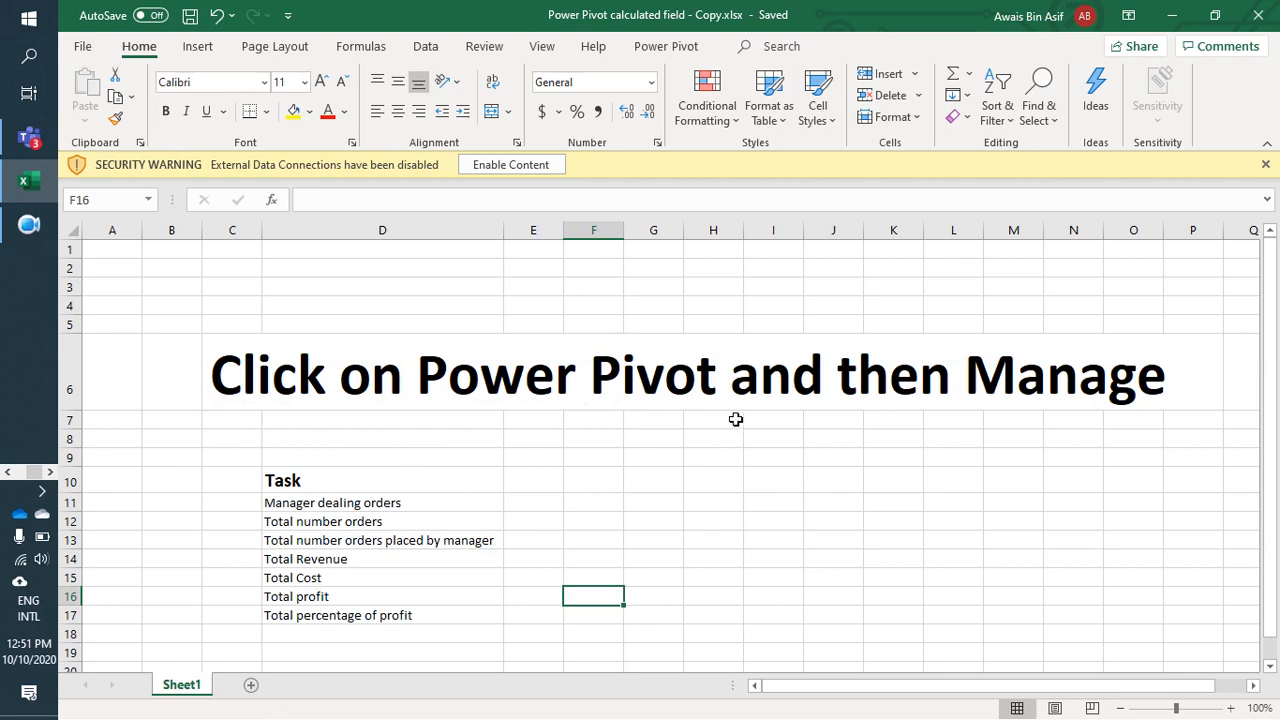
Step: Enable the workbook's external data connections and open the Power Pivot data model window
left_click(665, 47)
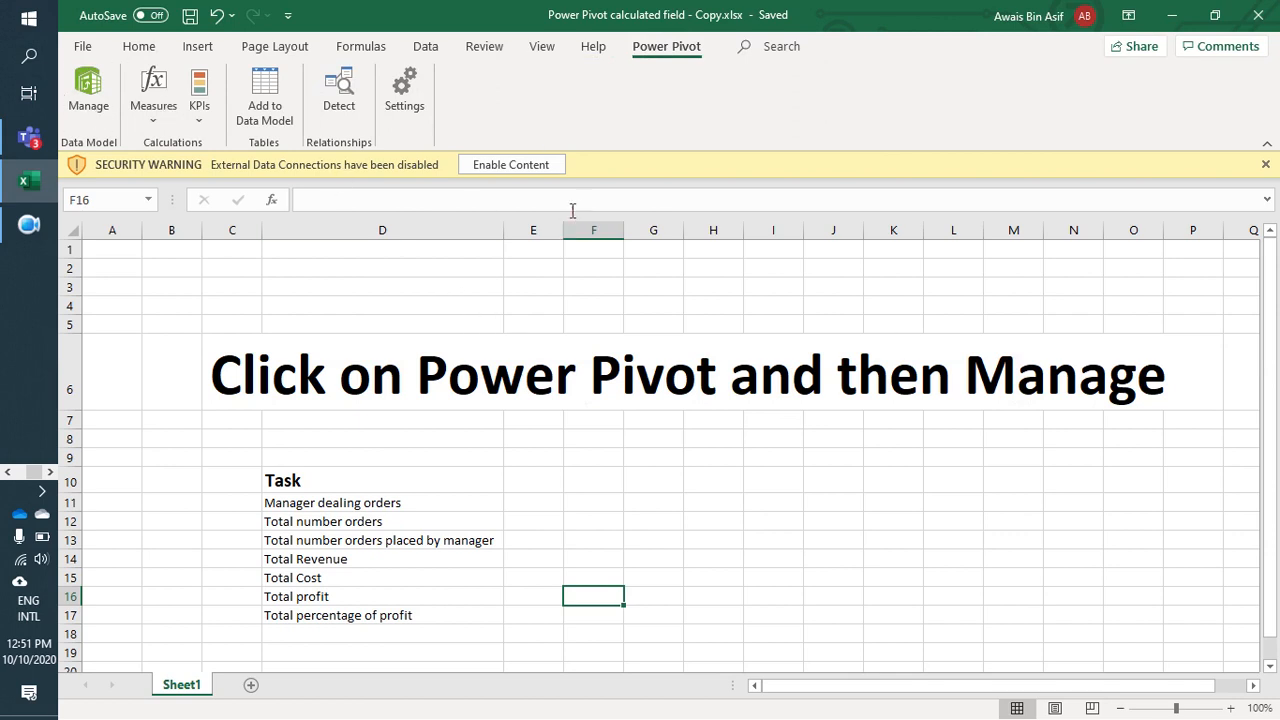
left_click(522, 165)
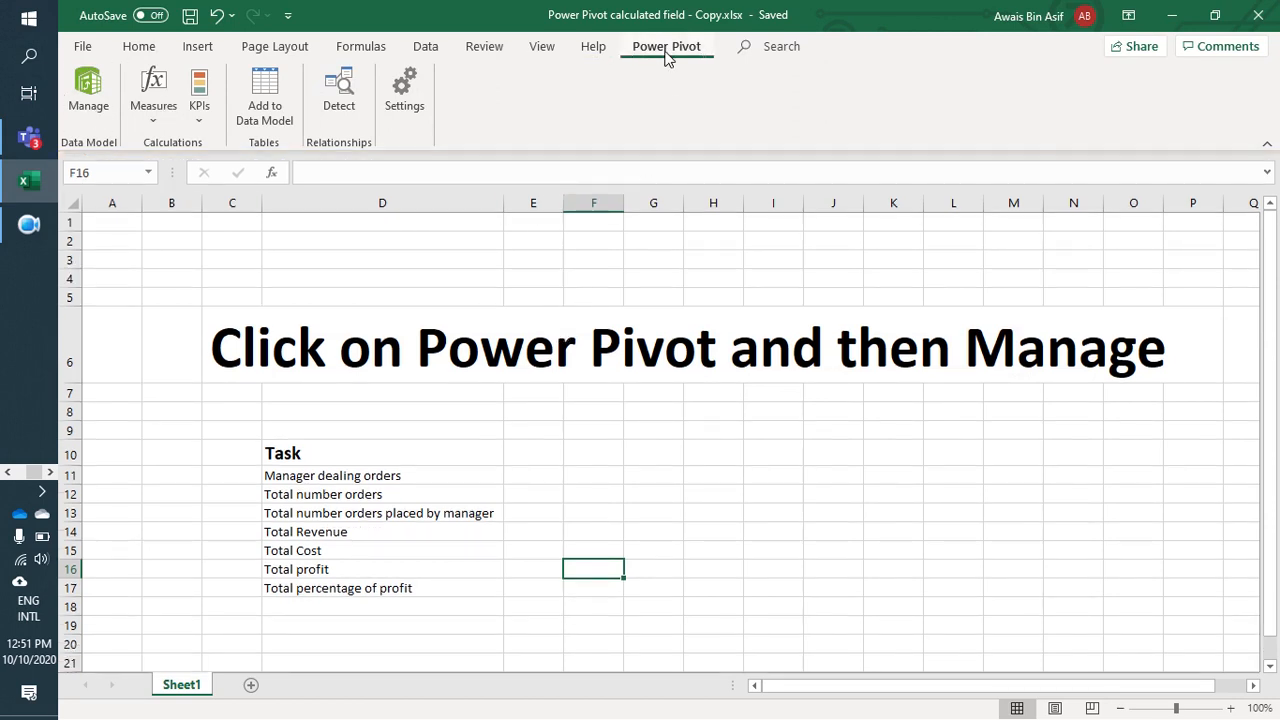
left_click(88, 88)
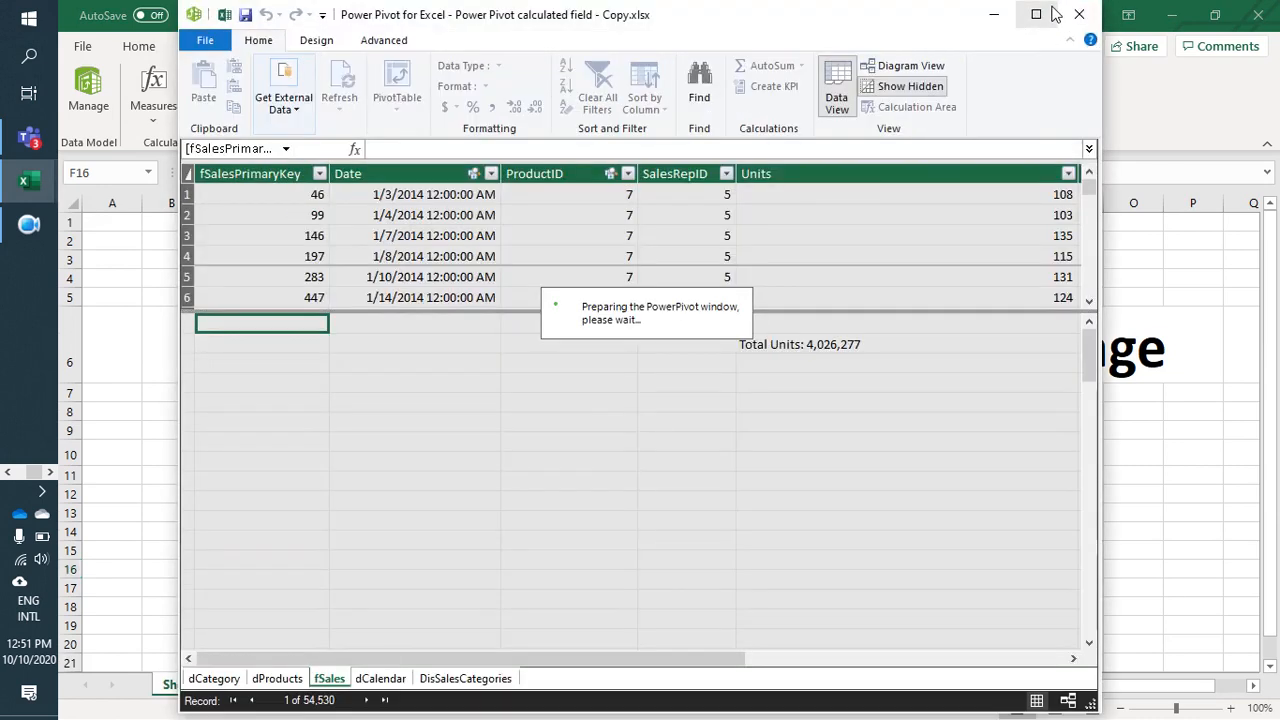
left_click(1053, 13)
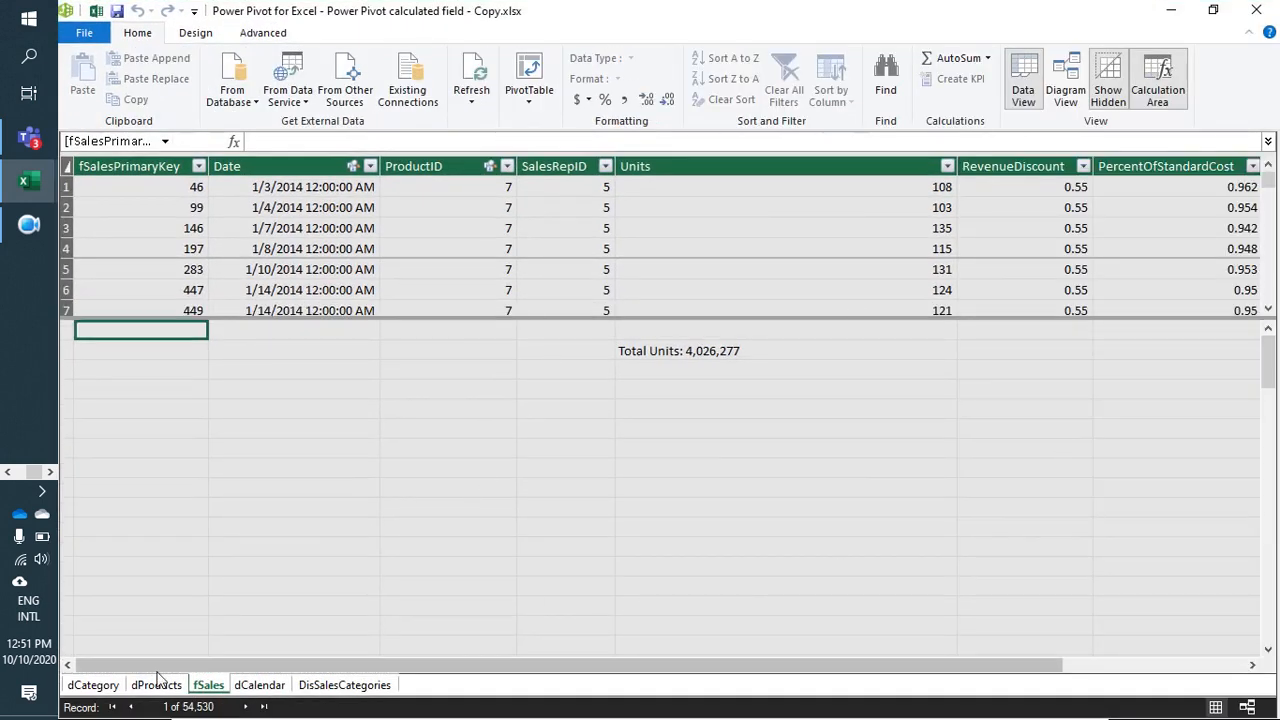
Step: Widen the CategoryKey and Category columns of the dCategory table and review the two category names
left_click(93, 685)
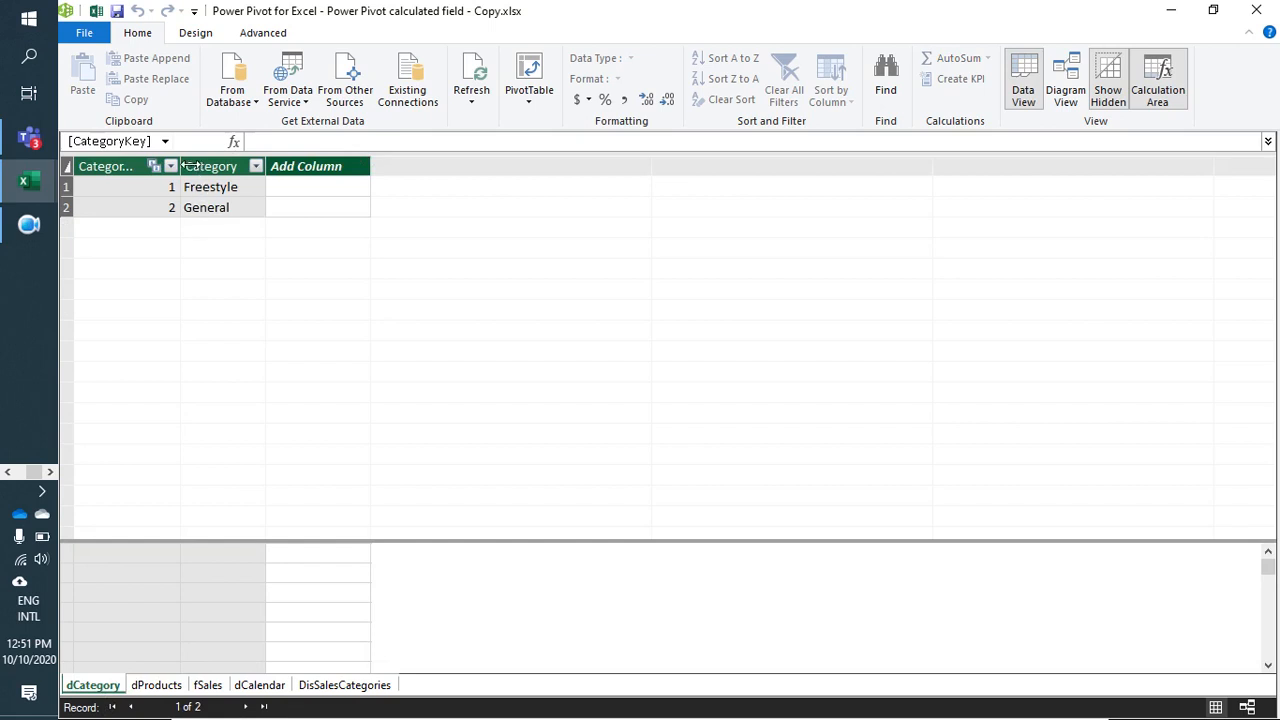
left_click_drag(188, 166, 214, 167)
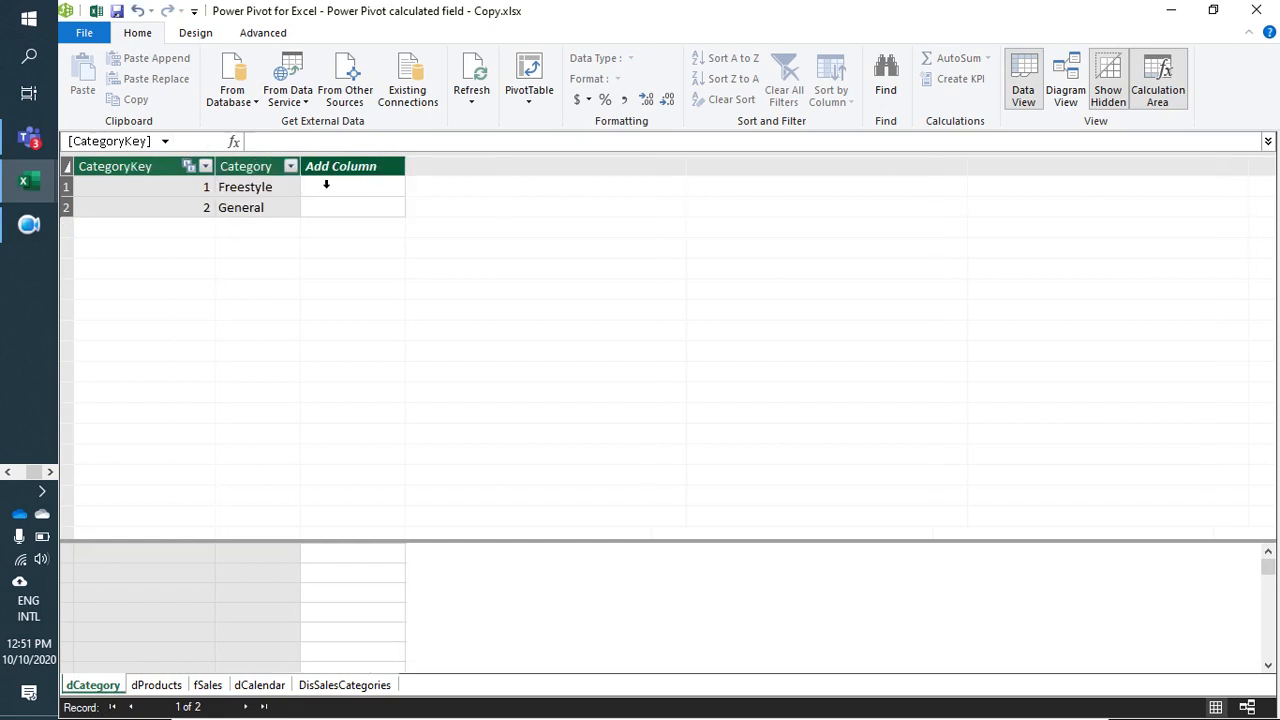
left_click_drag(300, 166, 325, 170)
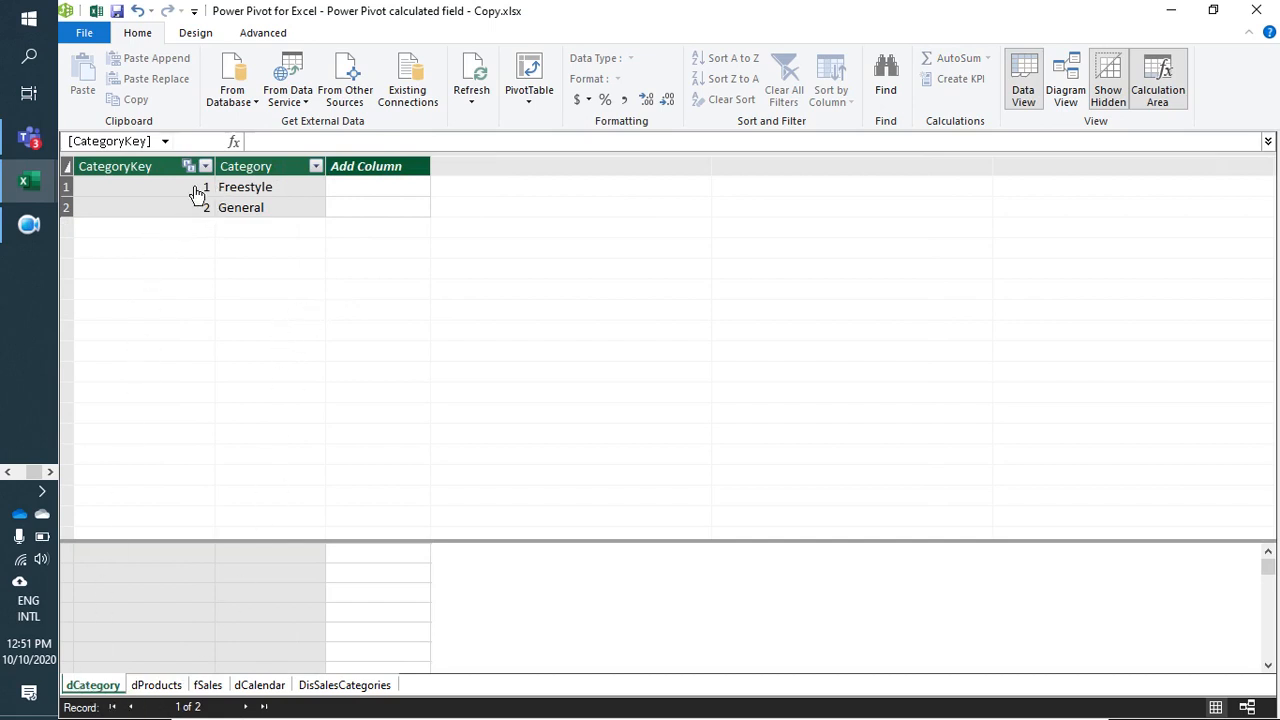
left_click(275, 190)
left_click(262, 212)
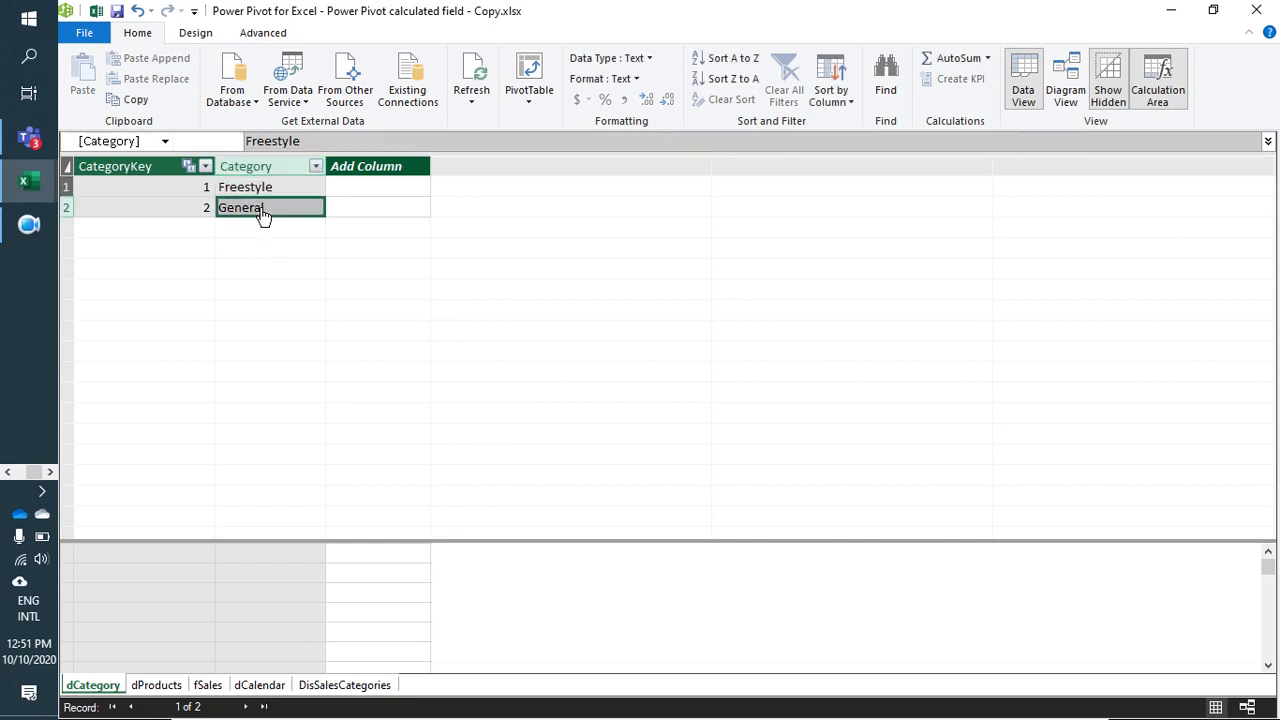
Step: Examine the dProducts table's product names, retail prices, standard costs, colors and category keys
left_click(150, 686)
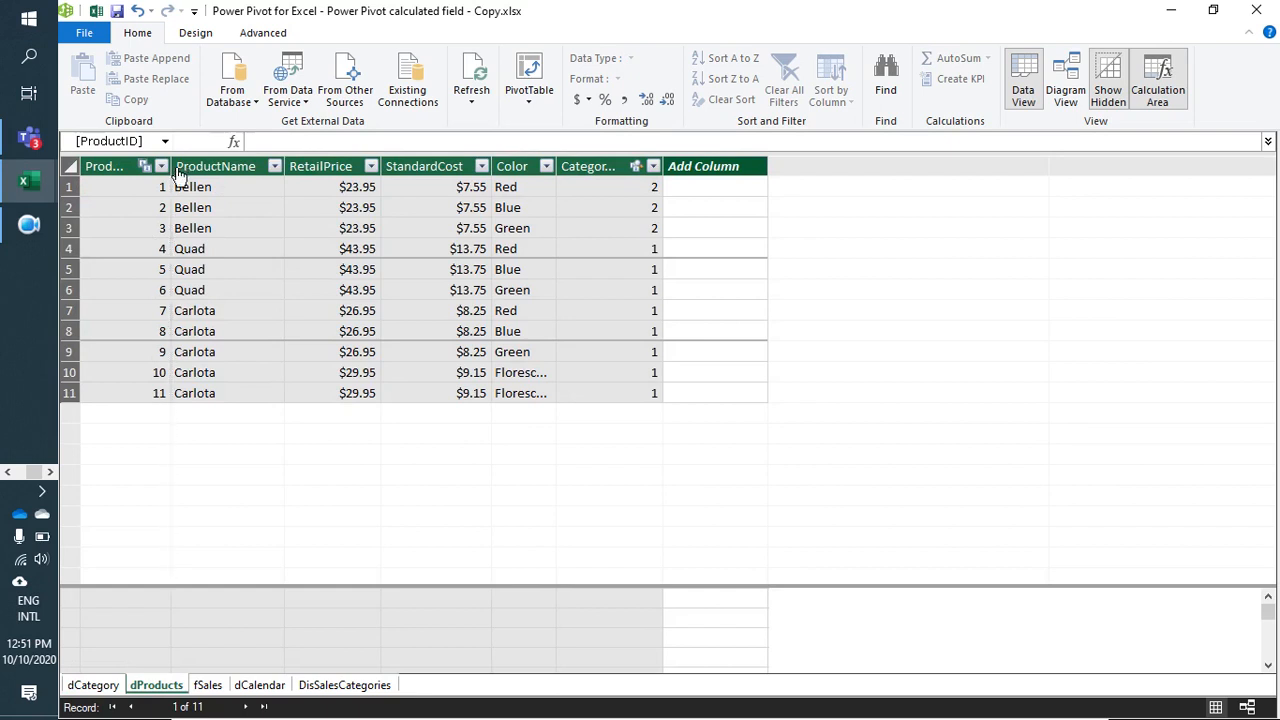
left_click(215, 194)
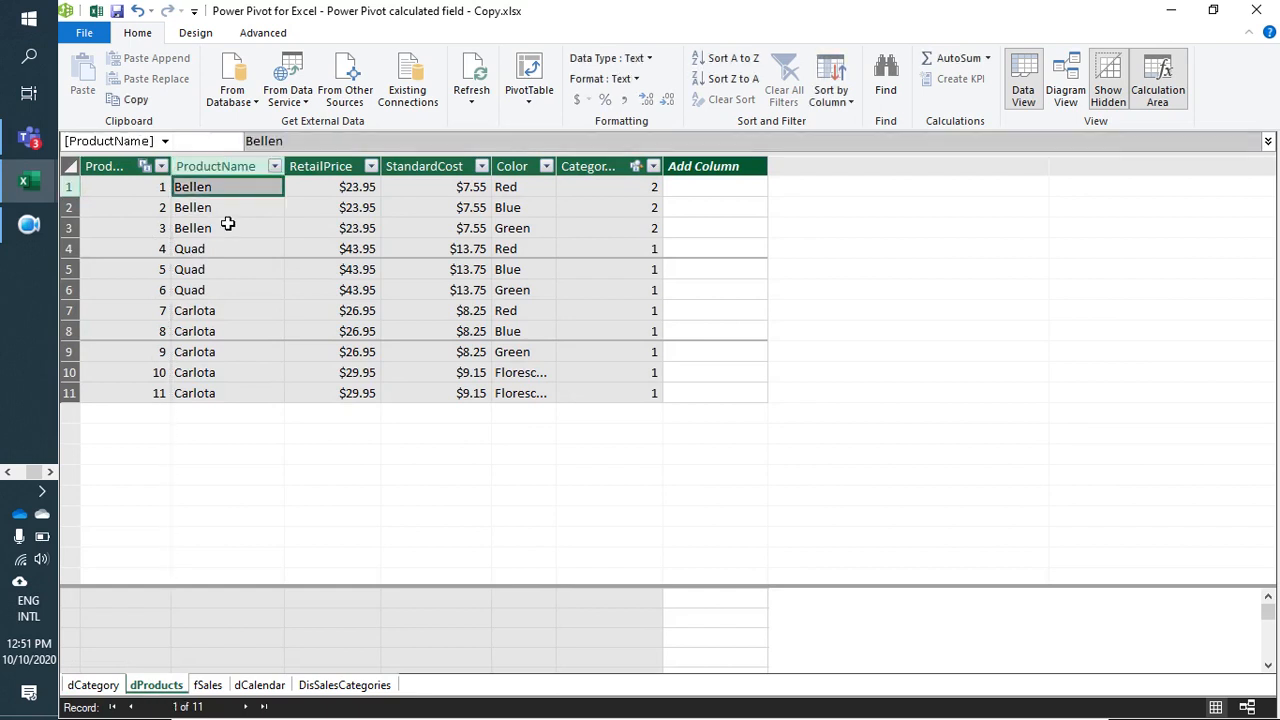
left_click(348, 196)
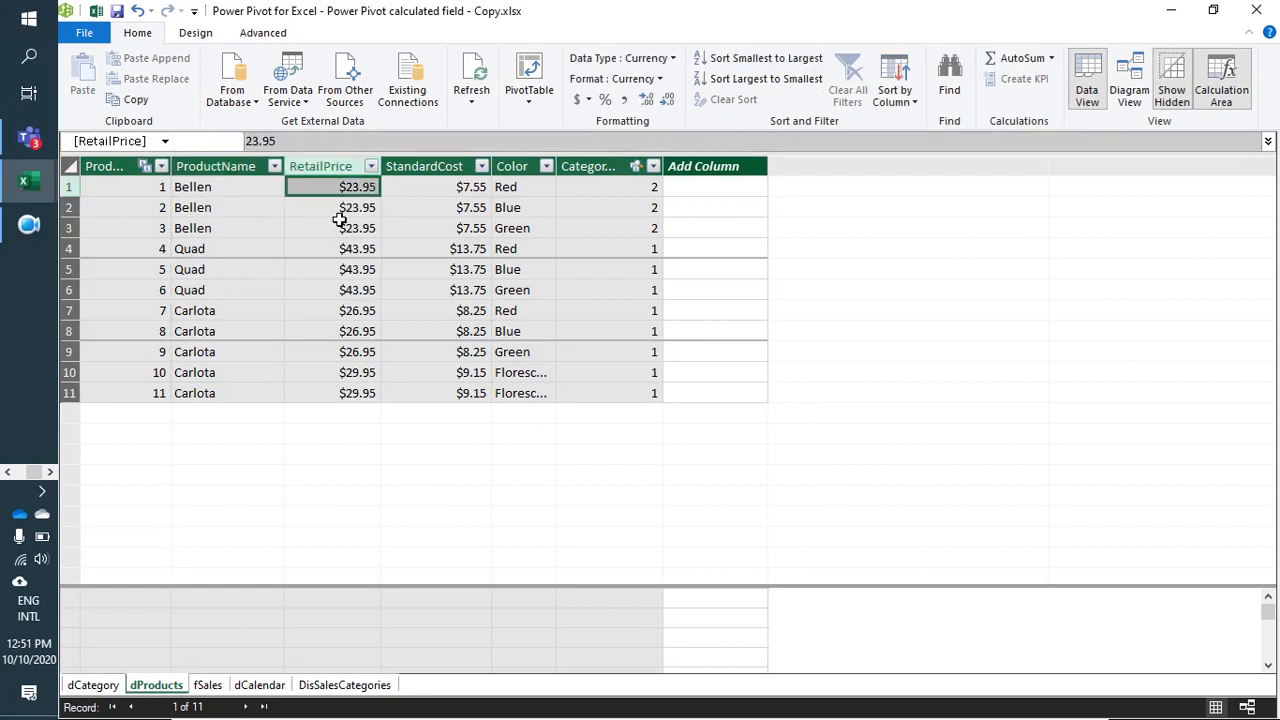
left_click(450, 192)
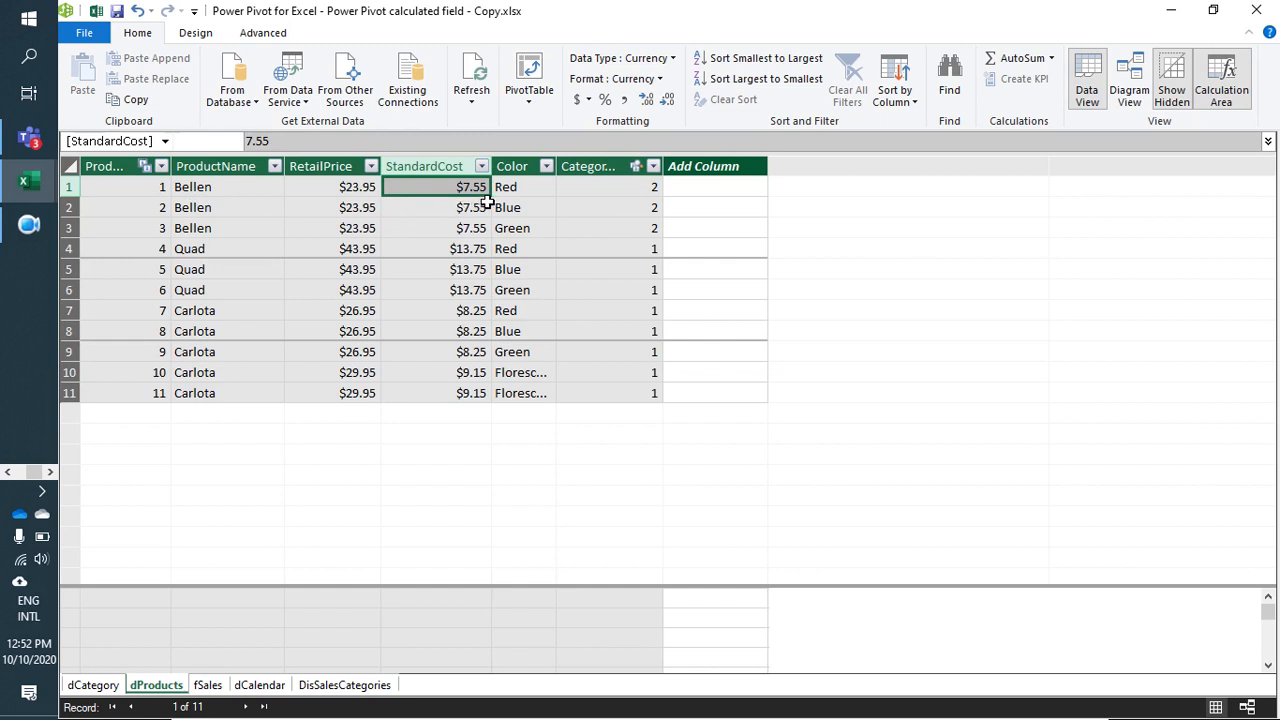
left_click(357, 192)
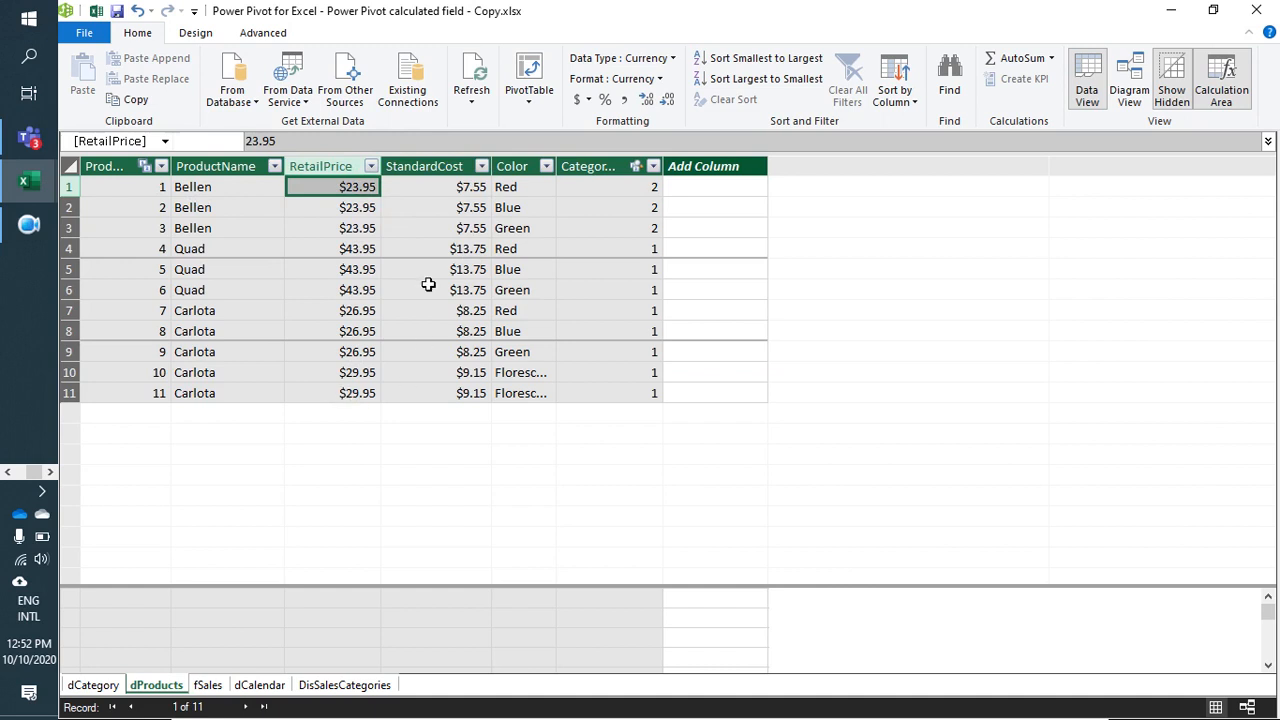
left_click(445, 206)
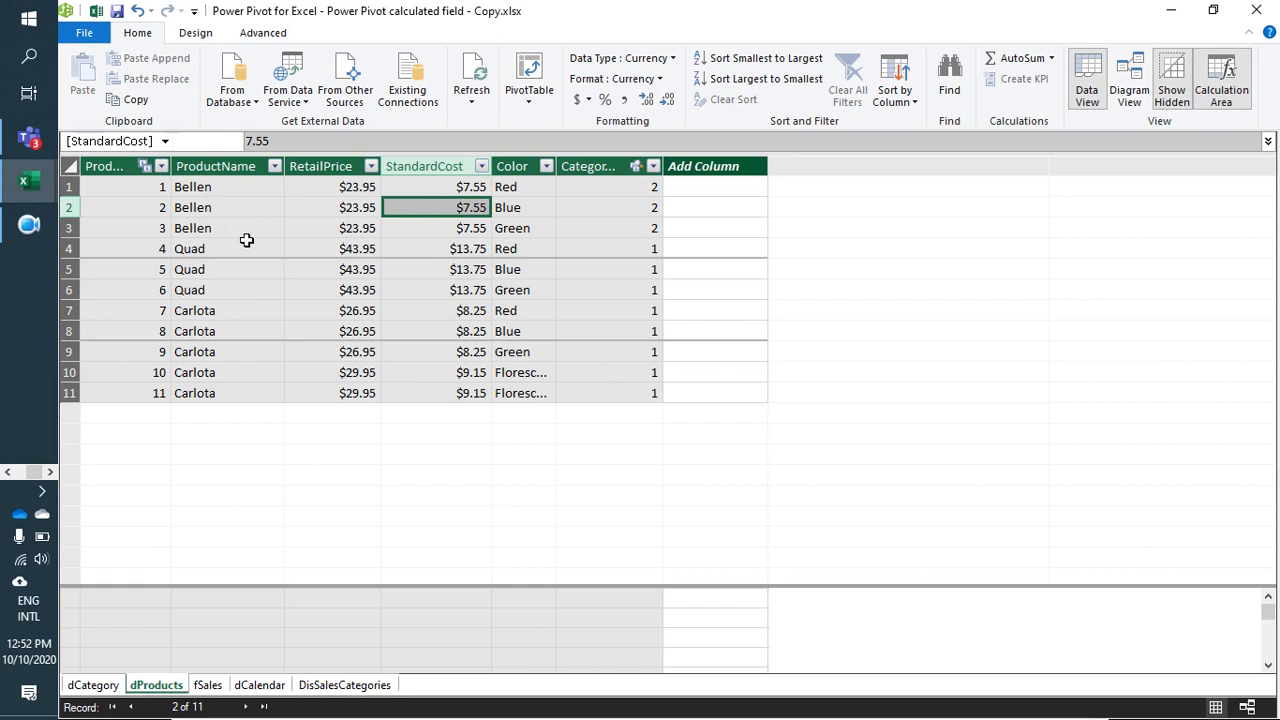
left_click(456, 190)
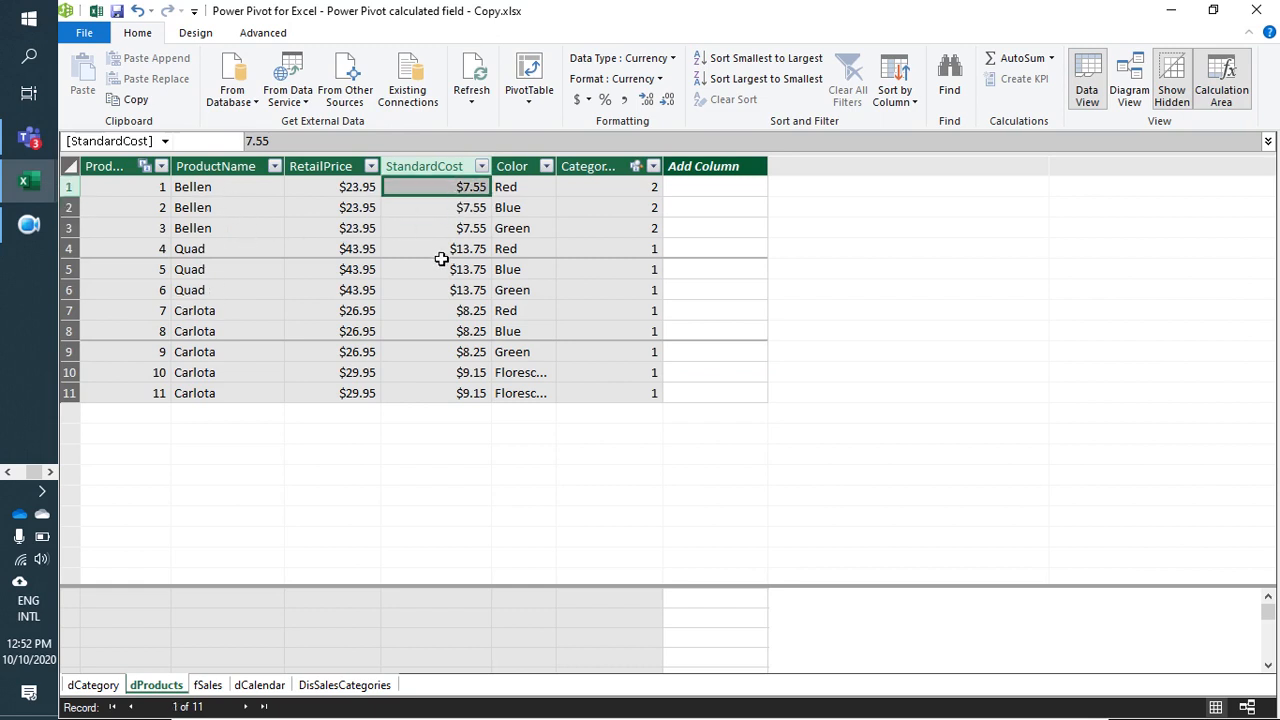
left_click(450, 209)
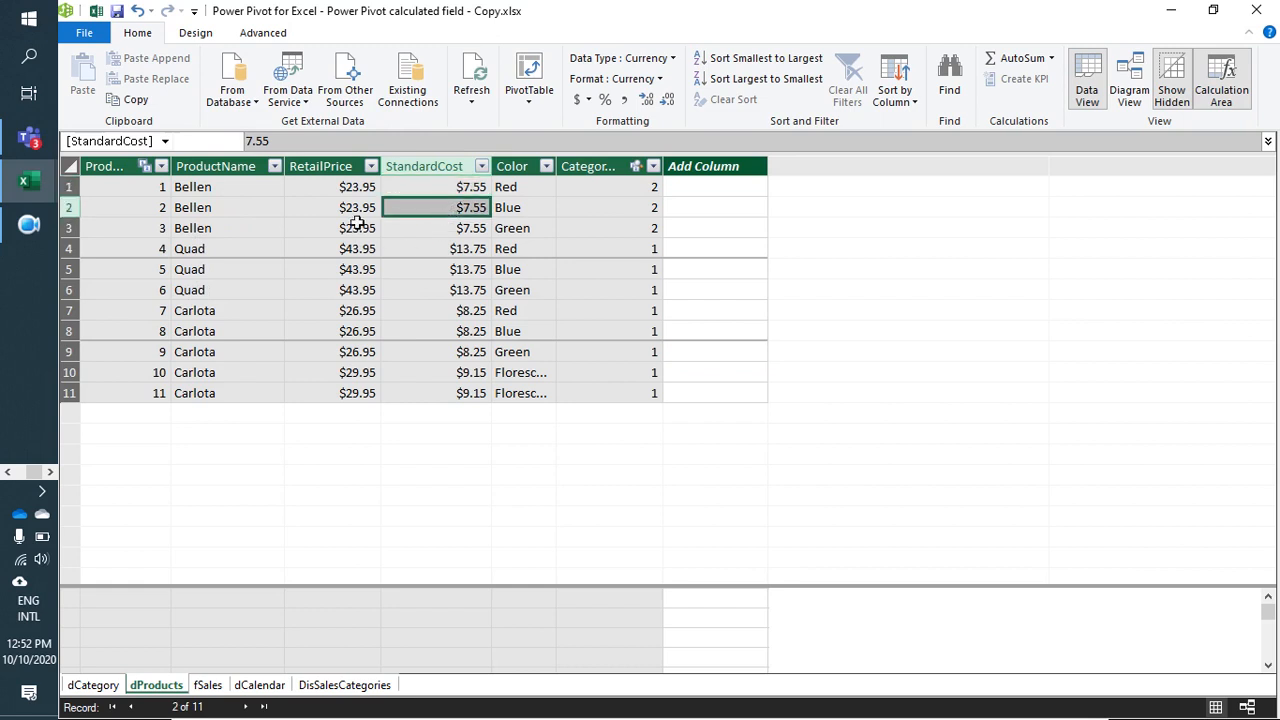
left_click(340, 191)
left_click(536, 190)
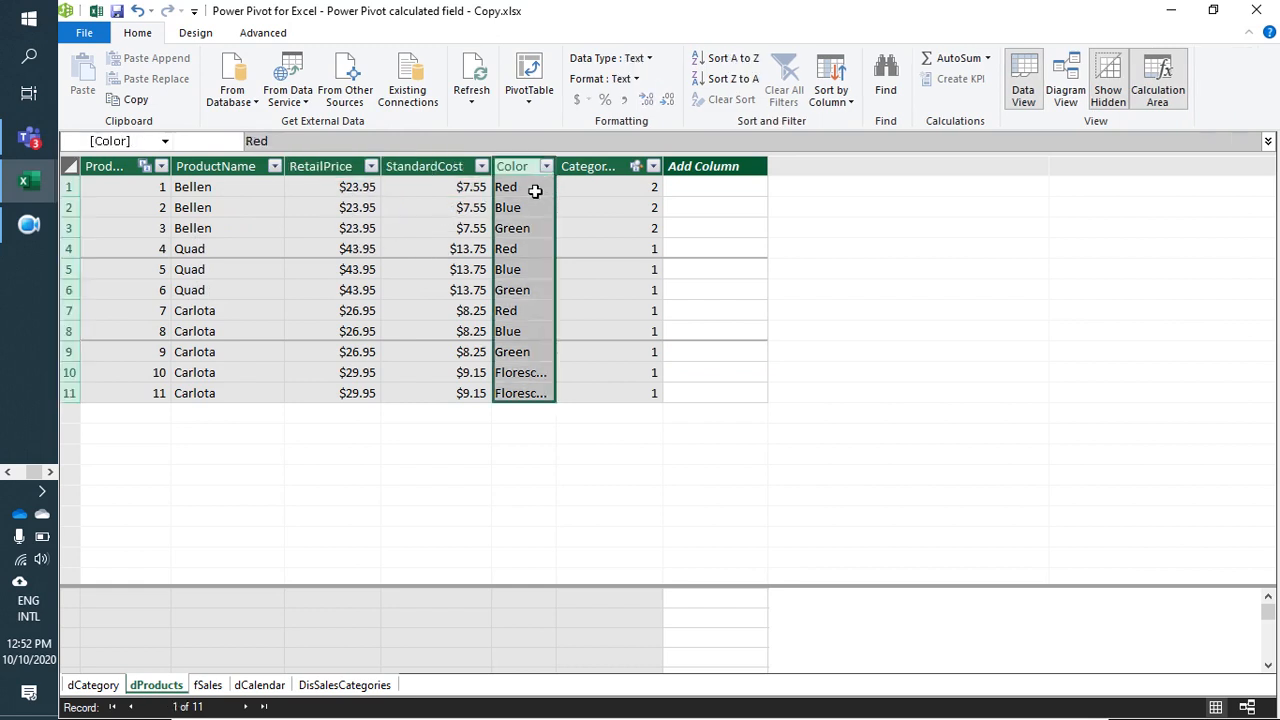
left_click(634, 192)
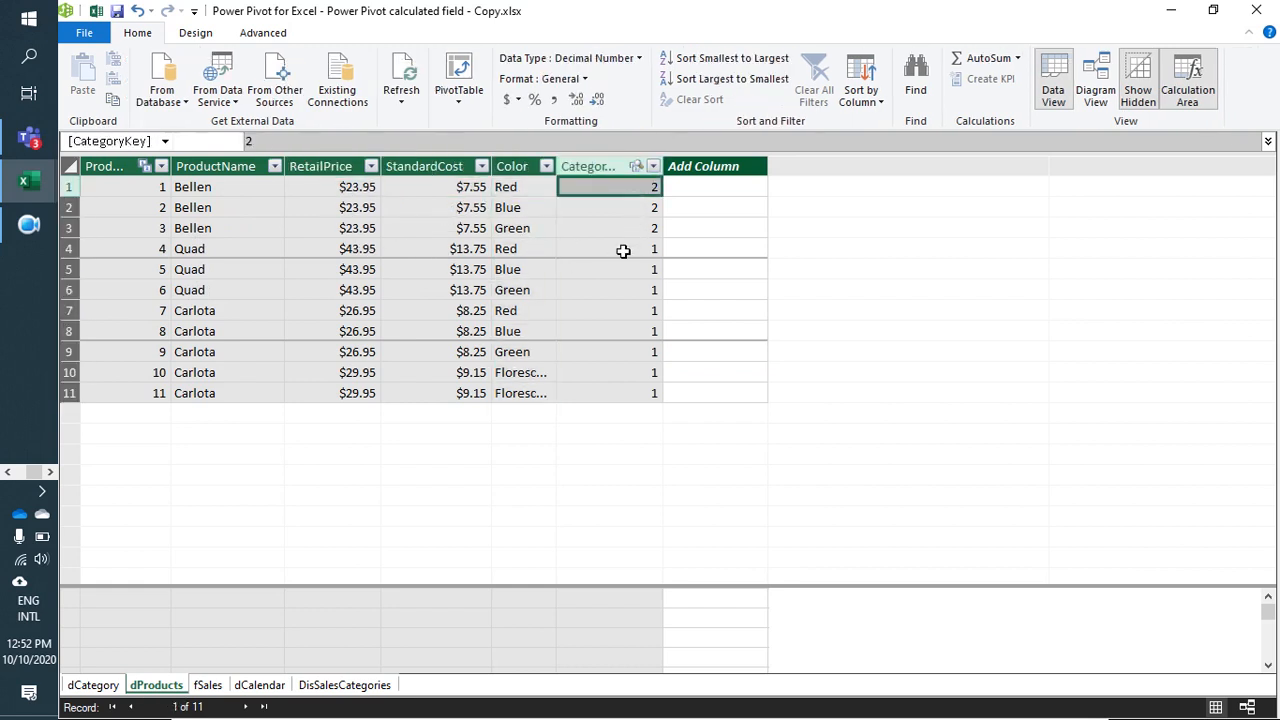
left_click(633, 374)
left_click(614, 228)
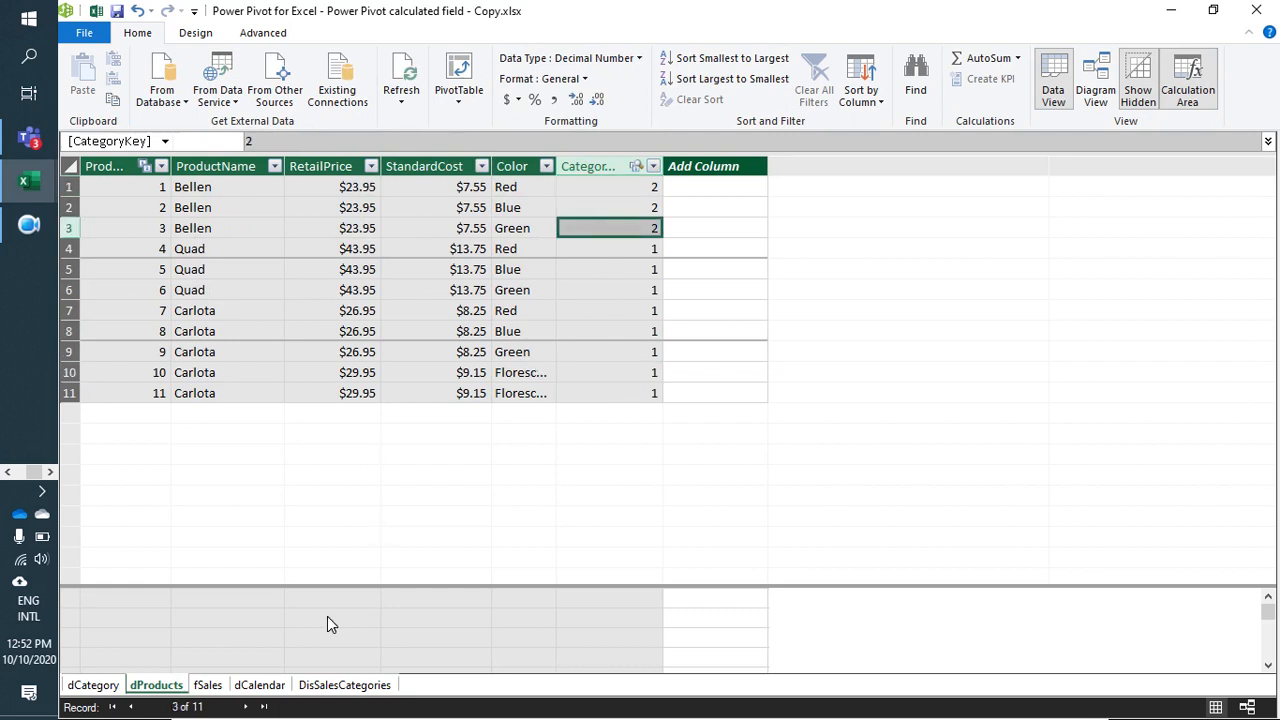
Step: Examine the date, month, year, quarter and fiscal columns of dCalendar, and the revenue ranges in DisSalesCategories
left_click(259, 685)
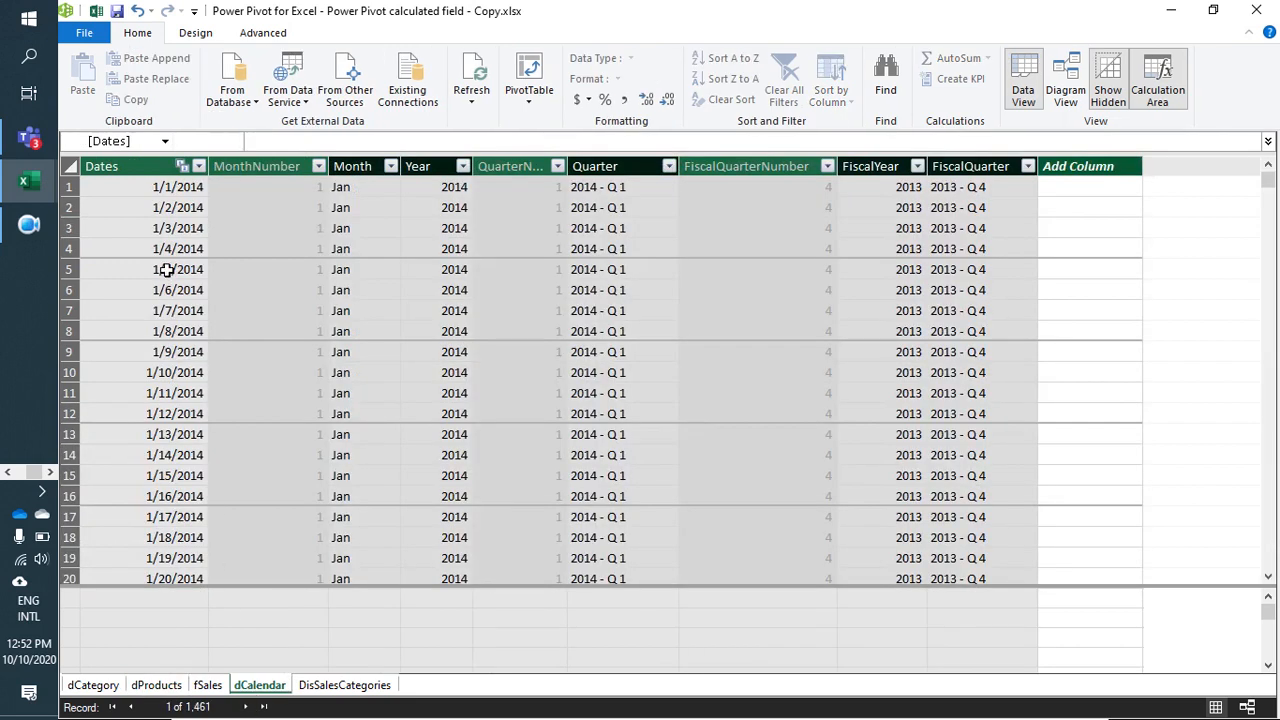
left_click(170, 269)
left_click(383, 276)
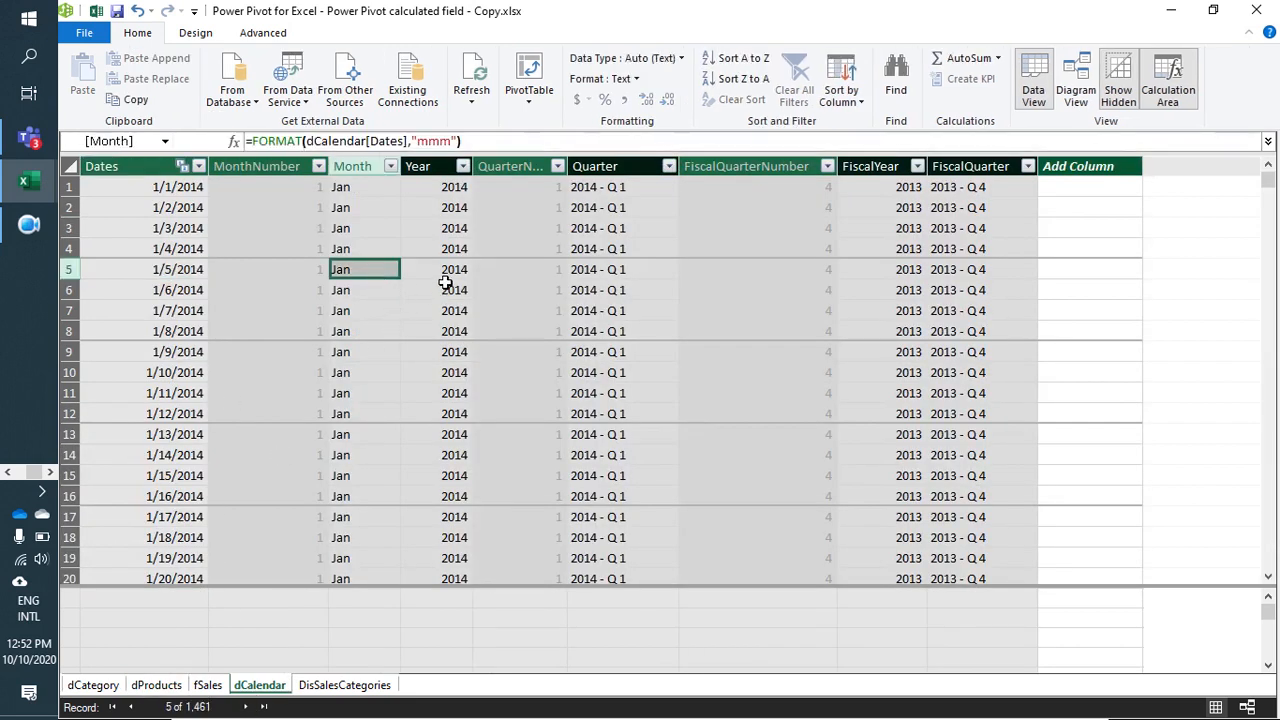
left_click(443, 274)
left_click(605, 292)
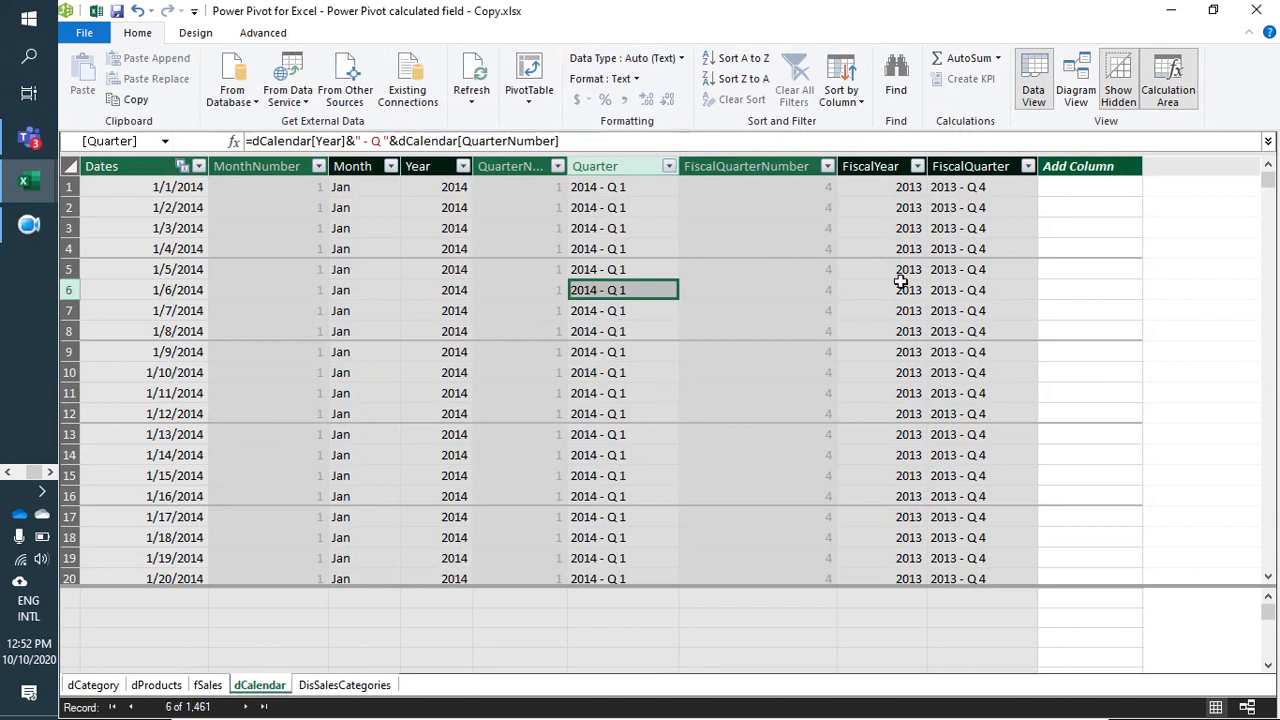
left_click(995, 273)
left_click(885, 272)
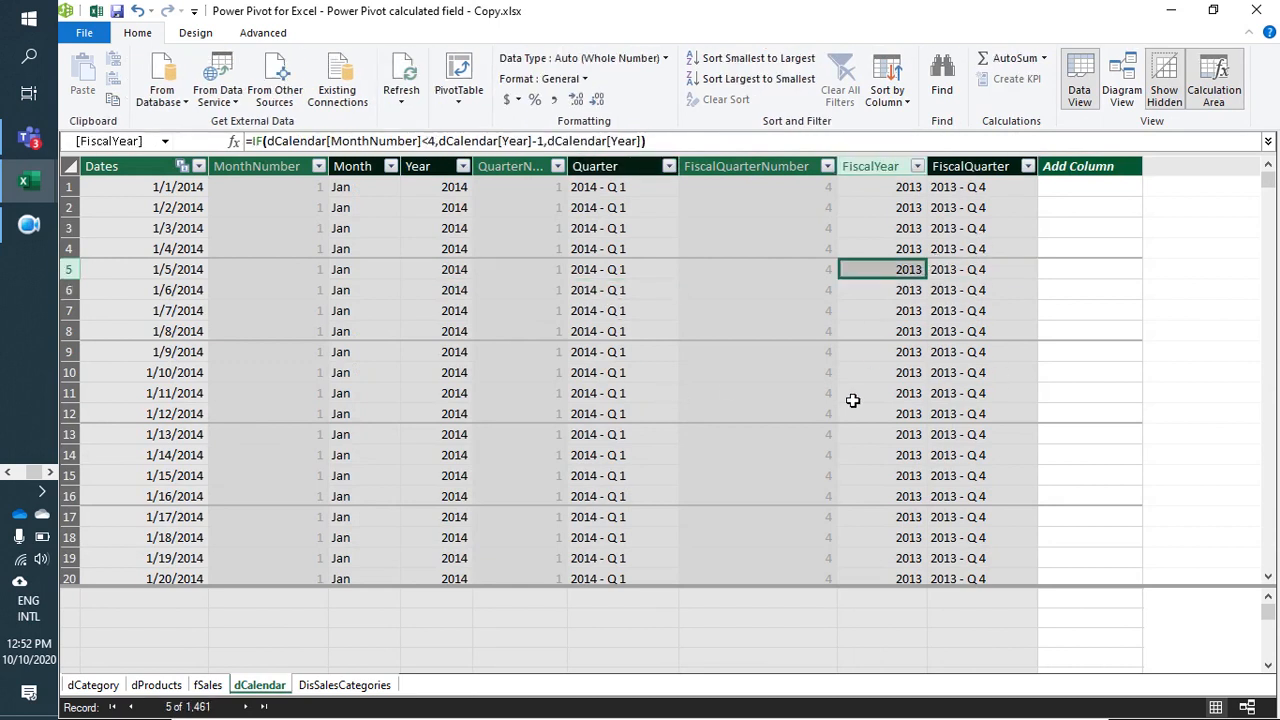
left_click(344, 686)
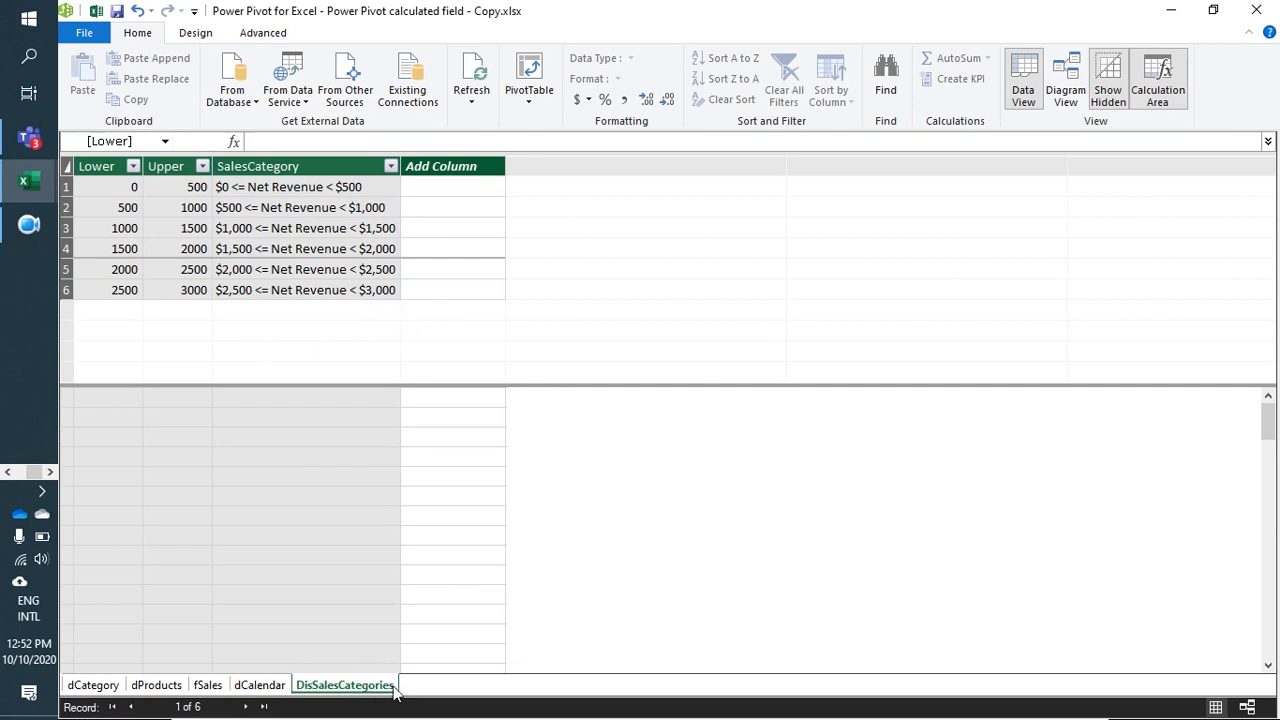
Step: Enlarge the data area of the fSales table and review its primary key, date, product ID, sales rep ID and units columns
left_click(207, 686)
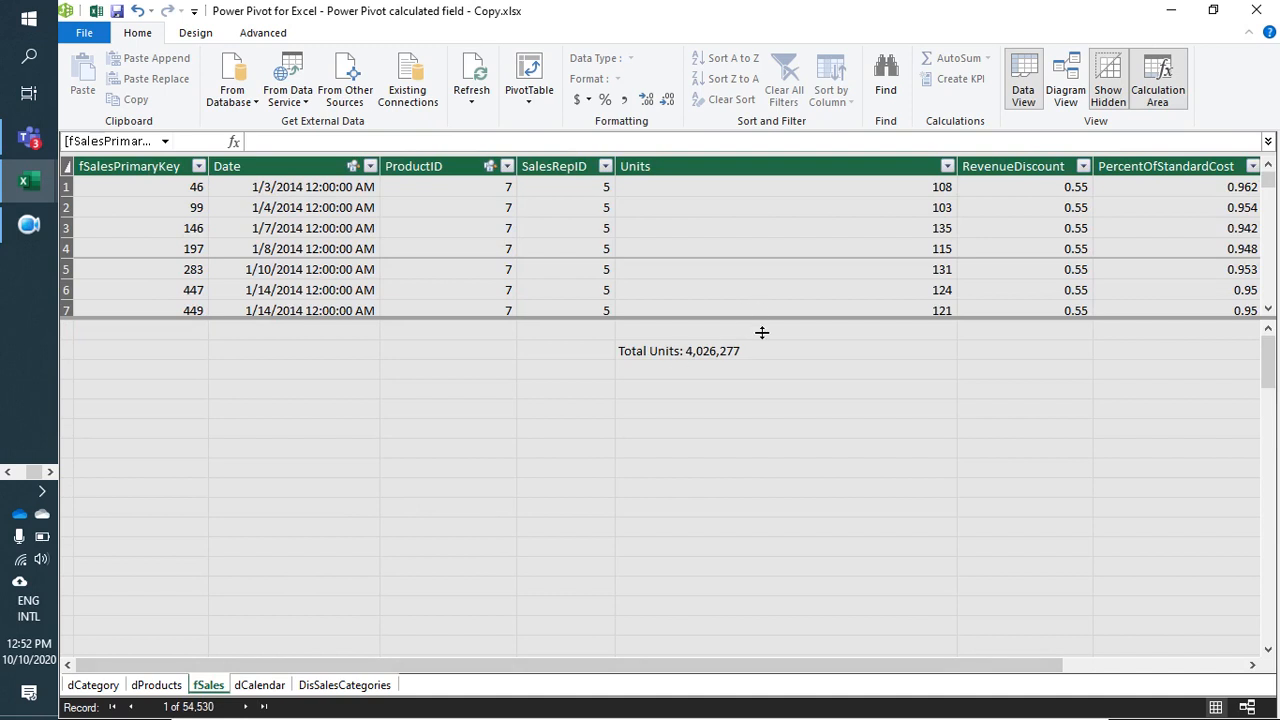
left_click_drag(762, 332, 700, 568)
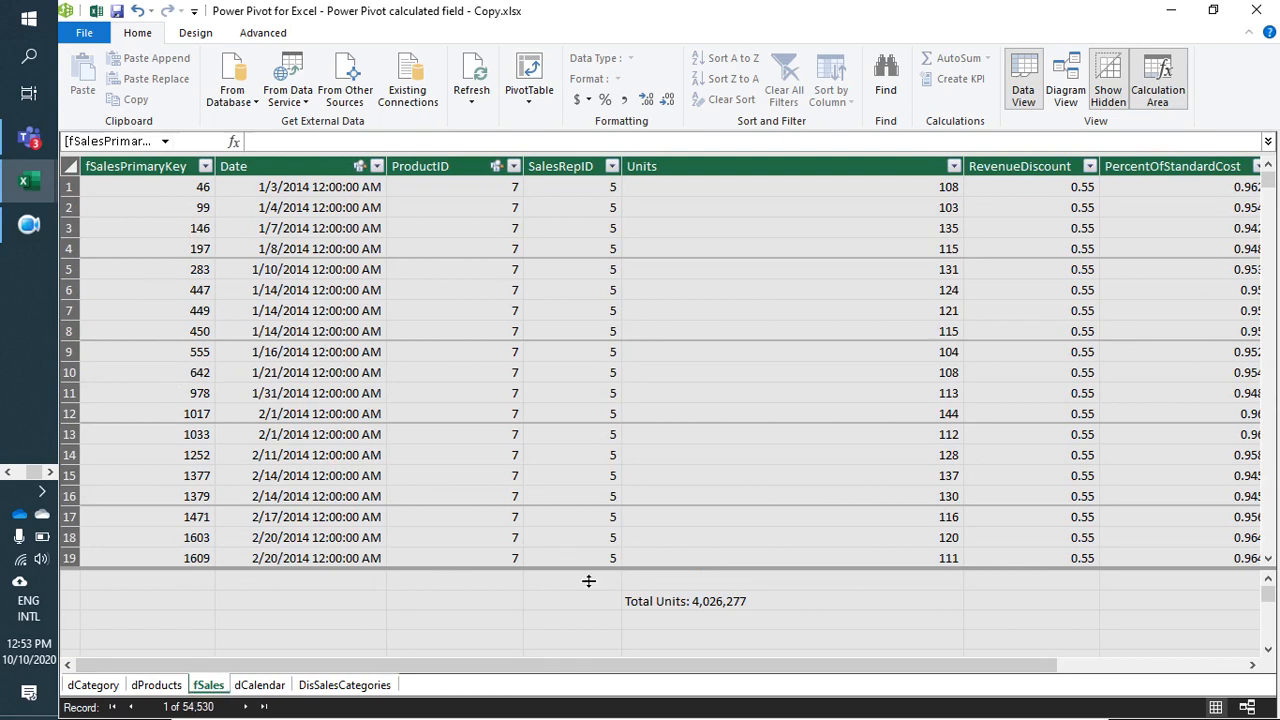
left_click(186, 213)
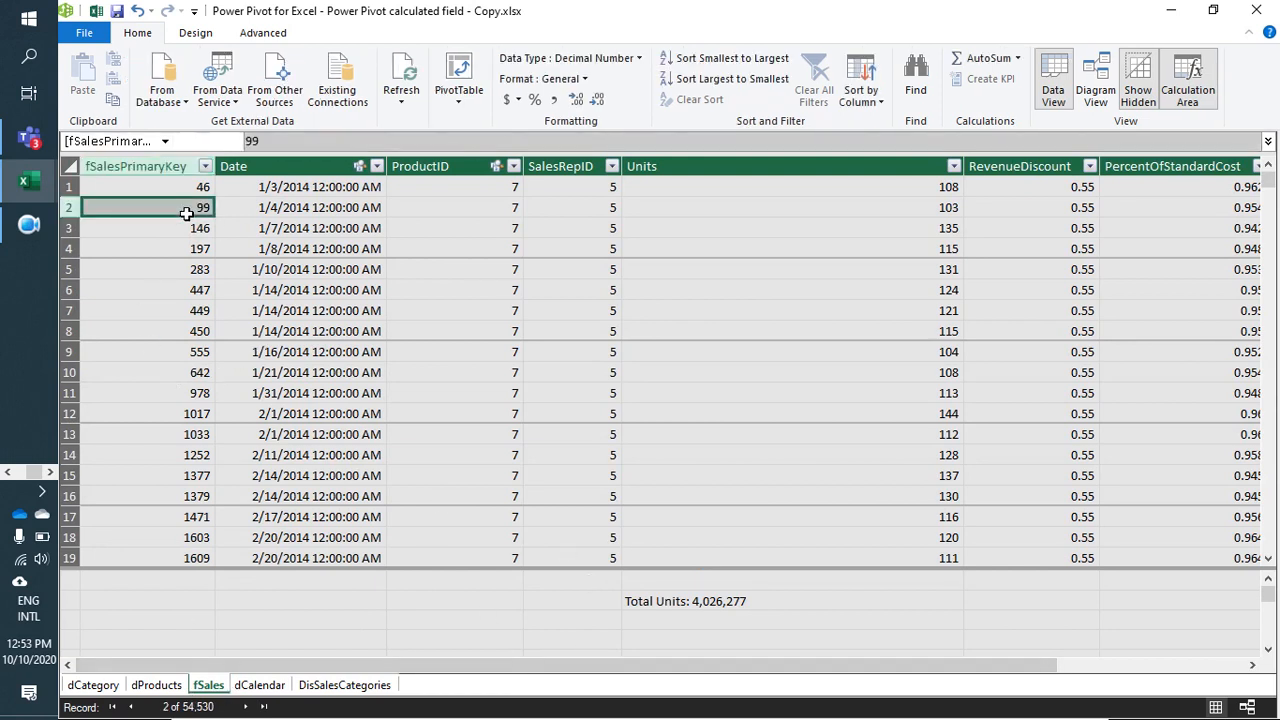
left_click(181, 186)
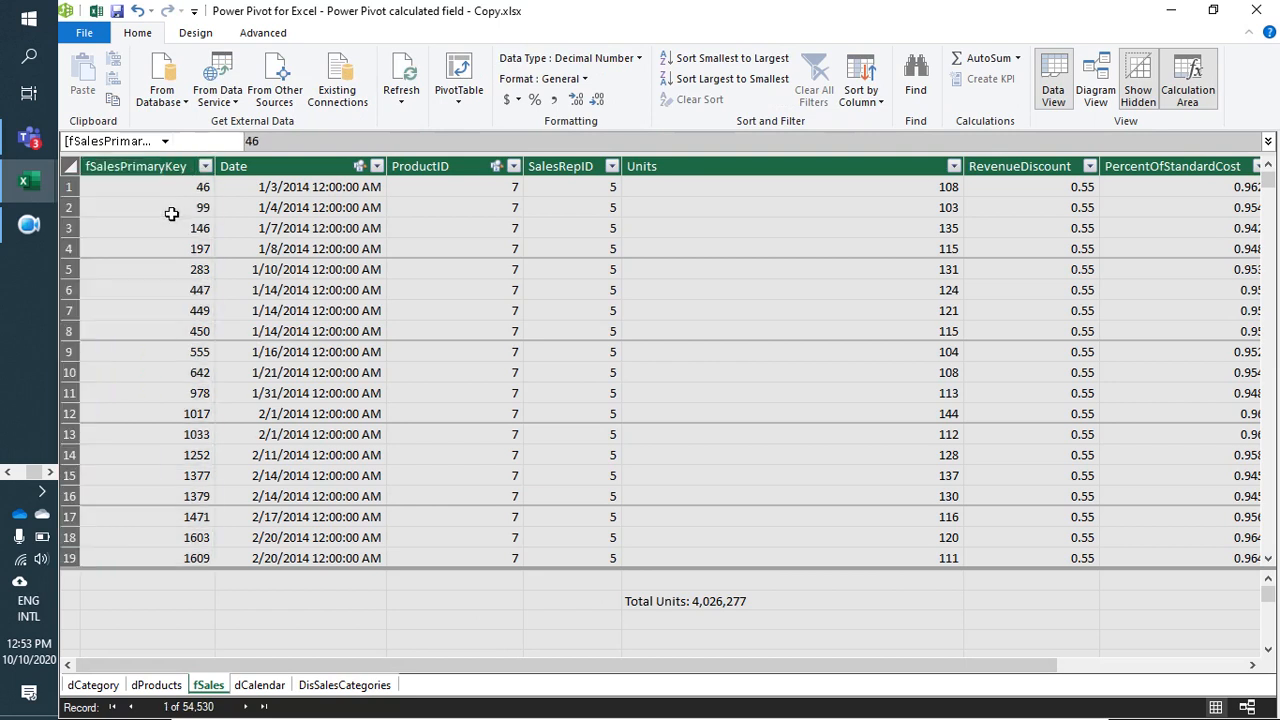
left_click(172, 213)
left_click(290, 190)
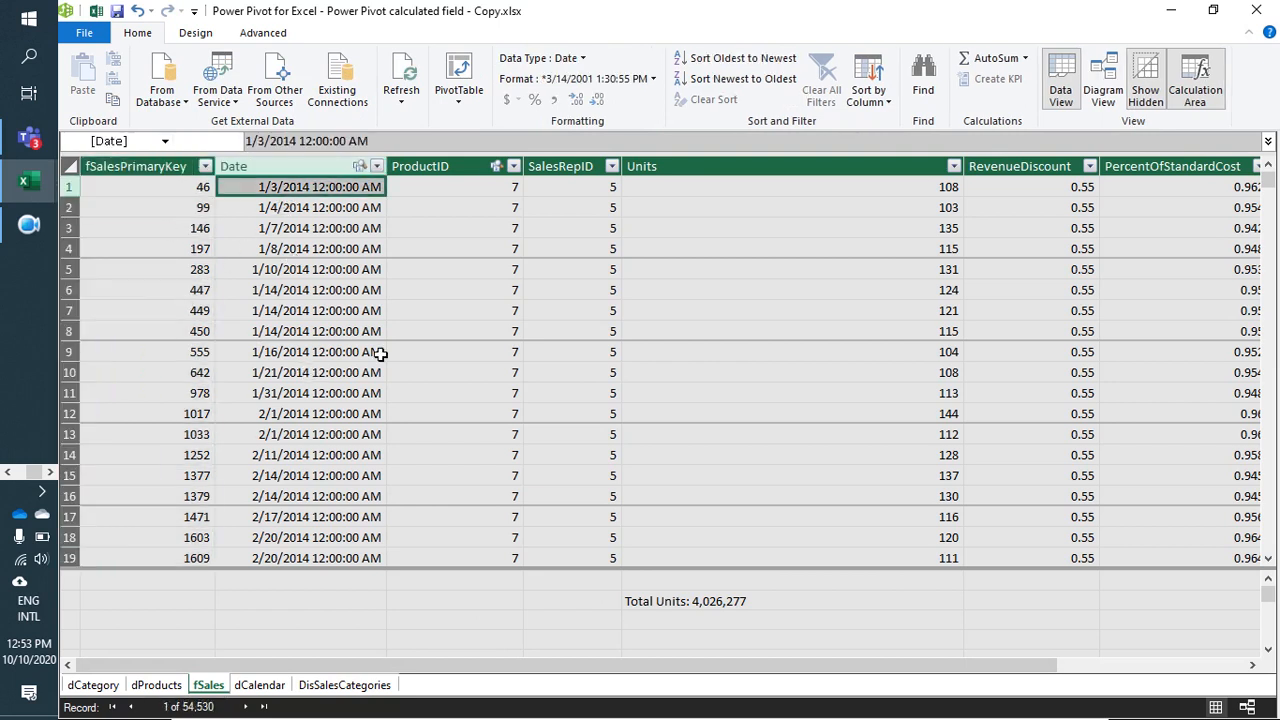
left_click(455, 193)
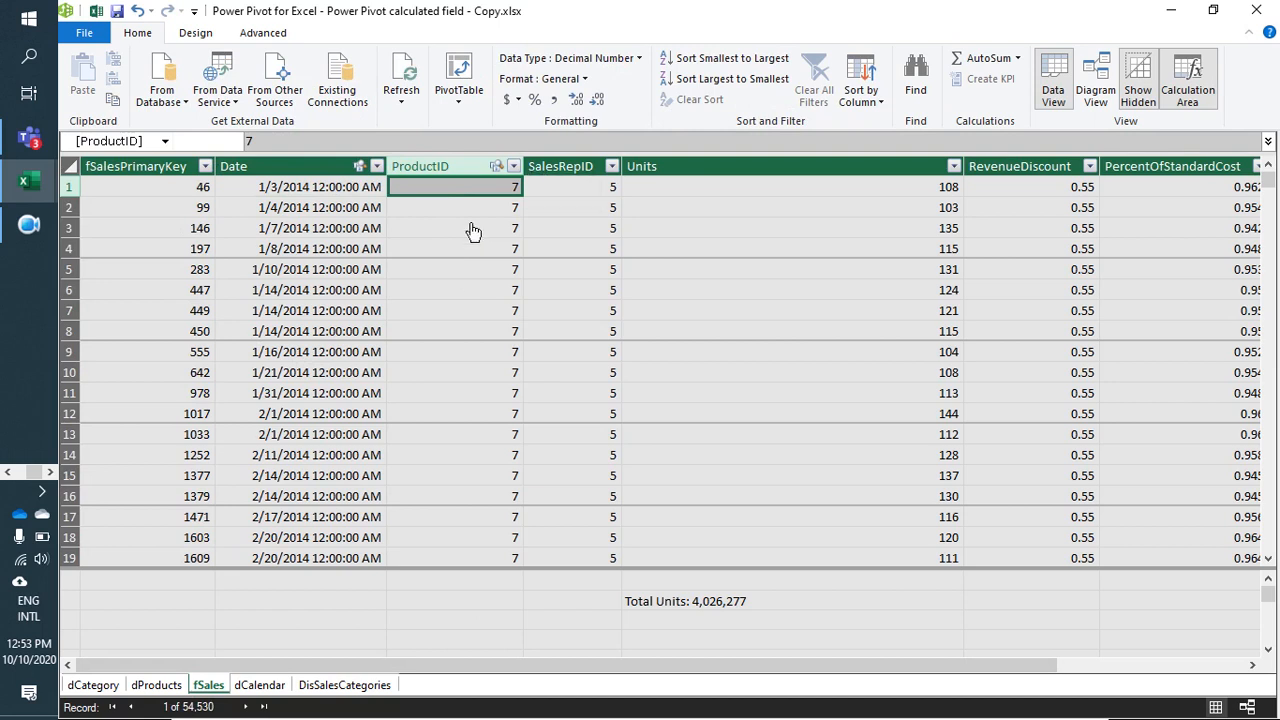
left_click(585, 197)
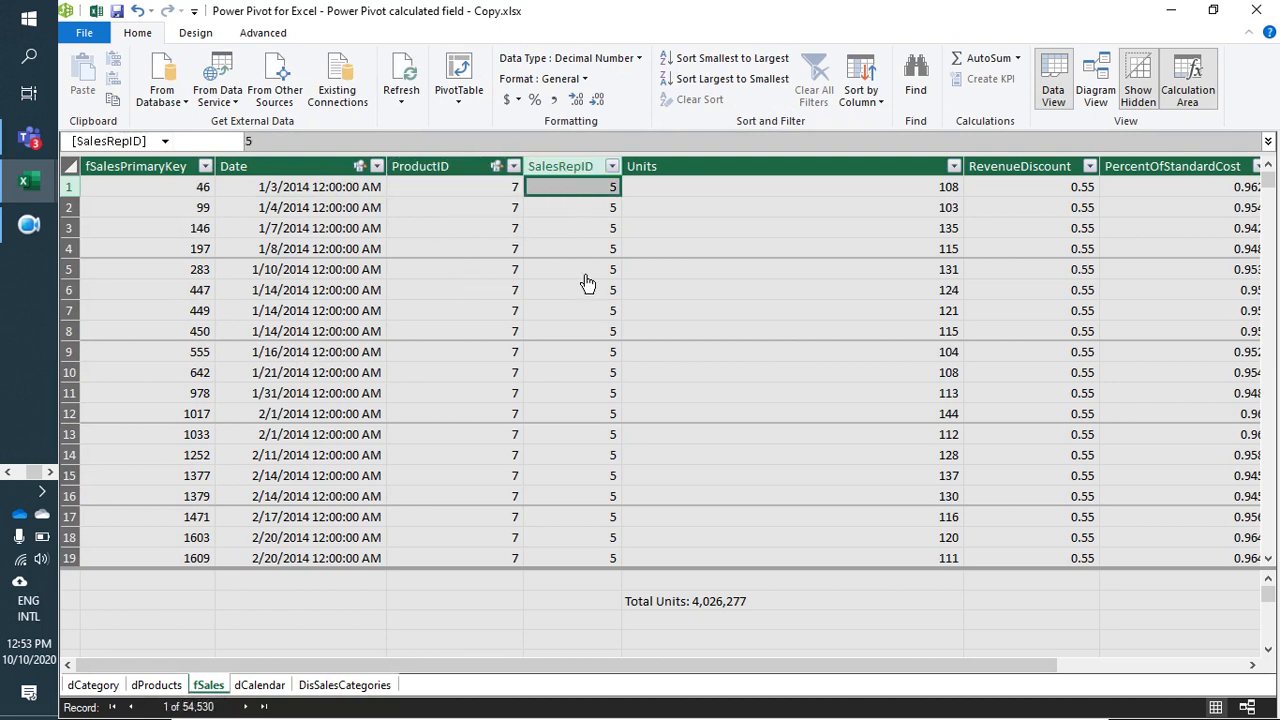
left_click(734, 208)
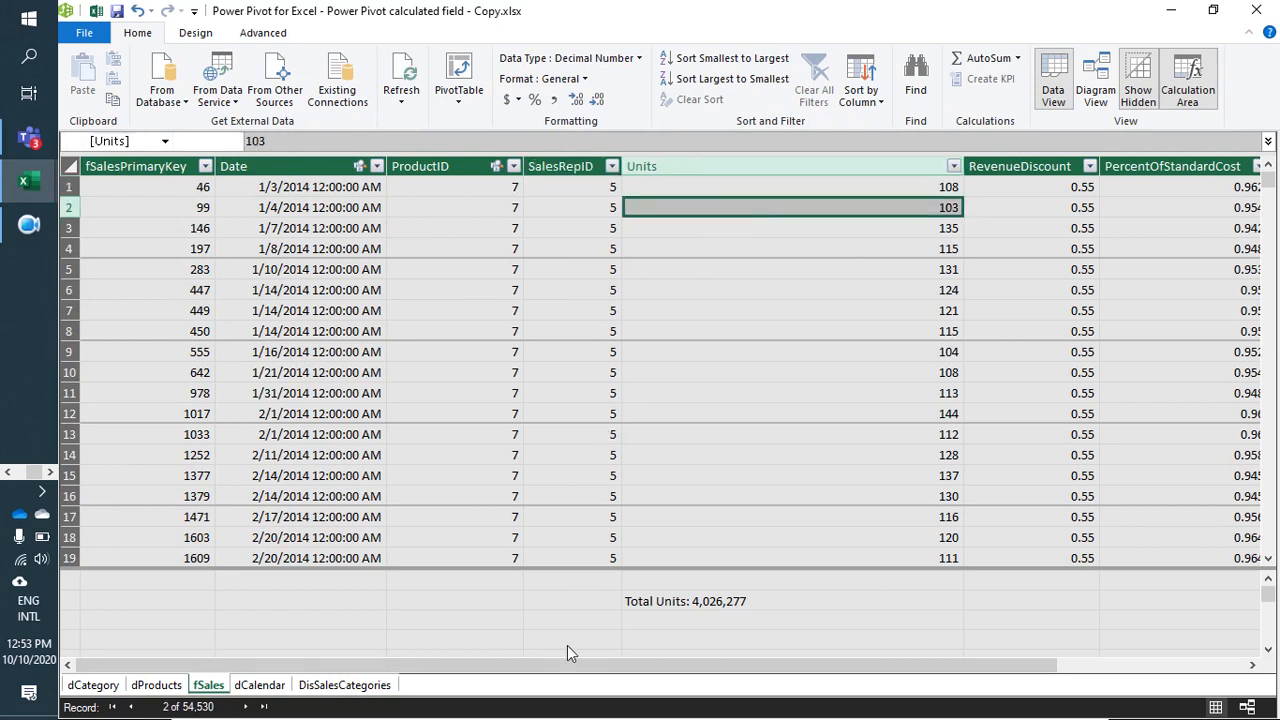
Step: Examine the RevenueDiscount and PercentOfStandardCost columns and the Net Revenue formula in the fSales table
left_click_drag(566, 663, 754, 677)
key("Right")
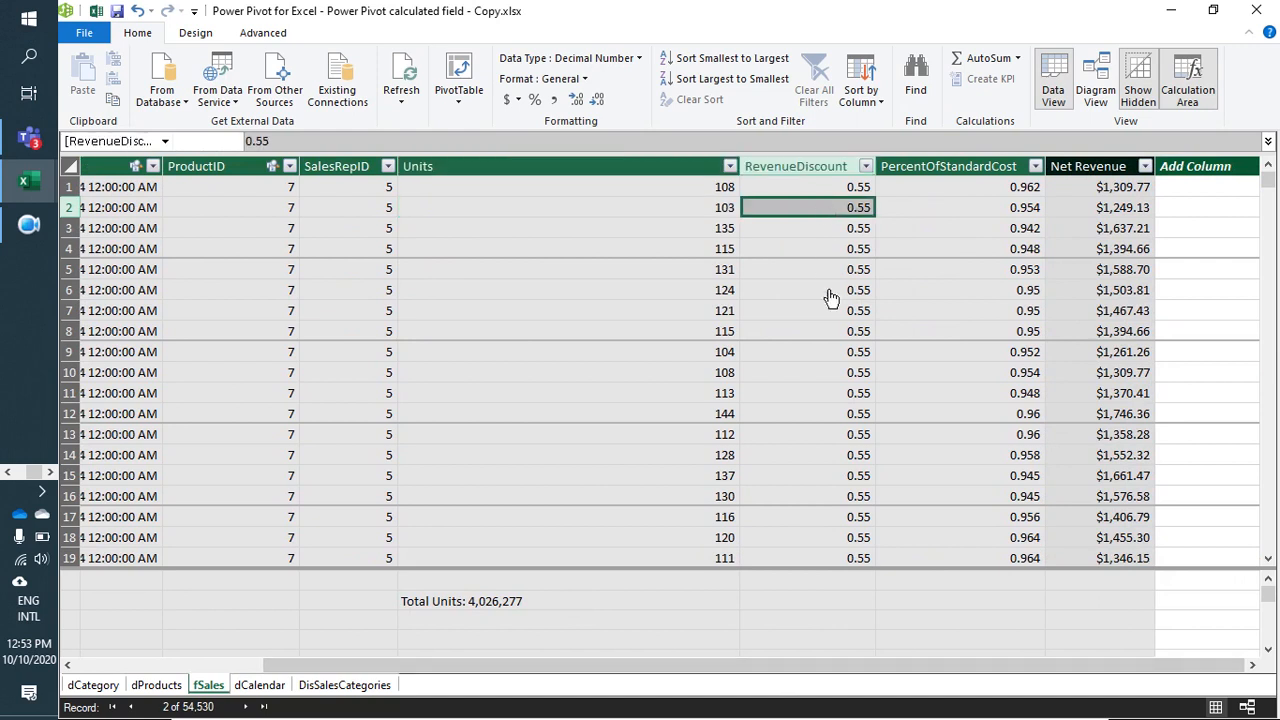
left_click(978, 212)
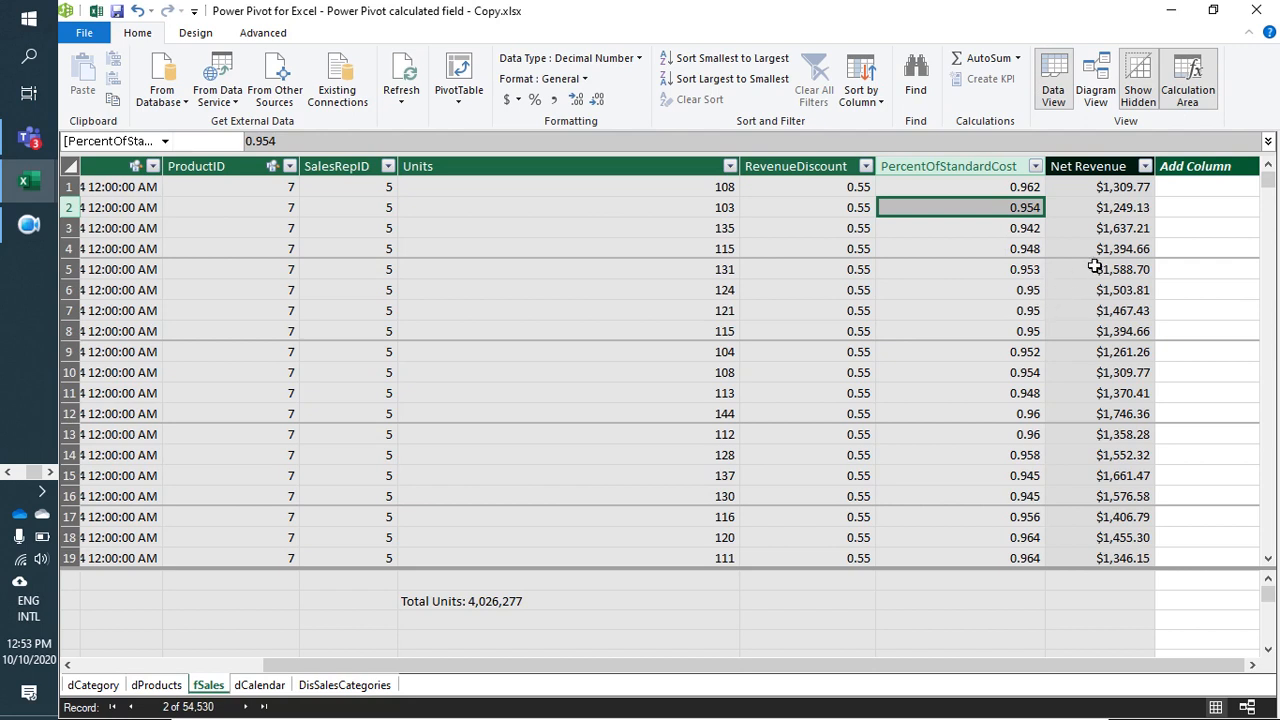
left_click(1140, 207)
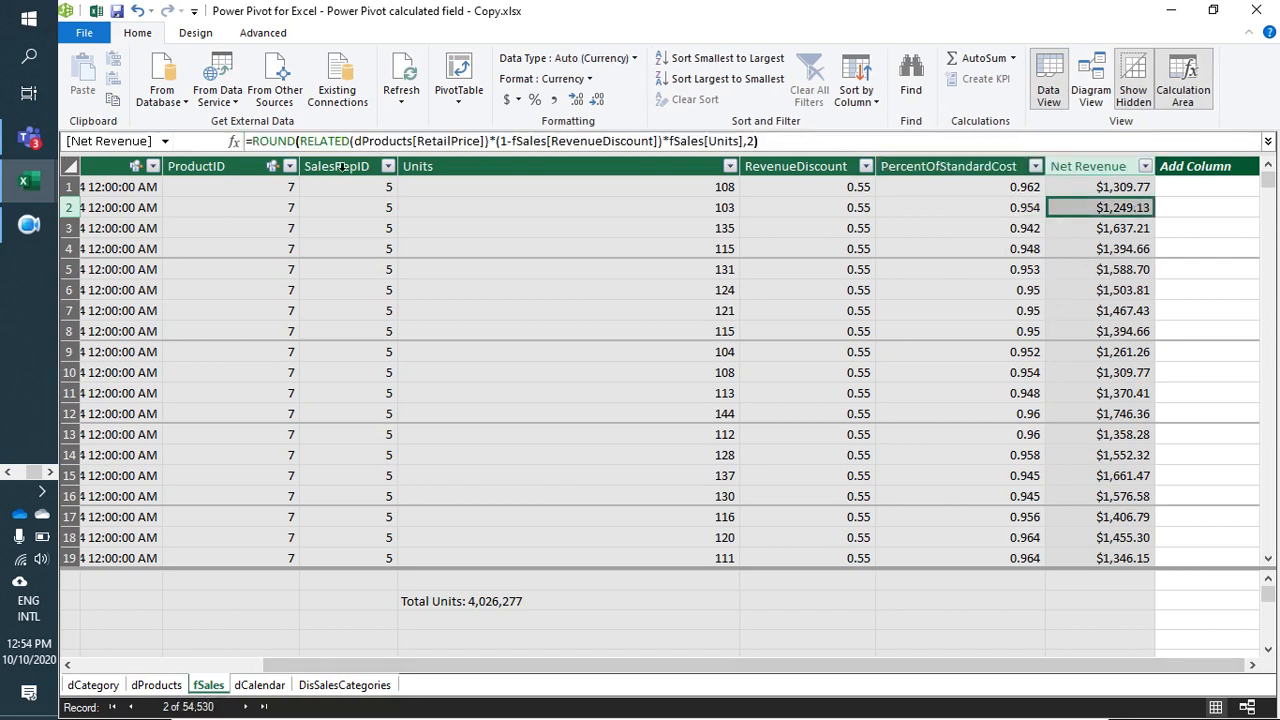
Step: Look through the Net Revenue values in the first rows of the fSales table
left_click(1134, 274)
left_click(1124, 336)
left_click(1112, 254)
left_click(1114, 236)
left_click(1117, 210)
left_click(1120, 192)
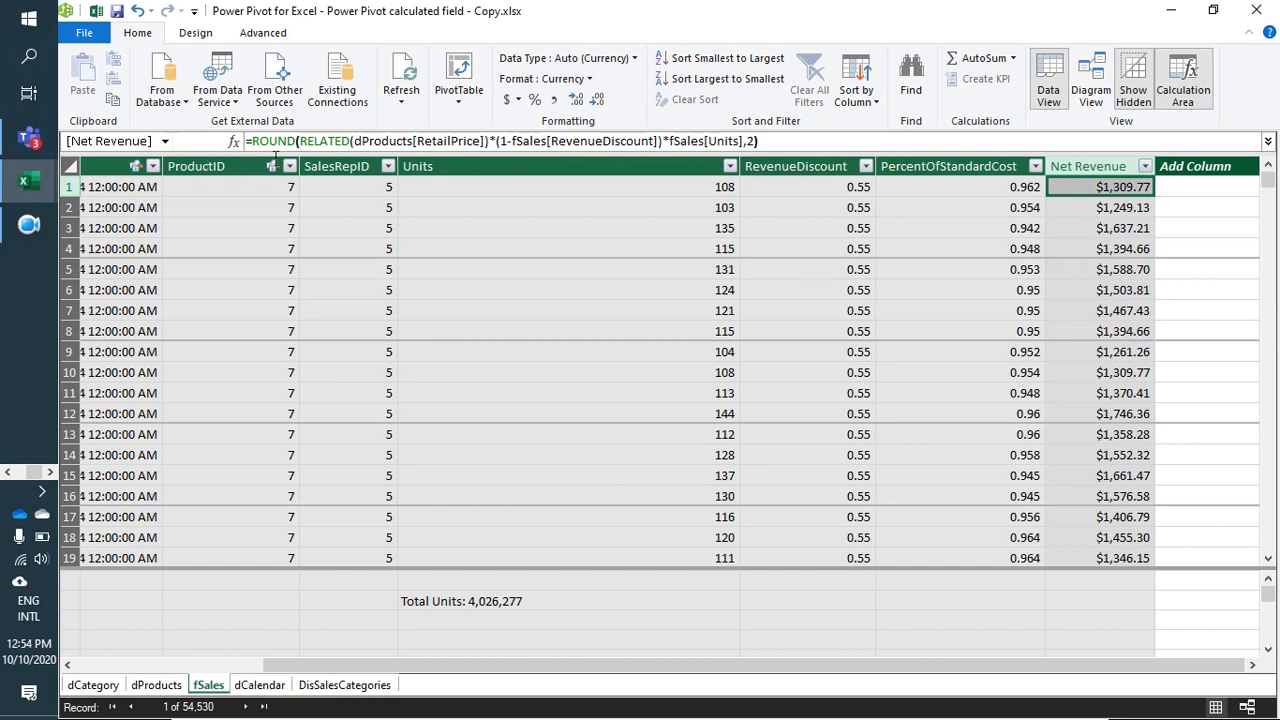
Step: Inspect the ROUND and RELATED functions in the fSales Net Revenue formula and discard any accidental edit
double_click(279, 143)
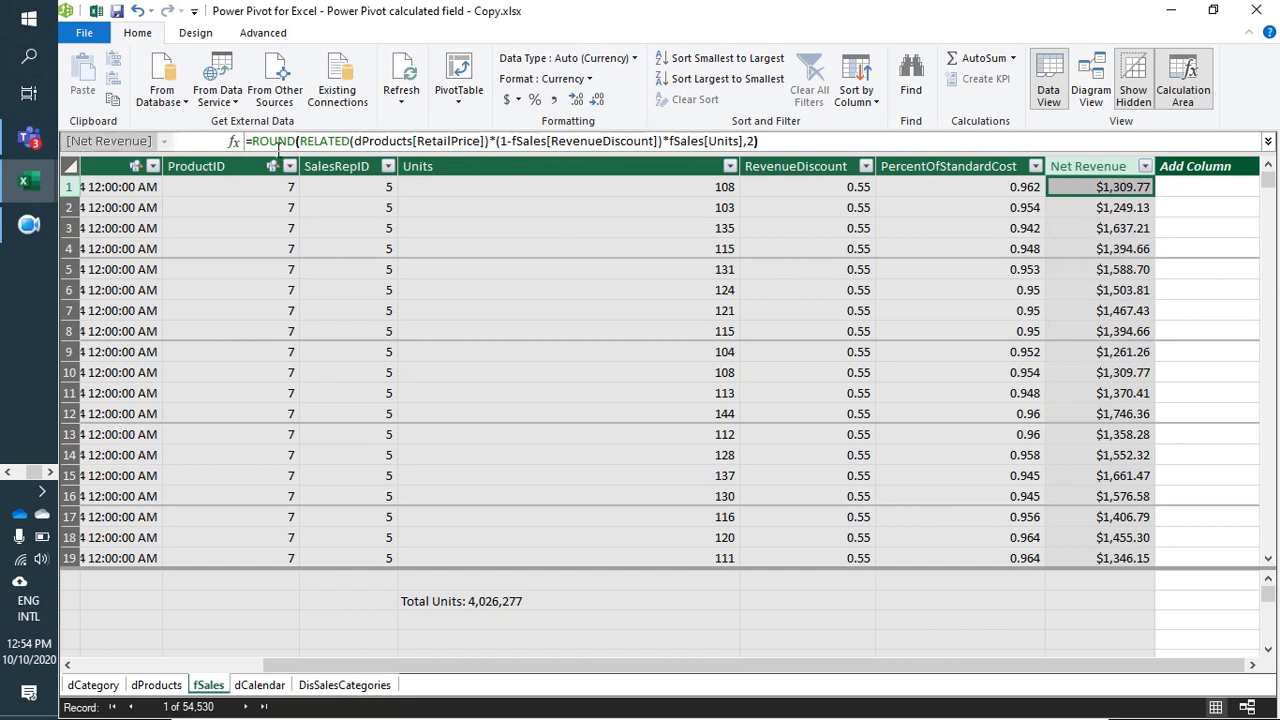
left_click(268, 148)
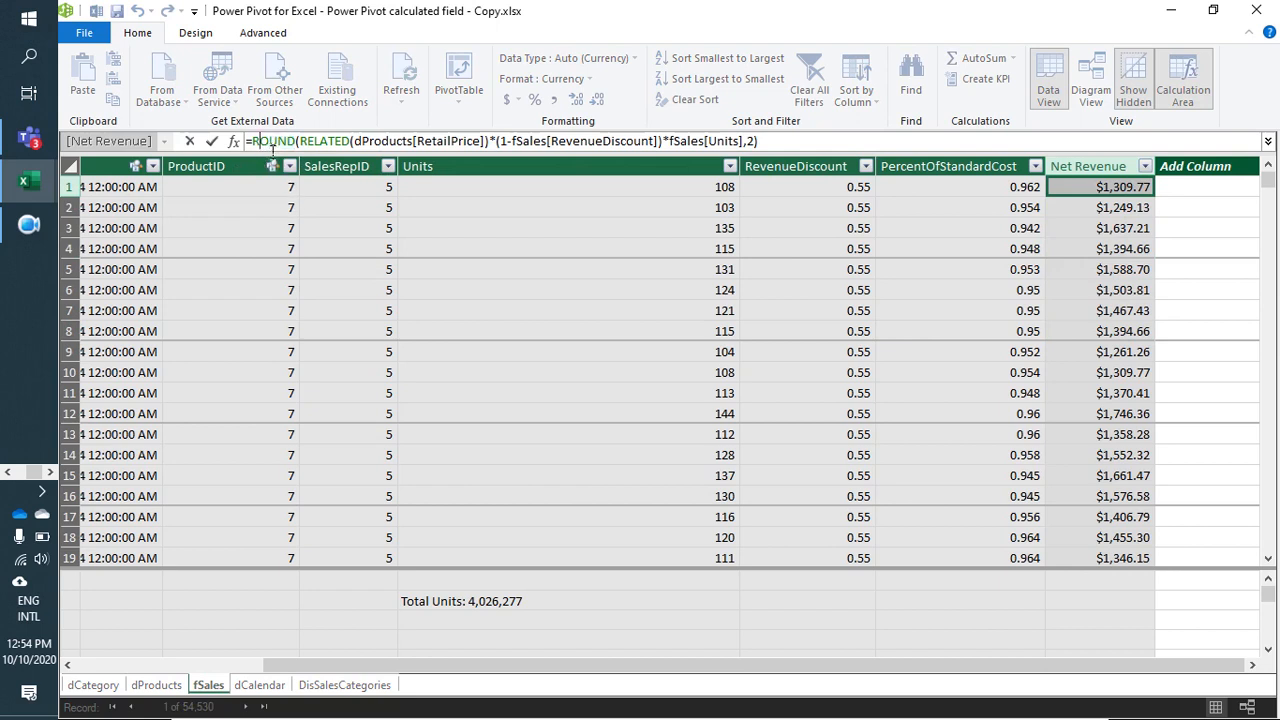
double_click(321, 141)
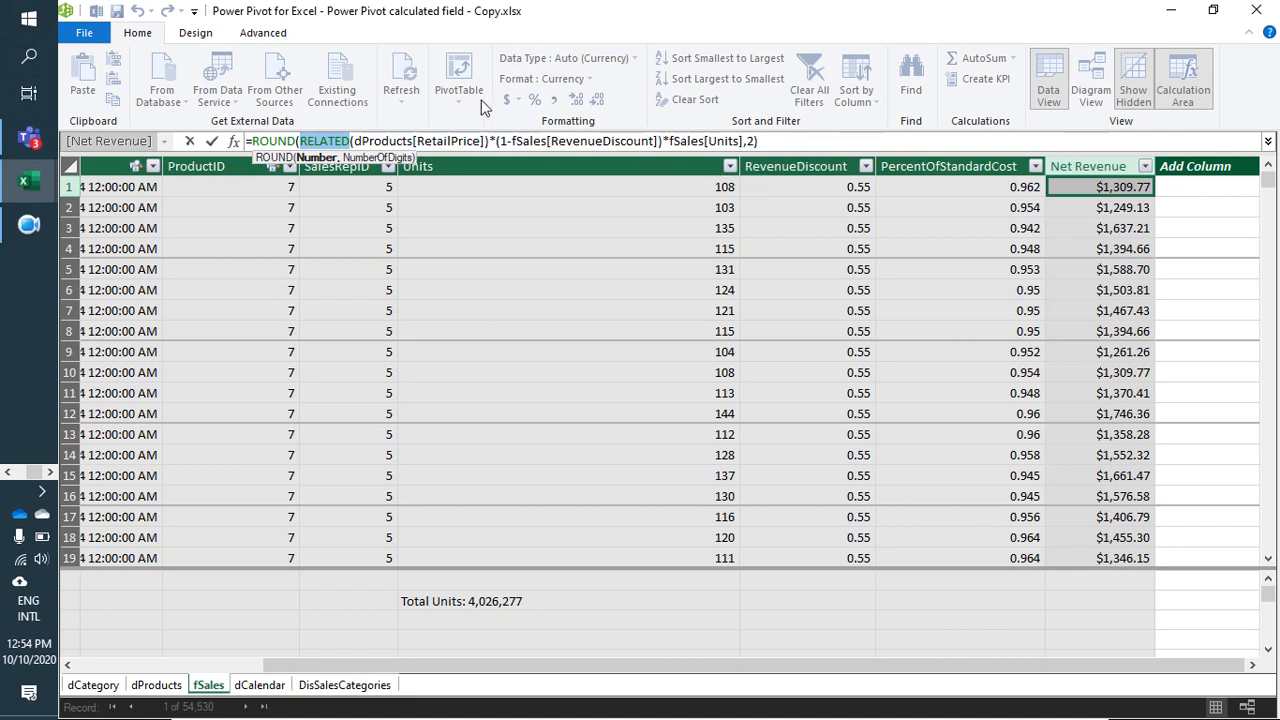
left_click(1117, 308)
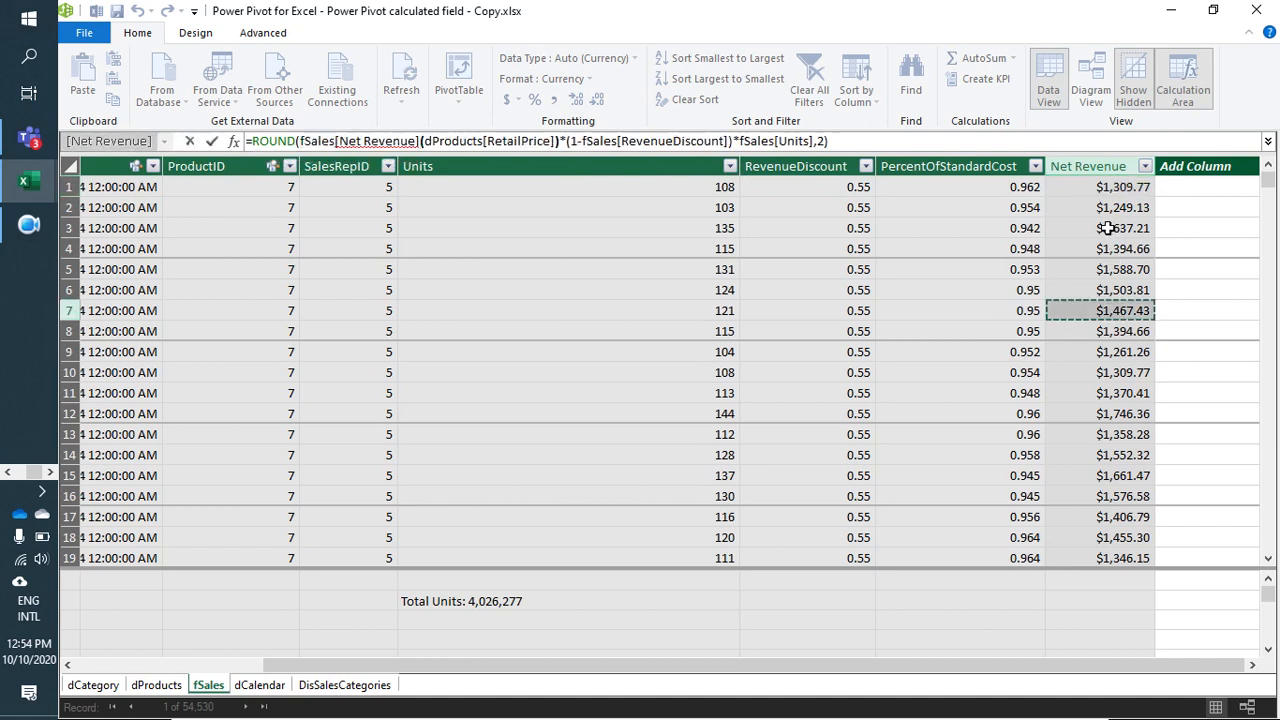
key("Escape")
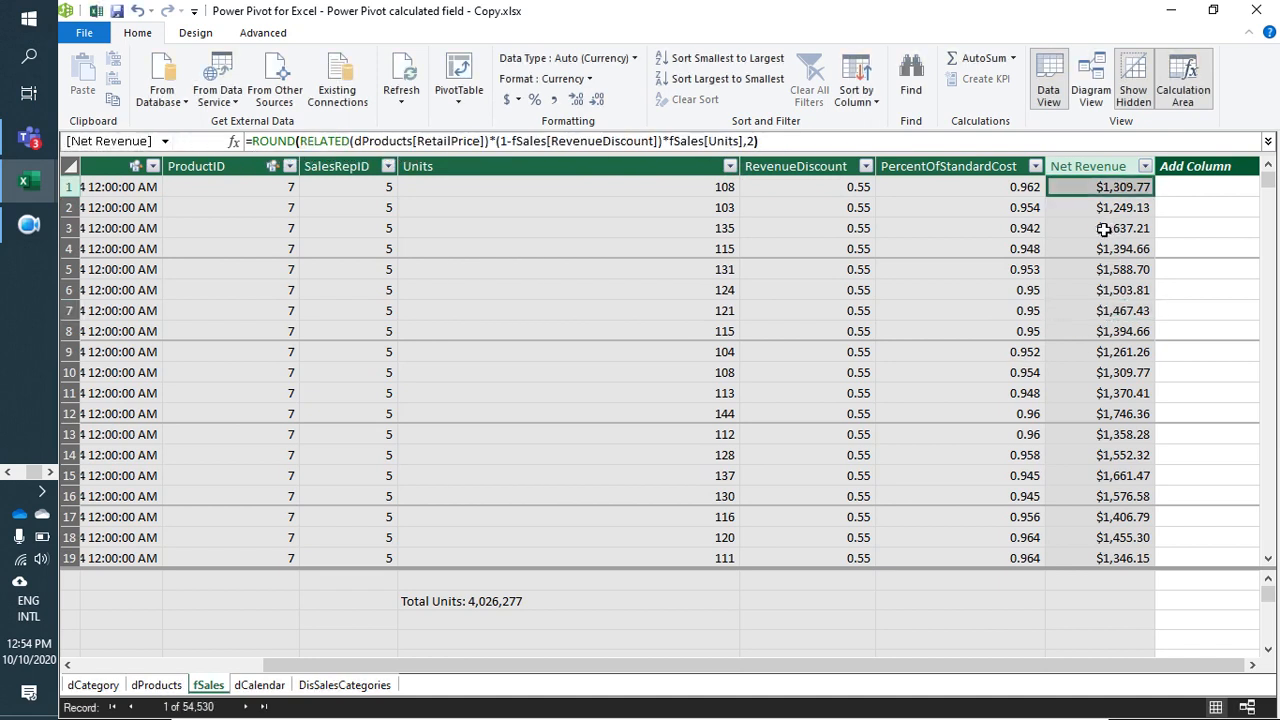
left_click(1054, 350)
left_click(1108, 310)
left_click(1113, 250)
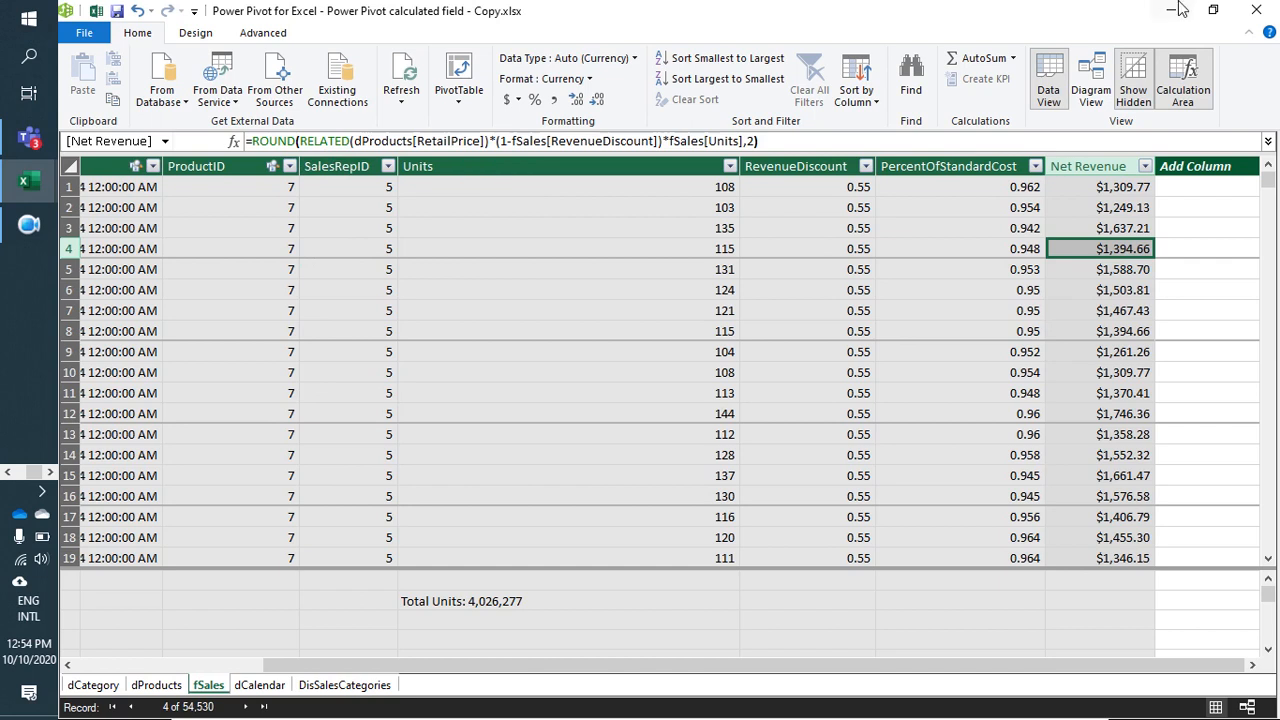
Step: Examine the dProducts and dCategory tables and the diagram of relationships linking them with fSales and dCalendar
left_click(156, 687)
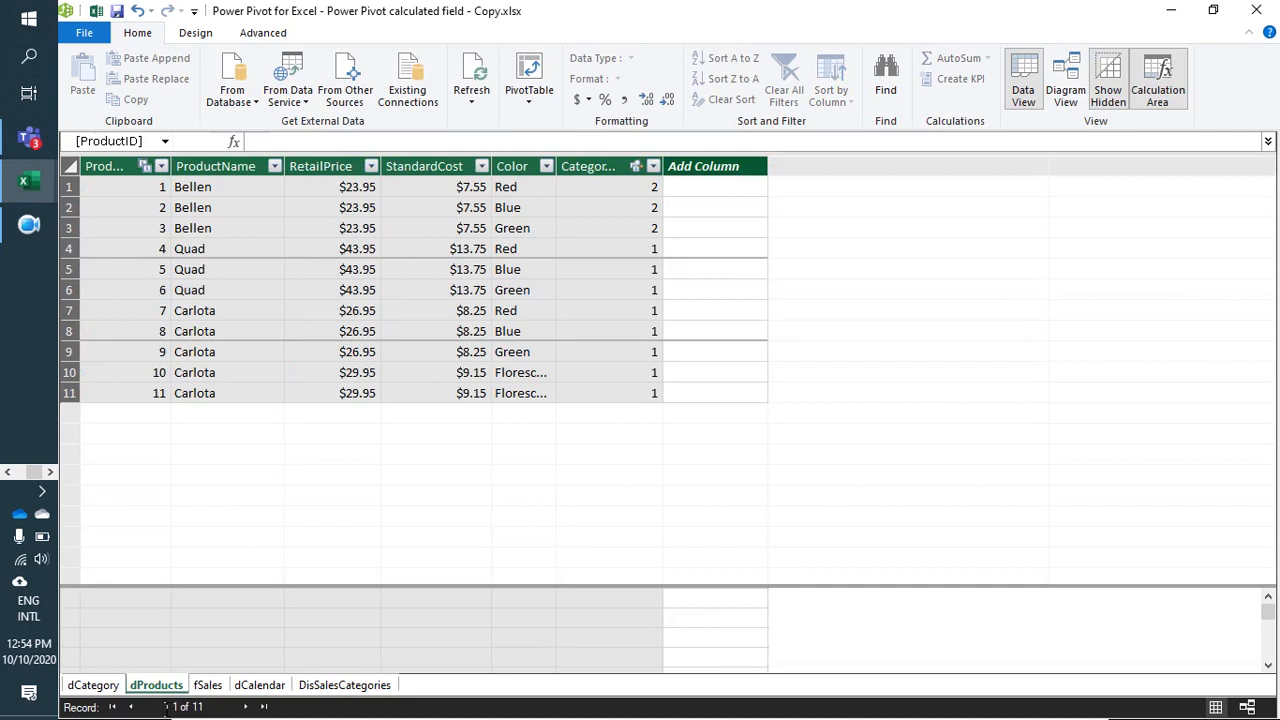
left_click(90, 686)
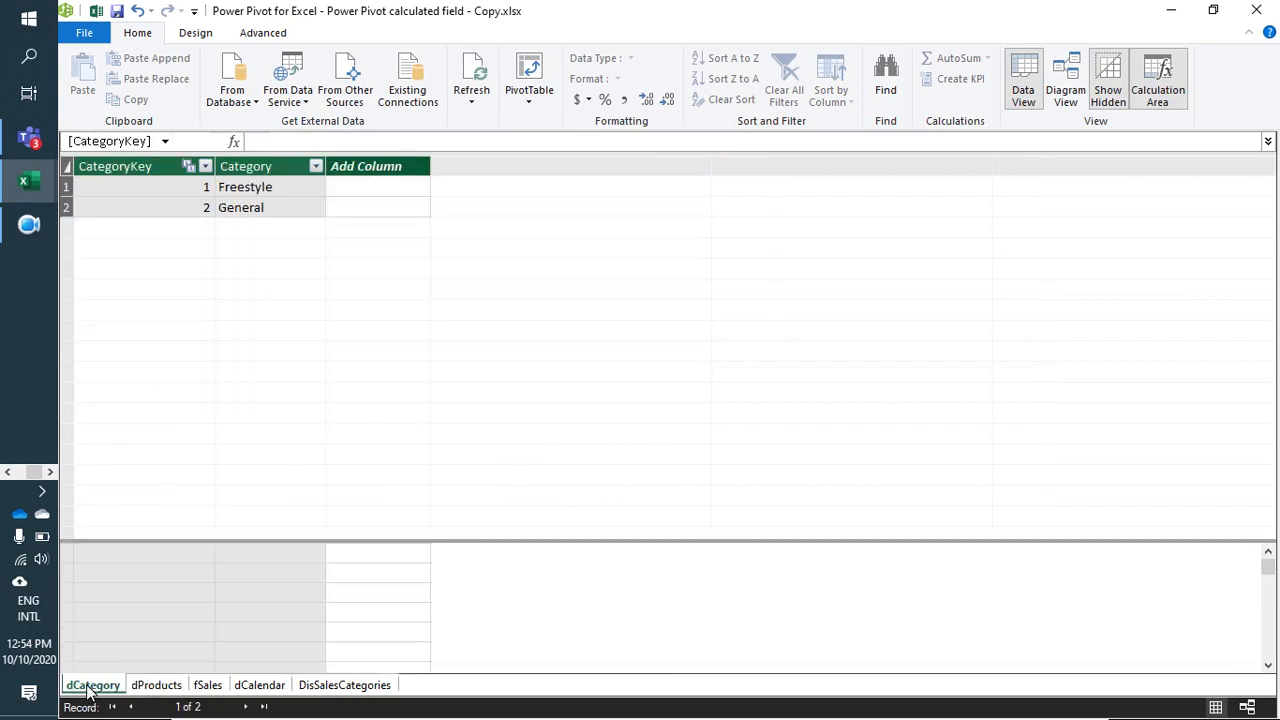
left_click(1065, 90)
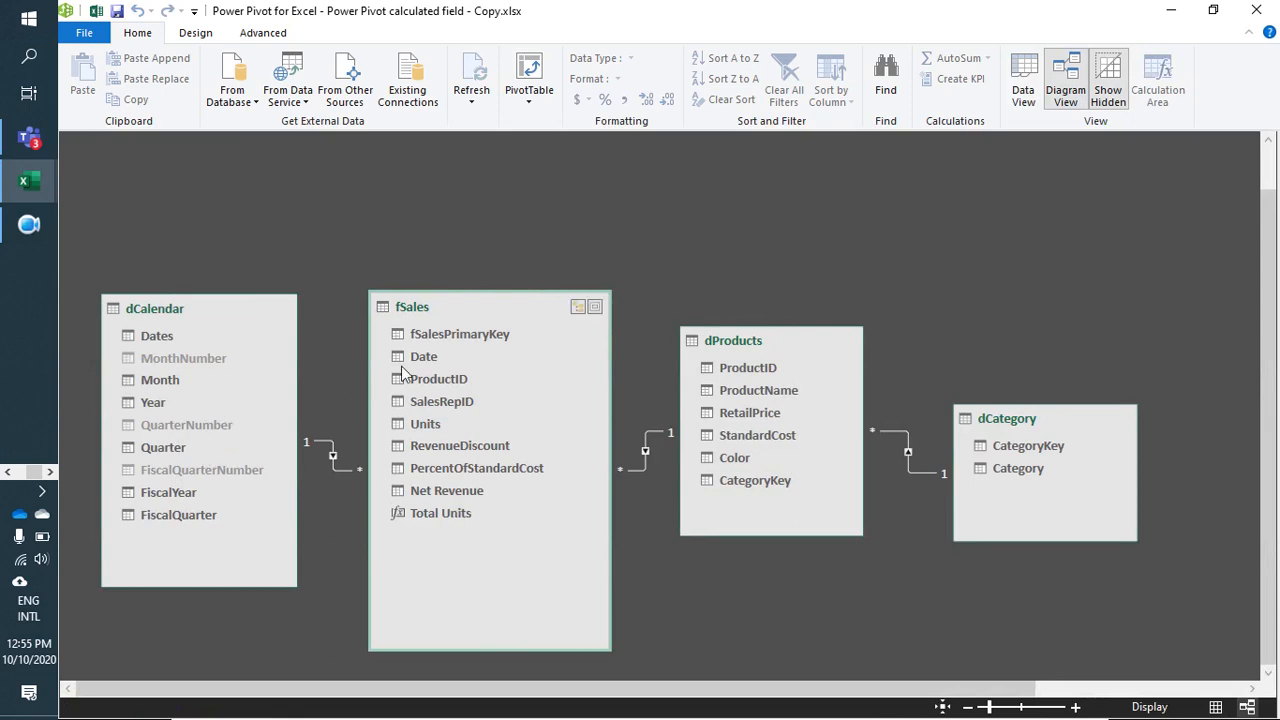
scroll(414, 314, "up", 1)
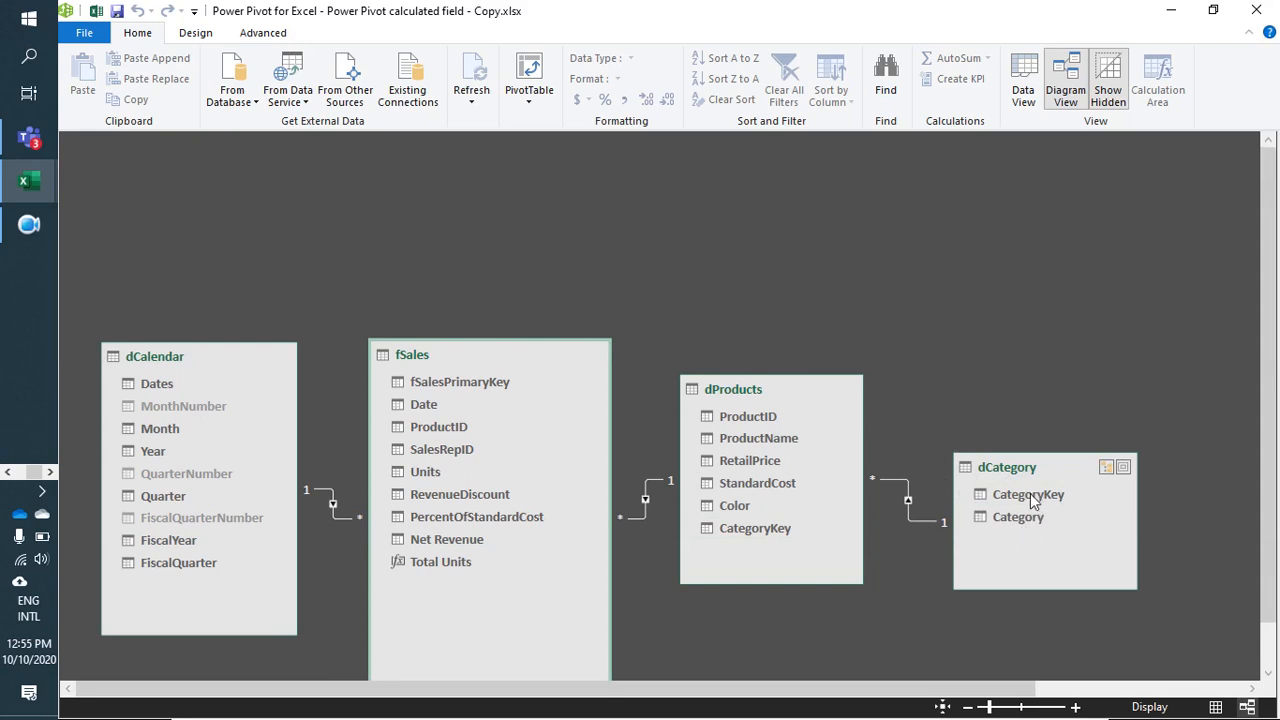
left_click(1023, 80)
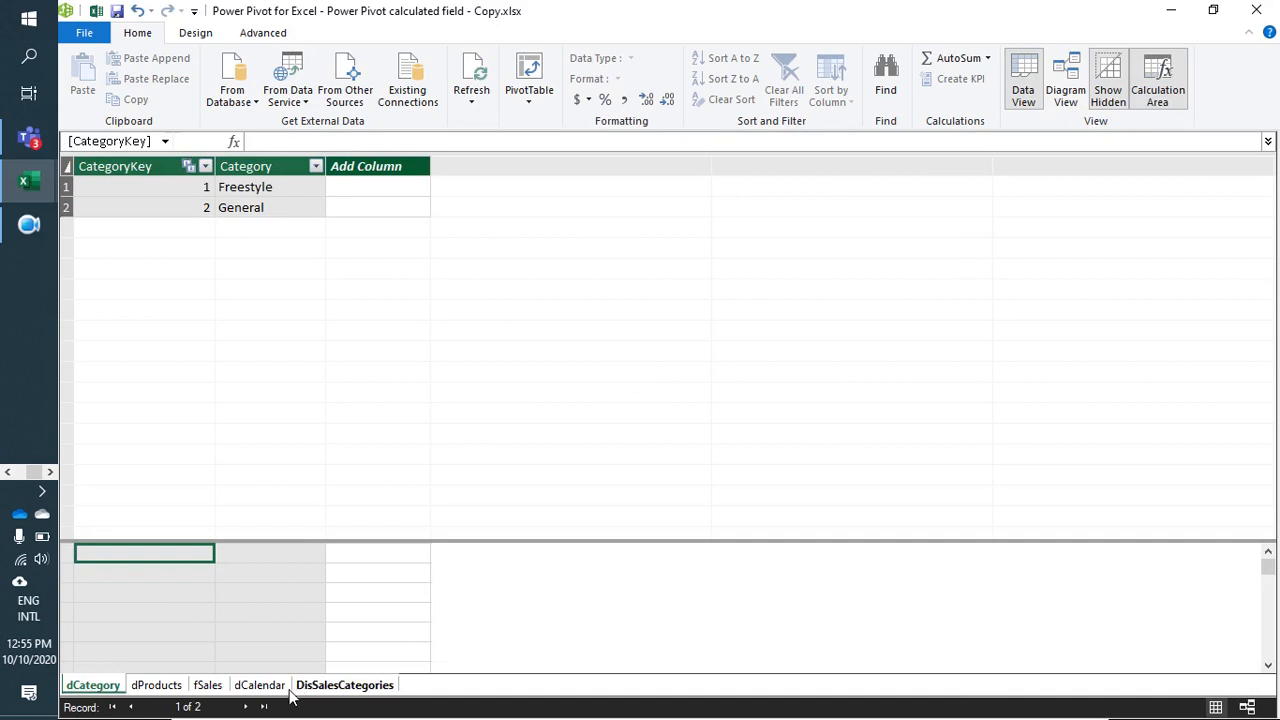
Step: Compare the columns of the fSales and dProducts tables in data view
left_click(208, 686)
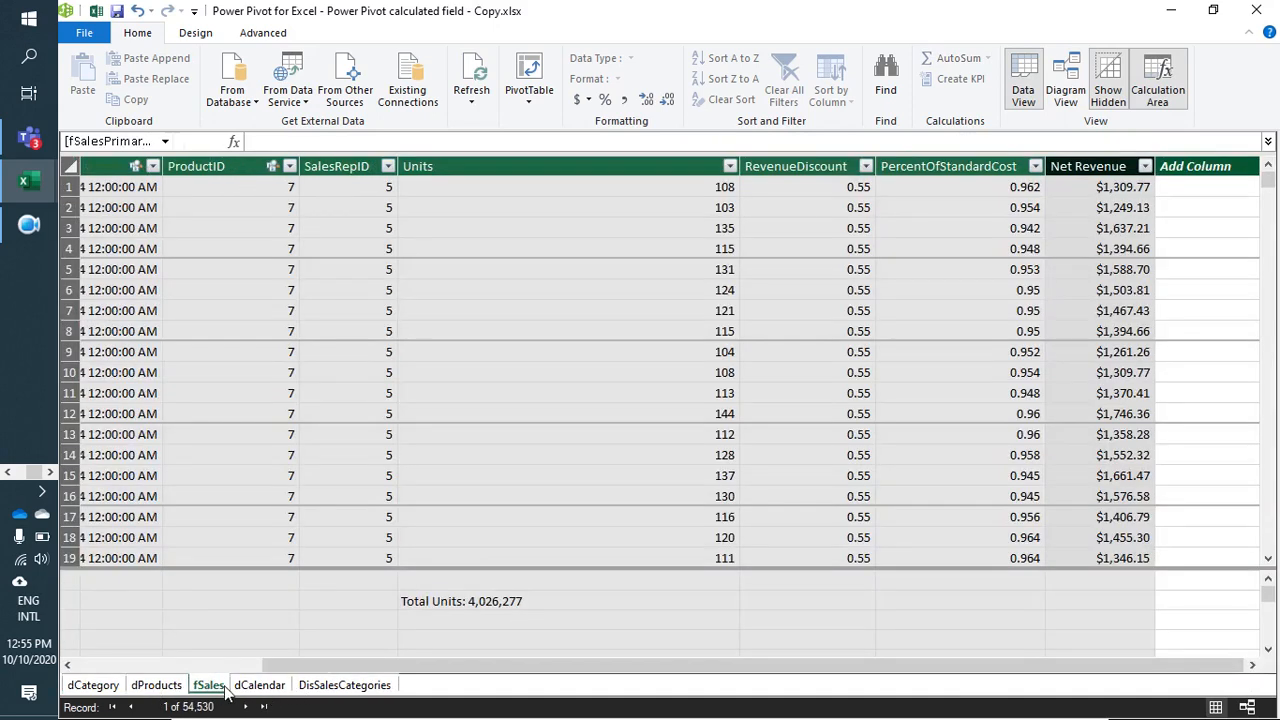
left_click(170, 684)
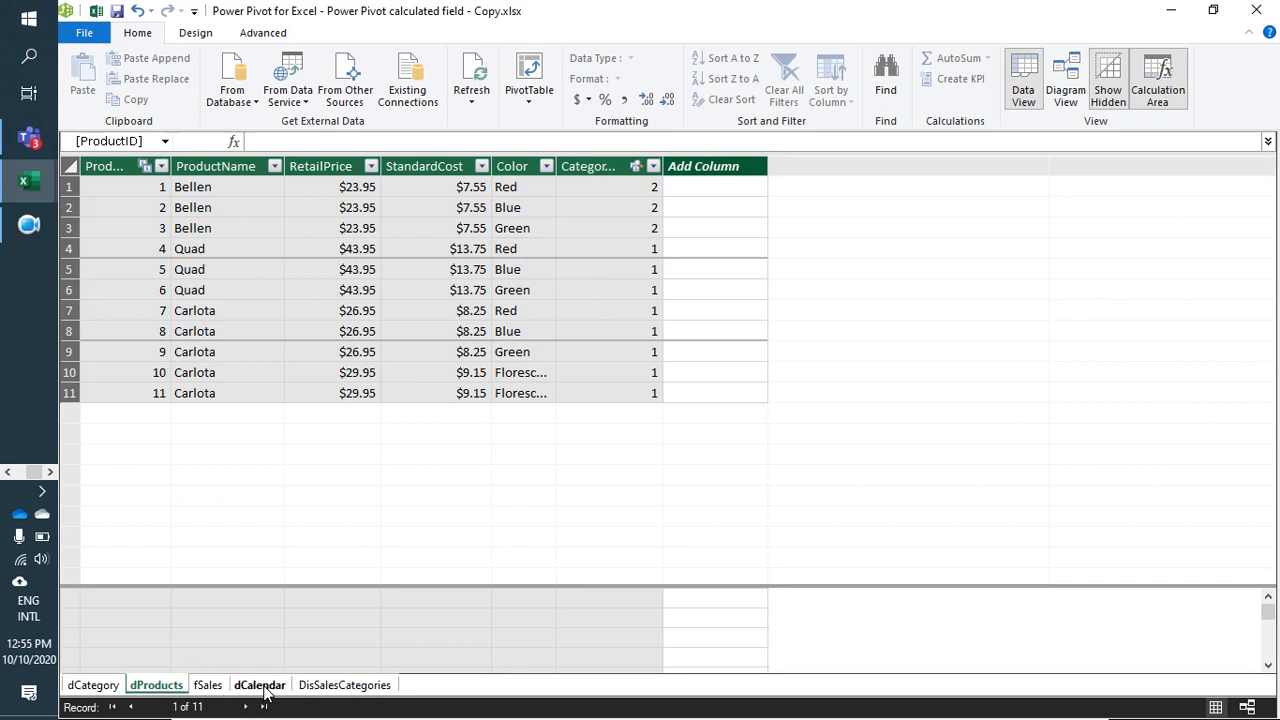
left_click(210, 687)
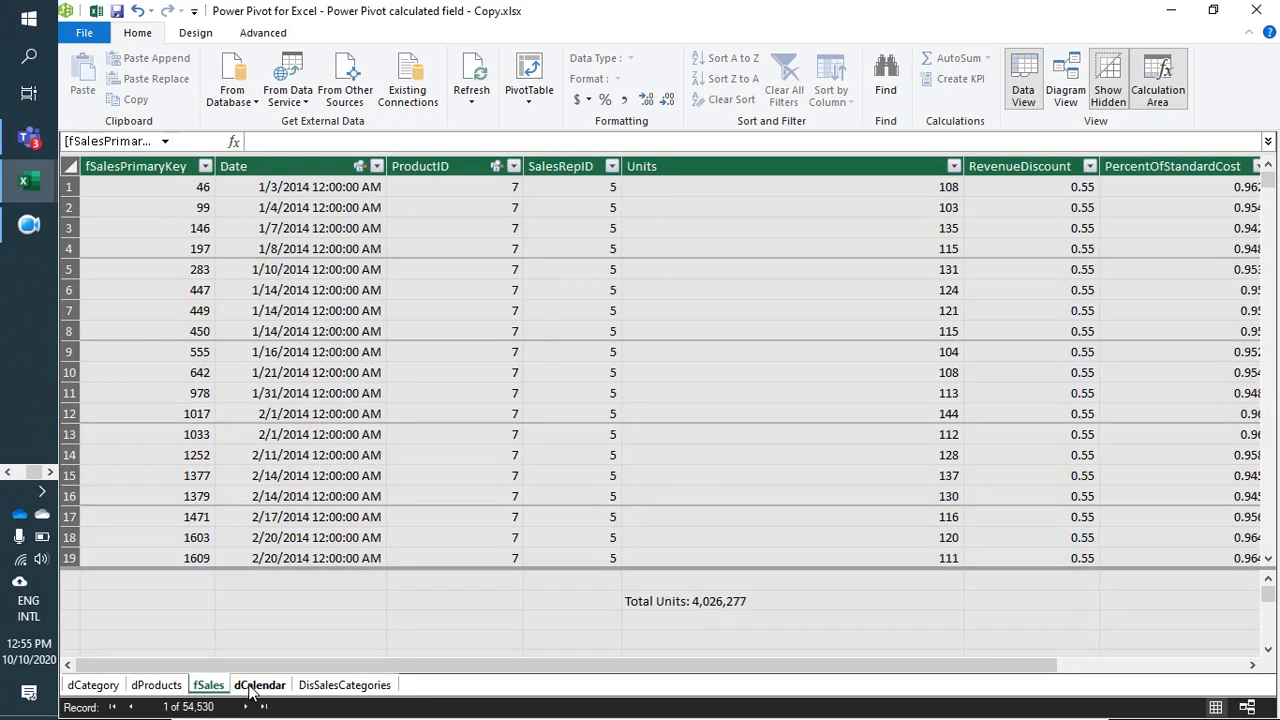
Step: Examine the category keys and their matching category names in the dCategory table
left_click(97, 687)
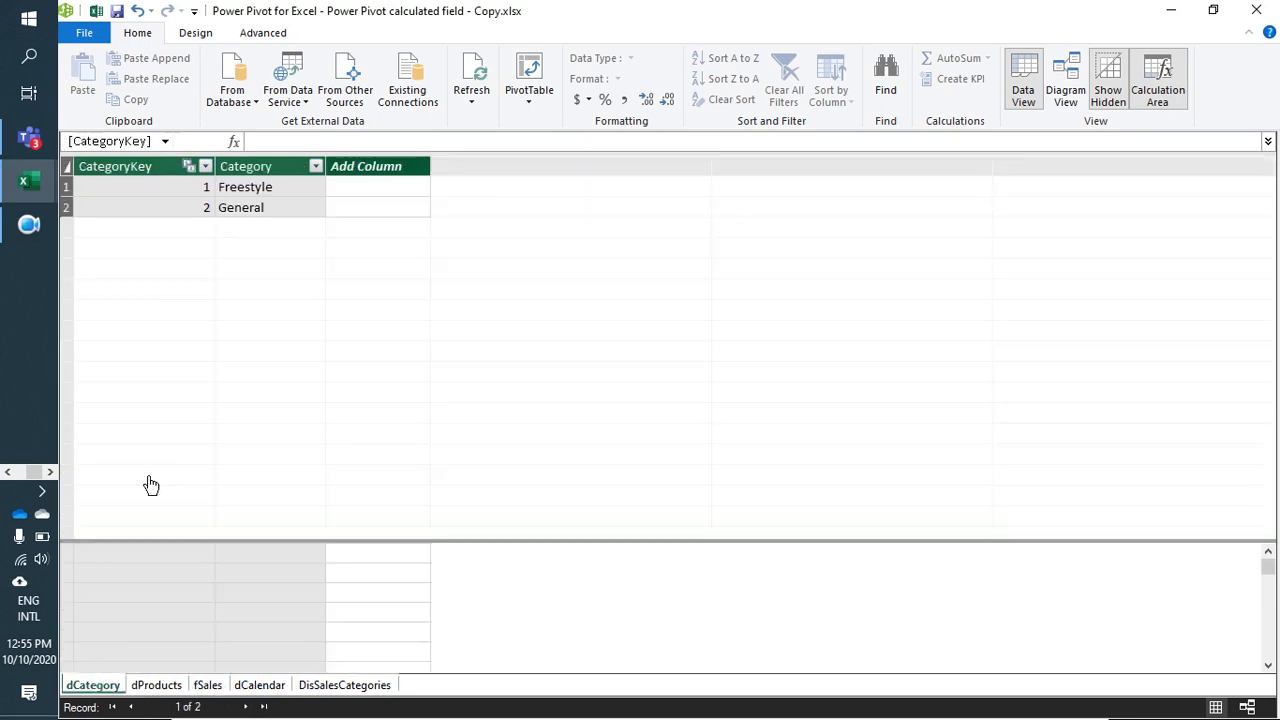
left_click(200, 190)
left_click(196, 207)
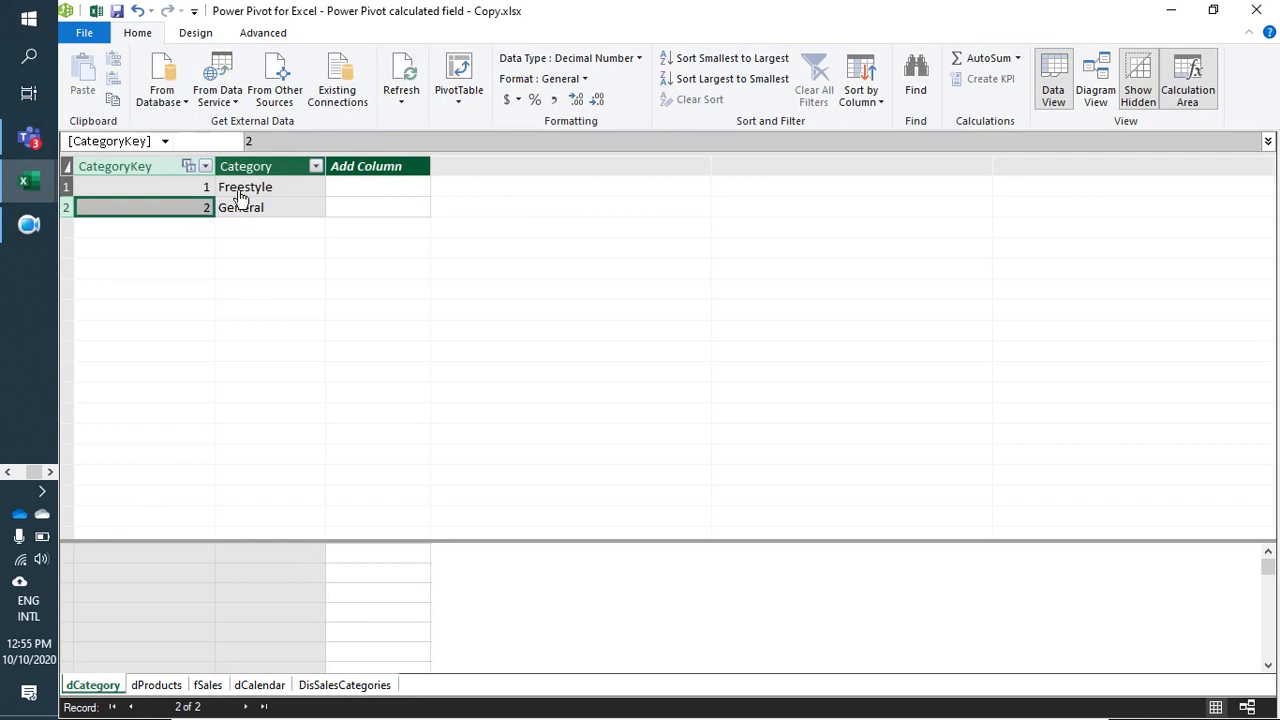
left_click(274, 188)
left_click(270, 208)
left_click(274, 188)
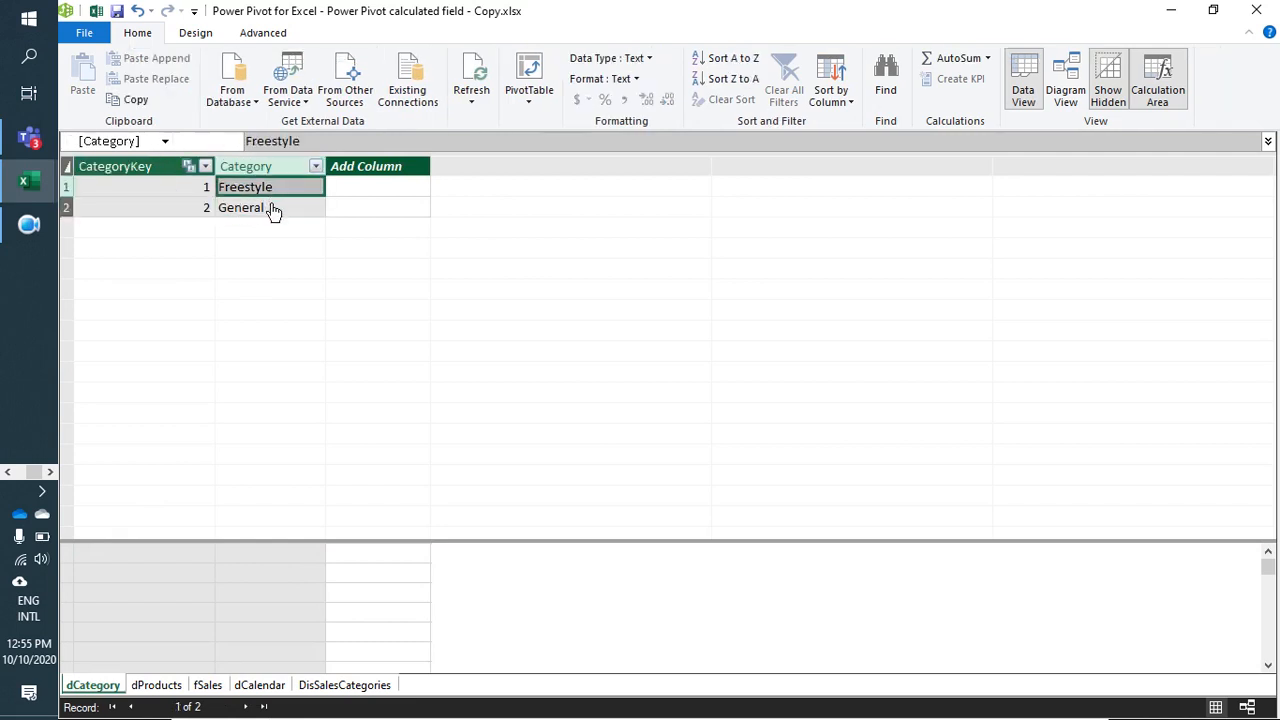
left_click(277, 207)
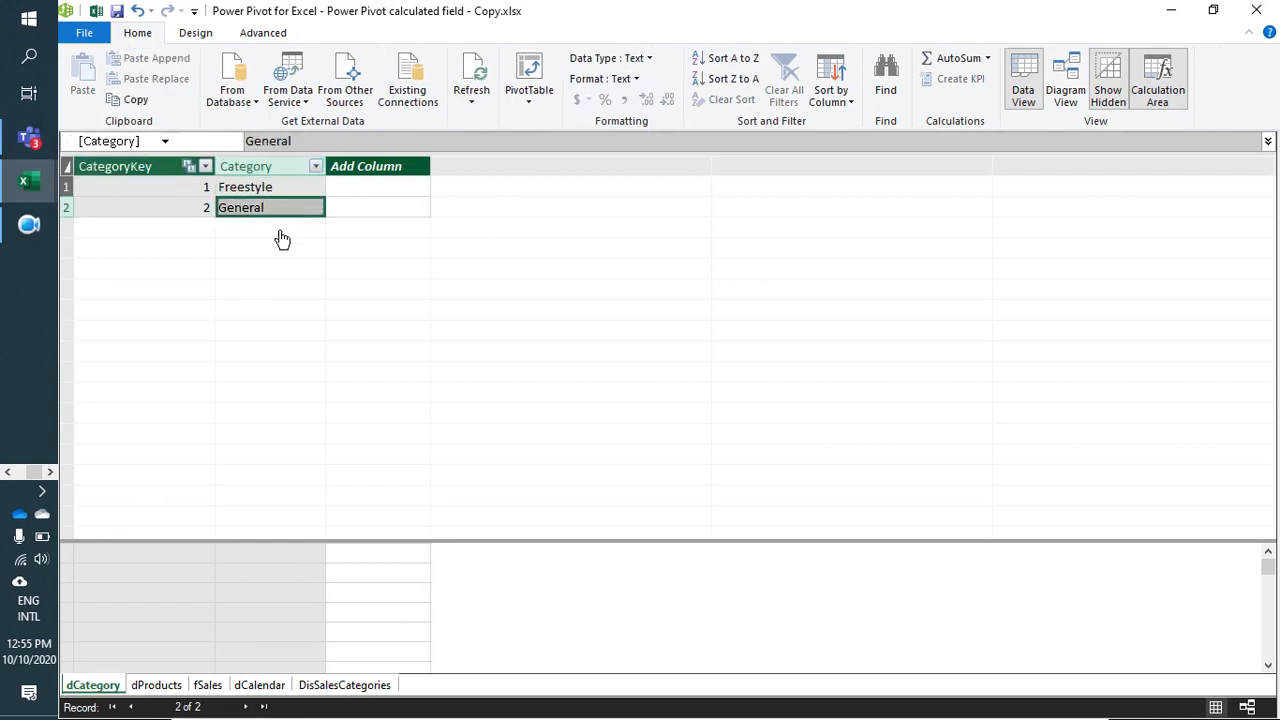
Step: Glance at dCalendar and look over the empty column beside the category keys in dProducts
left_click(259, 685)
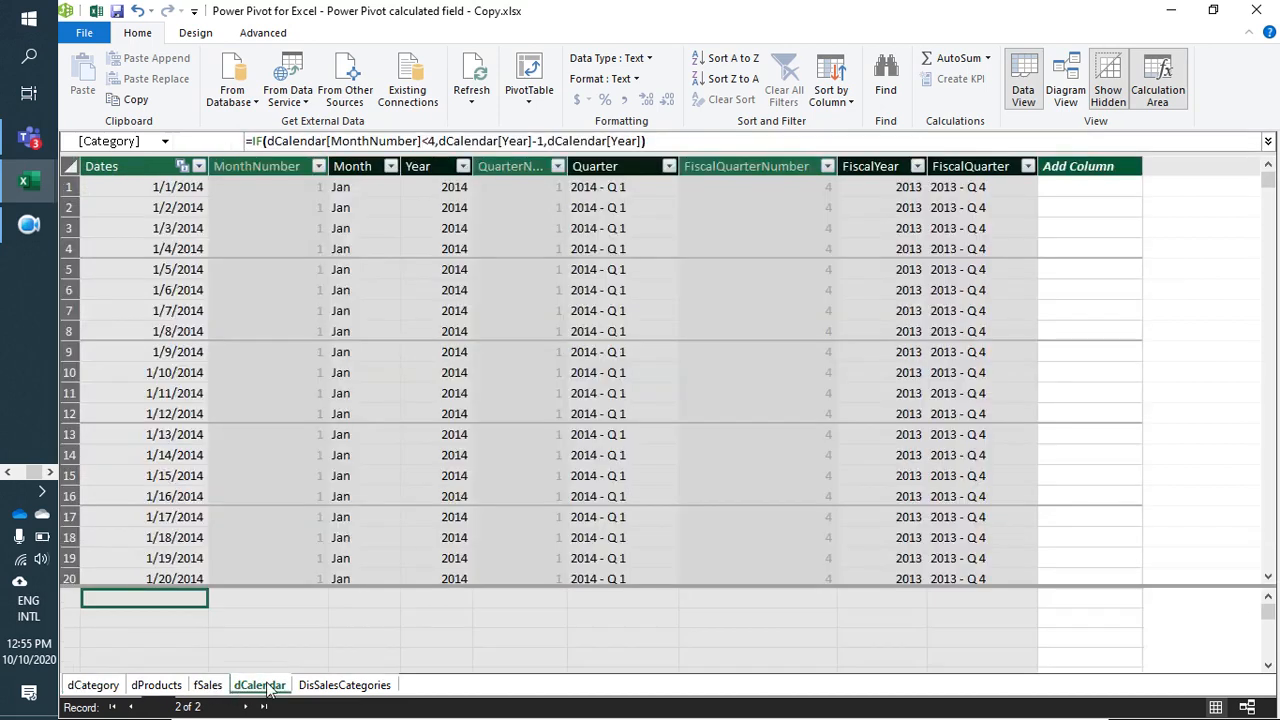
left_click(156, 685)
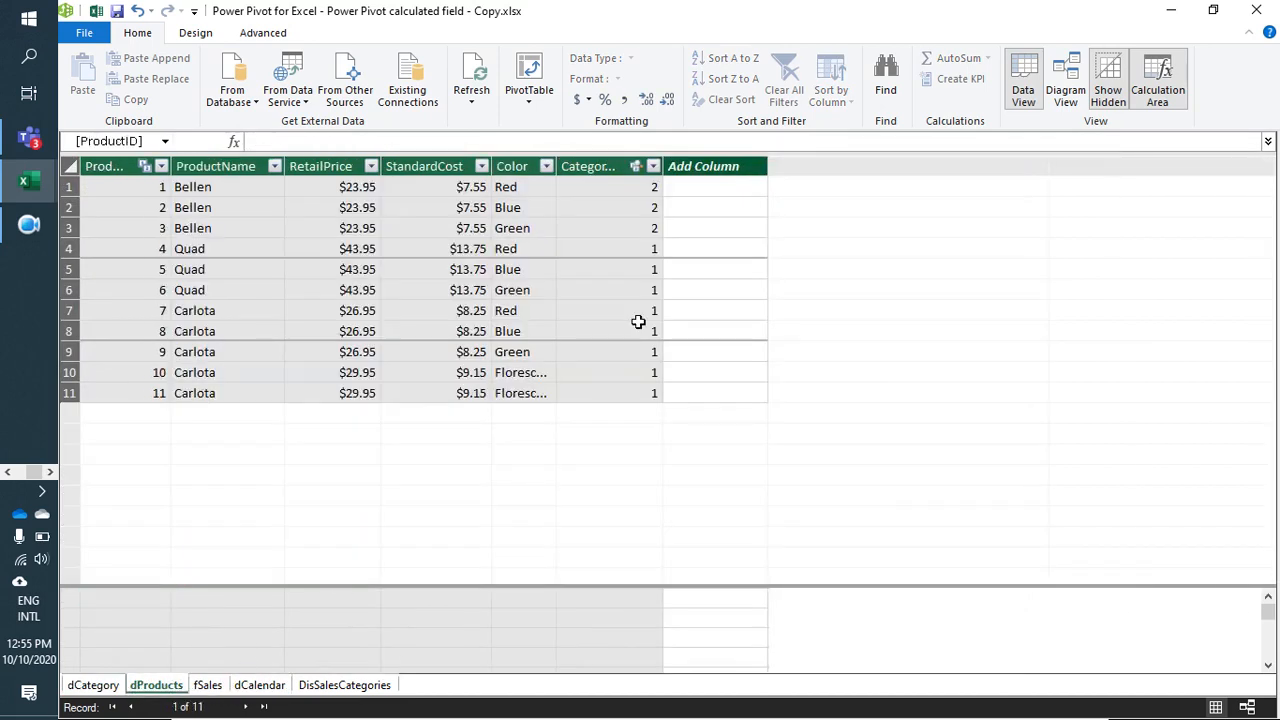
left_click(718, 190)
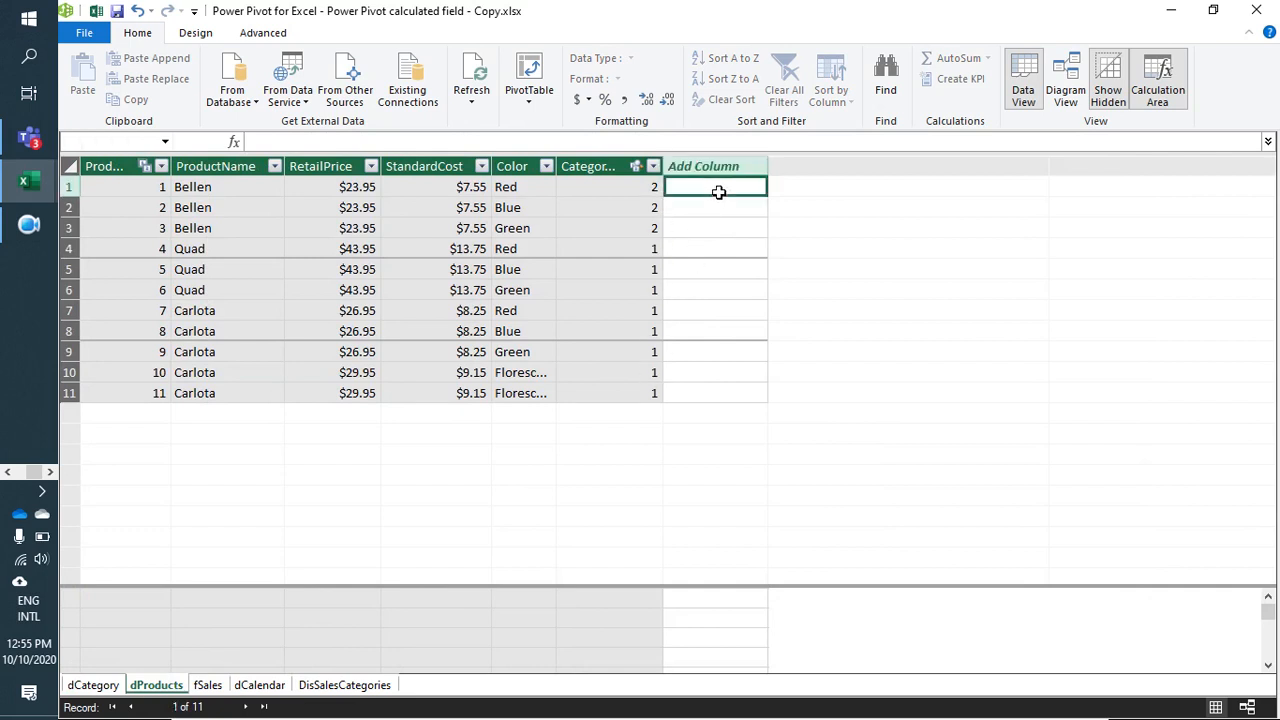
left_click(716, 210)
left_click(720, 232)
left_click(714, 269)
left_click(711, 314)
left_click(705, 351)
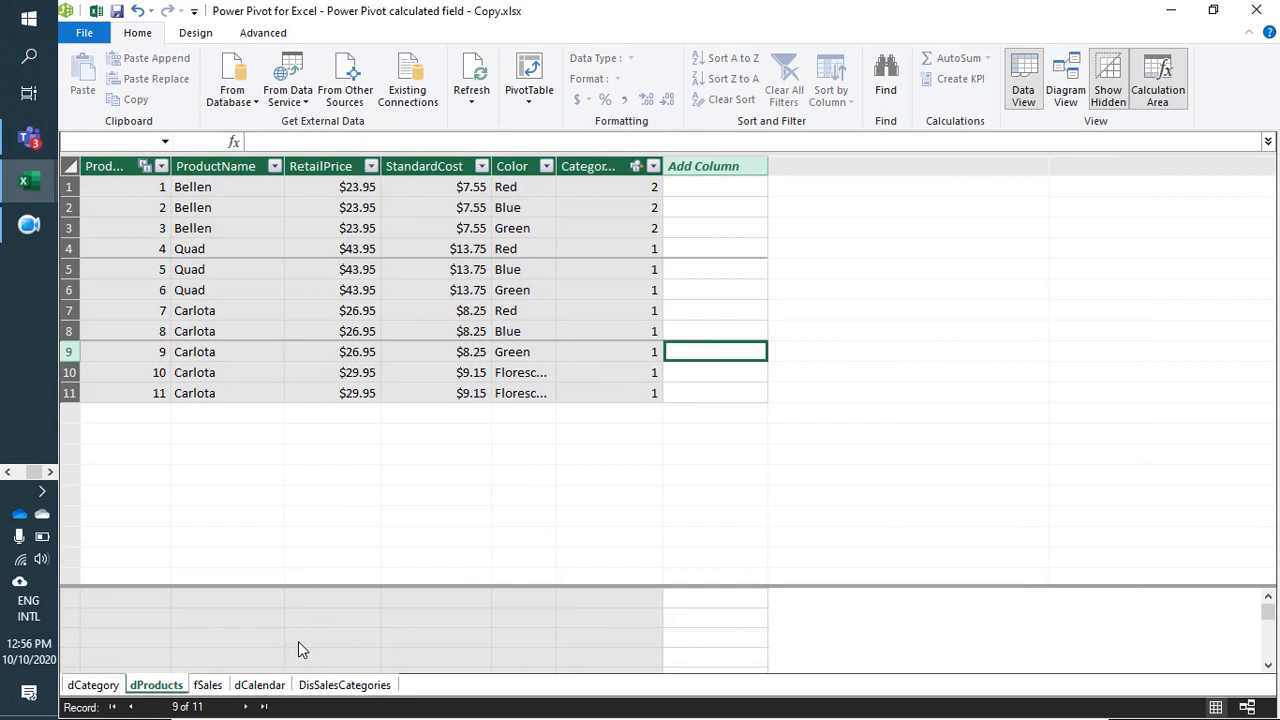
Step: Add a calculated column to dProducts with the formula =RELATED(dCategory[Category])
left_click(726, 188)
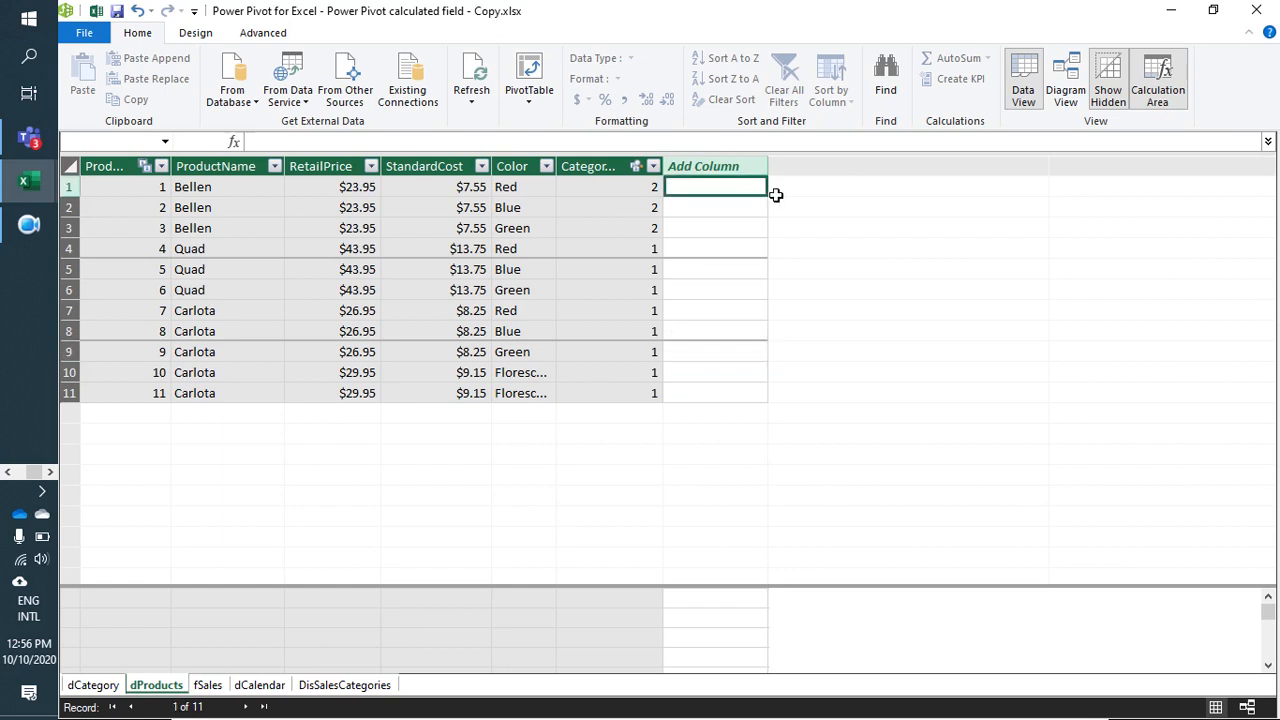
type("=RELATED(")
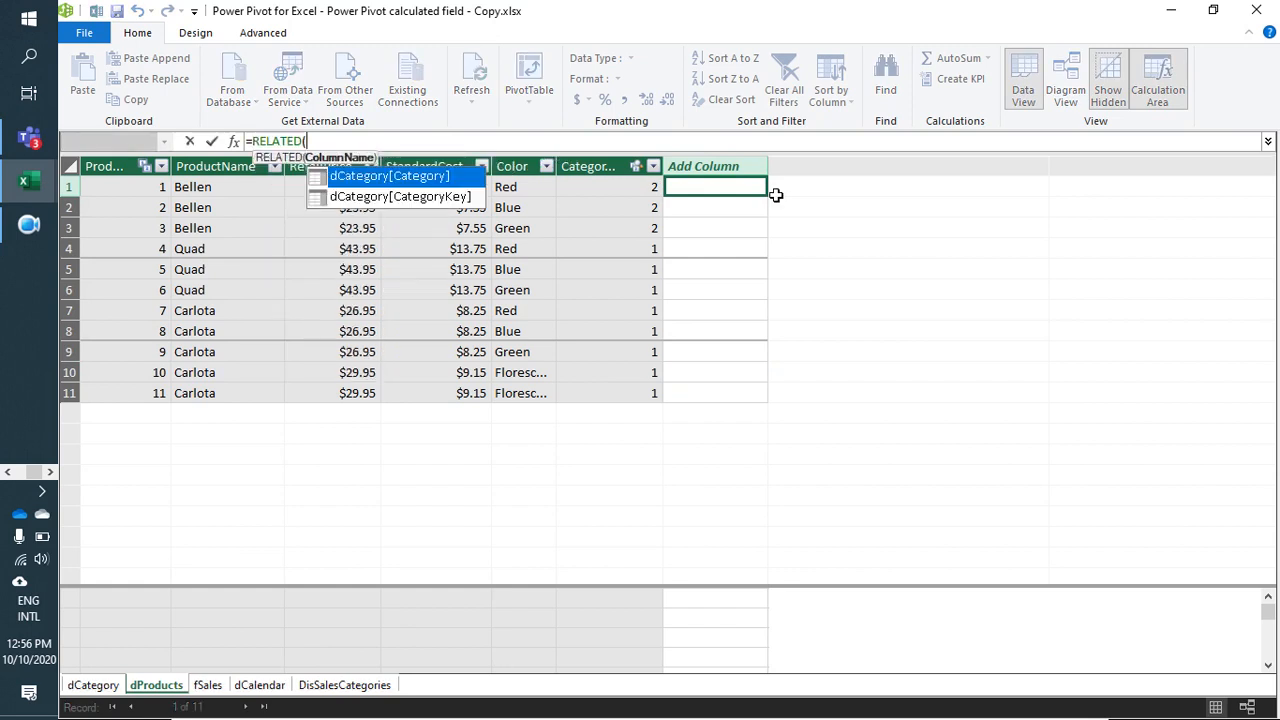
key("Down")
key("Up")
key("Down")
key("Up")
double_click(378, 180)
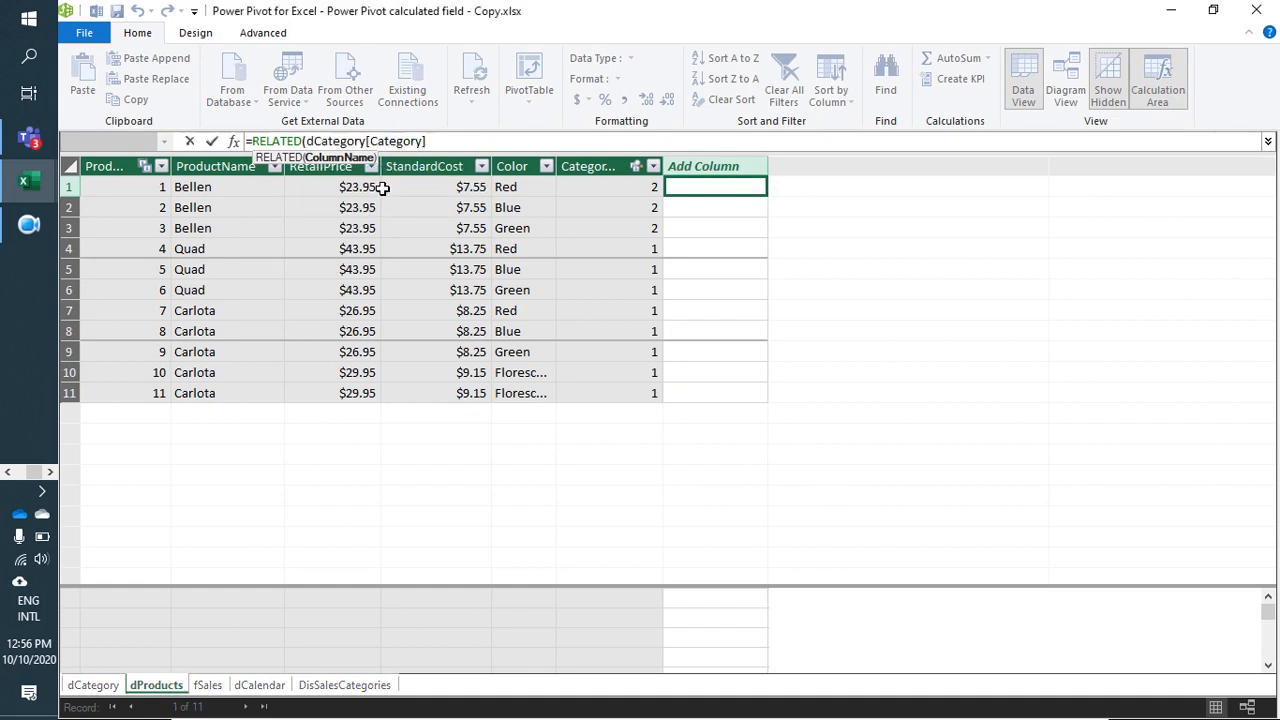
type("))")
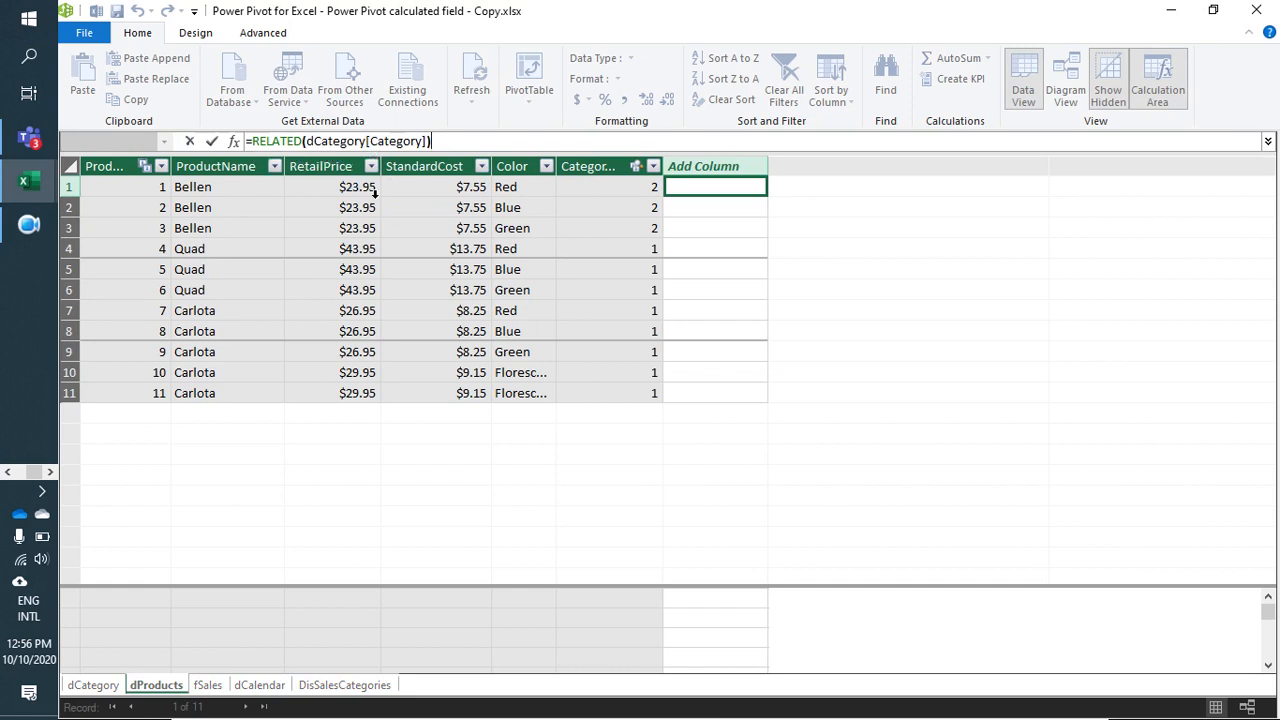
key("Return")
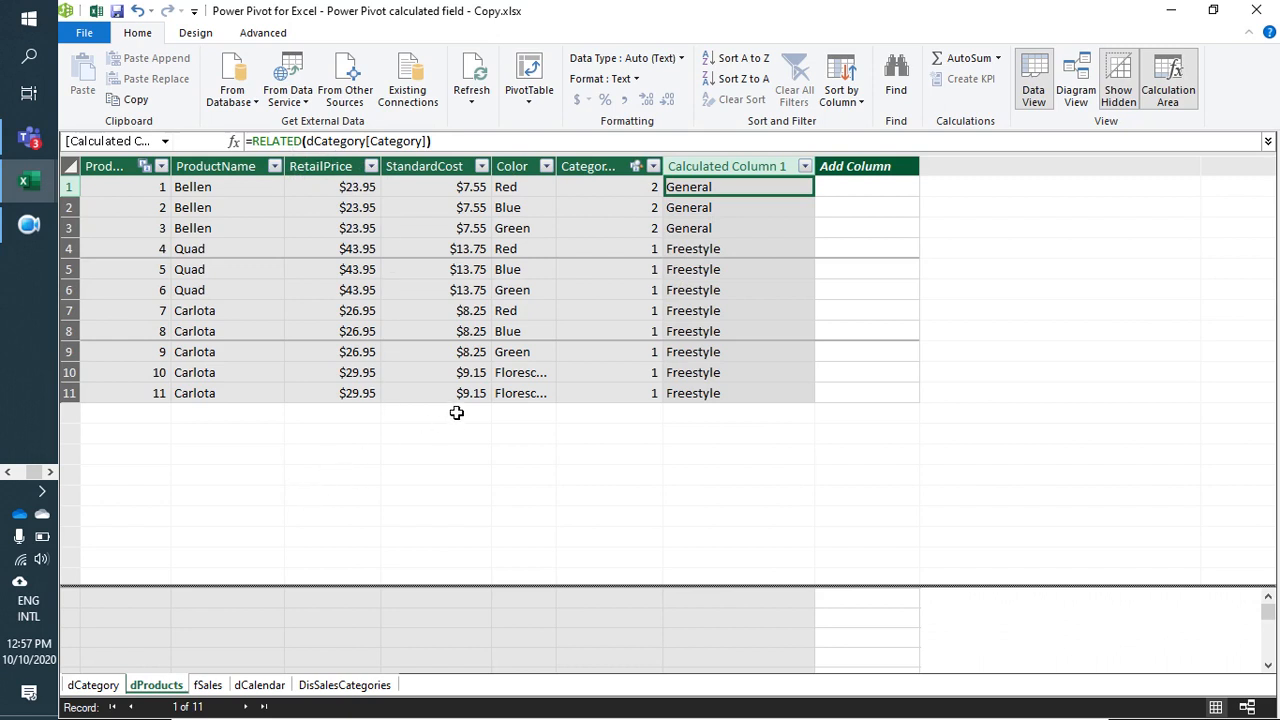
Step: Review the many-to-one relationship between dProducts and dCategory in the diagram and return to the data grid
left_click(1076, 95)
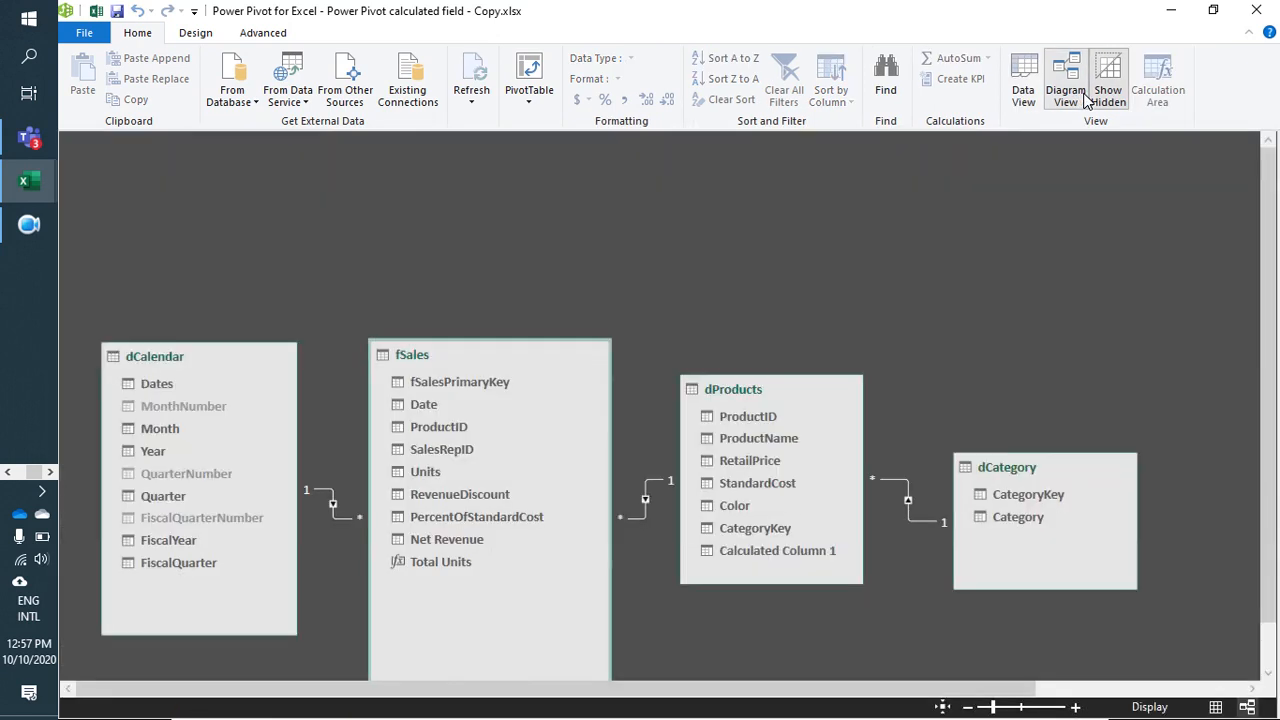
scroll(657, 605, "down", 1)
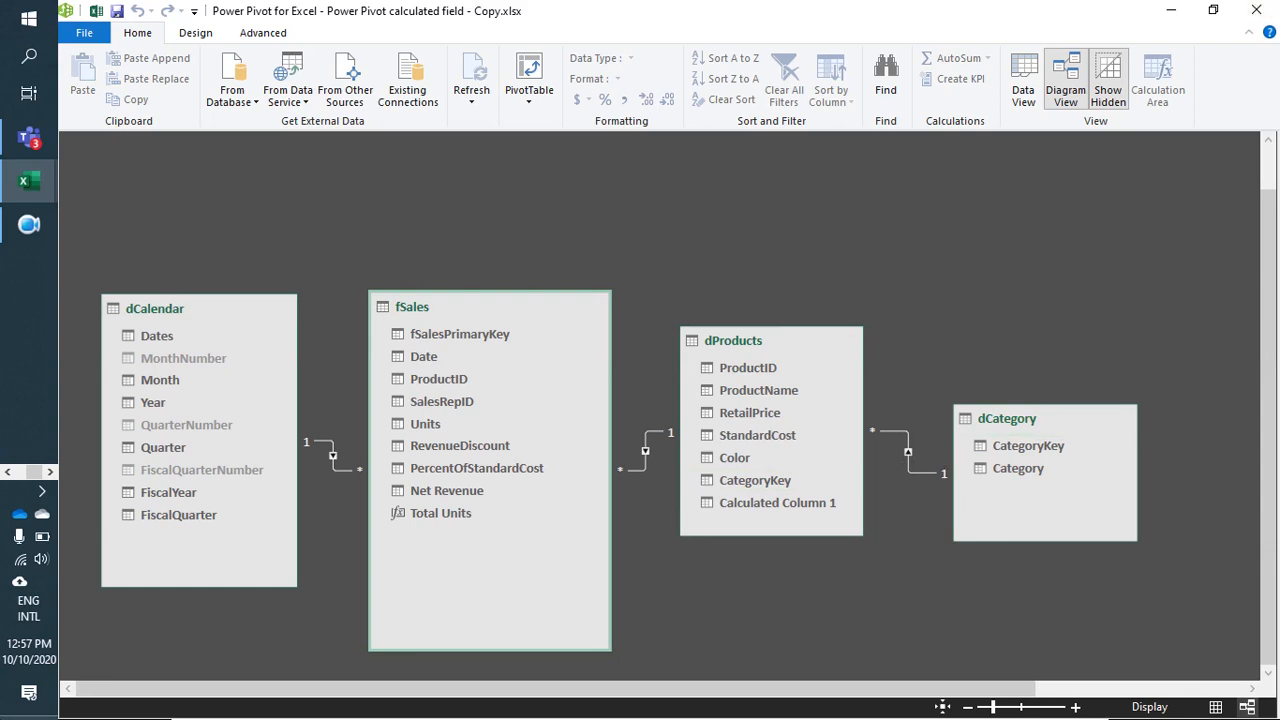
left_click(1023, 80)
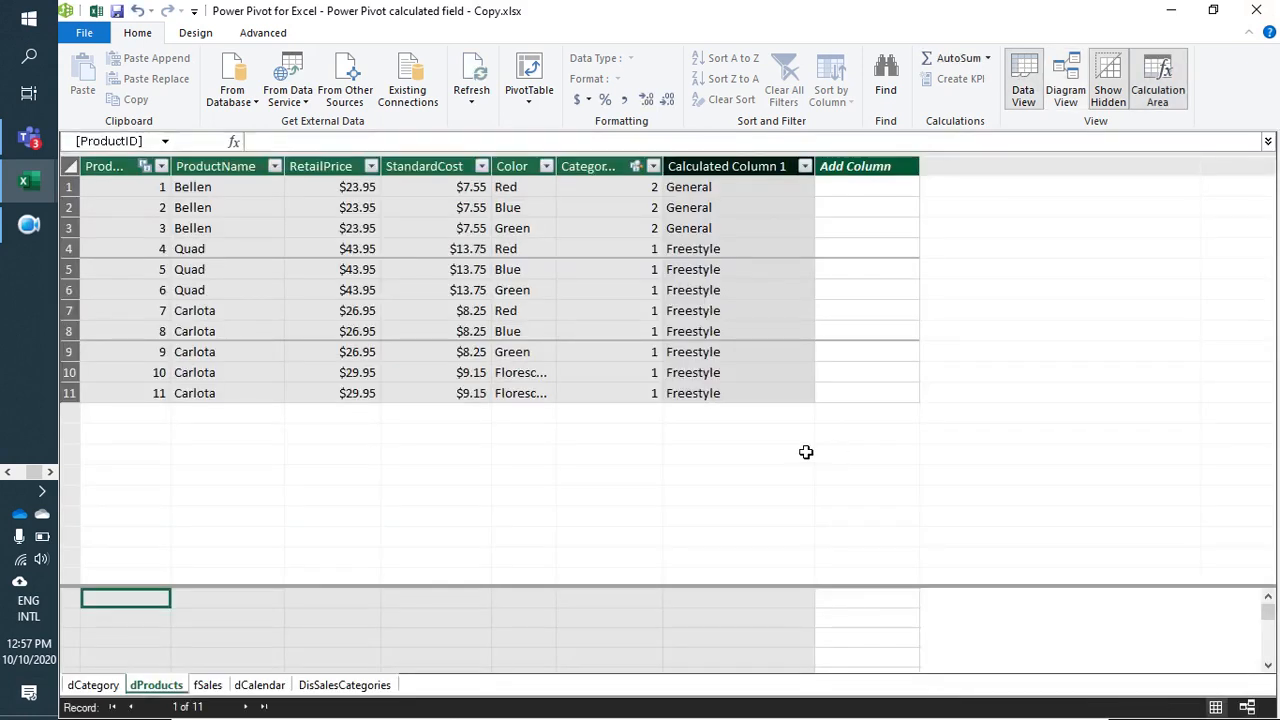
Step: Check the category names returned for individual products in the new calculated column of dProducts
left_click(726, 310)
left_click(744, 274)
left_click(744, 310)
left_click(744, 333)
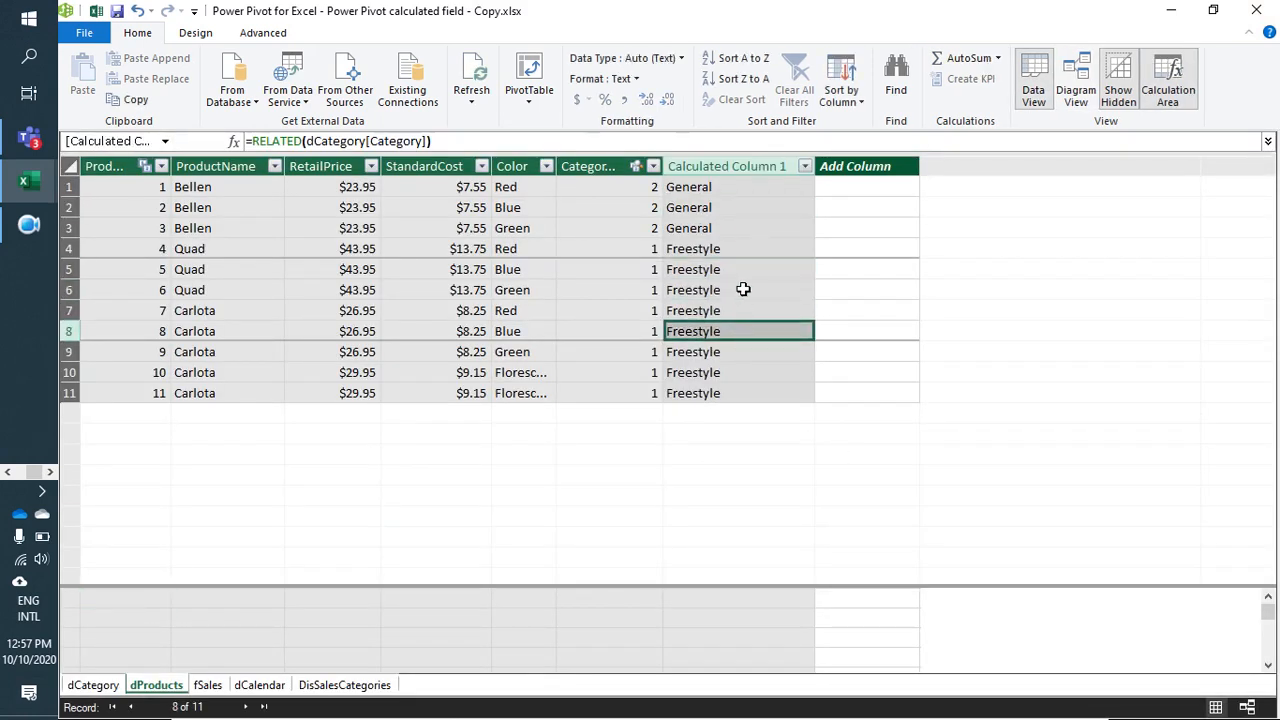
left_click(744, 274)
left_click(752, 228)
left_click(751, 312)
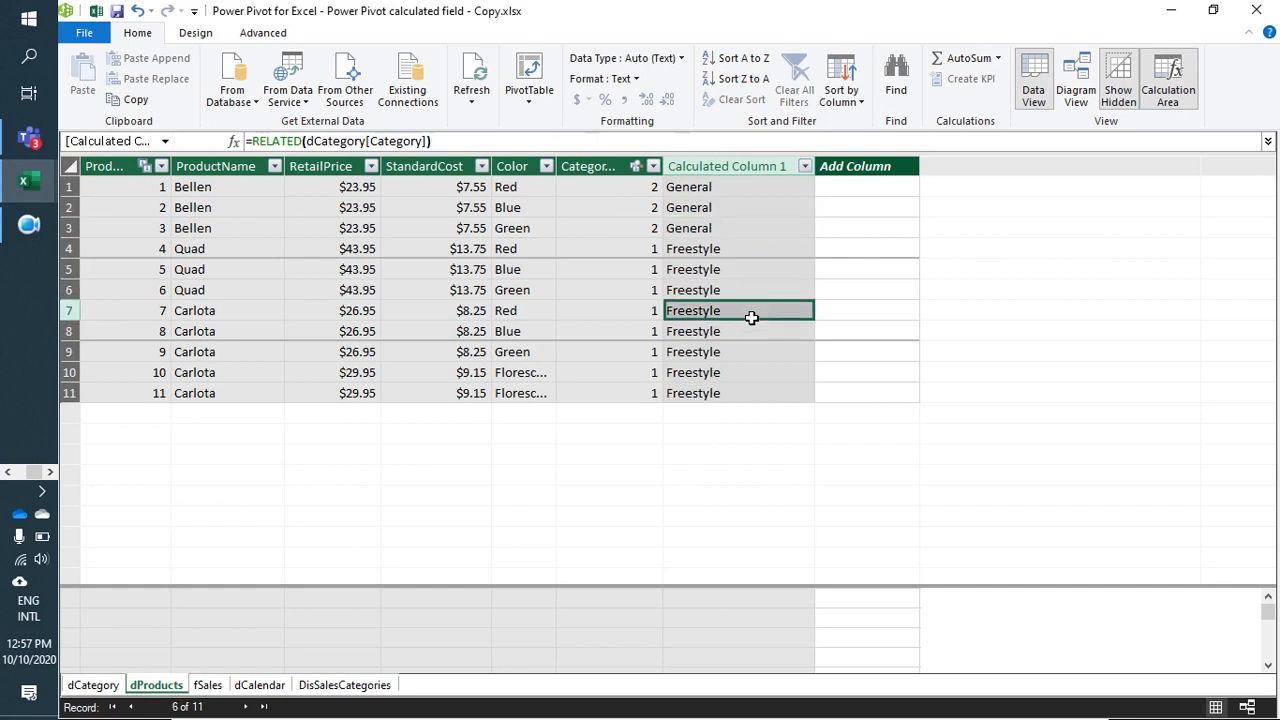
Step: Rename the calculated column in dProducts to Catagories
double_click(772, 167)
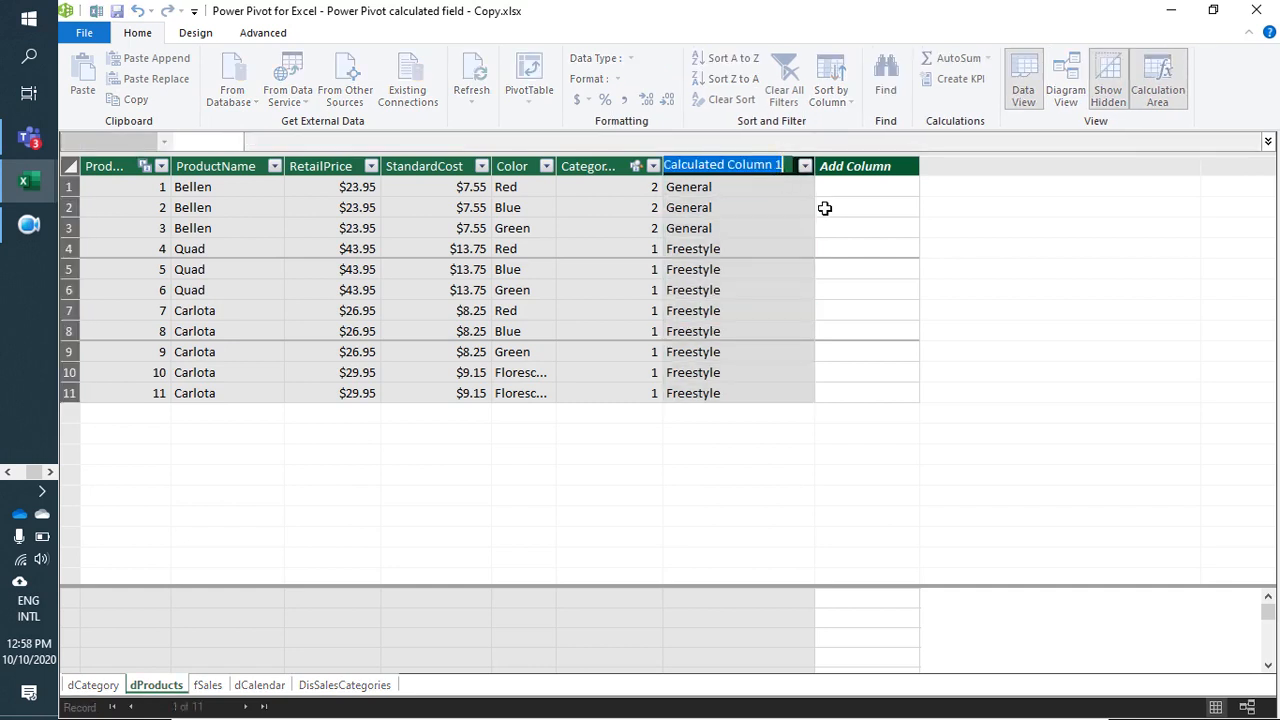
type("Ca")
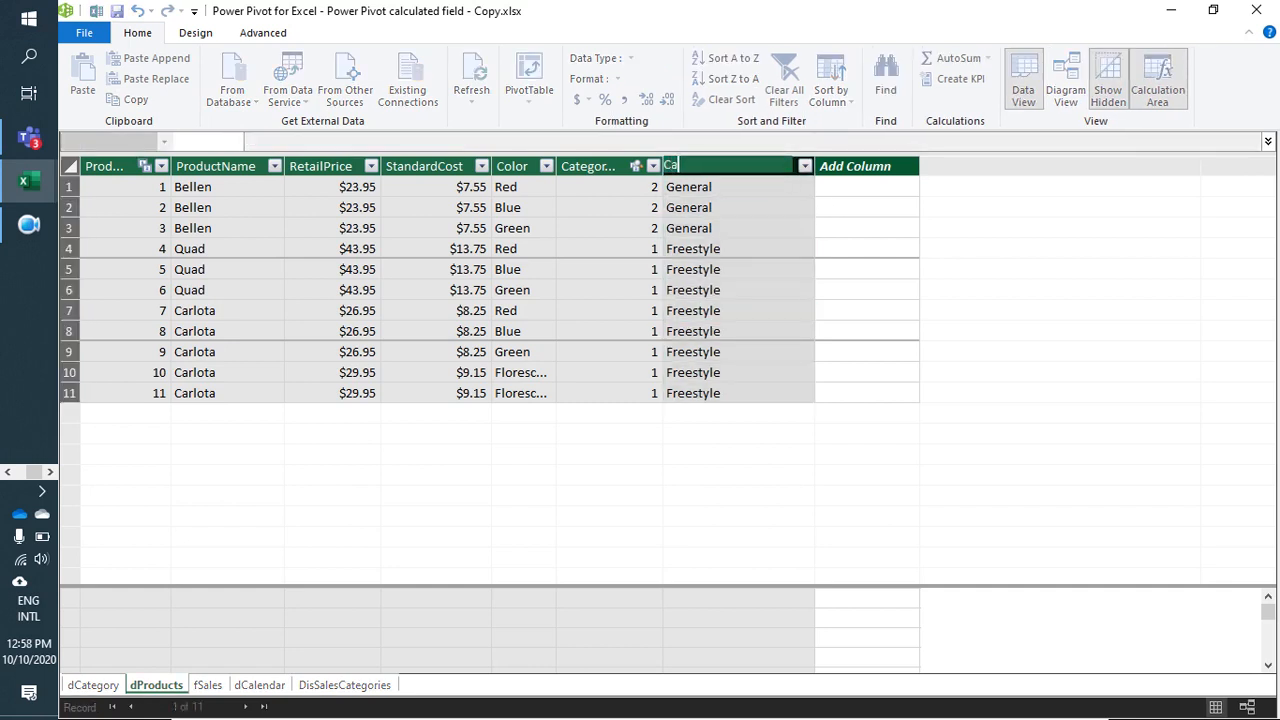
type("tagories")
key("Return")
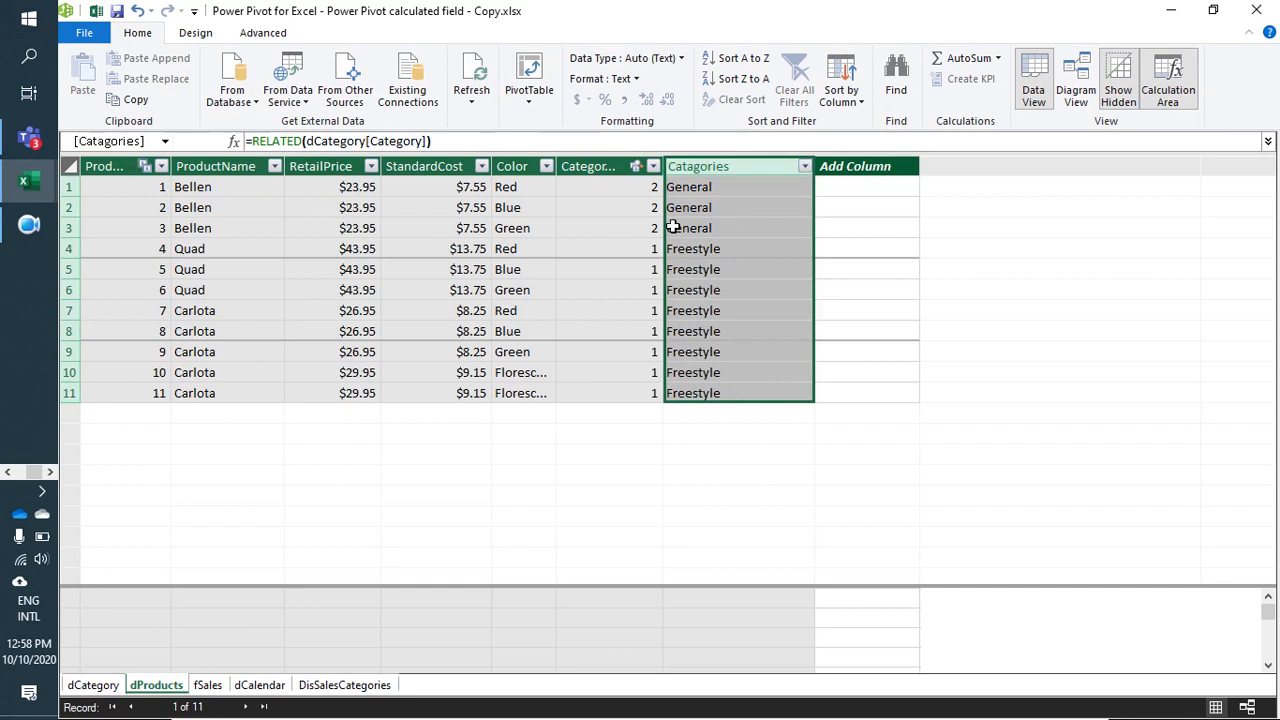
Step: Compare the CategoryKey values with the category names in the Catagories column and review its formula
left_click(605, 169)
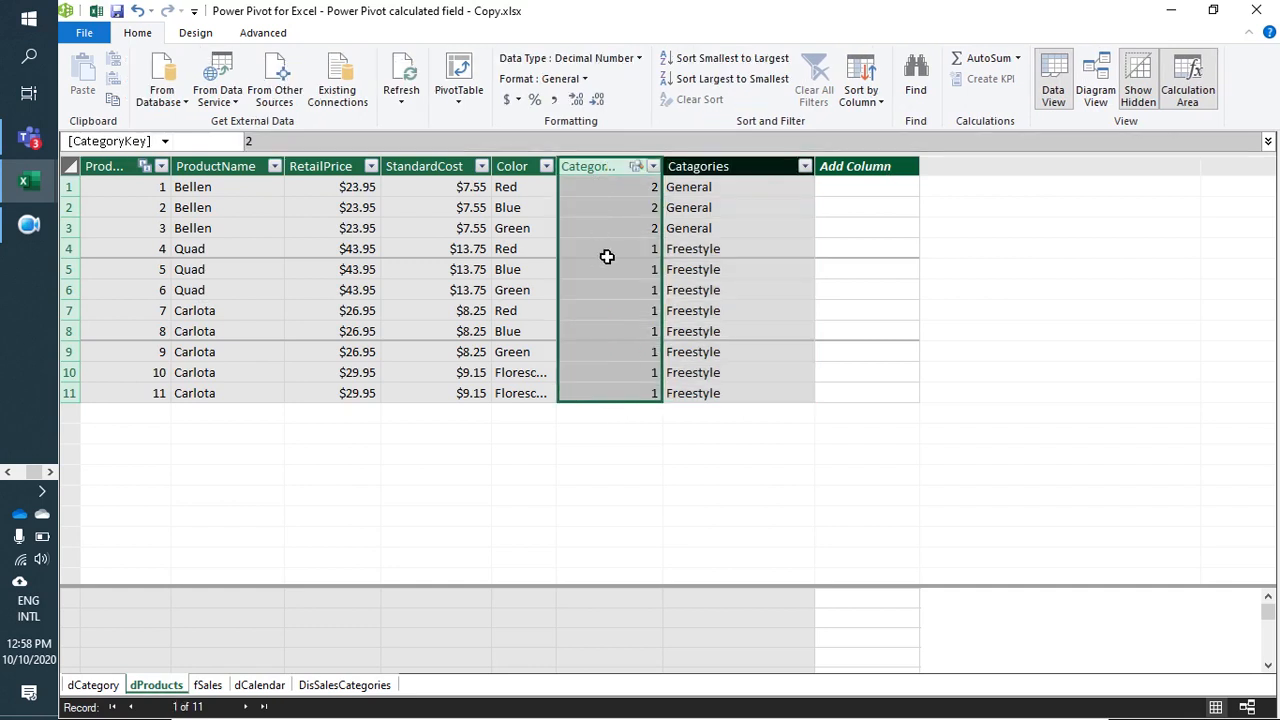
left_click(740, 254)
left_click(745, 175)
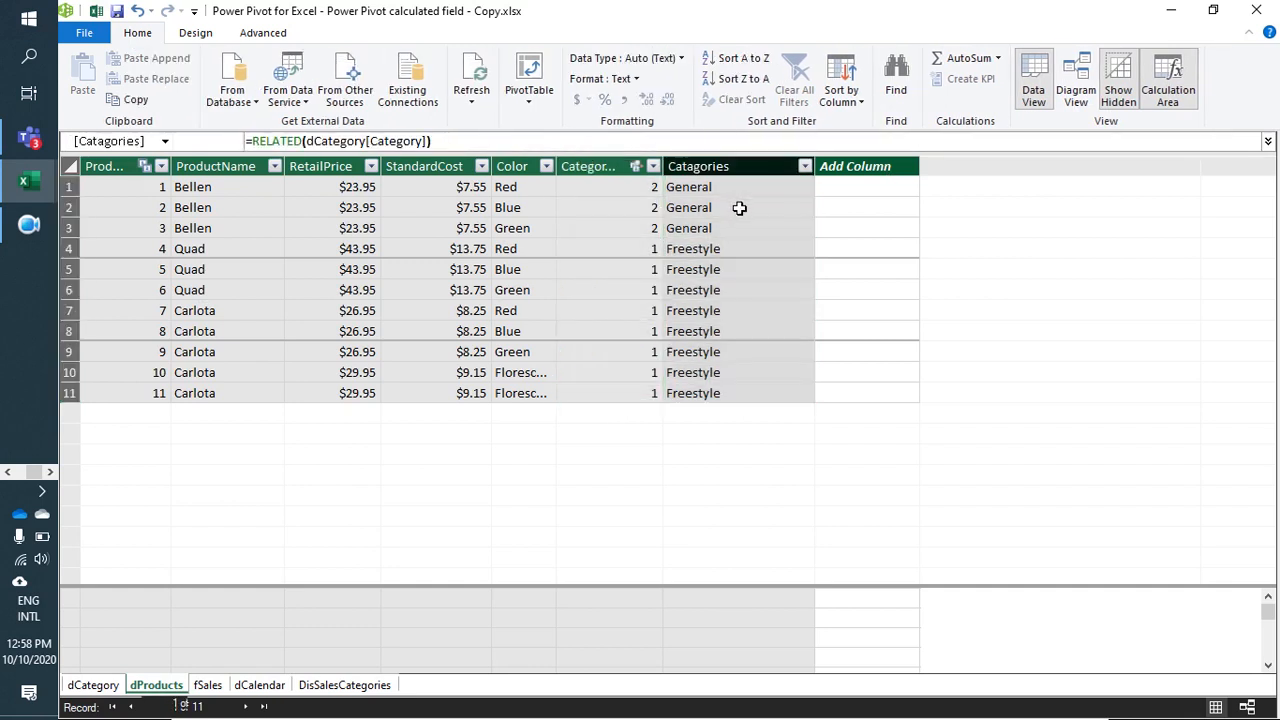
left_click(743, 250)
left_click(745, 288)
left_click(745, 312)
left_click(747, 268)
left_click(748, 228)
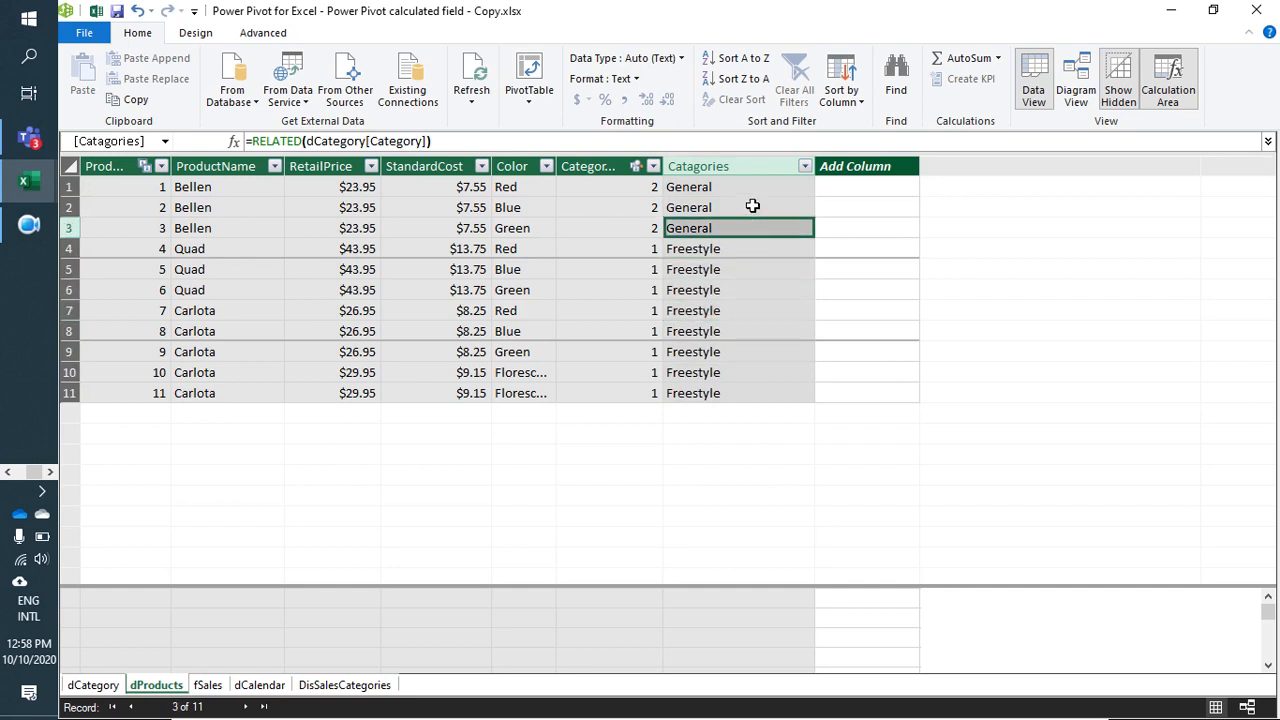
left_click(751, 207)
left_click(754, 268)
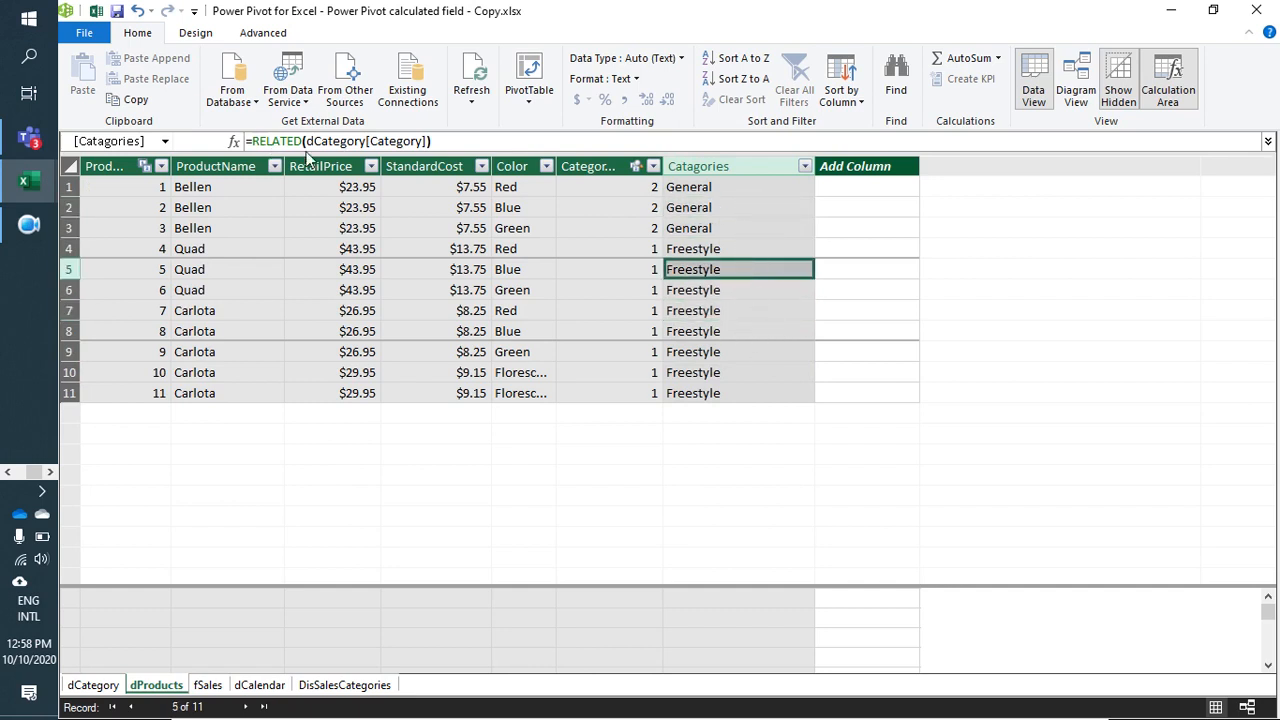
Step: Switch to the Excel worksheet and clear the "Manager dealing orders" entry in D11 of the task list
left_click(1173, 10)
scroll(507, 477, "up", 1)
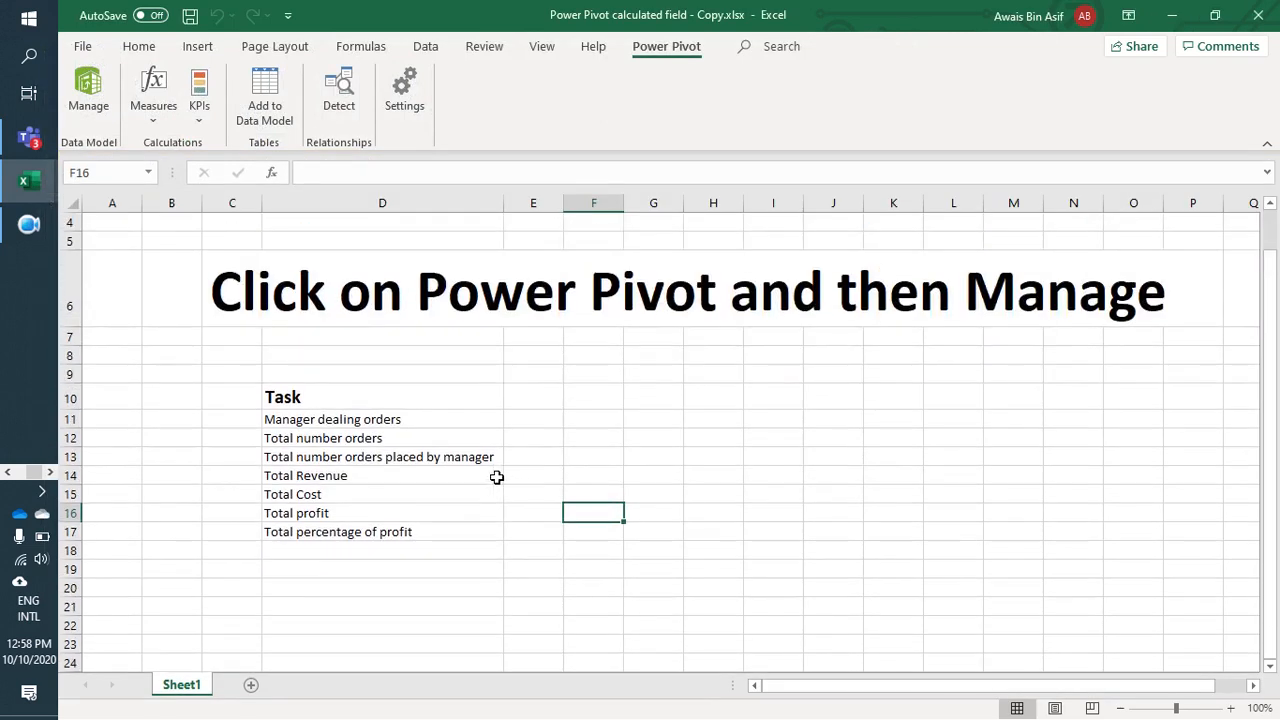
left_click(305, 419)
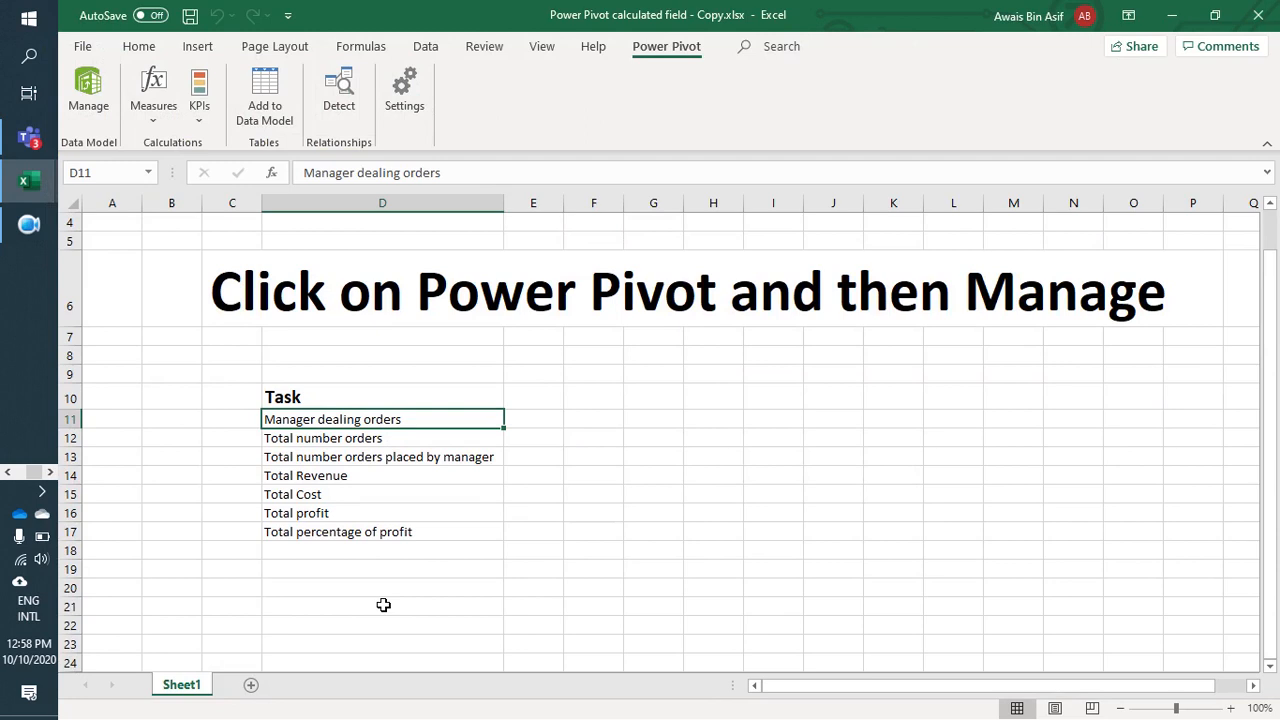
key("Delete")
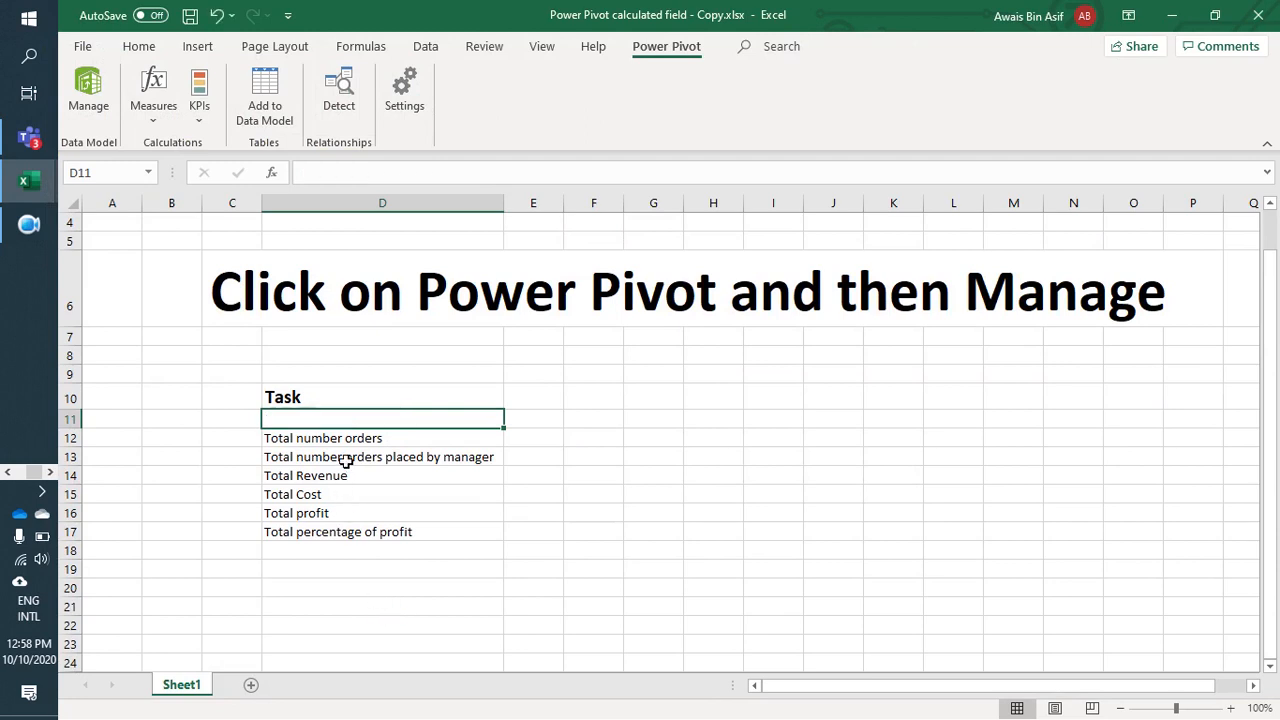
key("Down")
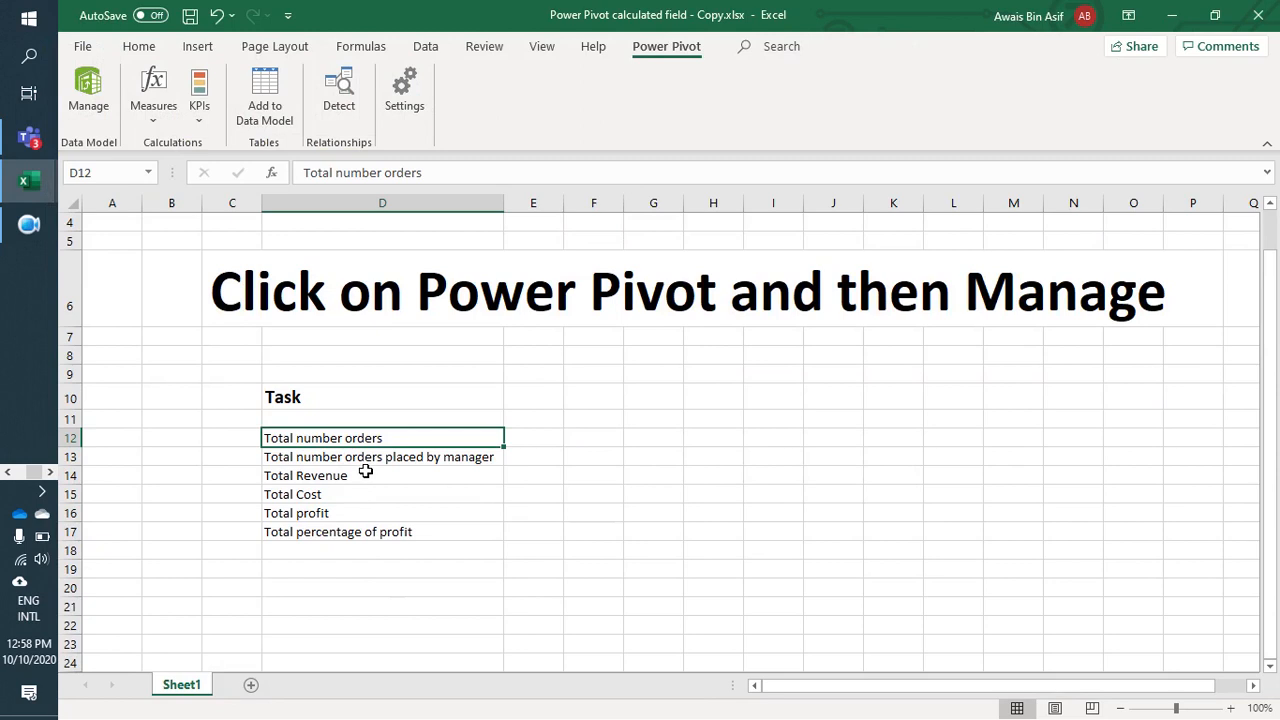
key("Down")
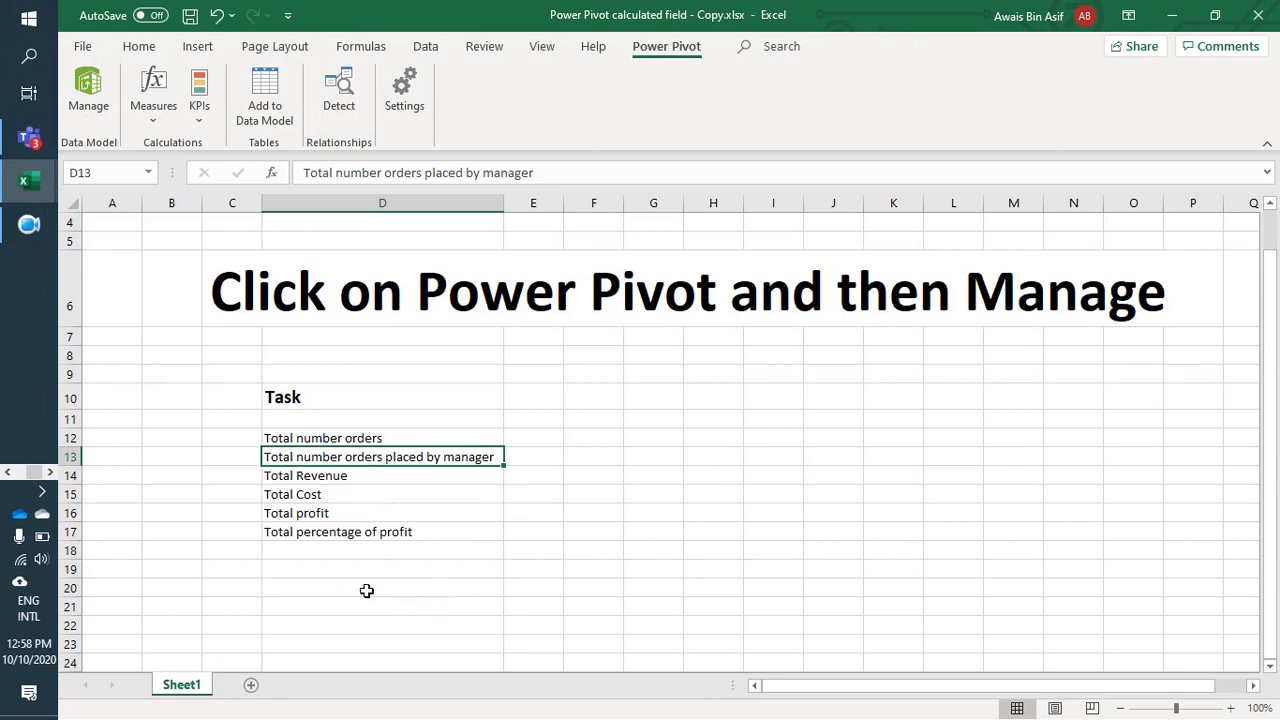
Step: Switch back to Power Pivot and look over the fSales columns through Net Revenue
left_click(1172, 15)
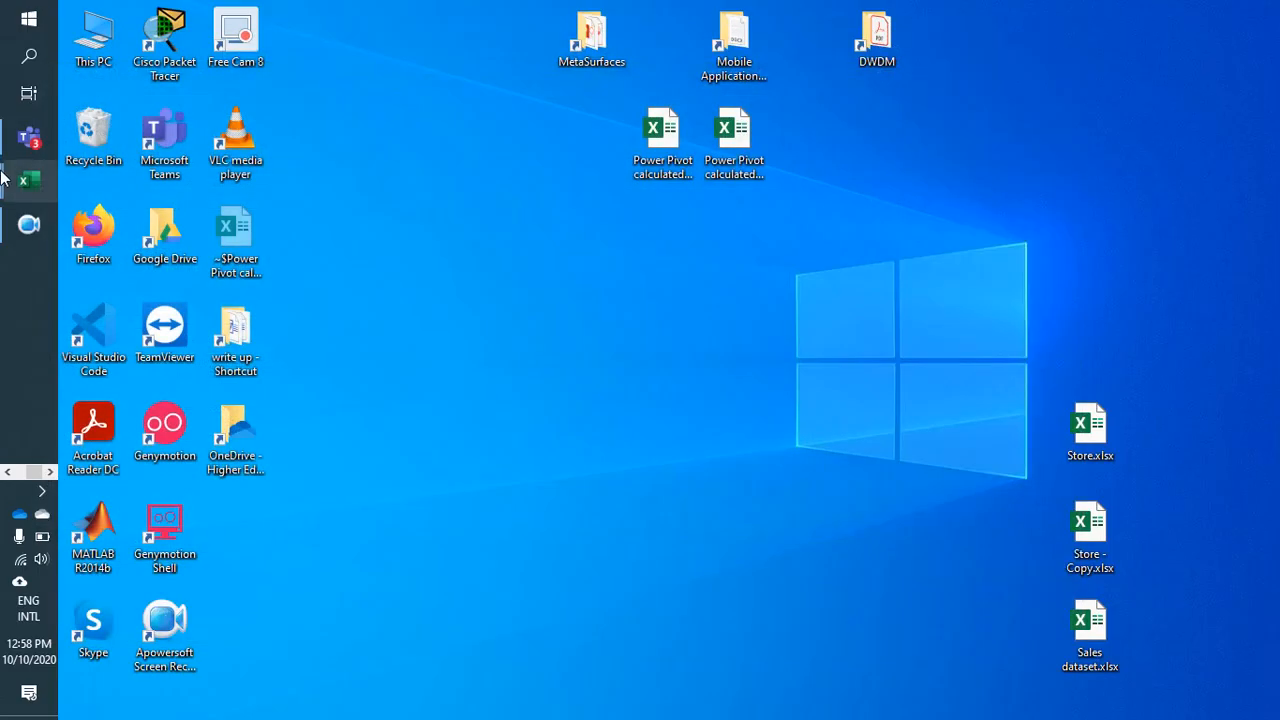
mouse_move(22, 181)
left_click(160, 265)
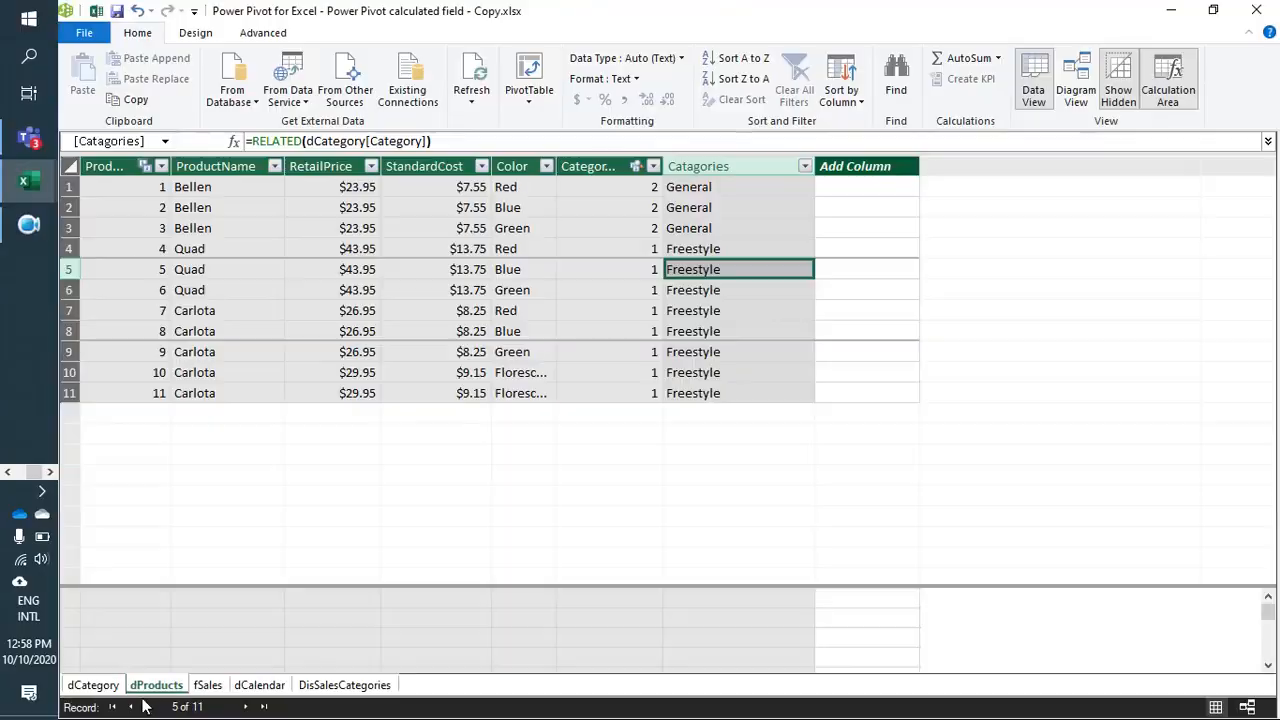
left_click(210, 686)
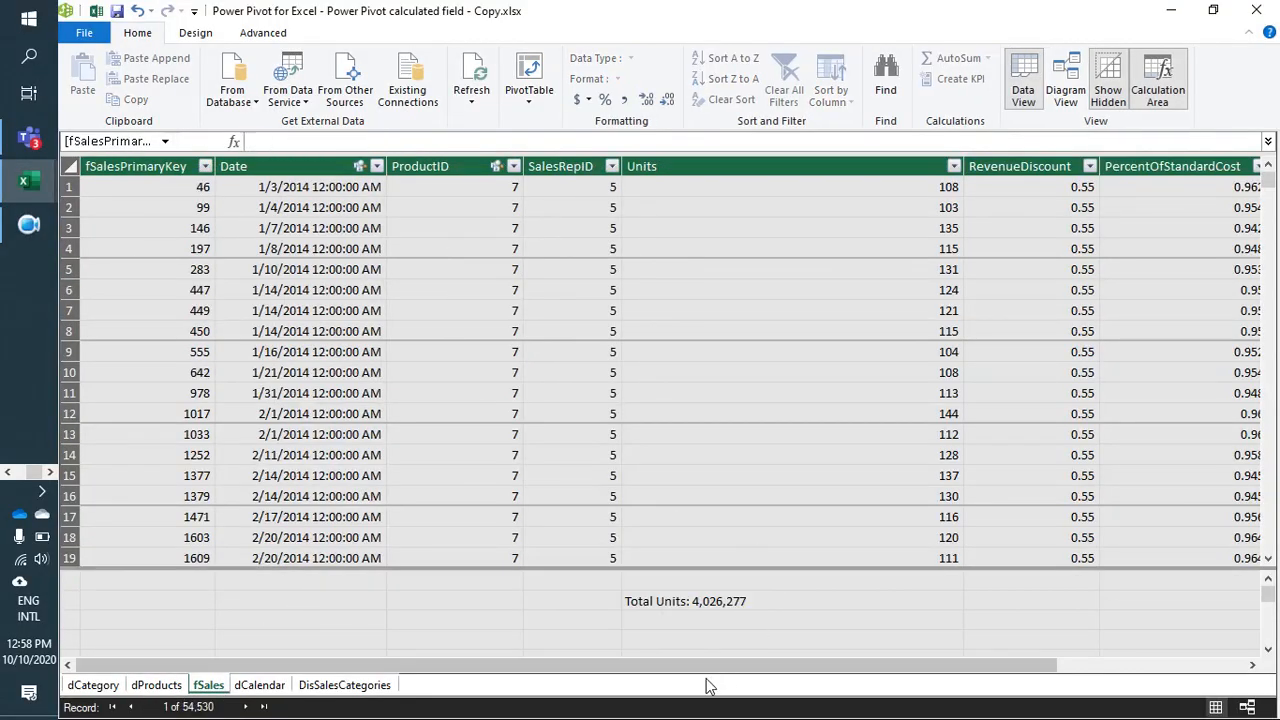
left_click_drag(665, 675, 893, 716)
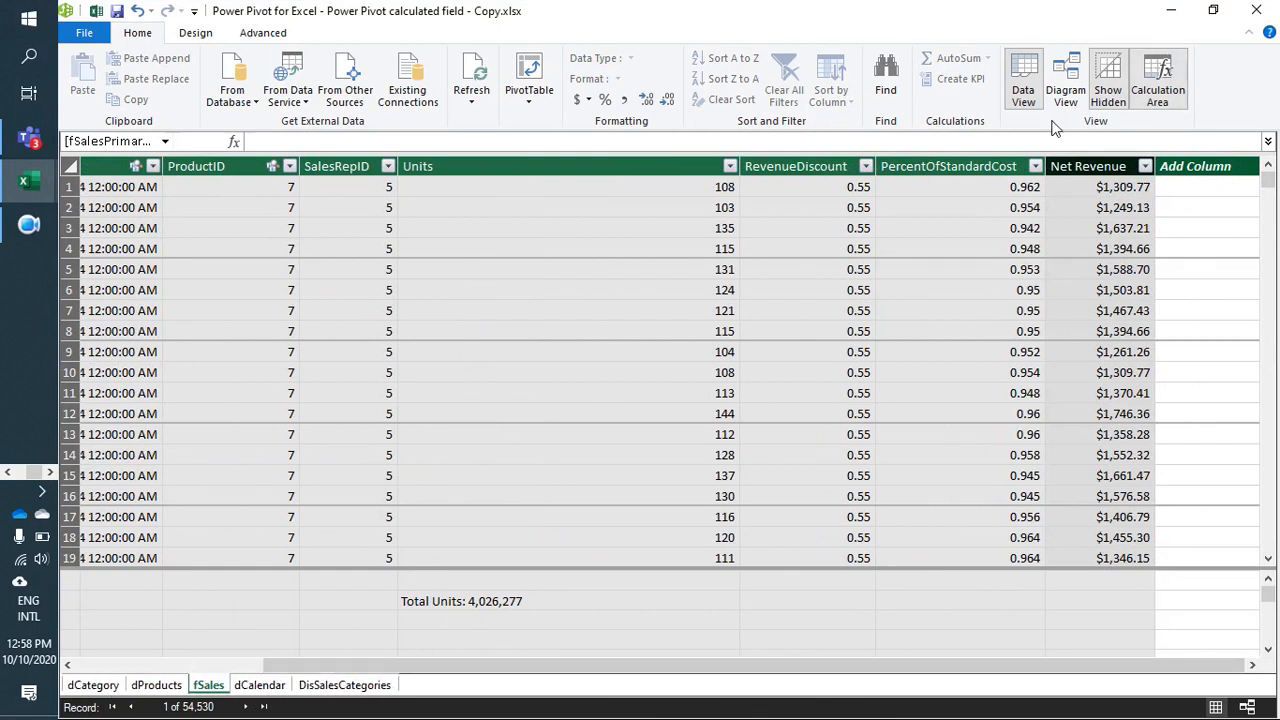
Step: Return to the Excel worksheet and clear the "Total number orders placed by manager" entry in D13
left_click(1171, 10)
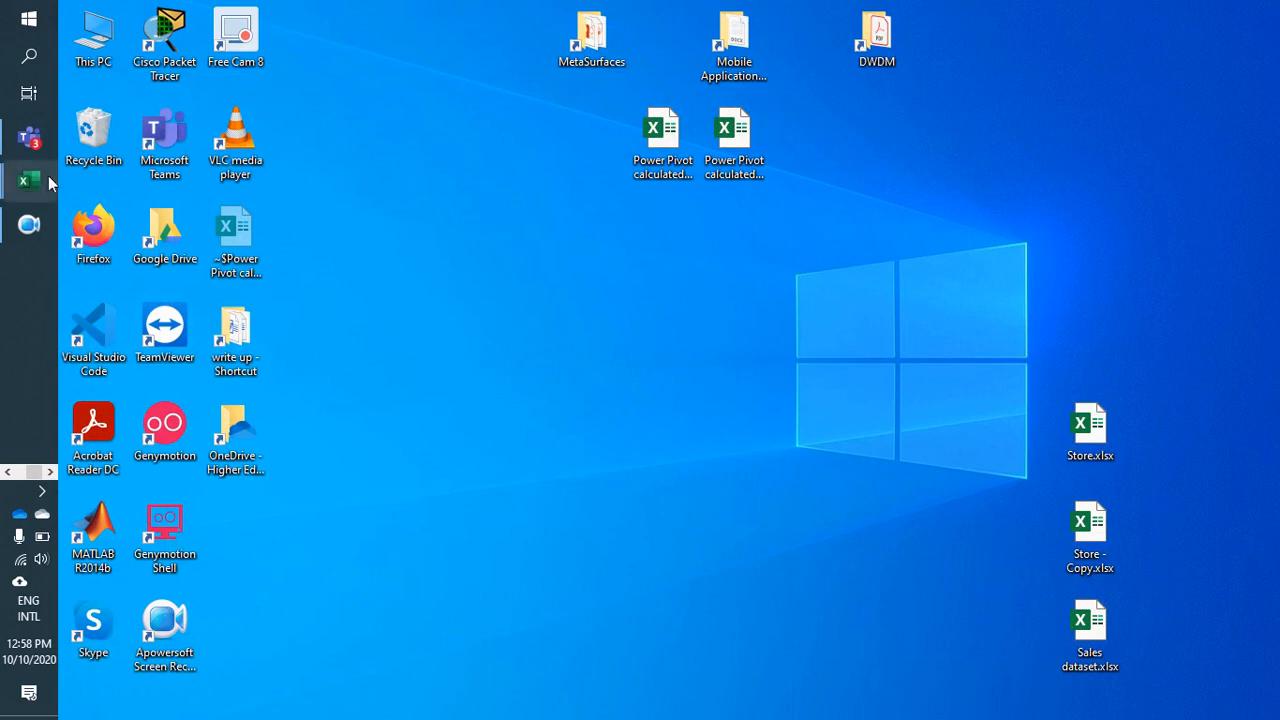
mouse_move(48, 181)
left_click(105, 132)
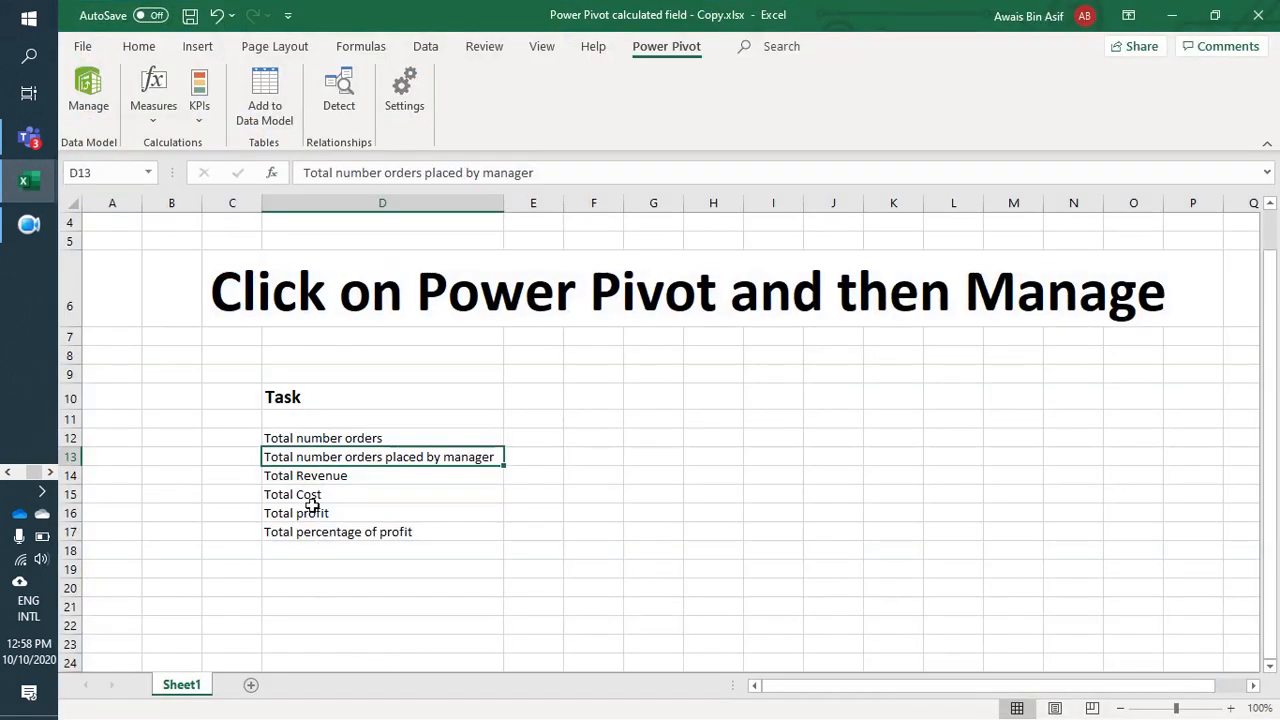
double_click(492, 462)
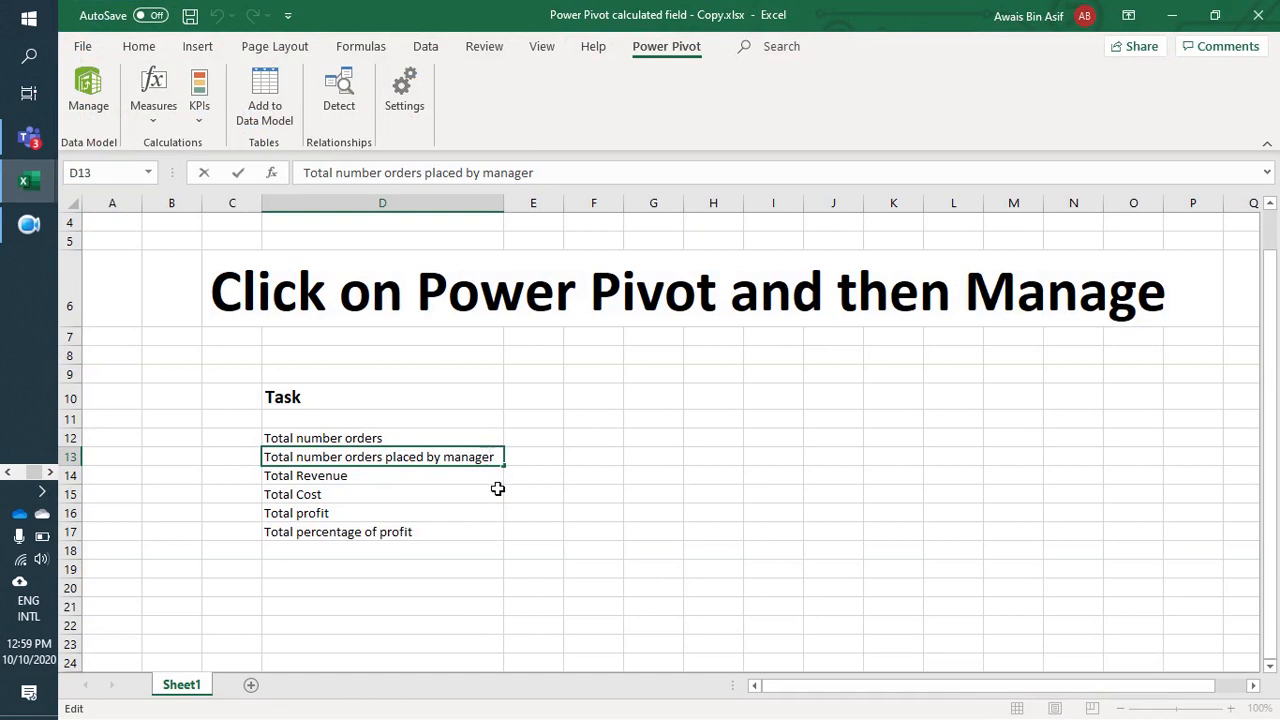
key("BackSpace")
key("BackSpace")
key("BackSpace")
key("BackSpace")
key("BackSpace")
key("BackSpace")
key("BackSpace")
key("BackSpace")
key("BackSpace")
key("BackSpace")
key("BackSpace")
key("BackSpace")
key("BackSpace")
key("BackSpace")
key("BackSpace")
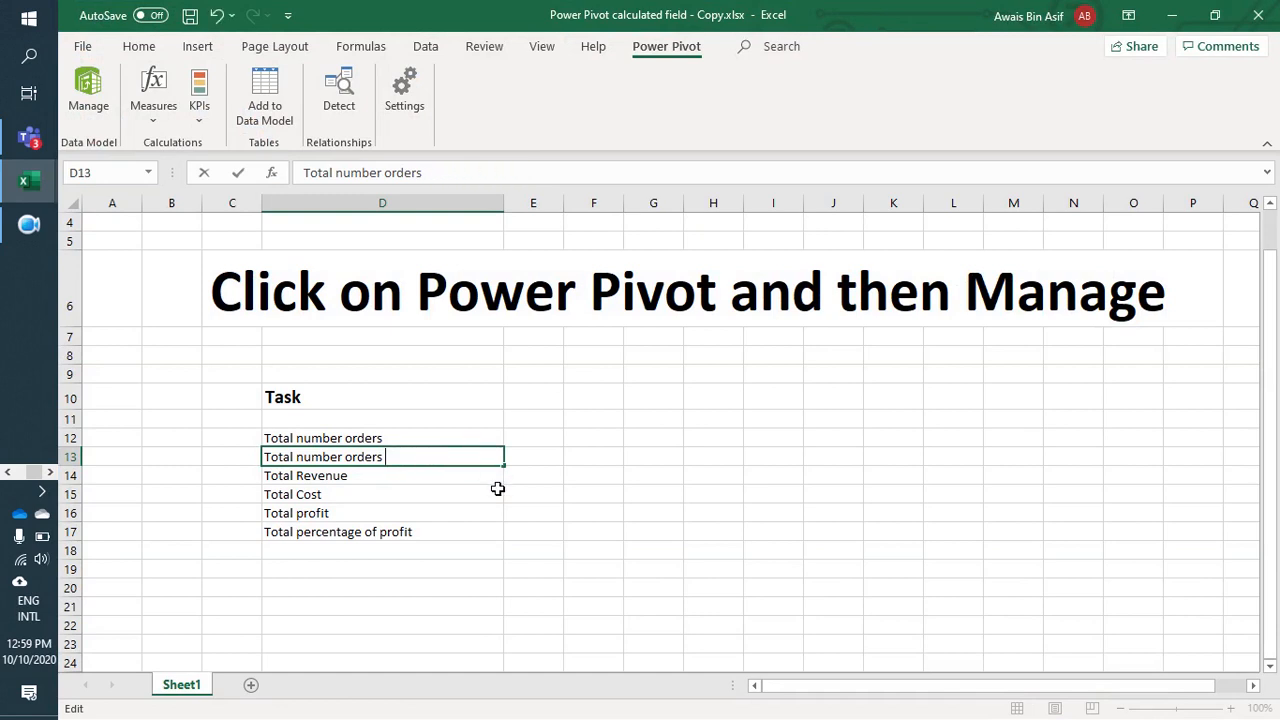
key("BackSpace")
key("BackSpace")
key("BackSpace")
key("BackSpace")
key("BackSpace")
key("BackSpace")
key("BackSpace")
key("BackSpace")
key("BackSpace")
key("BackSpace")
key("BackSpace")
key("BackSpace")
key("BackSpace")
key("BackSpace")
key("BackSpace")
key("BackSpace")
key("BackSpace")
key("BackSpace")
key("BackSpace")
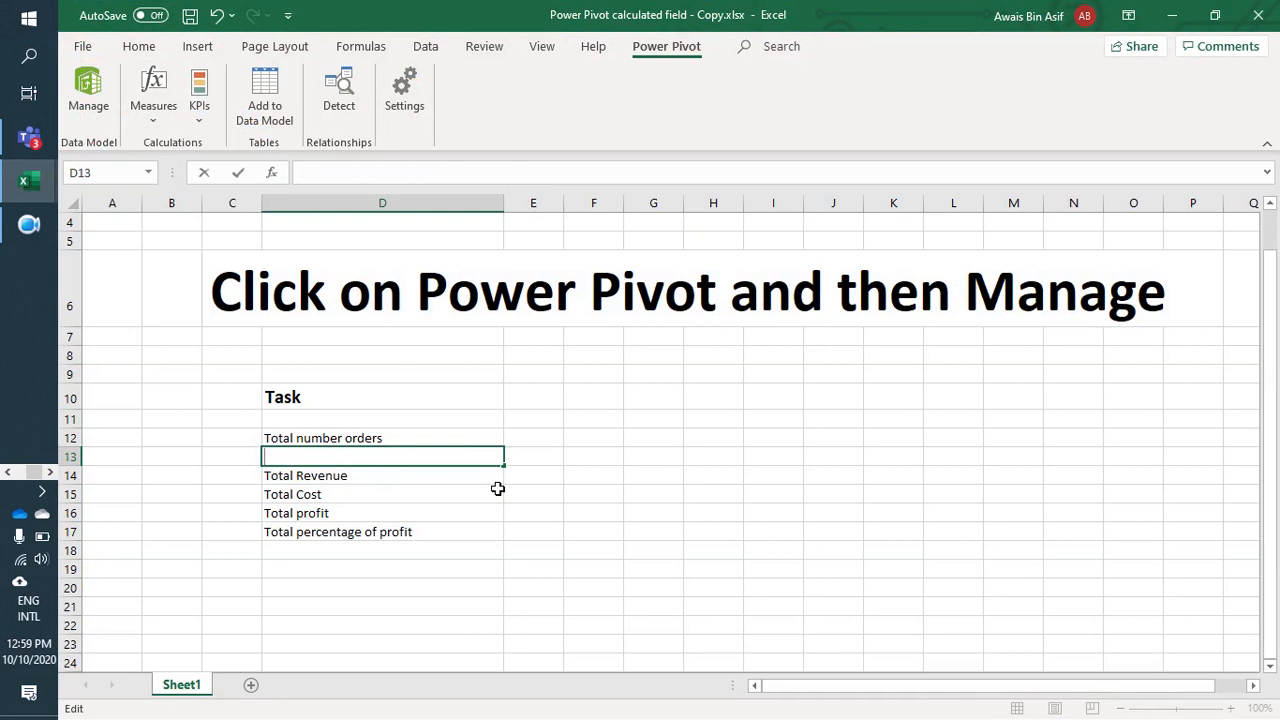
key("Return")
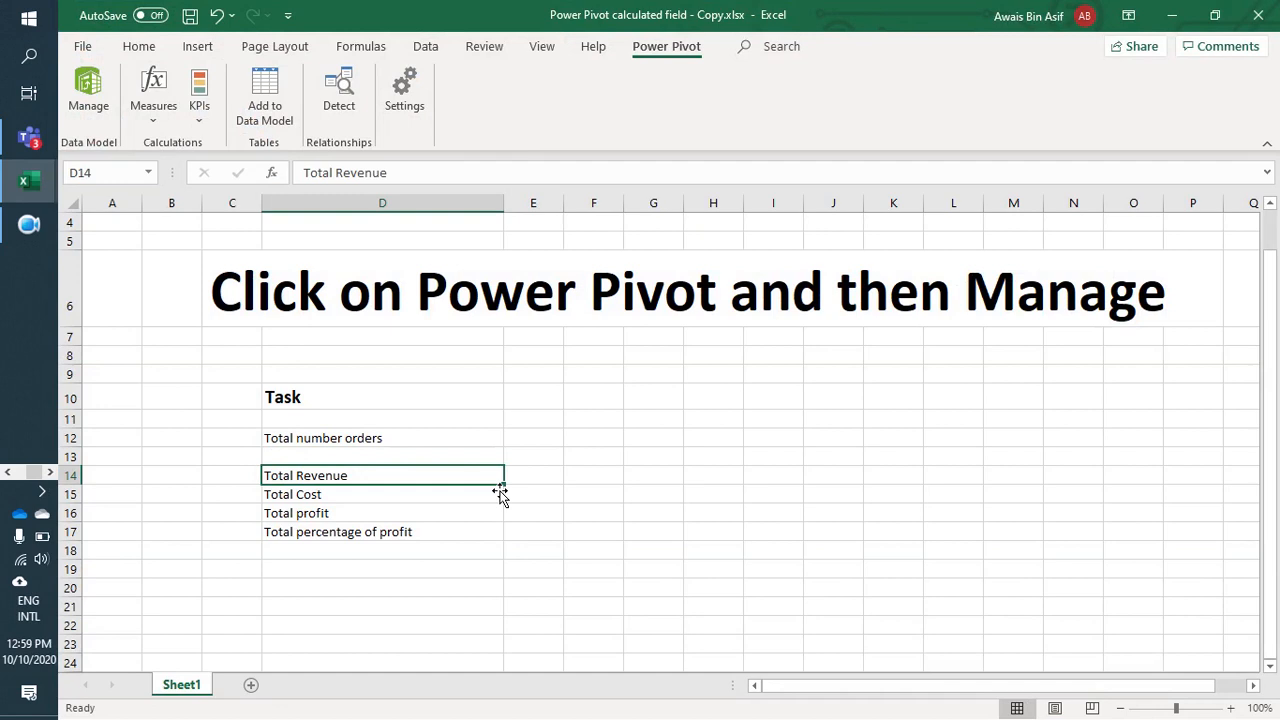
Step: Review the remaining tasks in the list: total revenue, total cost, total profit and total percentage of profit
key("Down")
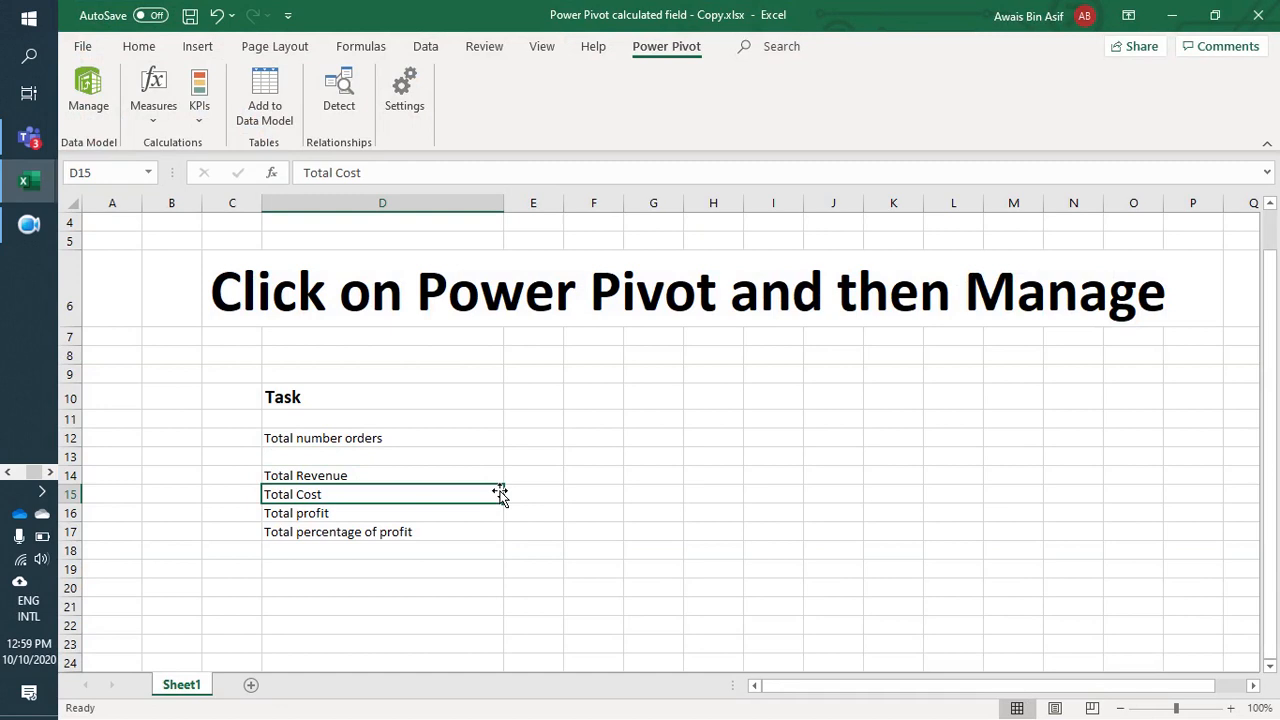
key("Up")
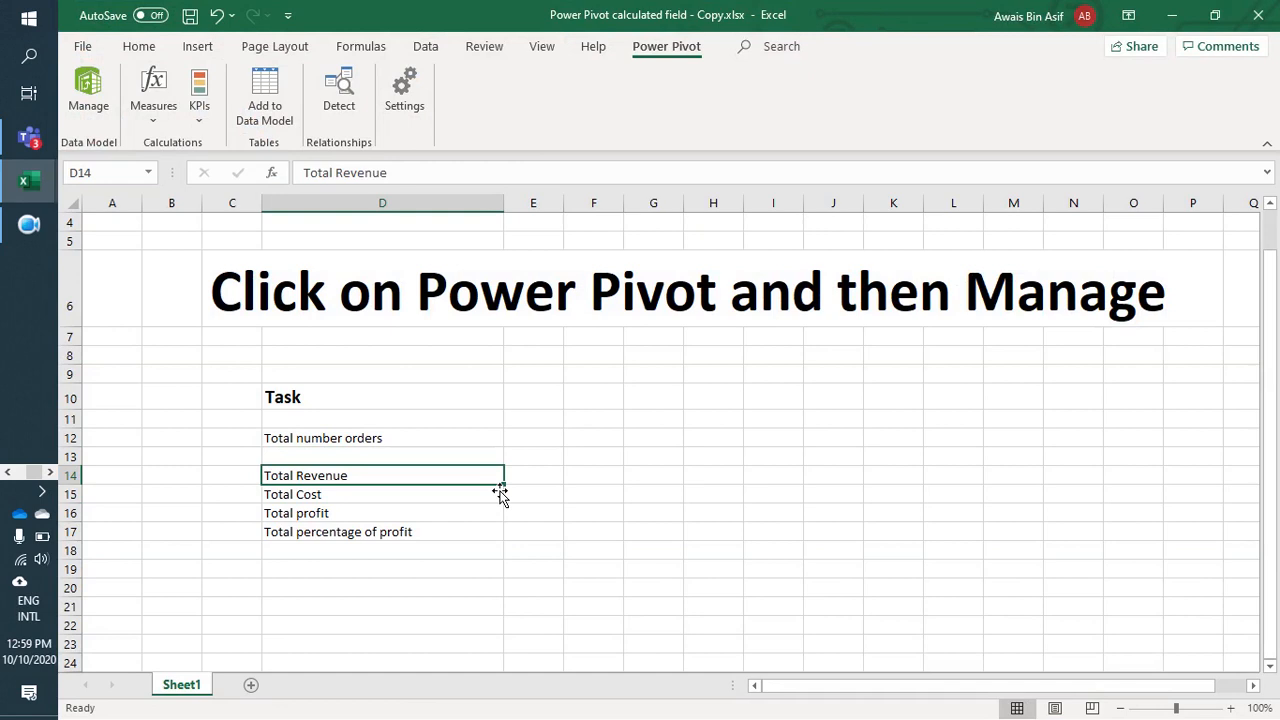
key("Down")
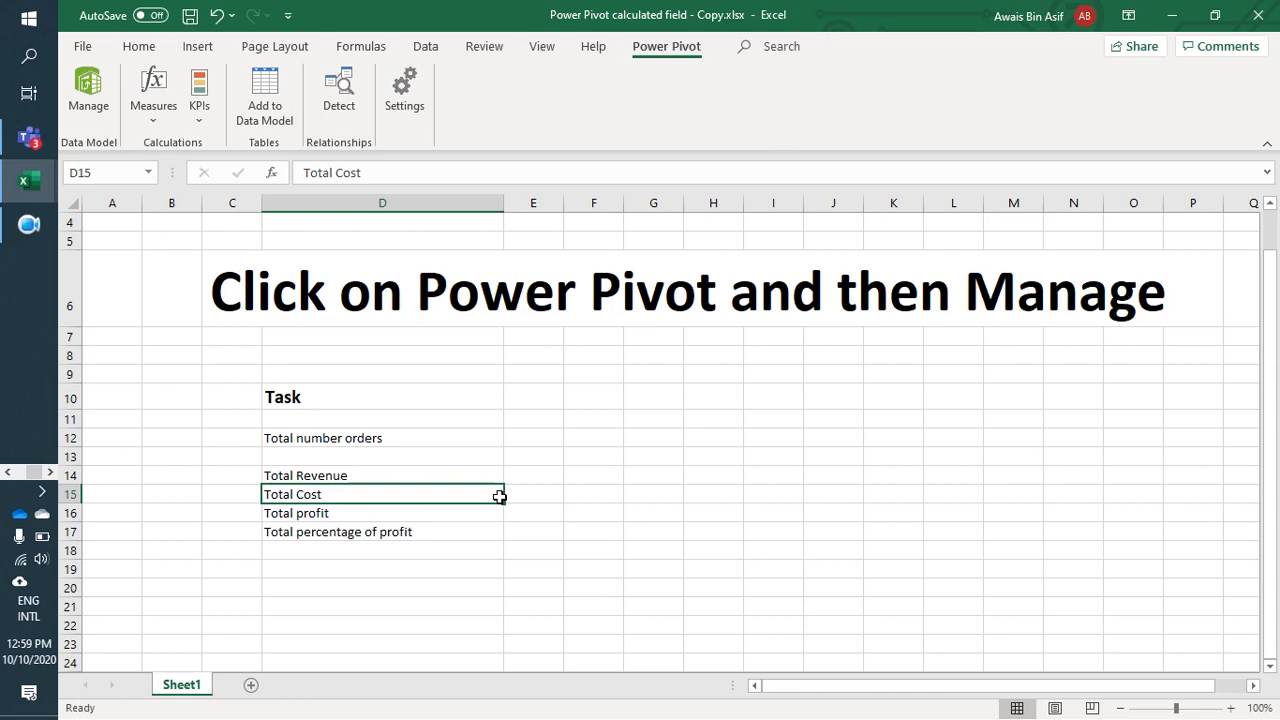
key("Down")
key("Up")
key("Up")
key("Down")
key("Up")
key("Down")
key("Down")
key("Down")
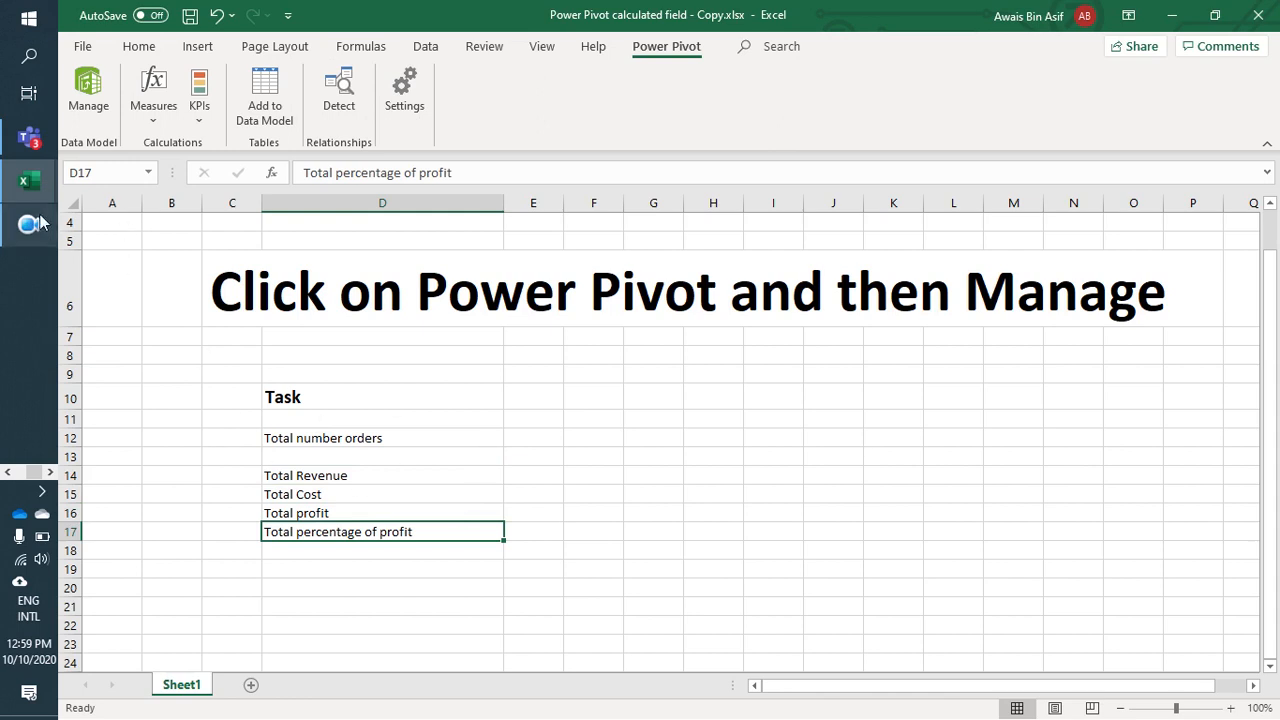
Step: Return to the dProducts table in Power Pivot and narrow the Catagories column to fit its contents more closely
mouse_move(29, 183)
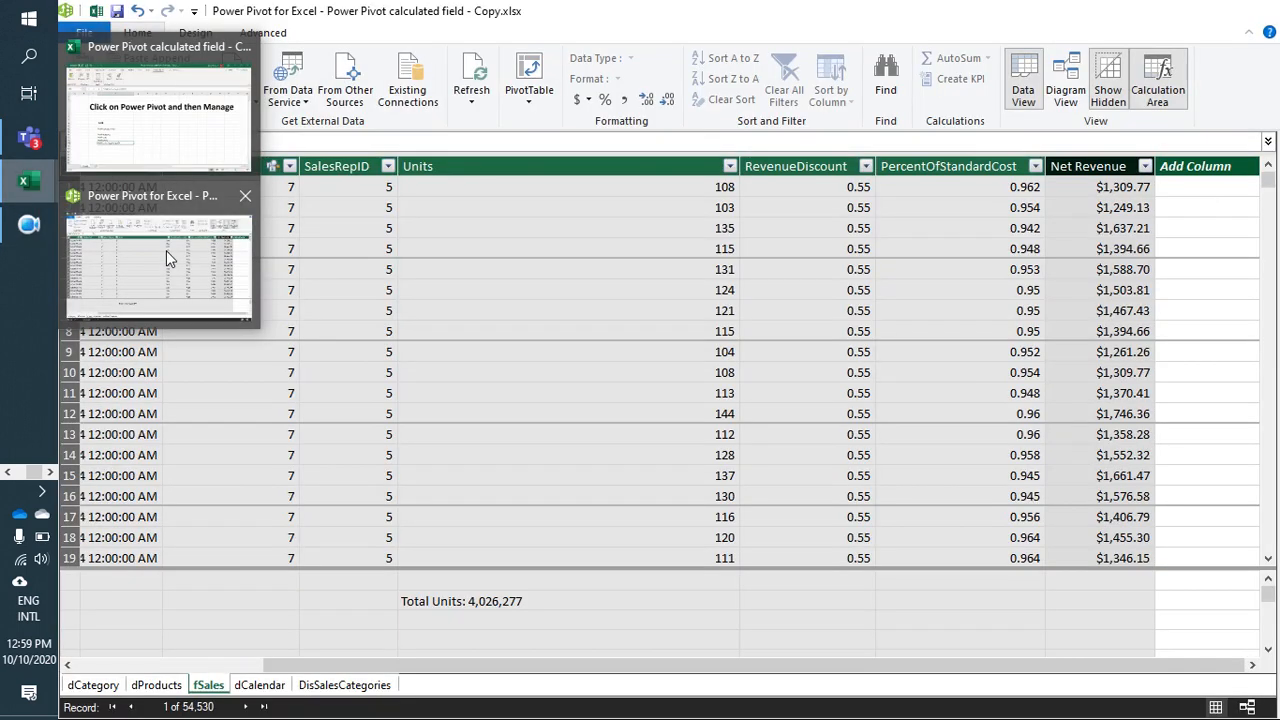
left_click(166, 250)
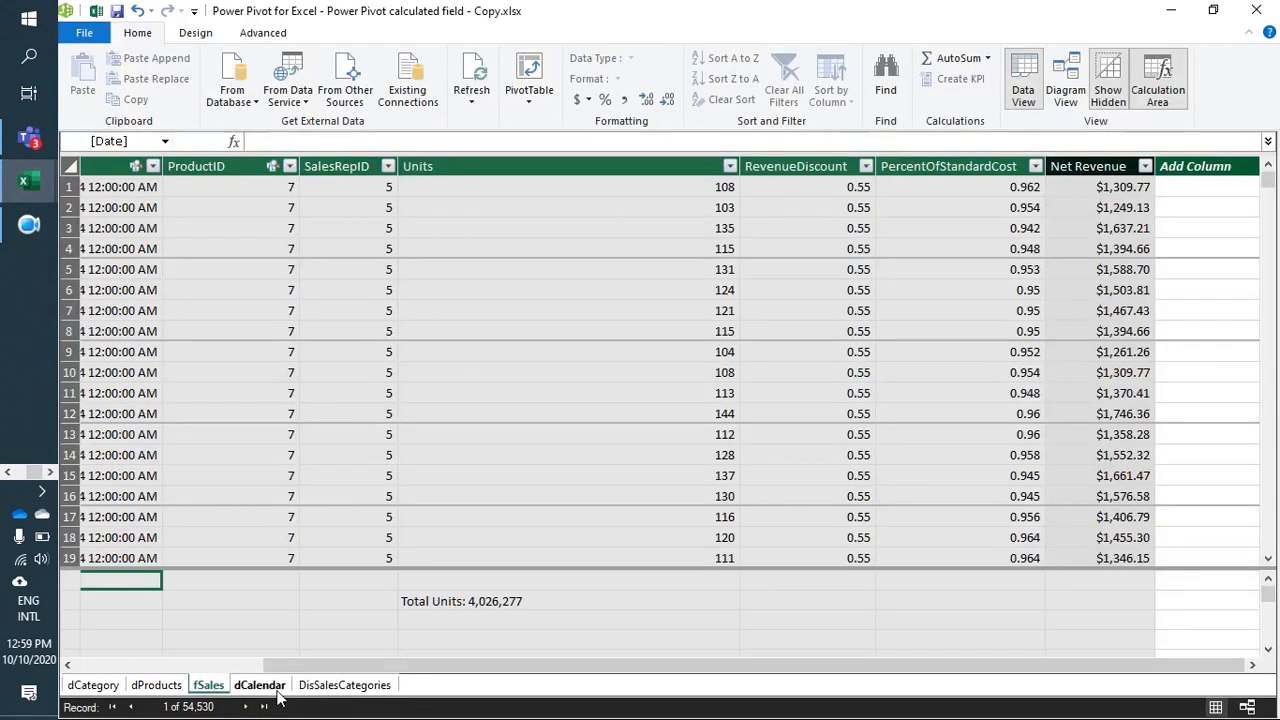
left_click(152, 690)
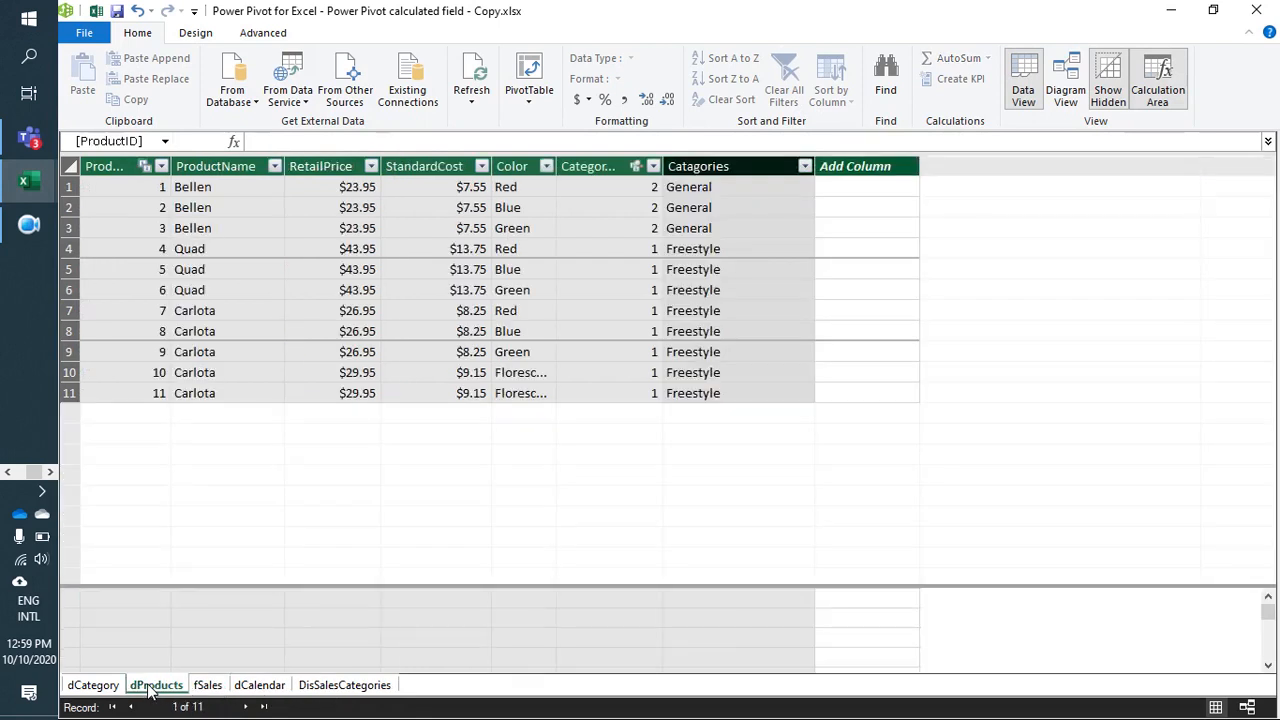
left_click(725, 174)
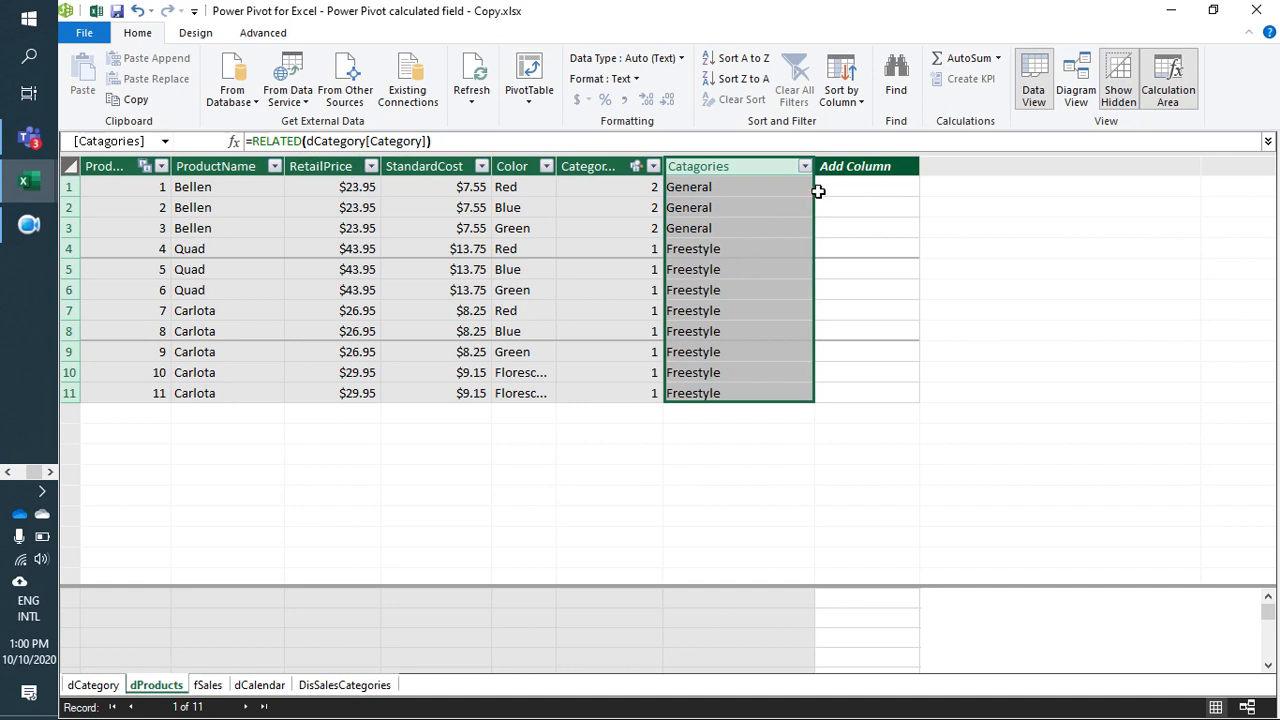
left_click_drag(815, 176, 755, 177)
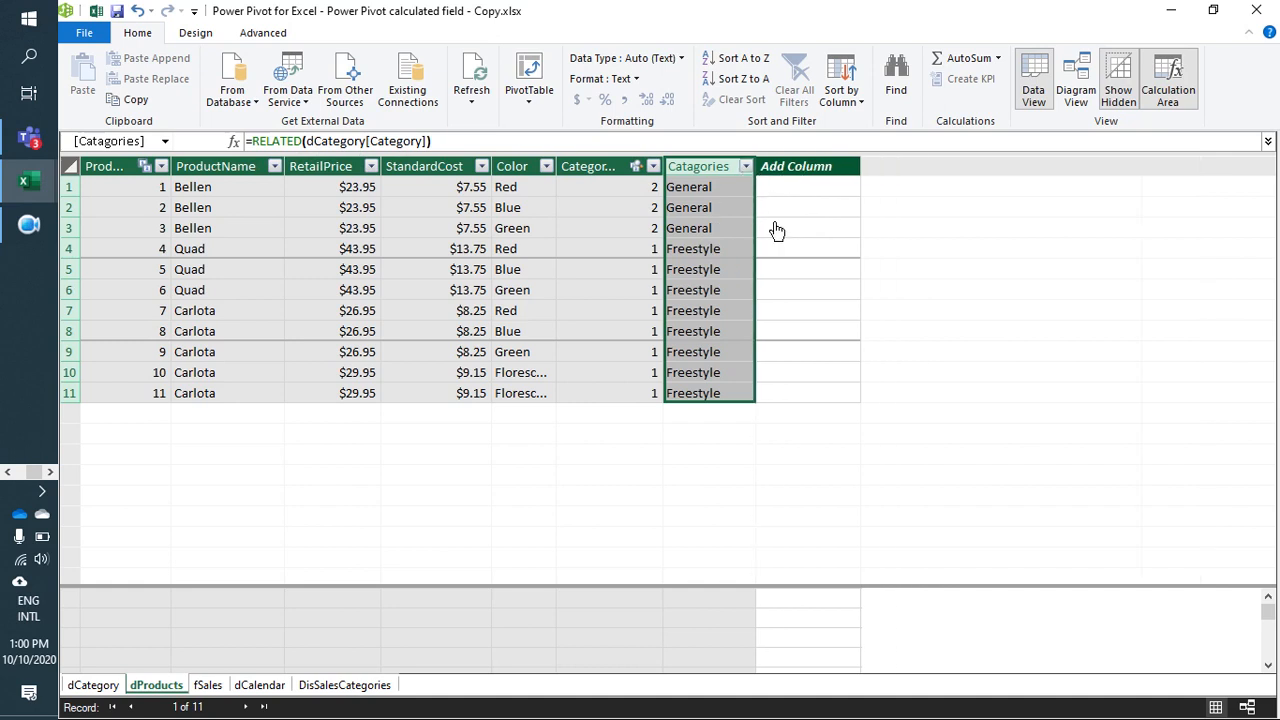
left_click(719, 207)
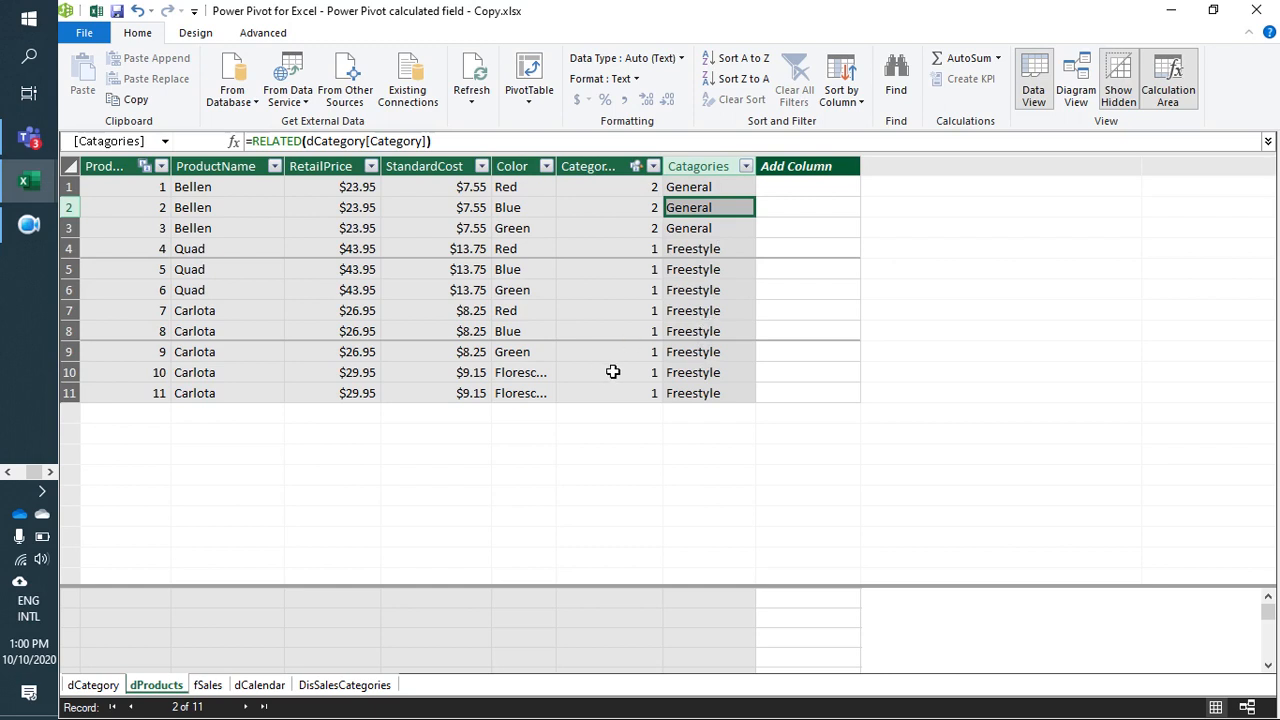
Step: Show the fSales table, enlarge its calculation area and inspect the Total Units measure's formula
left_click(204, 686)
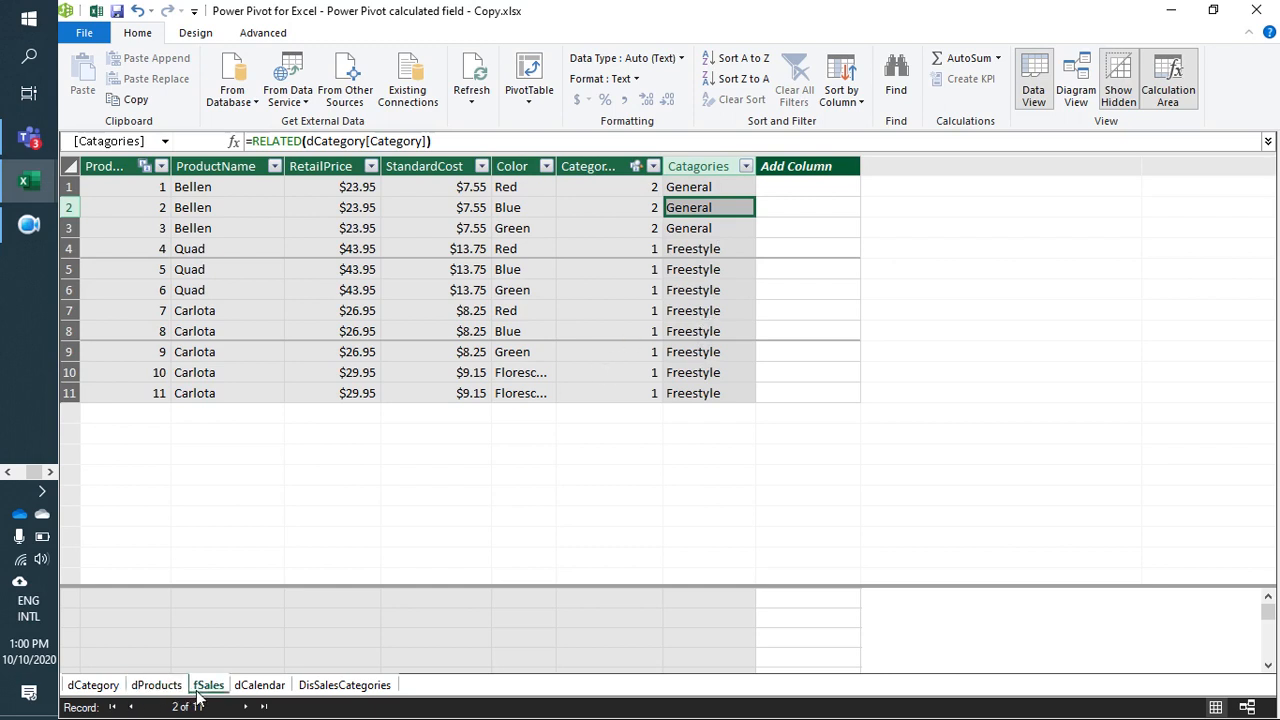
scroll(666, 420, "down", 1)
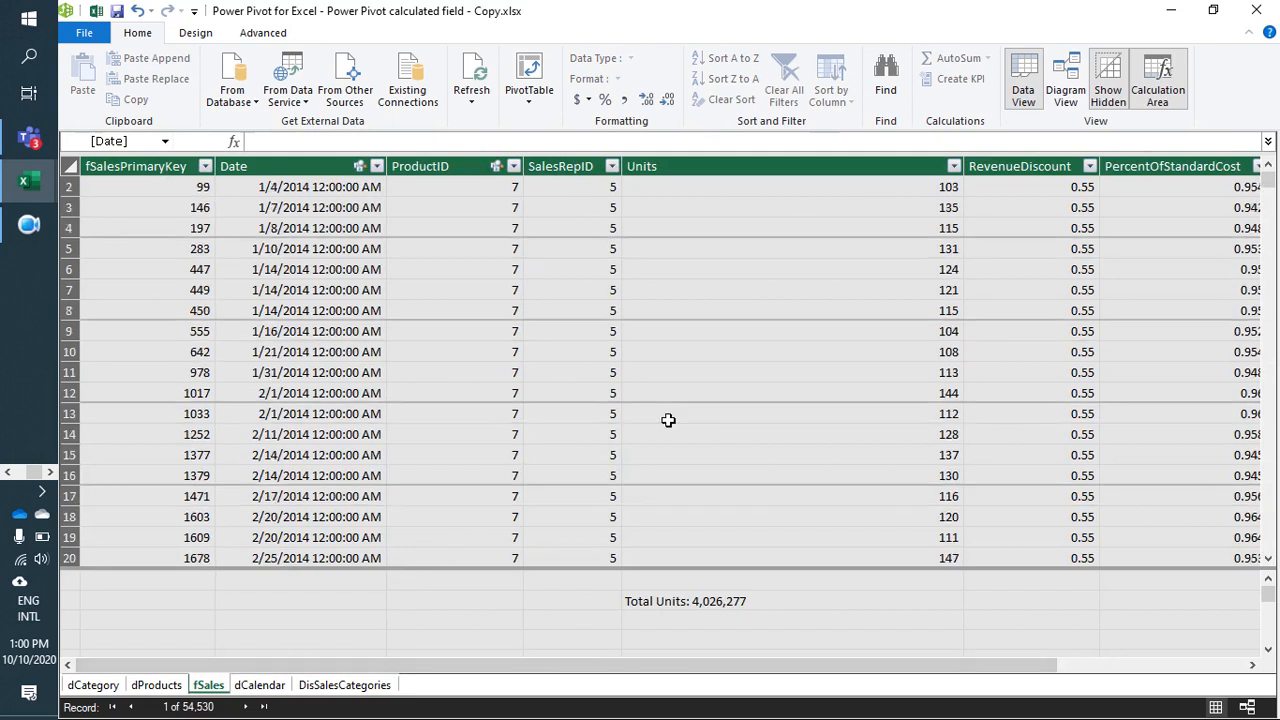
left_click_drag(816, 580, 799, 473)
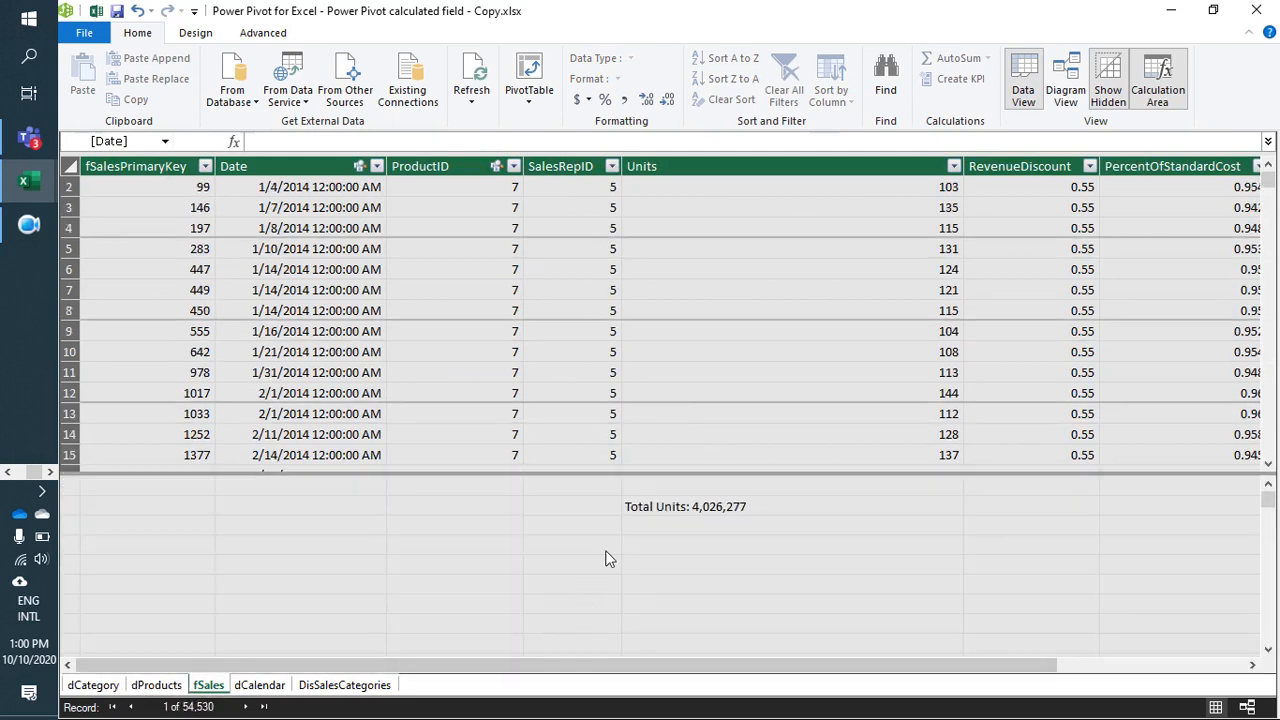
left_click(660, 508)
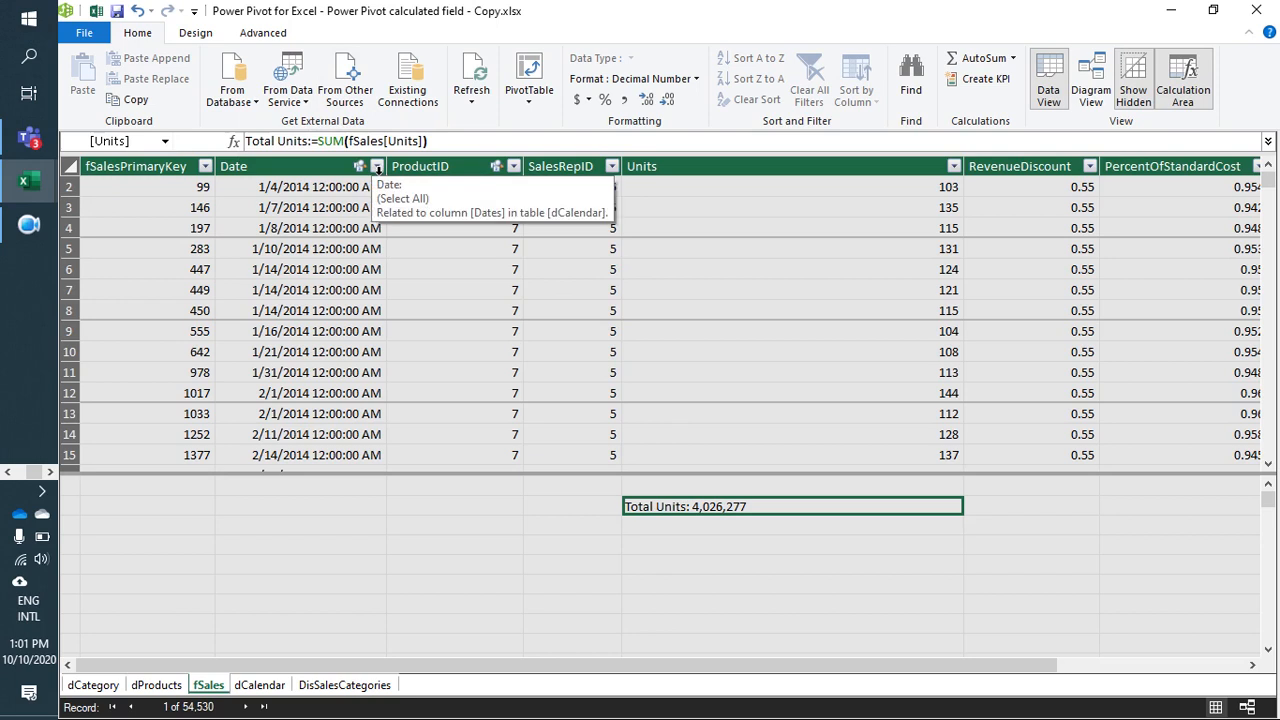
Step: Begin a measure named "Total number of orders" in the calculation area cell directly below Total Units
left_click(642, 526)
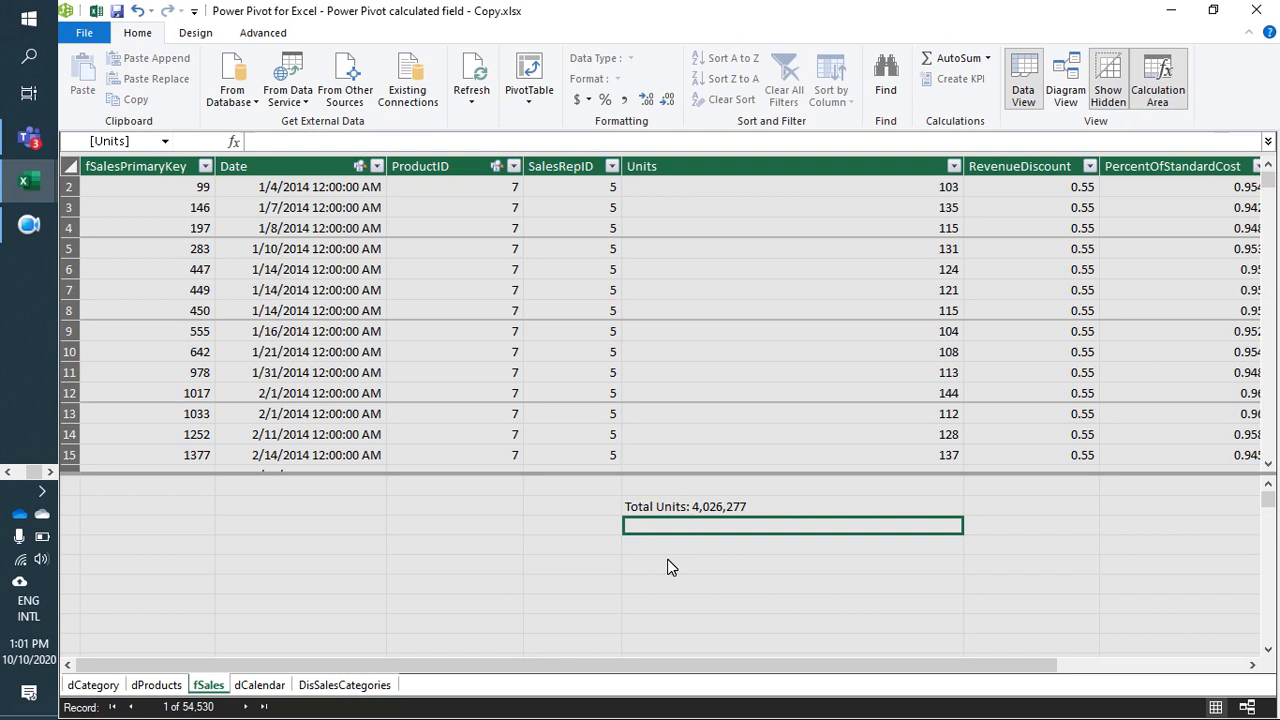
type("Total n")
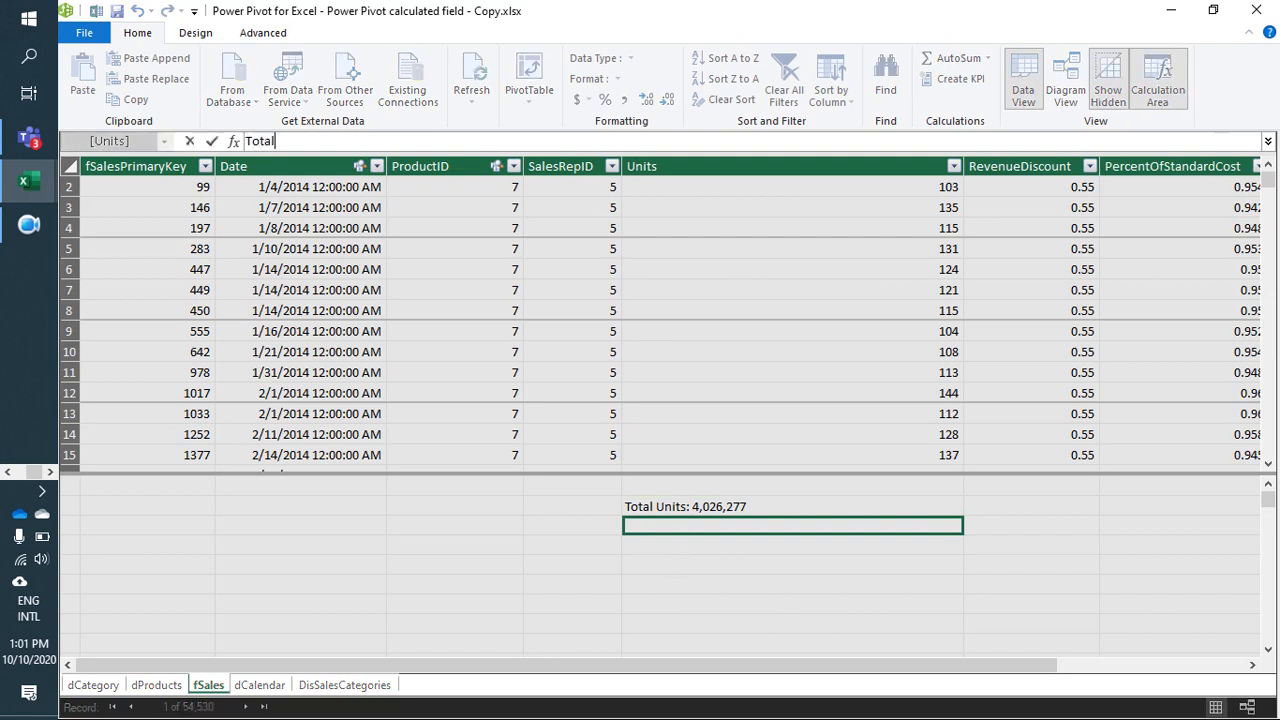
key("BackSpace")
type("umber o")
key("BackSpace")
key("BackSpace")
key("BackSpace")
key("BackSpace")
key("BackSpace")
key("BackSpace")
key("BackSpace")
key("BackSpace")
type("number of orders:=")
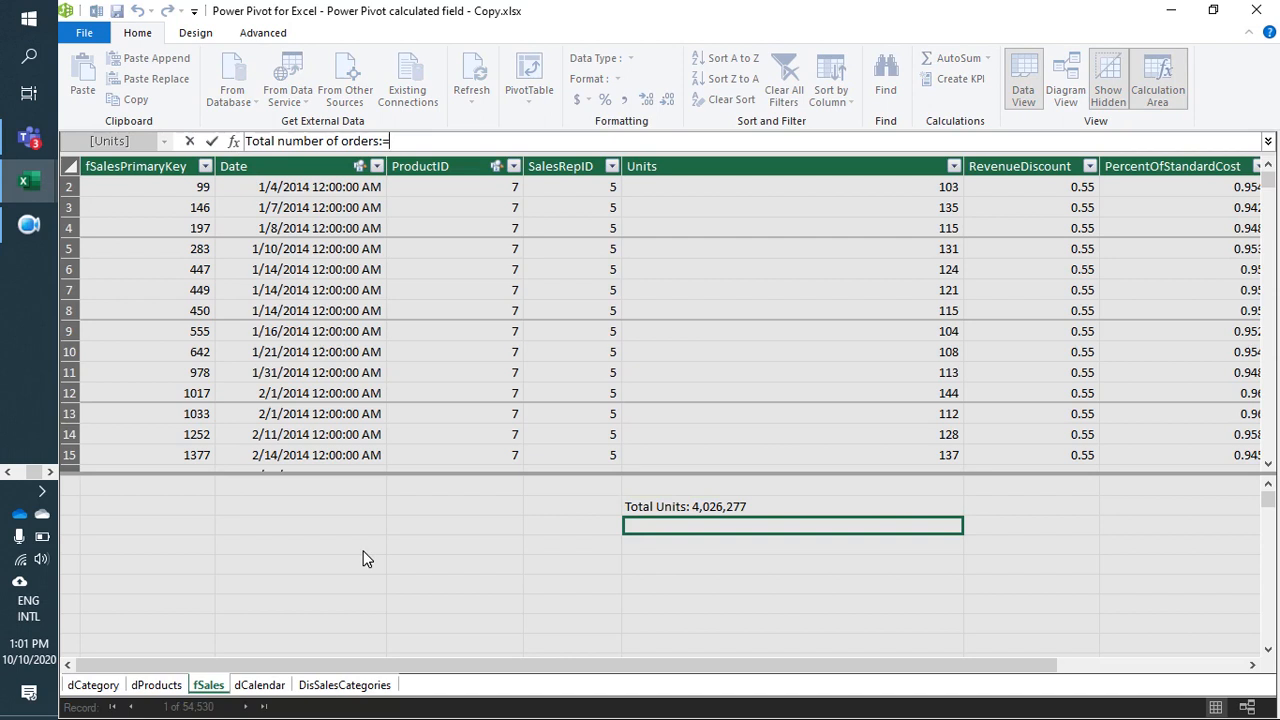
Step: Complete the measure's formula as COUNT(fSales[fSalesPrimaryKey])
type("count")
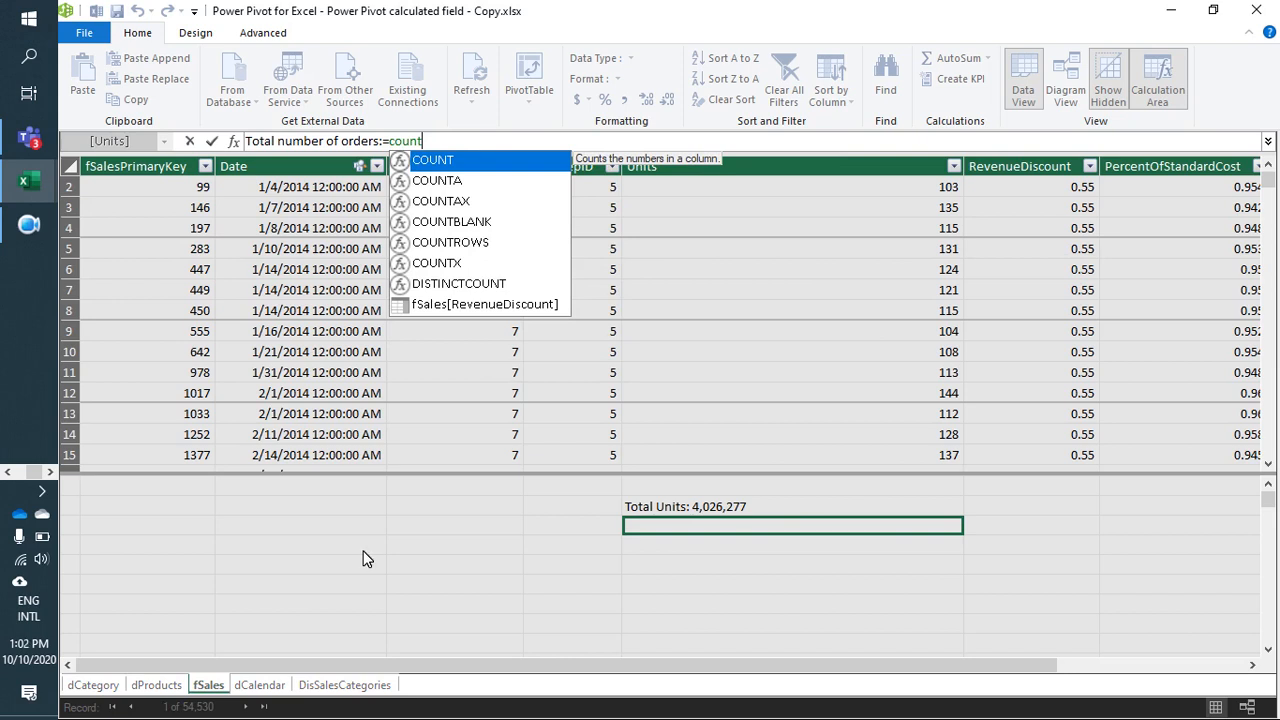
key("Tab")
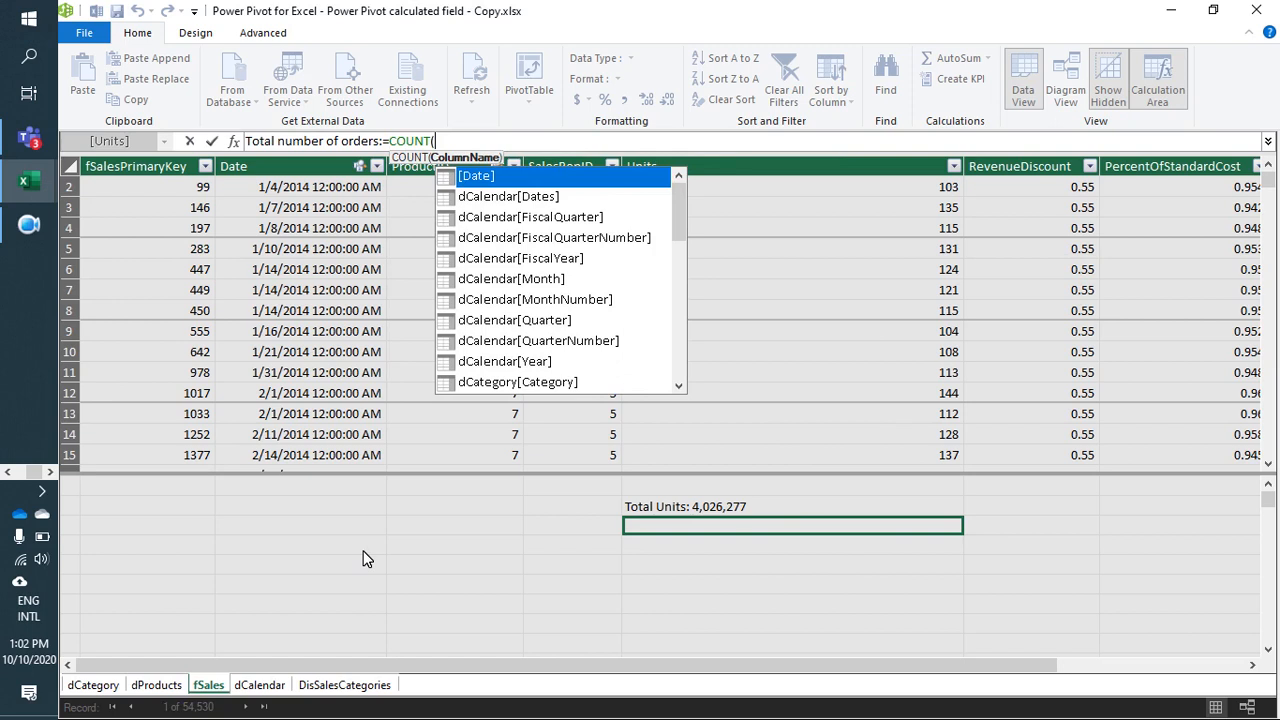
key("Down")
key("Down")
key("Down")
key("Down")
key("Down")
key("Down")
key("Down")
key("Down")
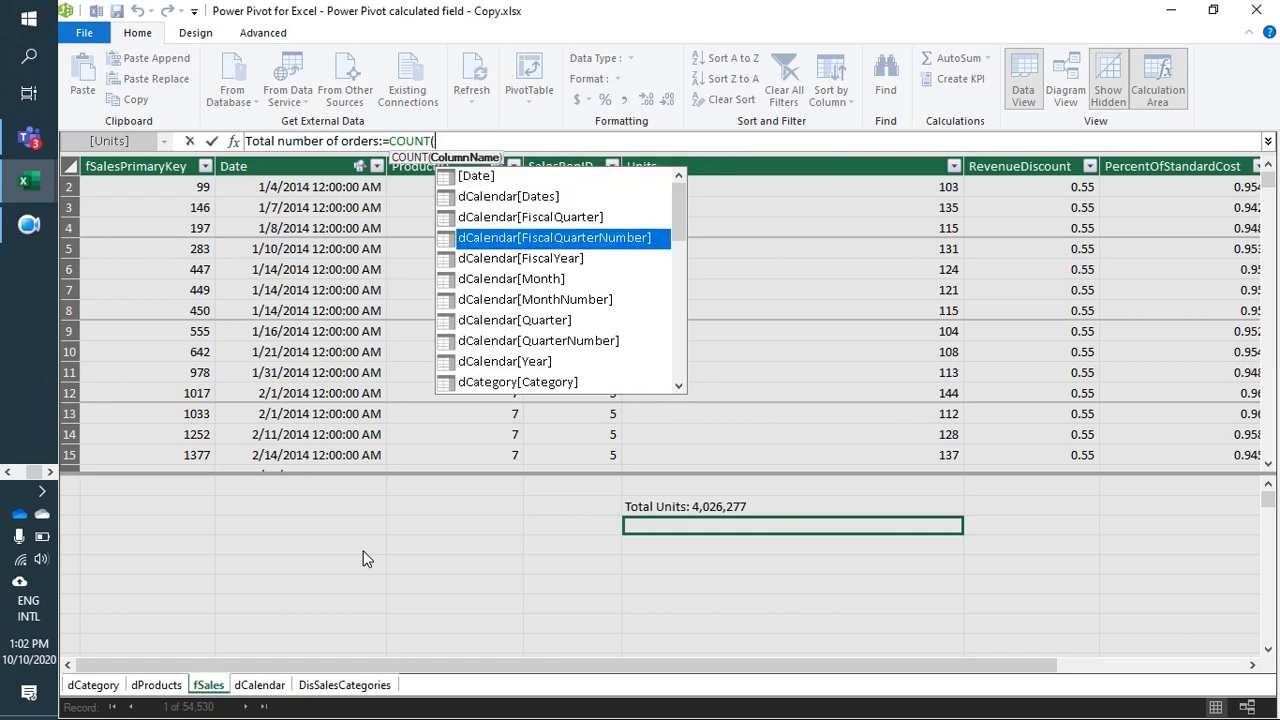
key("Down")
key("Down")
key("Down")
key("Down")
key("Down")
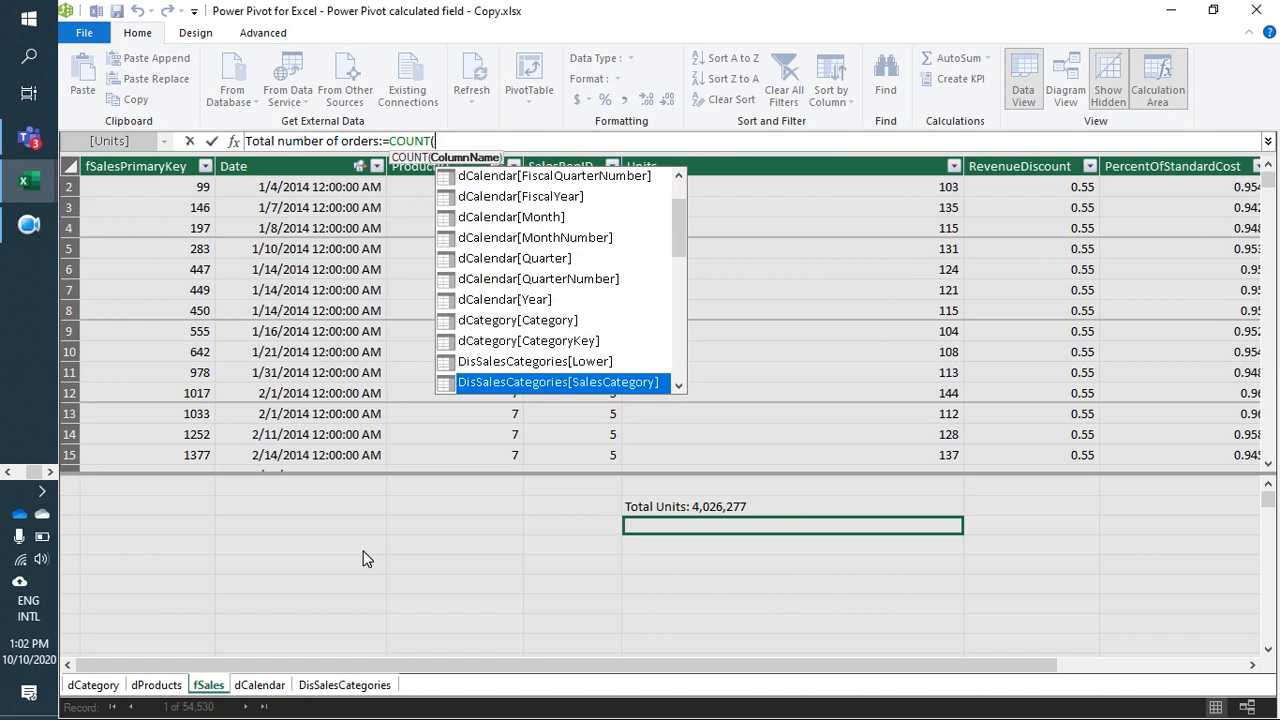
key("Down")
key("Down")
key("Down")
key("Down")
key("Down")
key("Down")
key("Down")
key("Down")
key("Down")
key("Down")
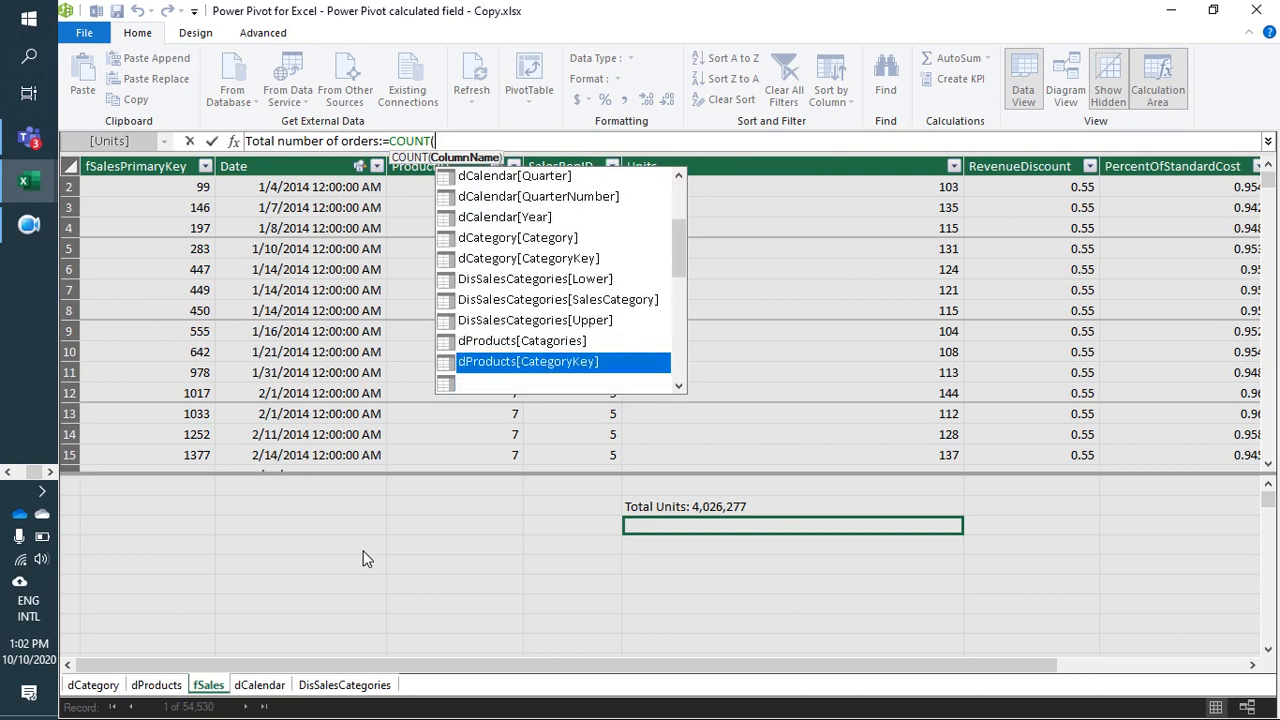
key("Down")
key("Down")
key("Down")
key("Up")
key("Up")
key("Up")
key("Up")
key("Up")
key("Up")
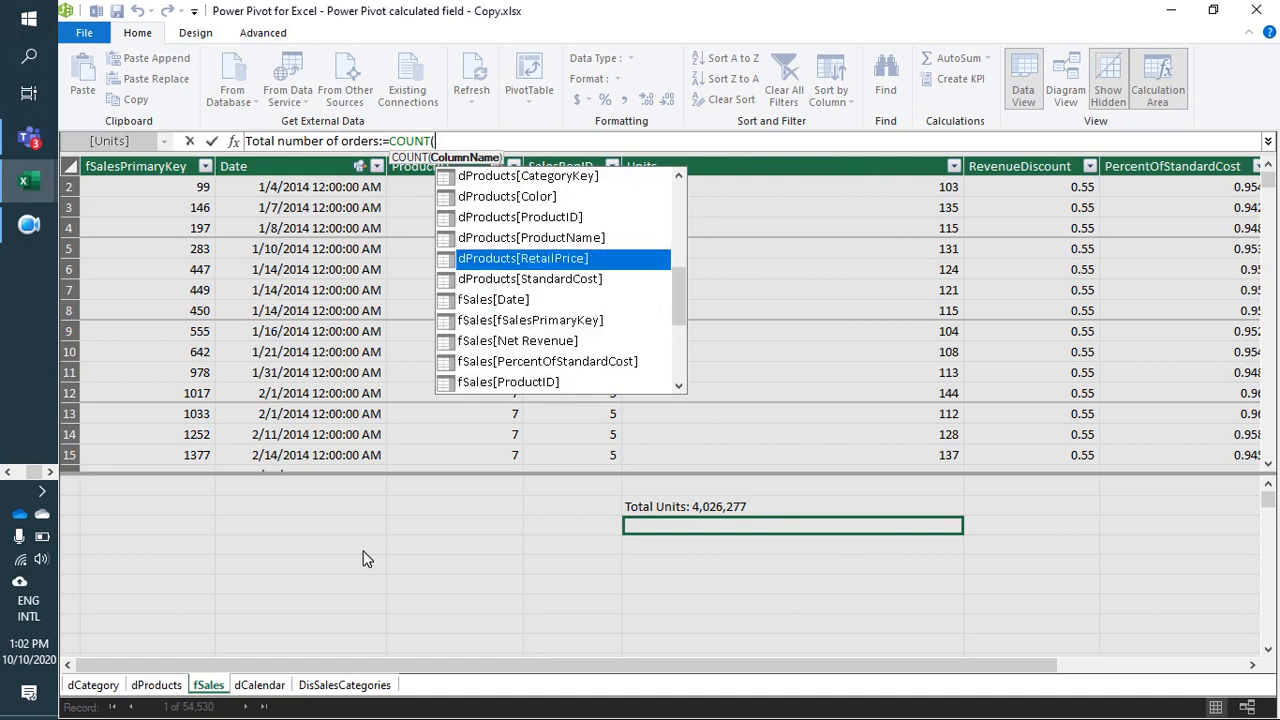
key("Down")
key("Down")
key("Down")
key("Down")
key("Up")
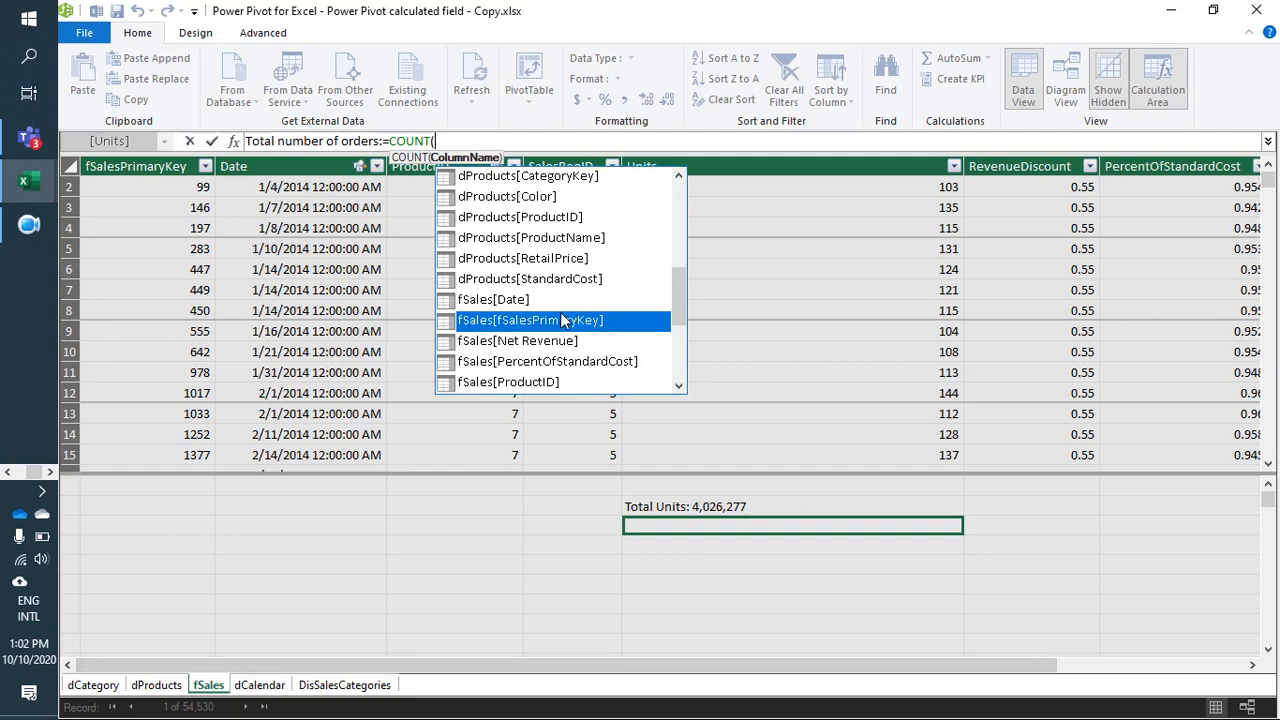
double_click(557, 321)
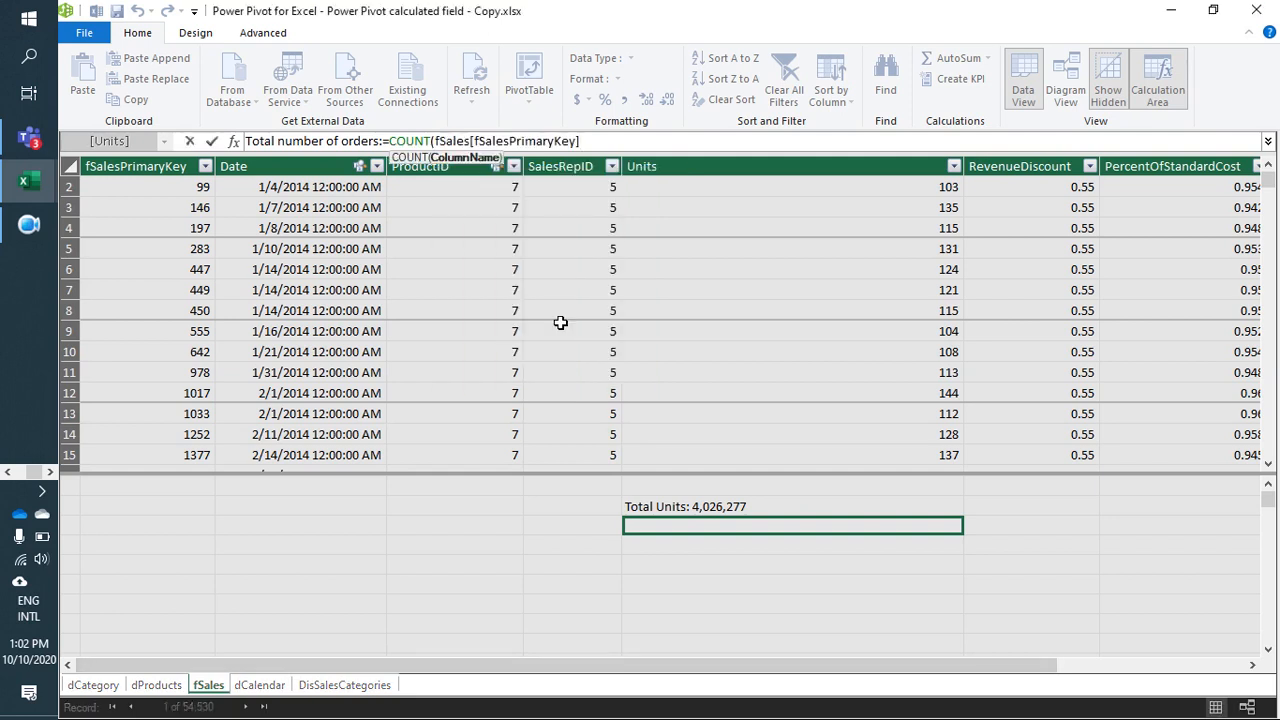
type(")")
key("Return")
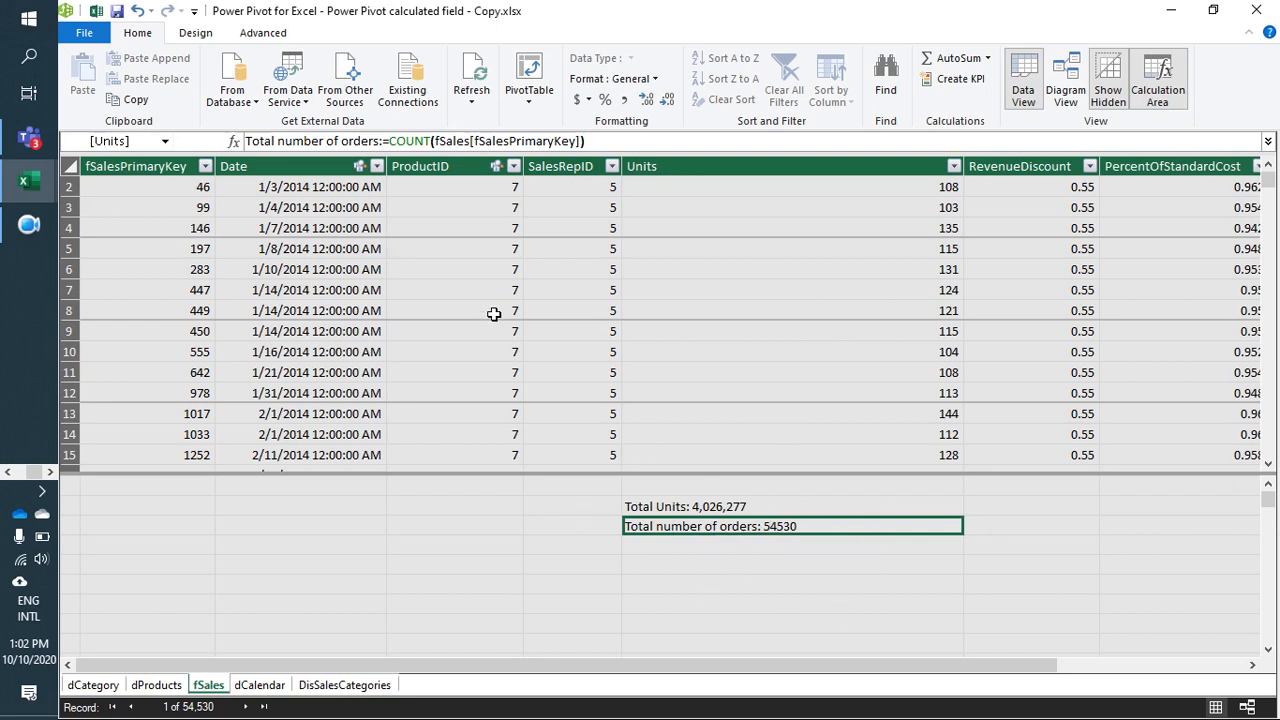
Step: Create a PivotTable from the data model on a new worksheet
left_click(468, 294)
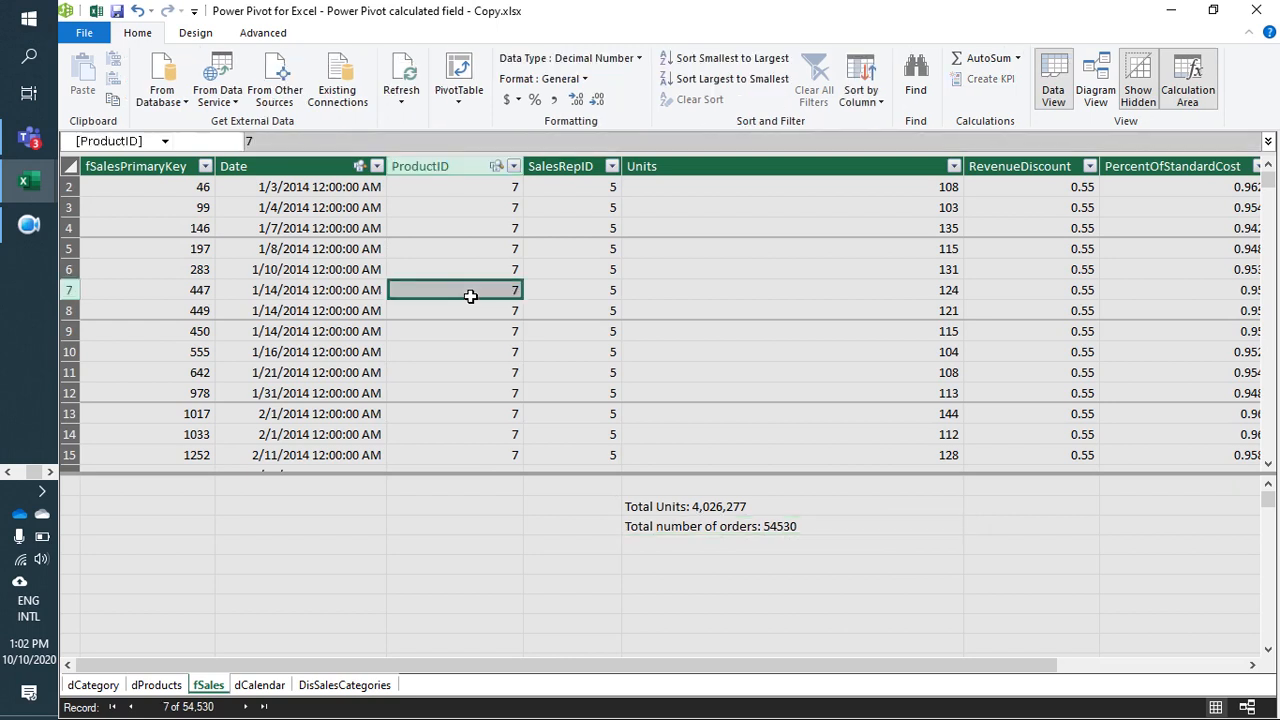
left_click(463, 62)
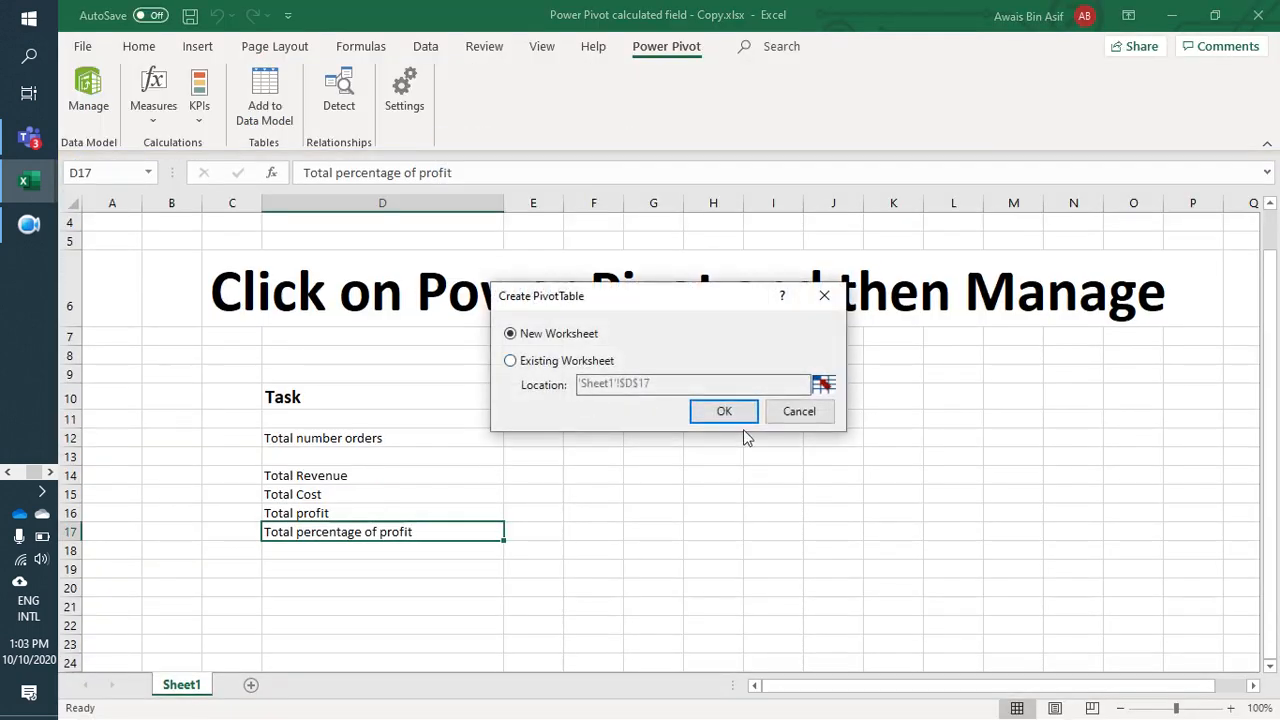
left_click(741, 419)
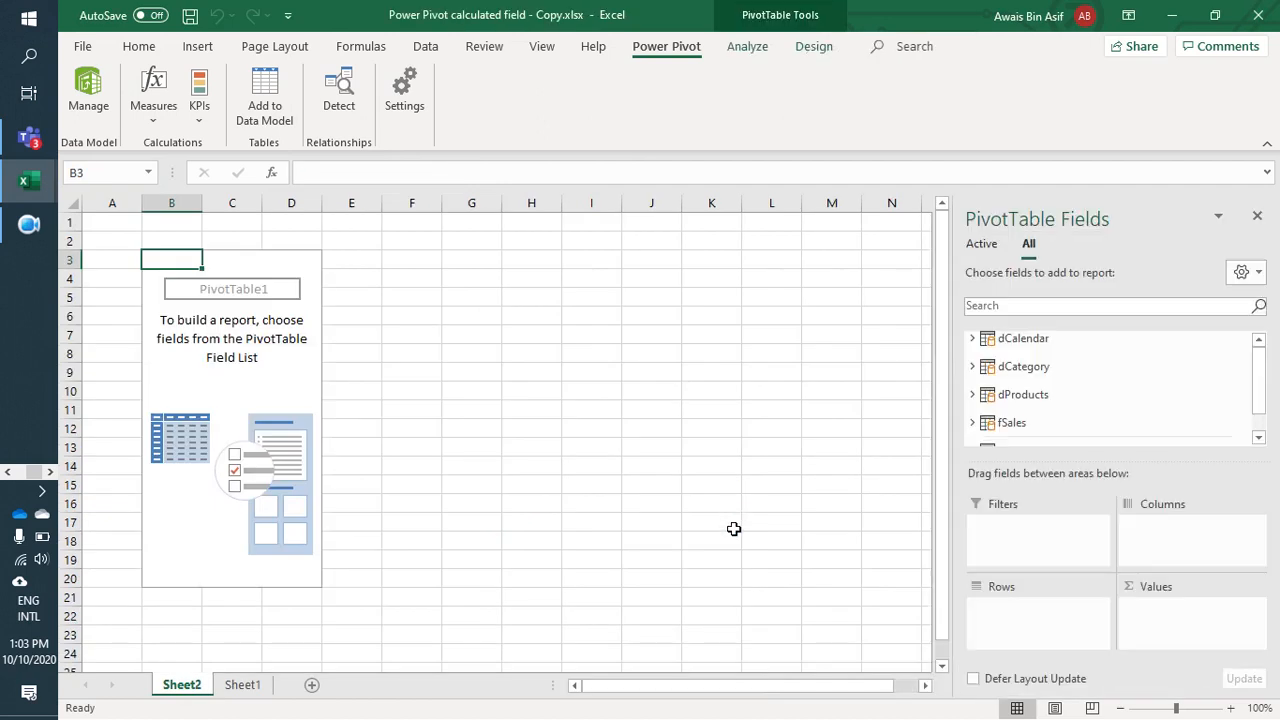
Step: Examine the fields of the dCalendar, dCategory and dProducts tables in the PivotTable field list, leaving the tables collapsed
mouse_move(1258, 372)
left_mouse_down()
mouse_move(1260, 428)
mouse_move(1263, 360)
left_mouse_up()
left_click(972, 338)
left_click(972, 338)
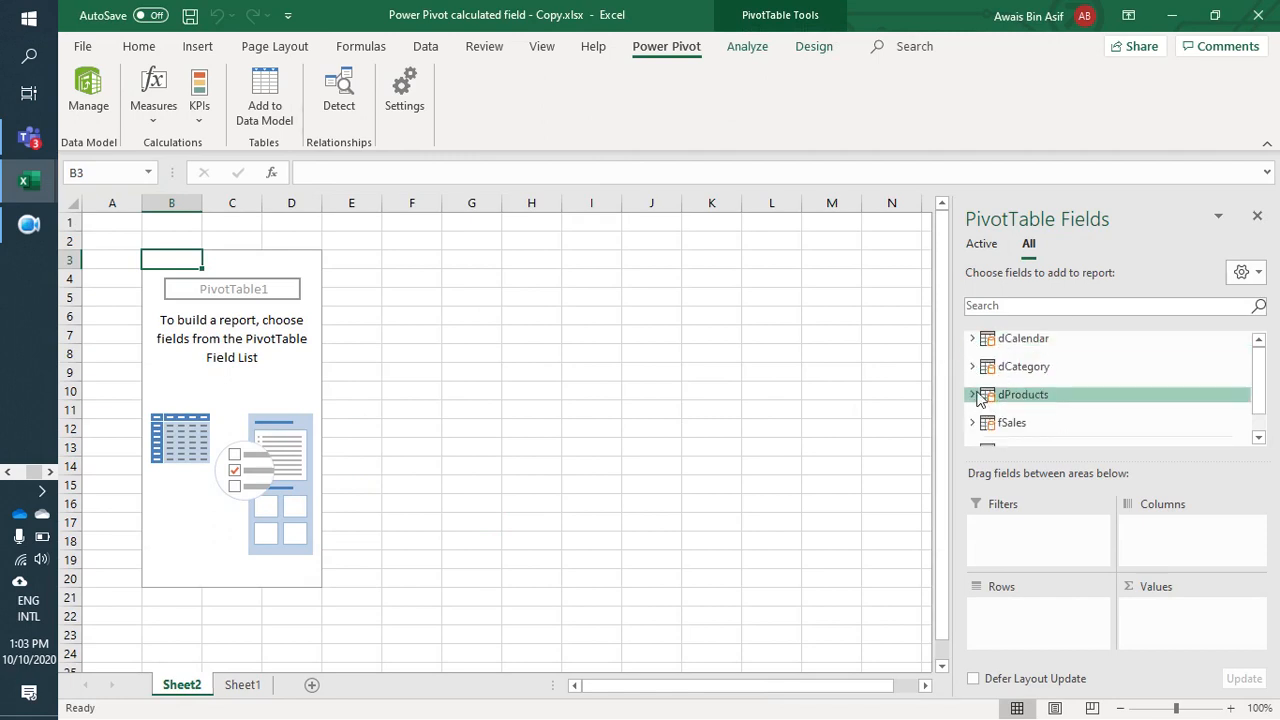
left_click(972, 366)
left_click(972, 432)
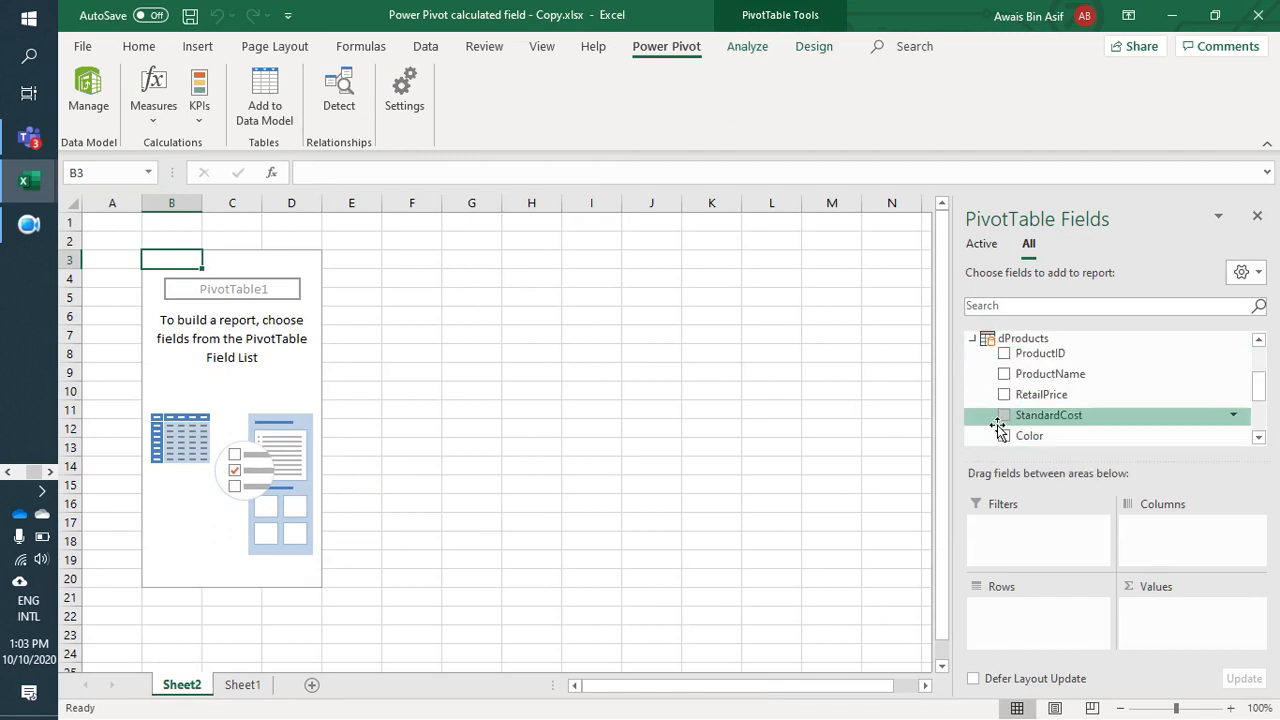
scroll(1010, 420, "up", 3)
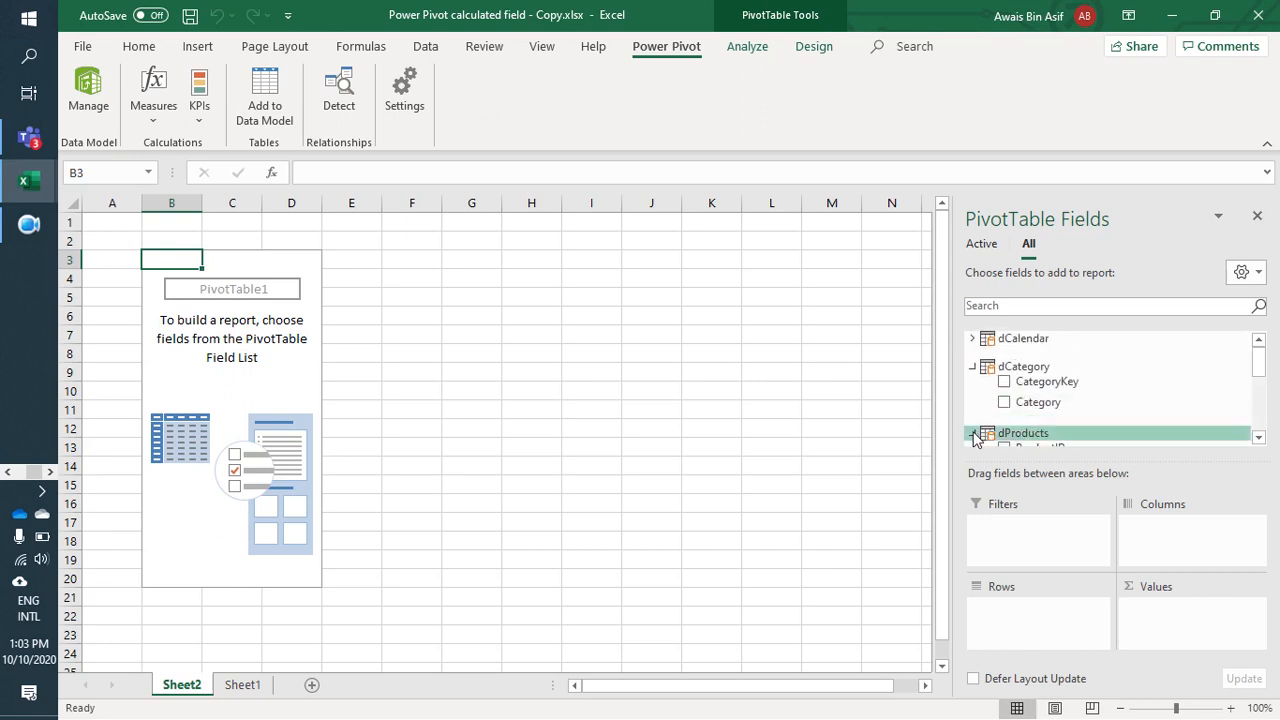
left_click(972, 432)
left_click(972, 366)
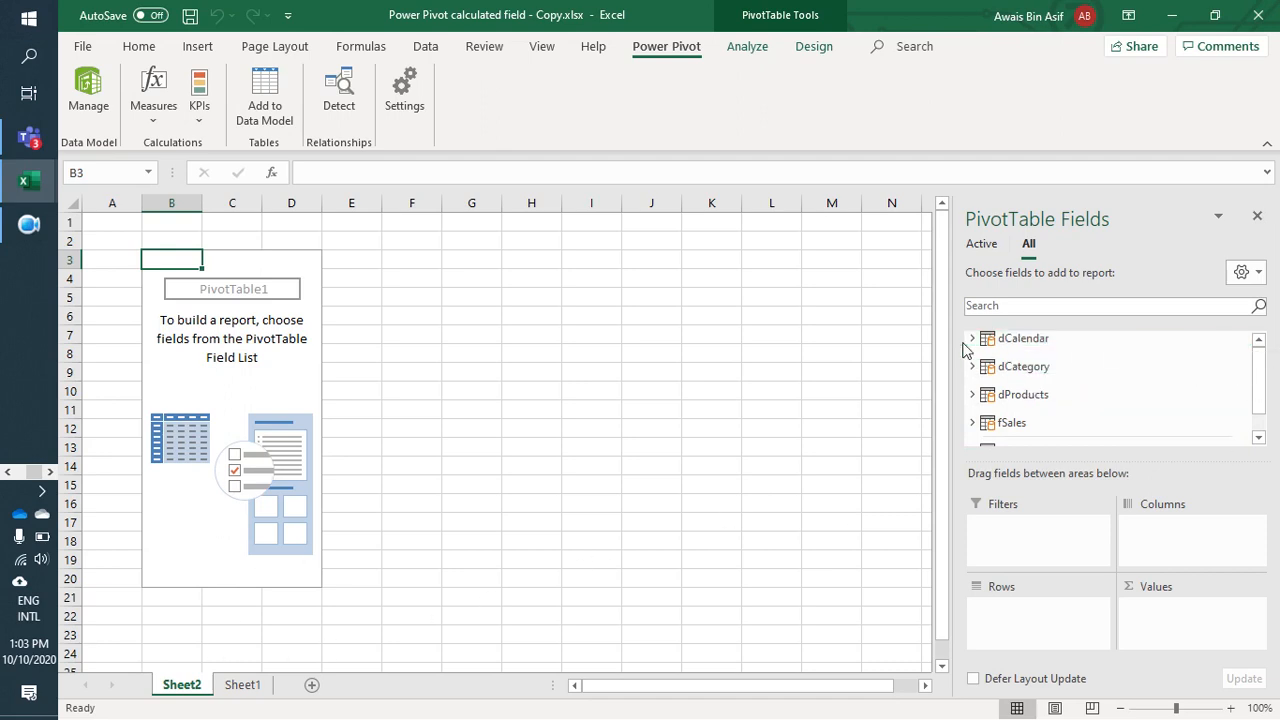
Step: Look through the tables available to the PivotTable, from dCalendar to DisSalesCategories
scroll(1007, 386, "down", 1)
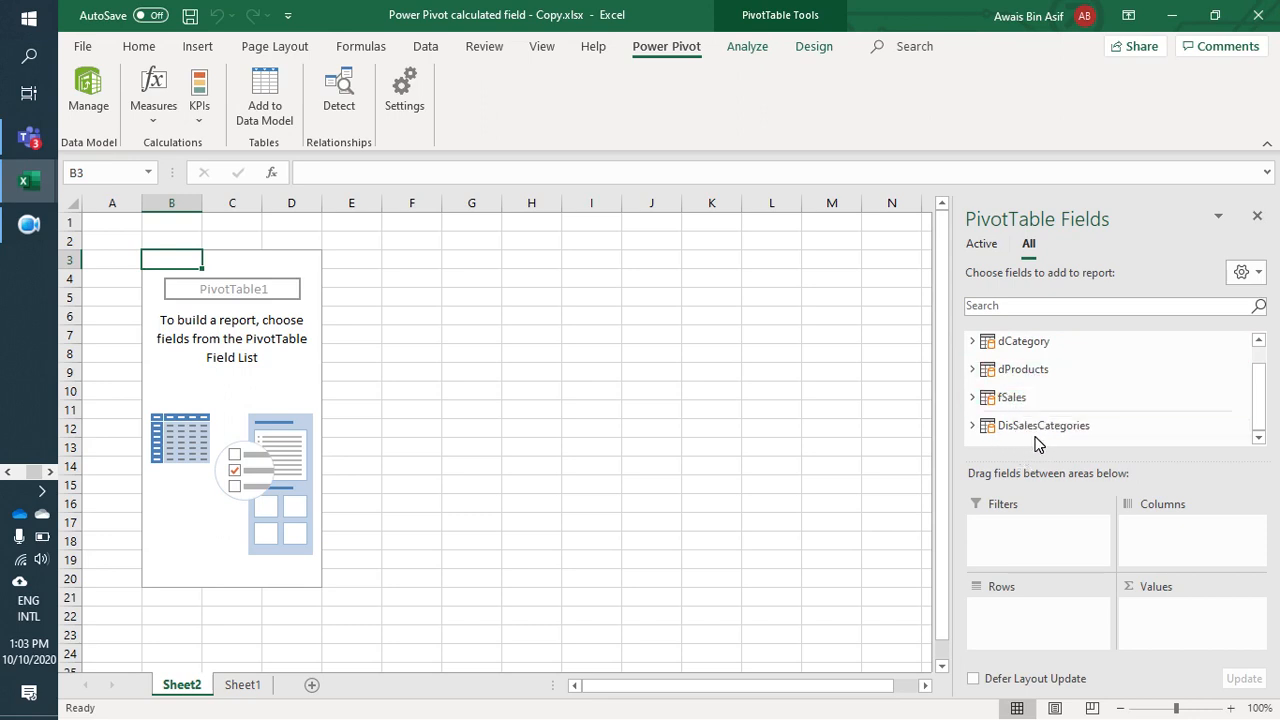
scroll(1017, 432, "up", 1)
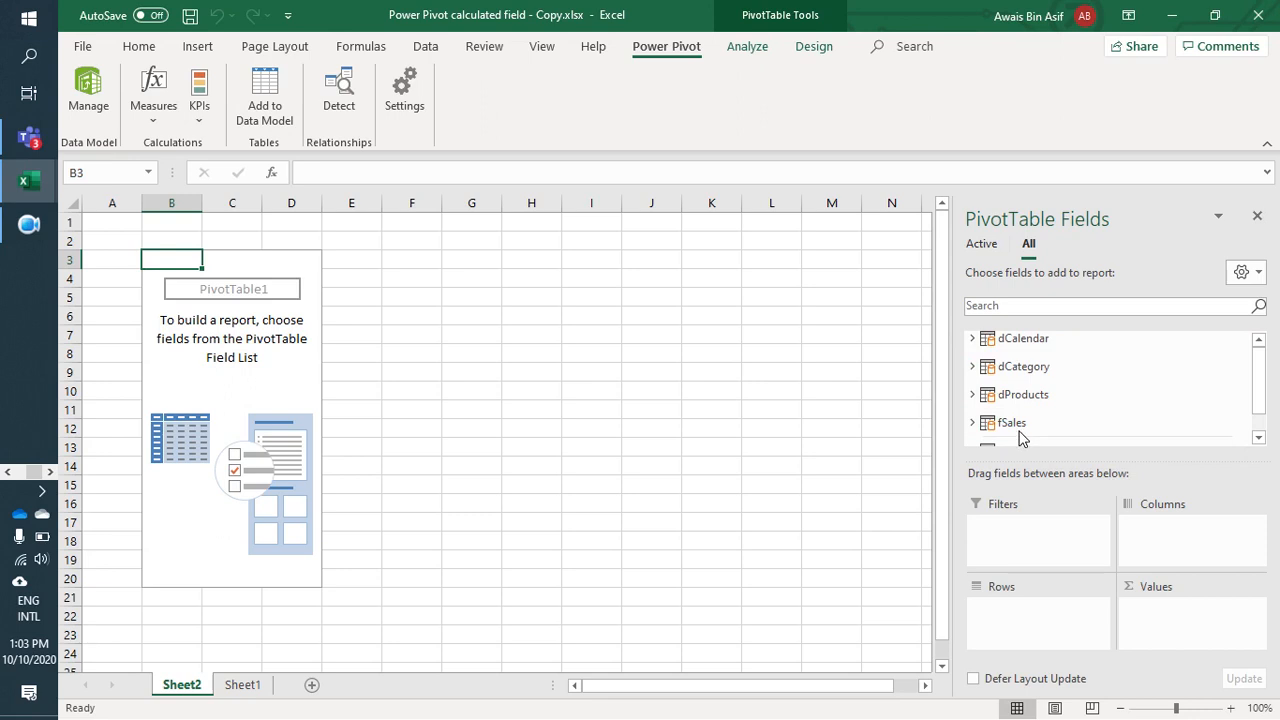
scroll(1020, 436, "down", 1)
scroll(1020, 436, "up", 1)
scroll(1021, 434, "down", 1)
scroll(1021, 434, "up", 1)
scroll(1021, 434, "down", 1)
scroll(1023, 432, "up", 1)
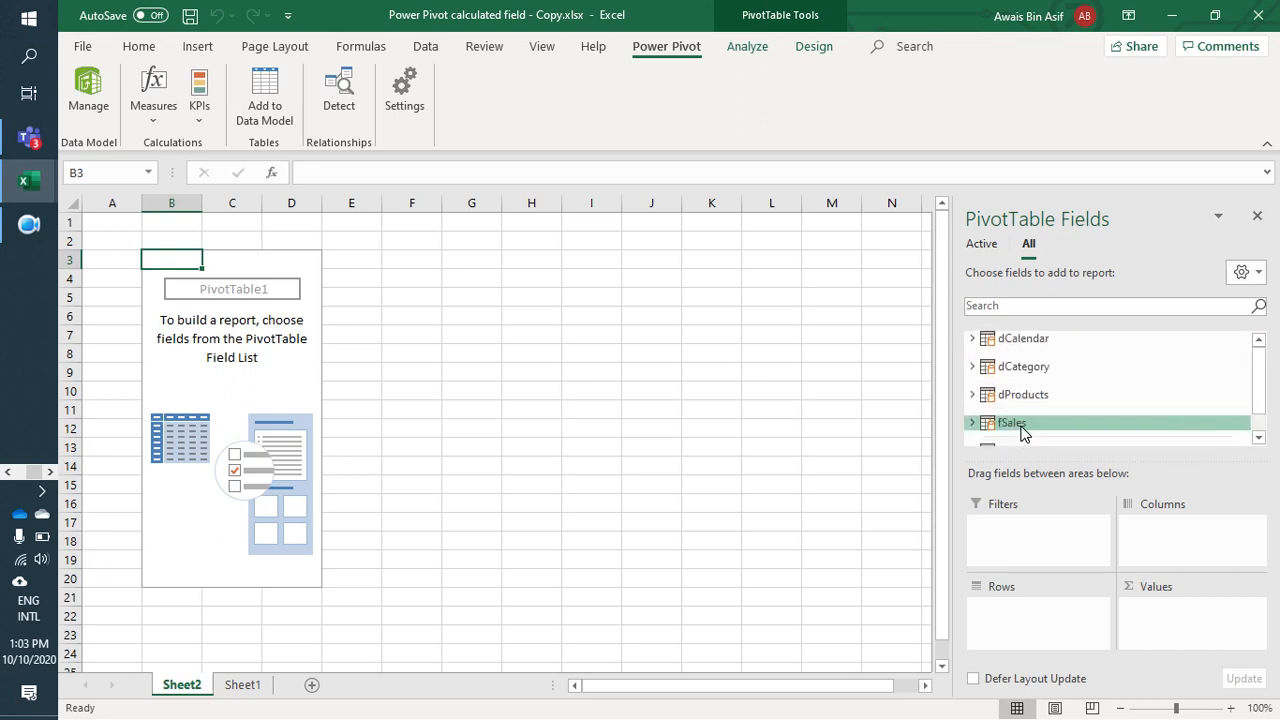
scroll(1022, 432, "down", 1)
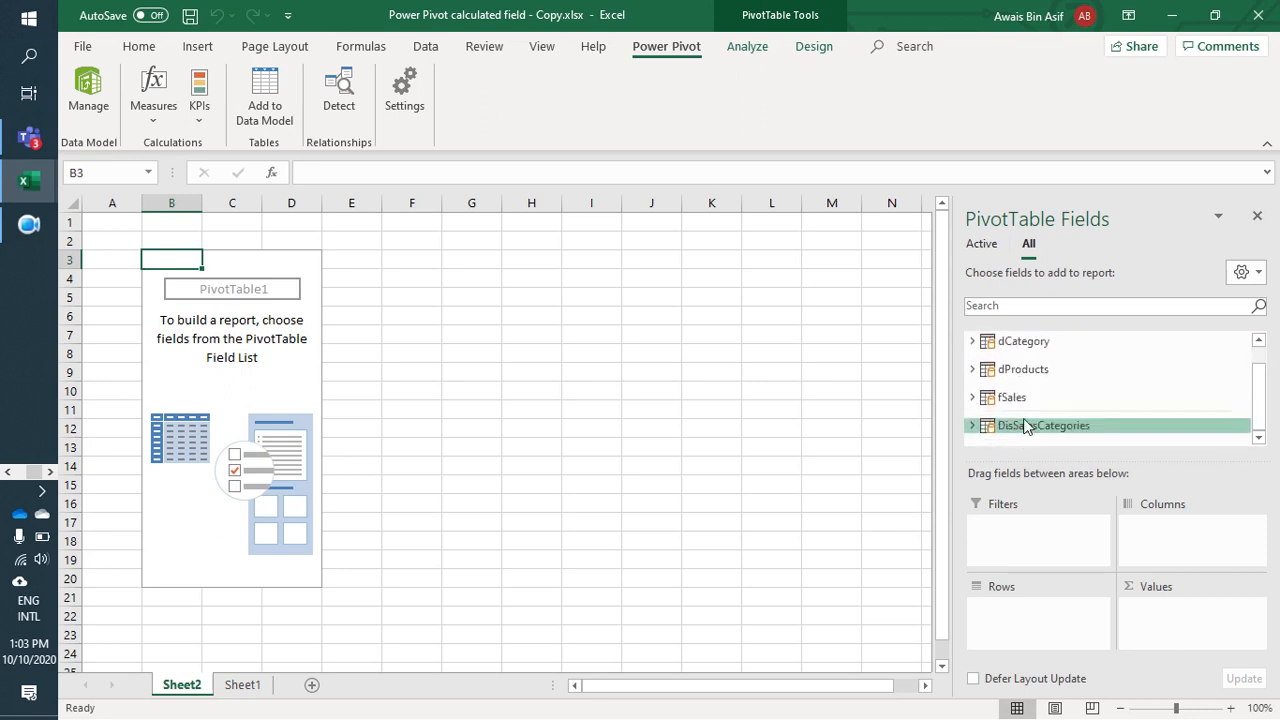
left_click(259, 378)
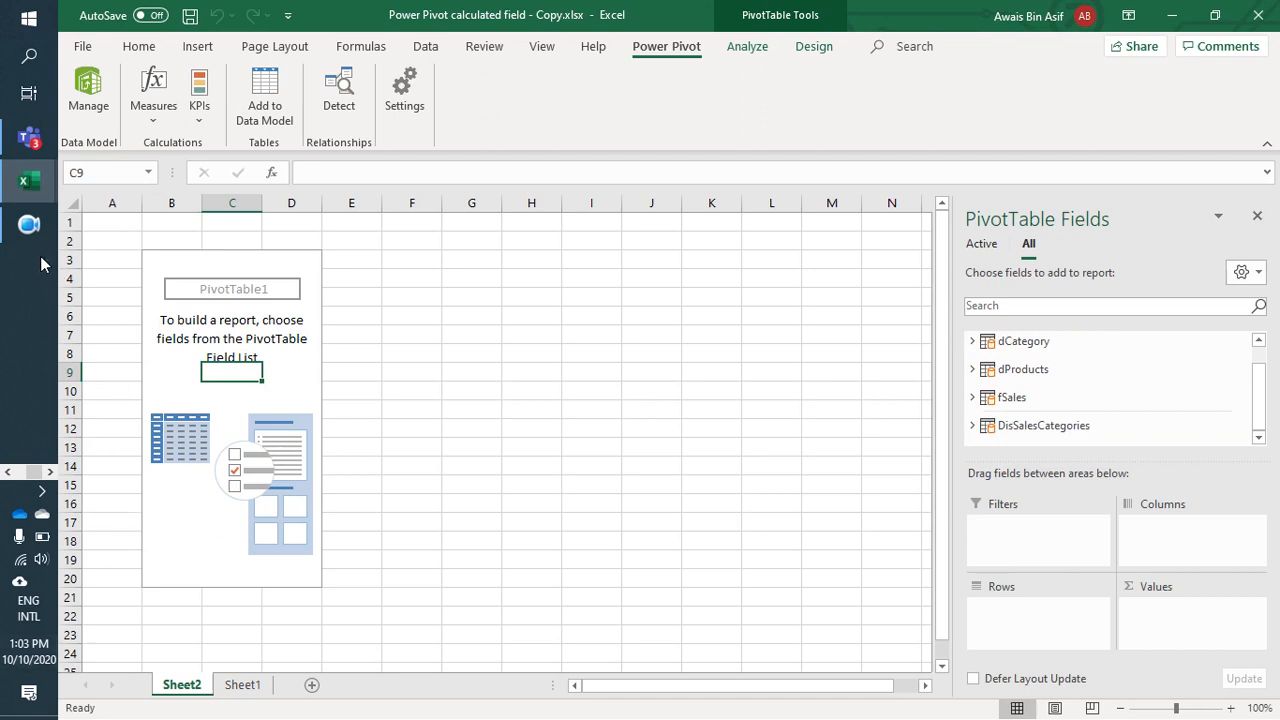
Step: Return to Power Pivot and compare the formulas of the Total number of orders and Total Units measures in fSales
mouse_move(29, 181)
left_click(88, 231)
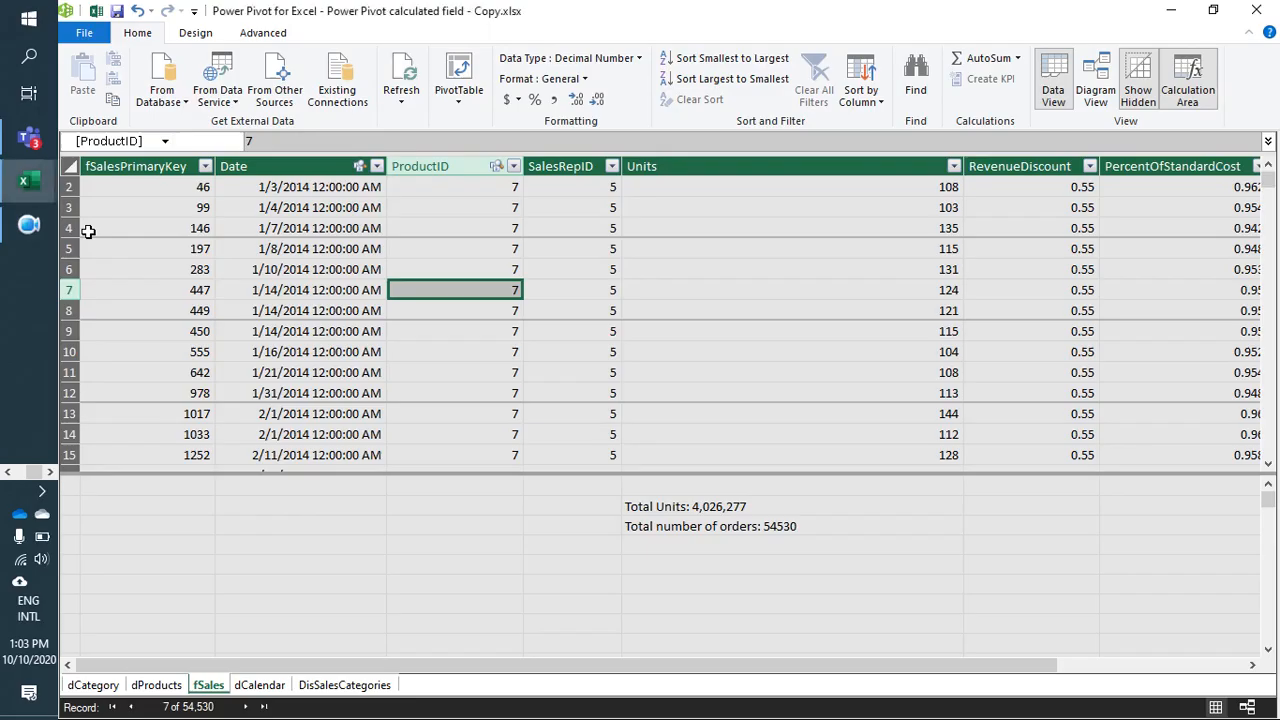
left_click(682, 533)
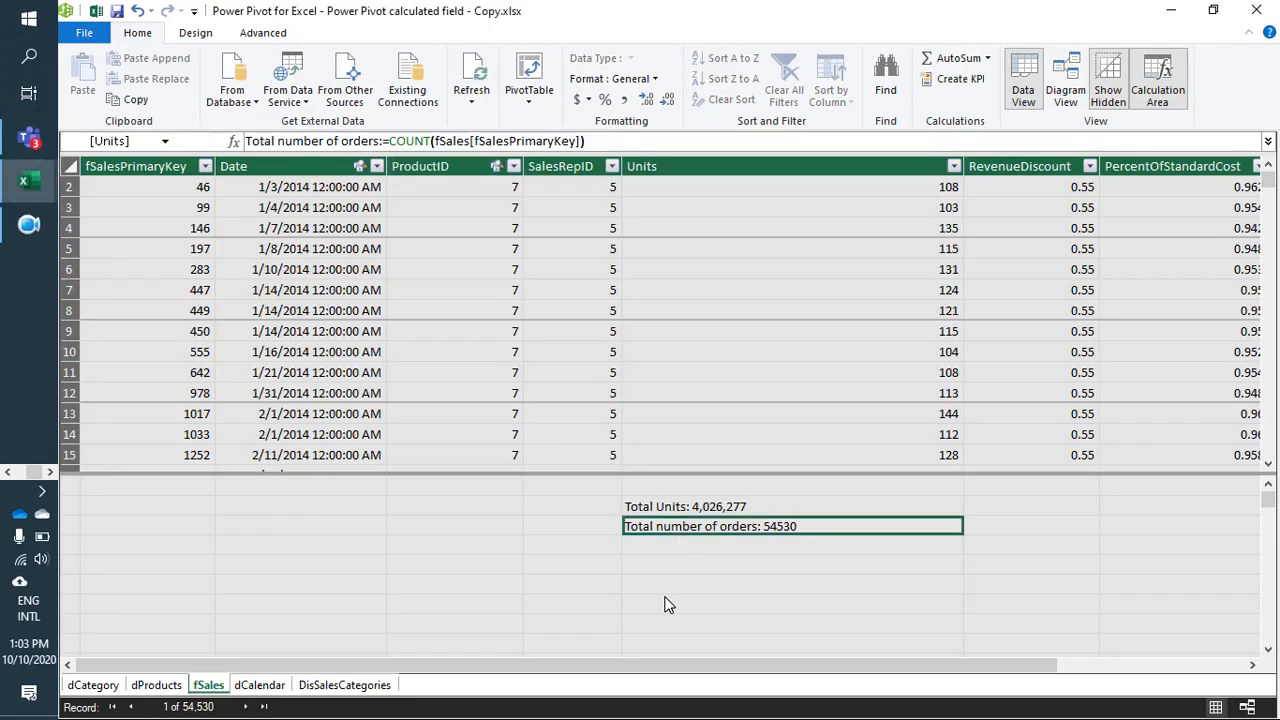
left_click(680, 510)
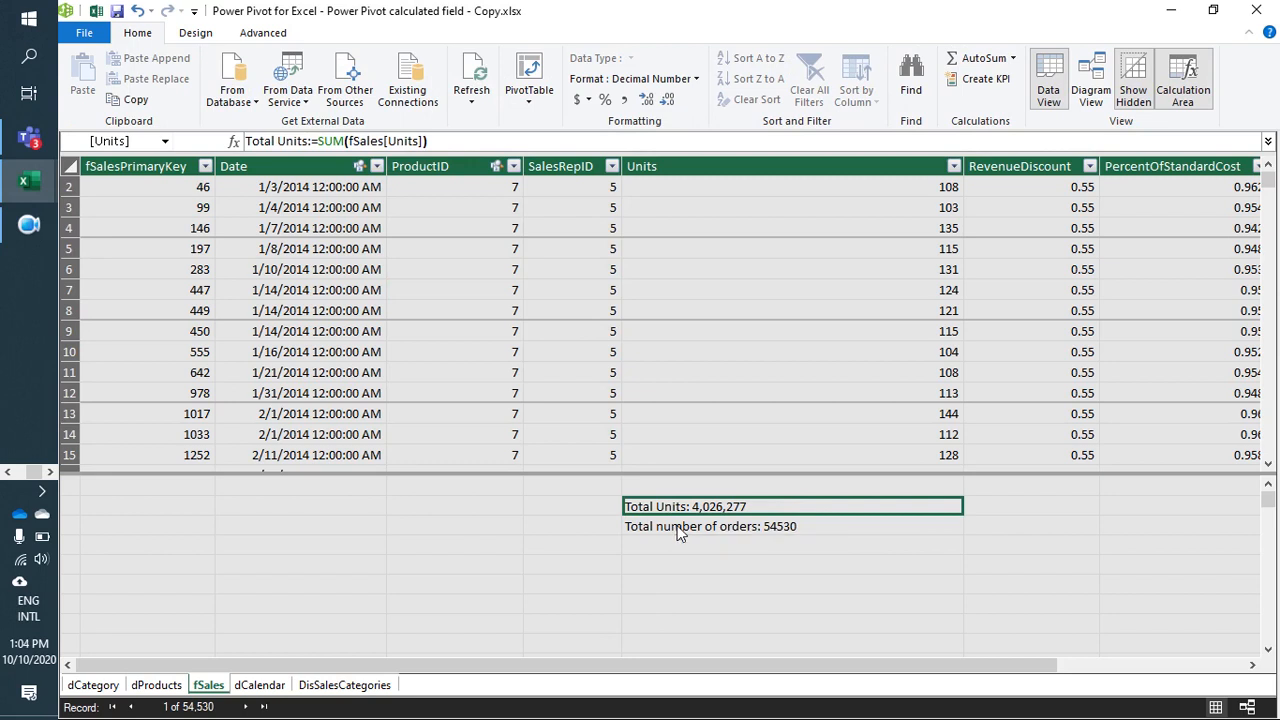
left_click(678, 534)
left_click_drag(684, 670, 511, 658)
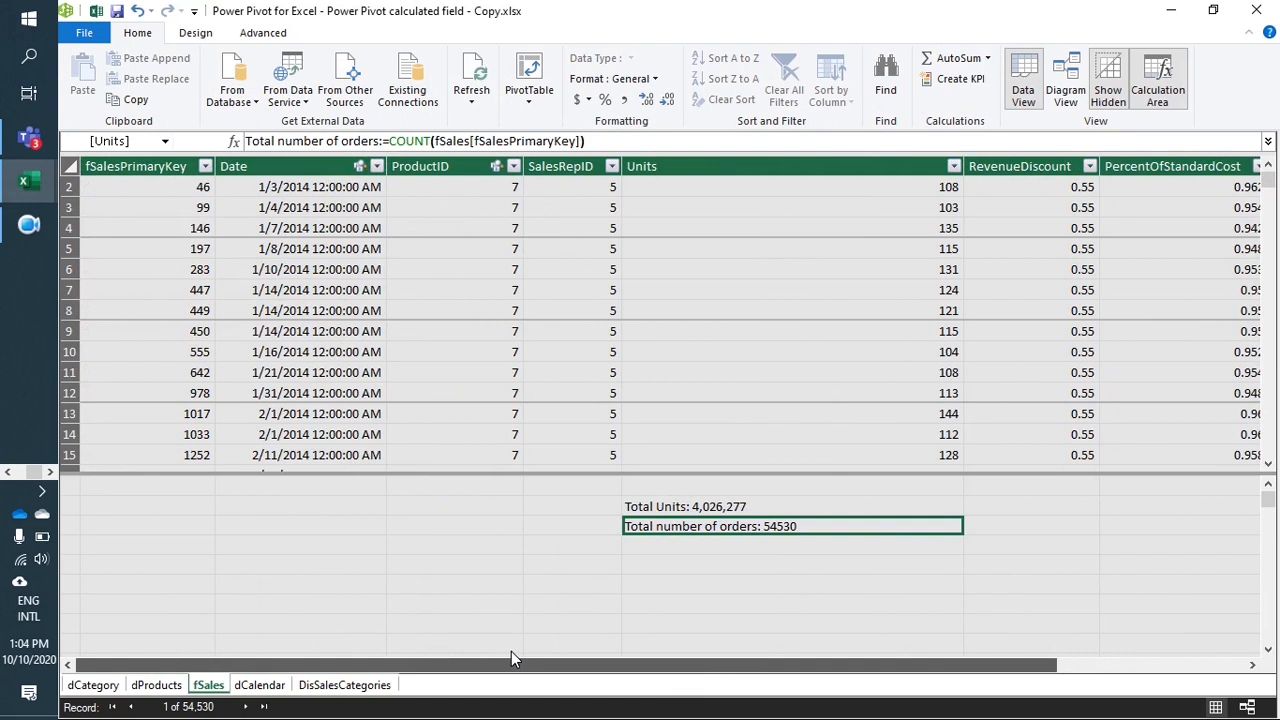
Step: Compare the dCalendar date columns with the fSales table, finishing on dCalendar
left_click(258, 685)
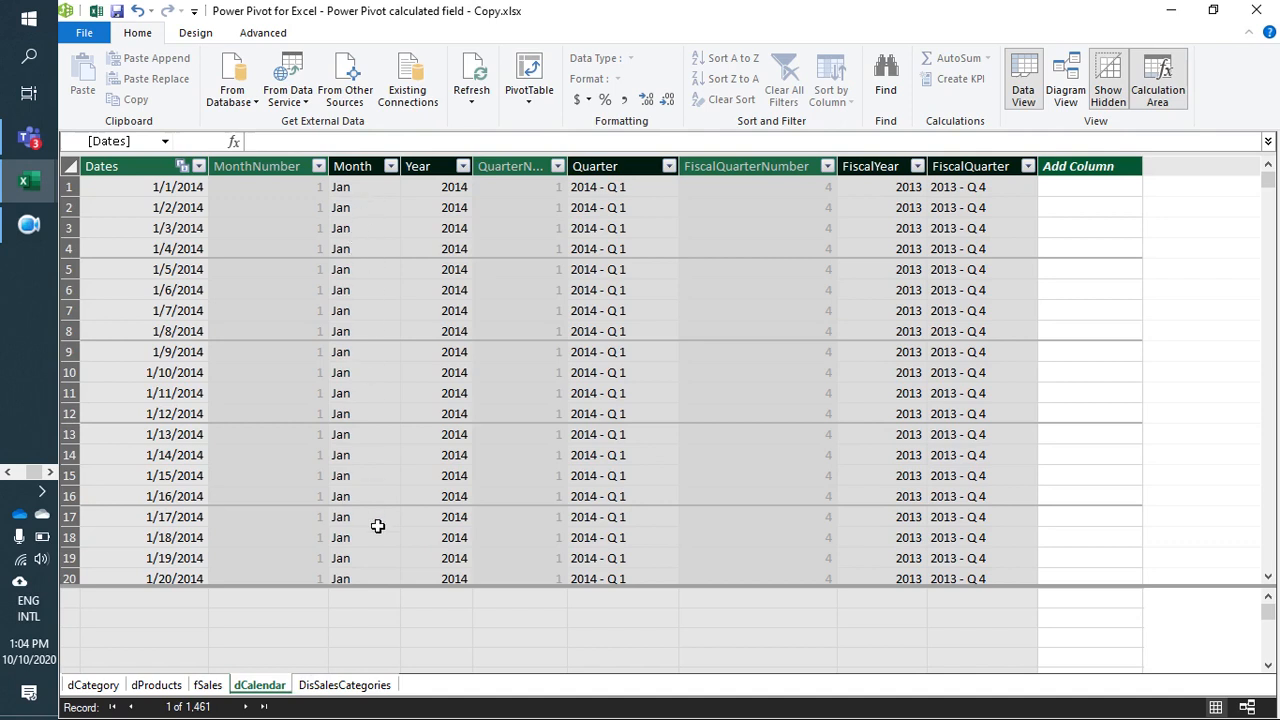
left_click(206, 688)
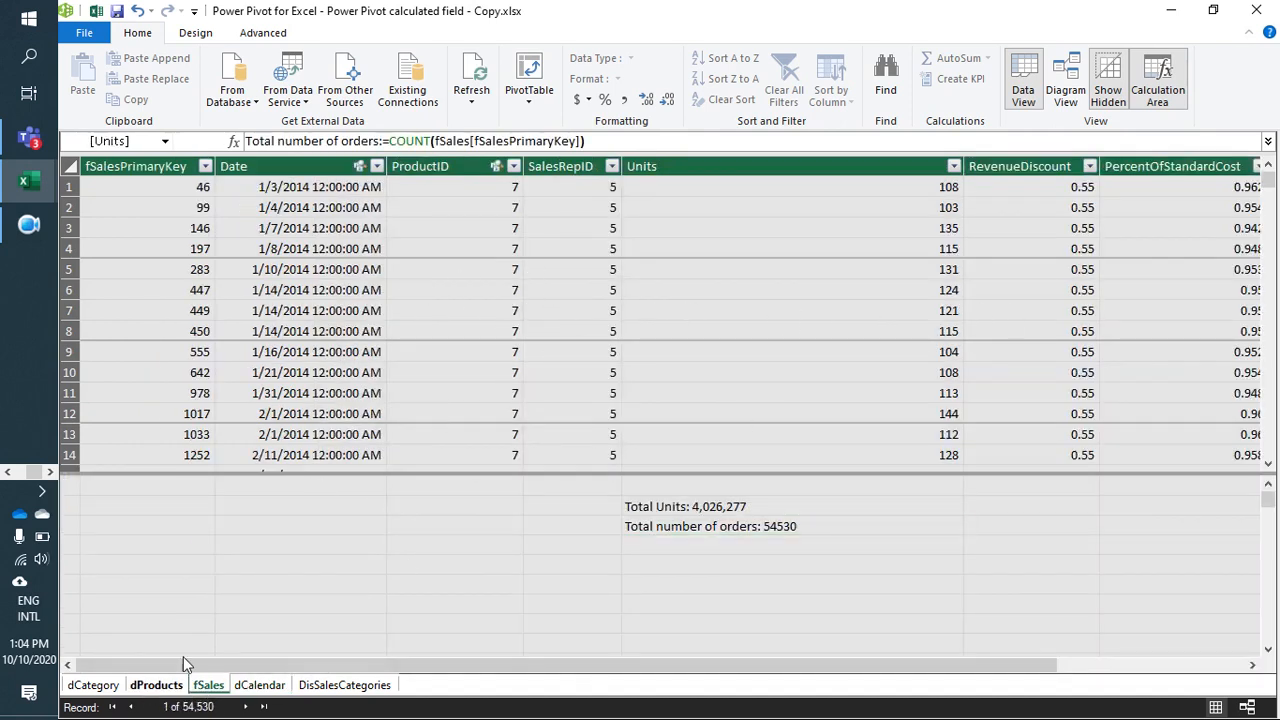
left_click(256, 688)
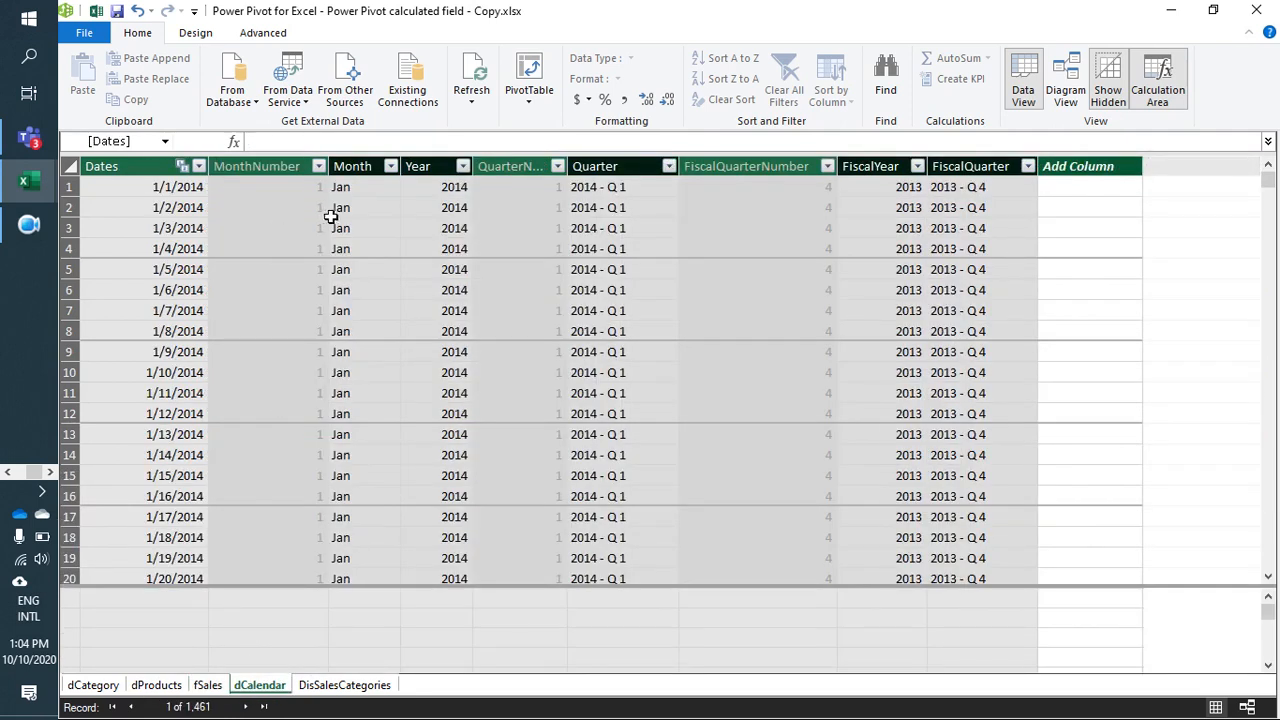
Step: Examine the table relationships in the model diagram, restoring the data grid before returning to the Excel workbook
left_click(1060, 88)
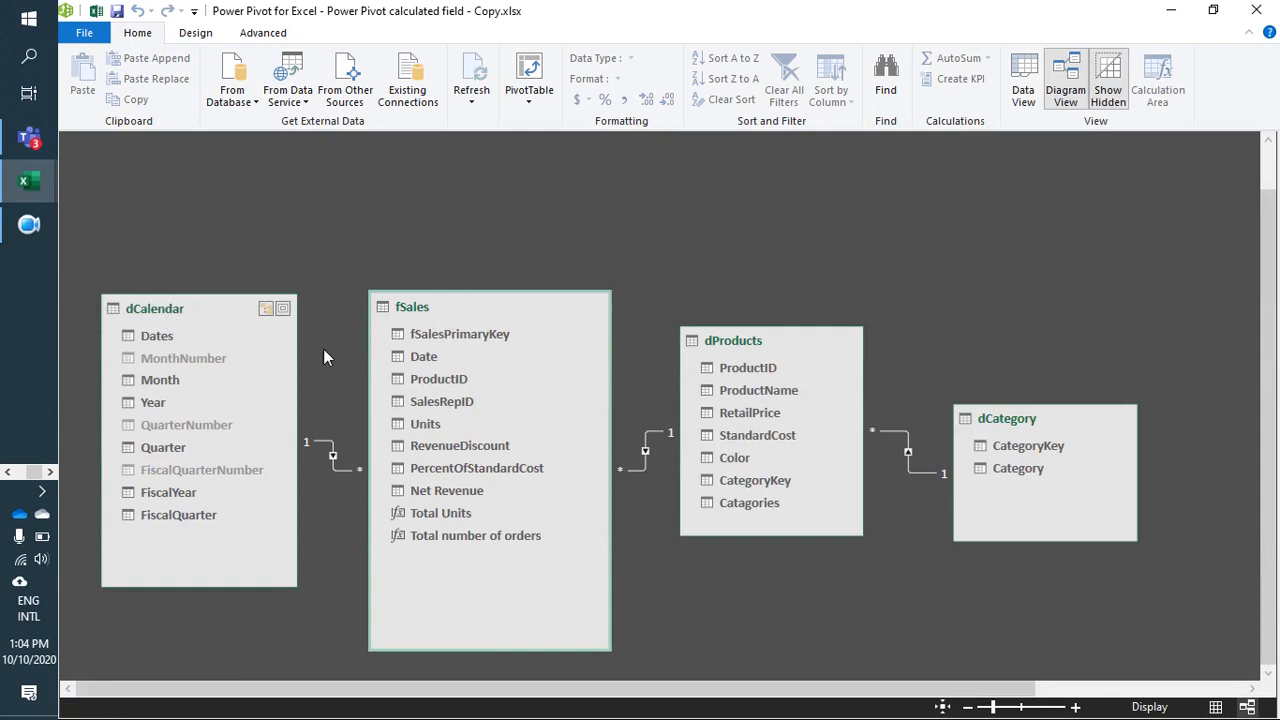
left_click(1023, 80)
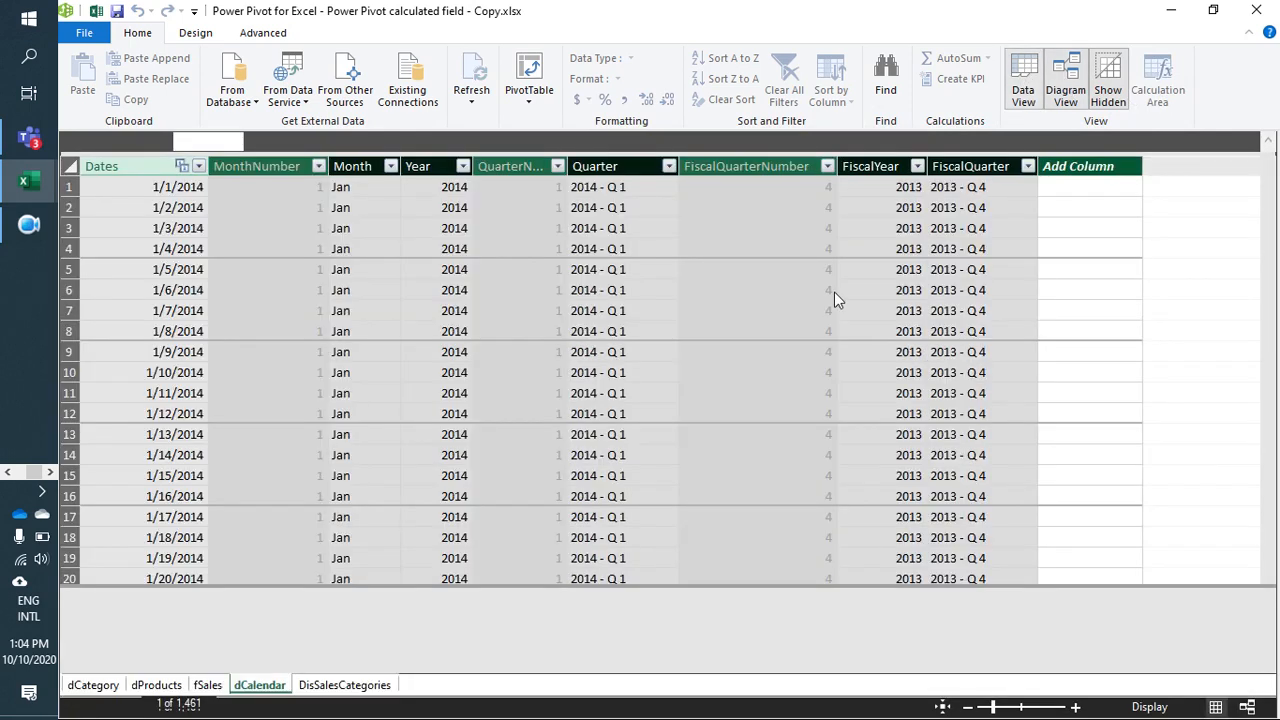
left_click(1171, 10)
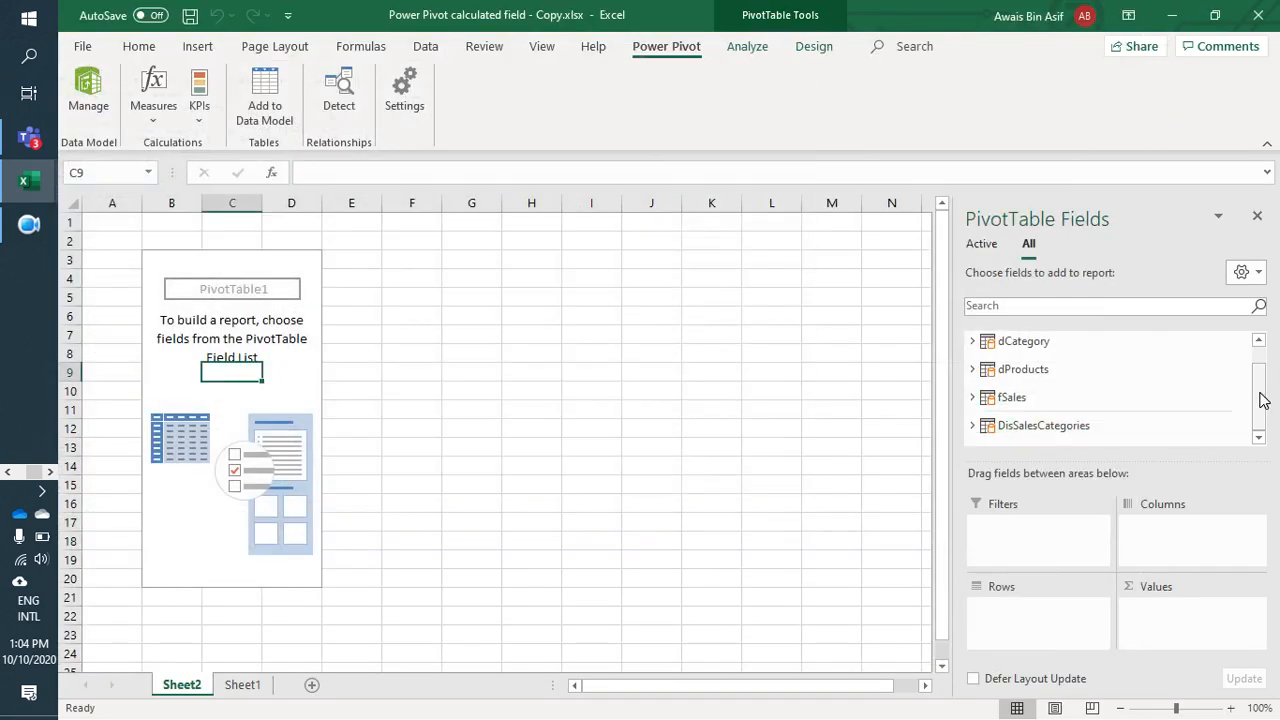
Step: Add the Total number of orders measure from fSales to the PivotTable values
left_click_drag(1259, 397, 1259, 371)
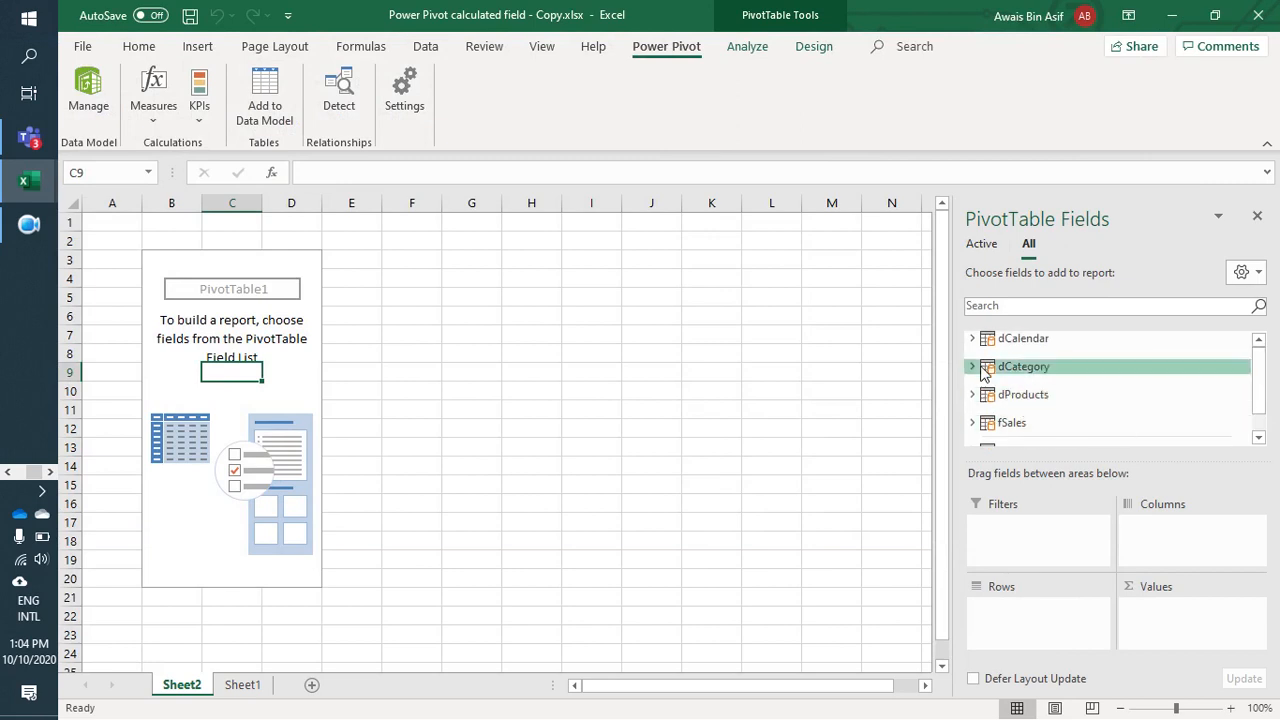
scroll(980, 400, "down", 1)
left_click(971, 397)
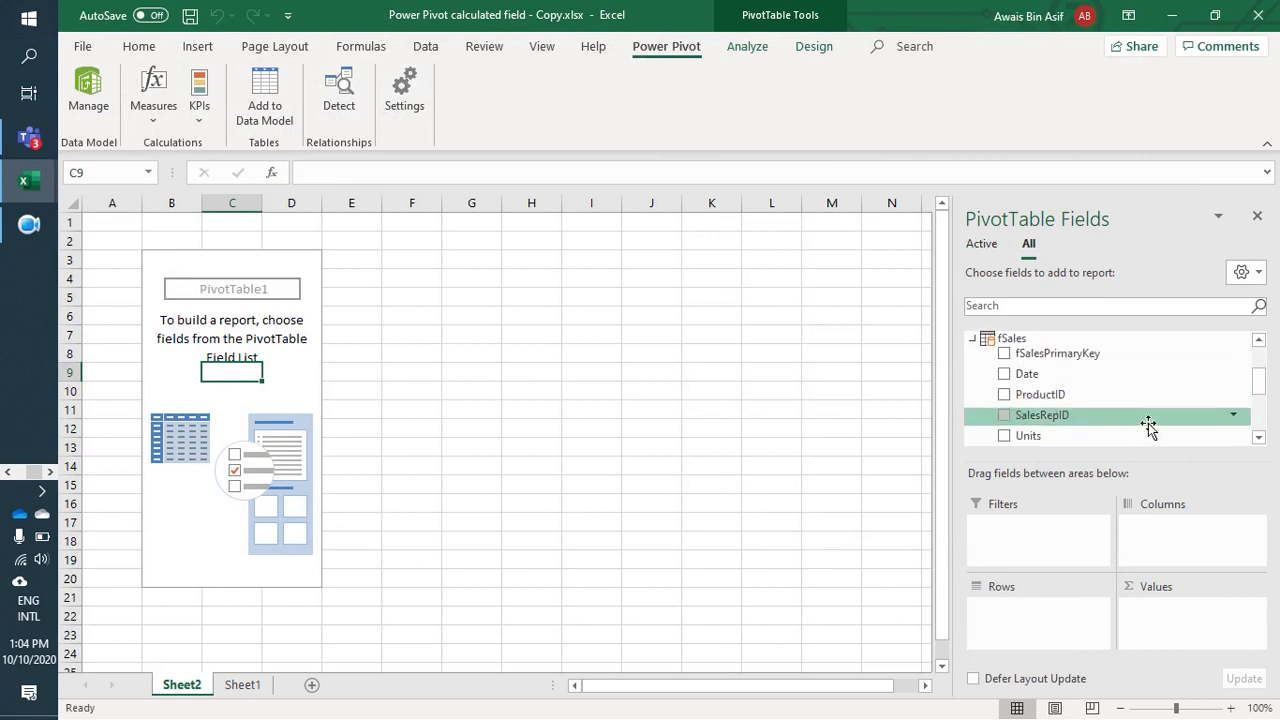
left_click_drag(1260, 389, 1259, 432)
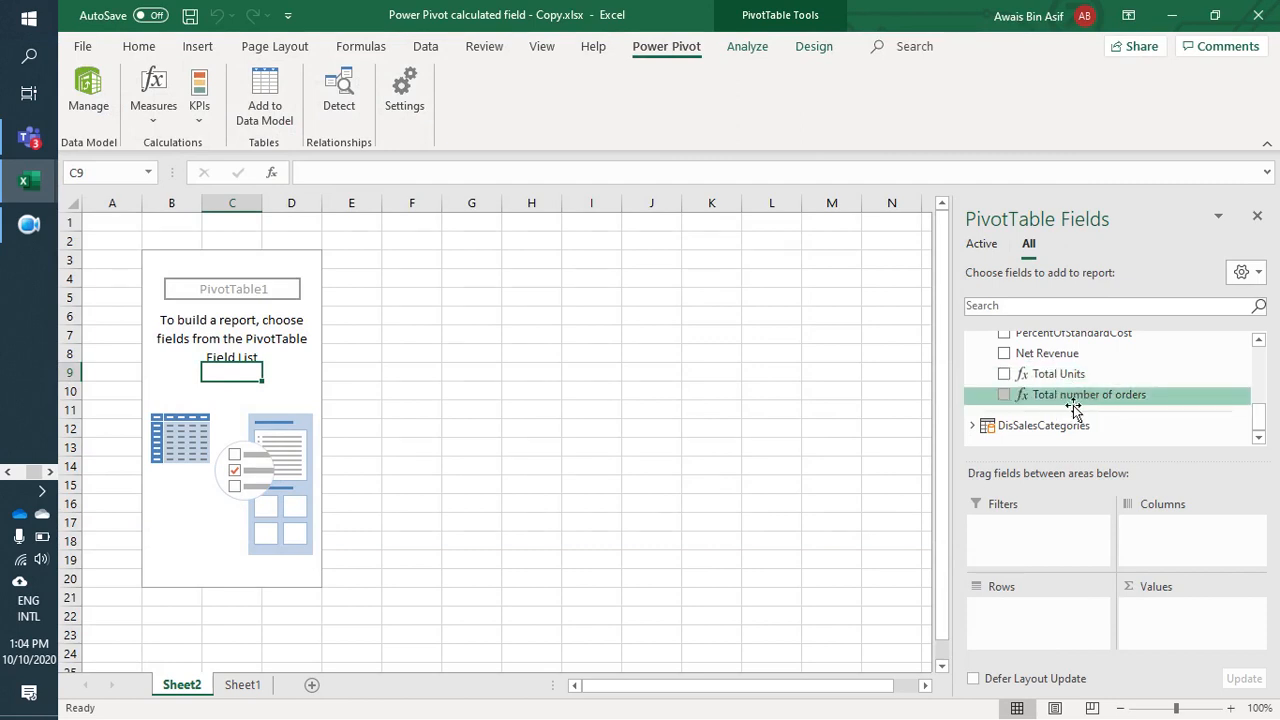
left_click(1004, 394)
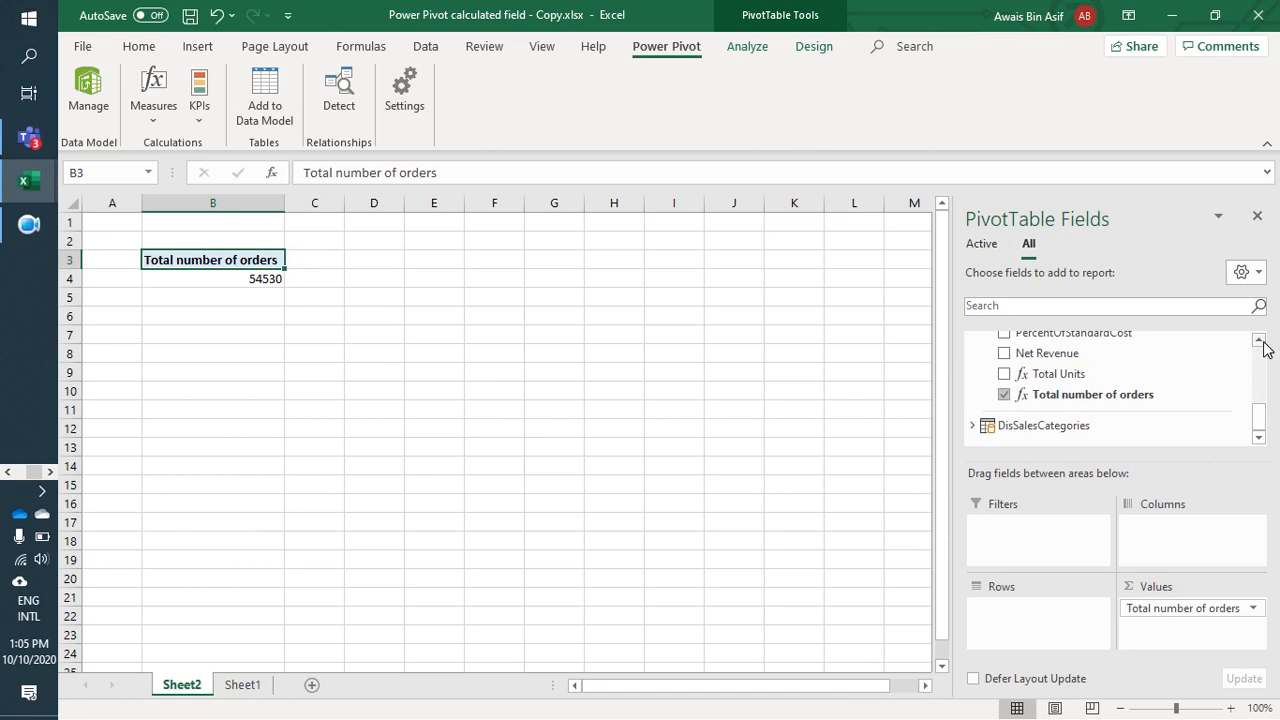
Step: Add the Month field from dCalendar to the PivotTable rows
scroll(1263, 343, "up", 3)
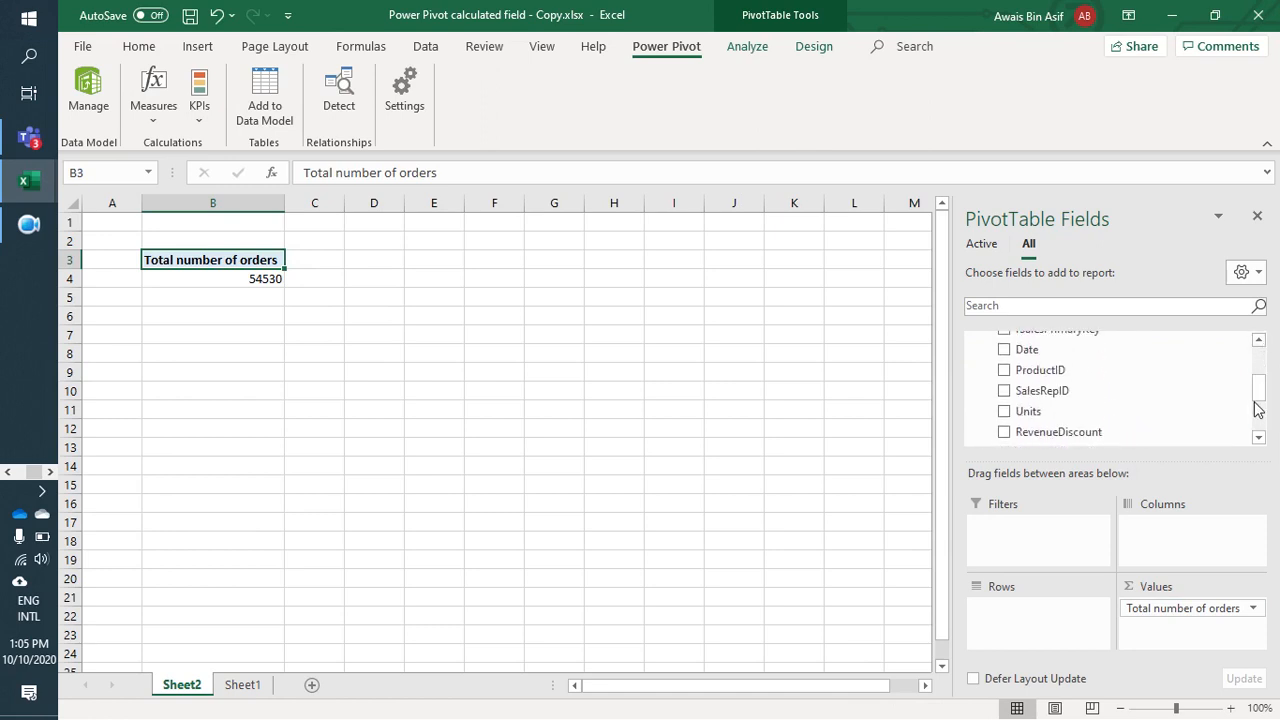
left_click_drag(1258, 408, 1260, 360)
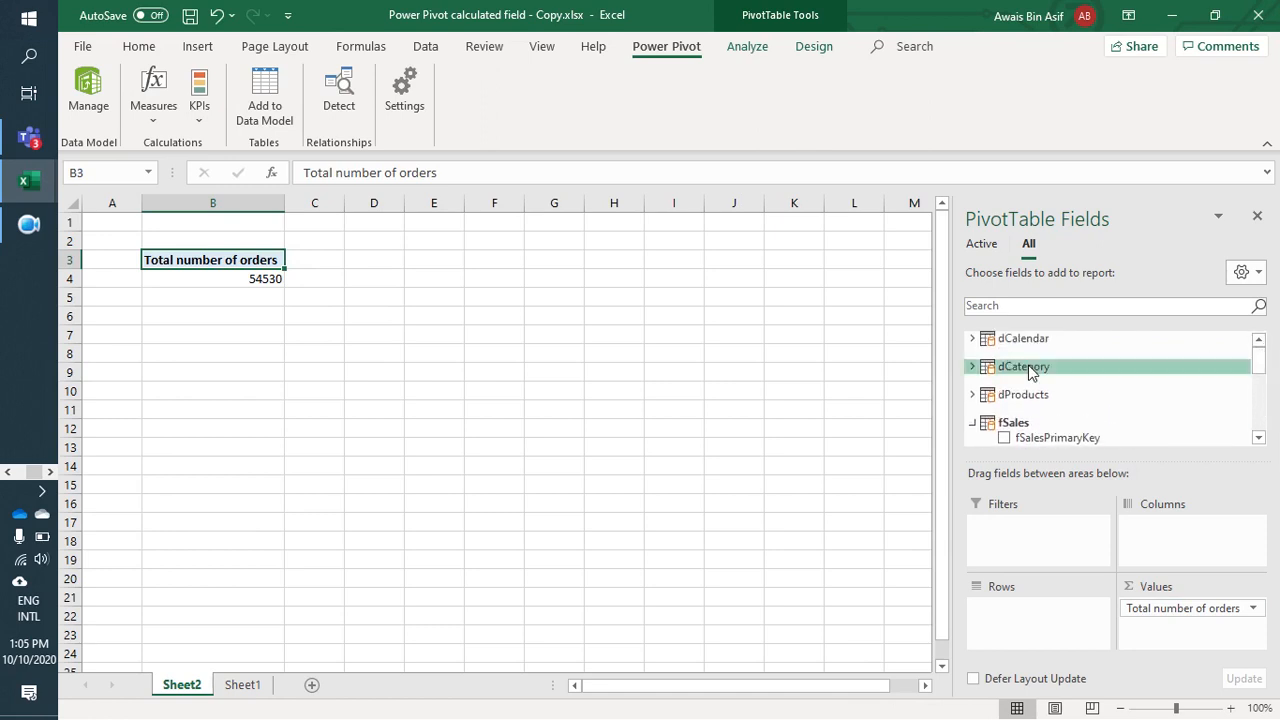
left_click(972, 339)
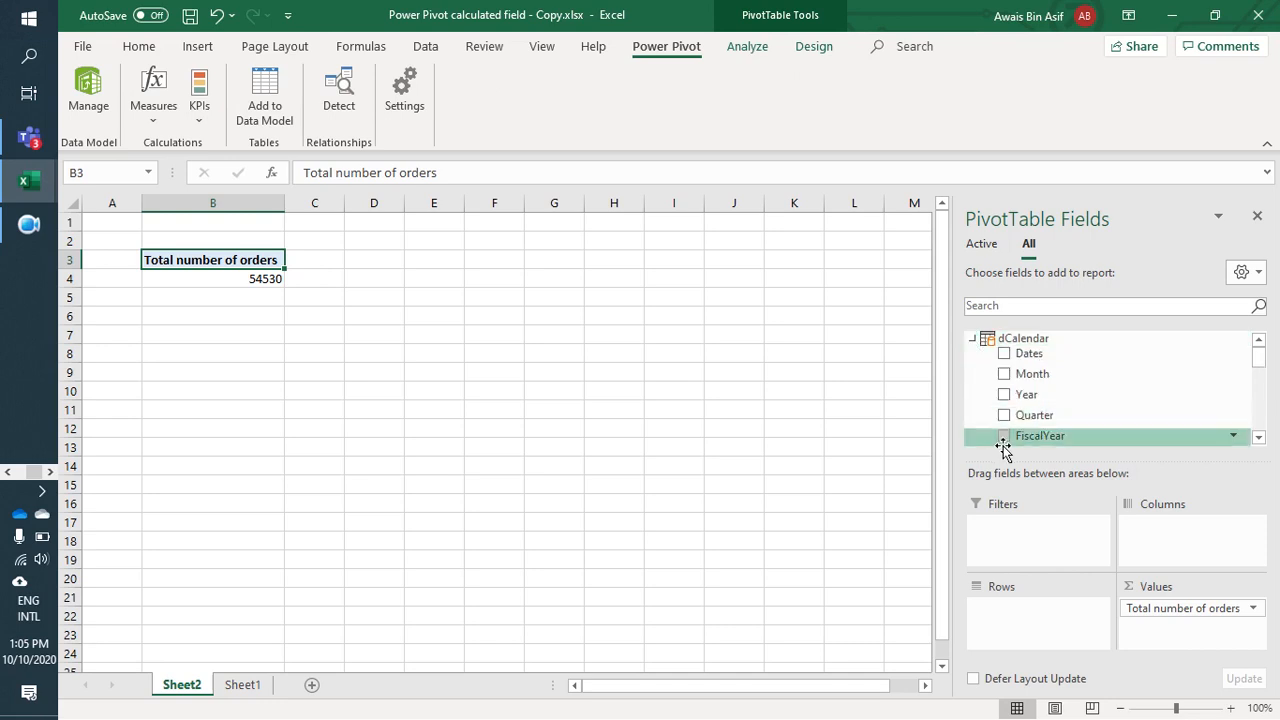
left_click(1004, 374)
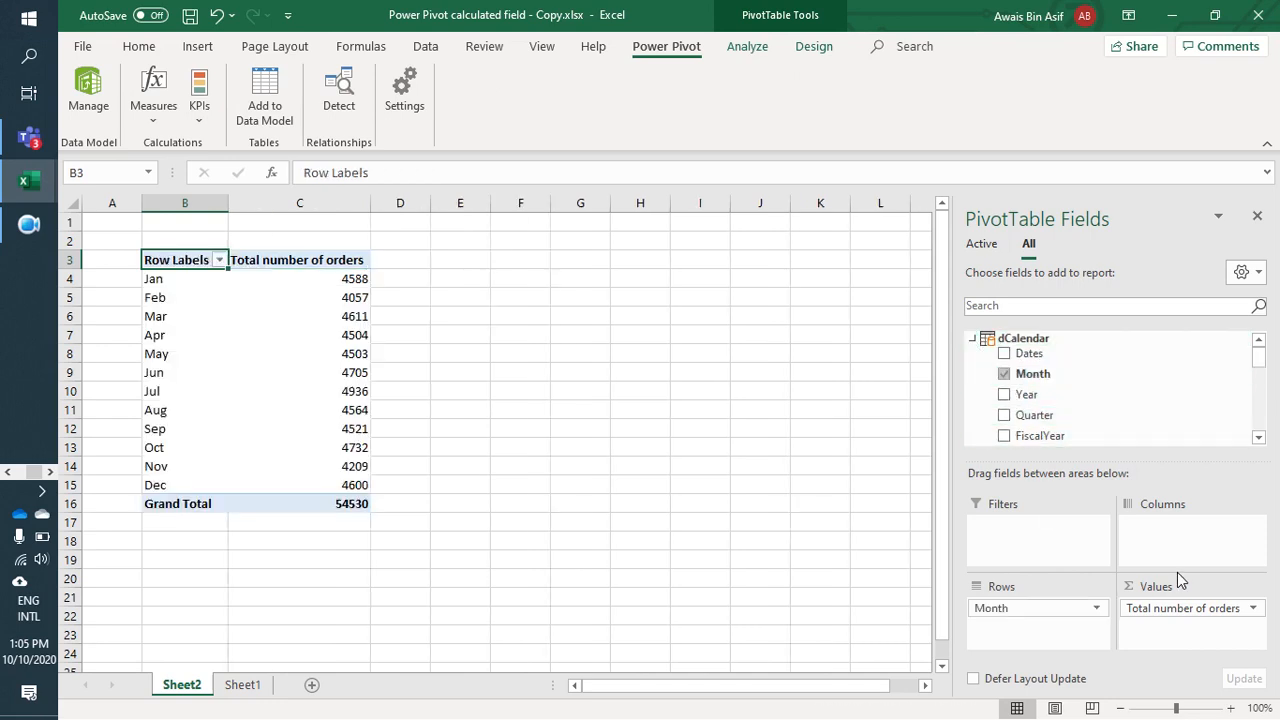
Step: Examine the total number of orders for each month in the PivotTable
left_click(178, 303)
left_click(344, 319)
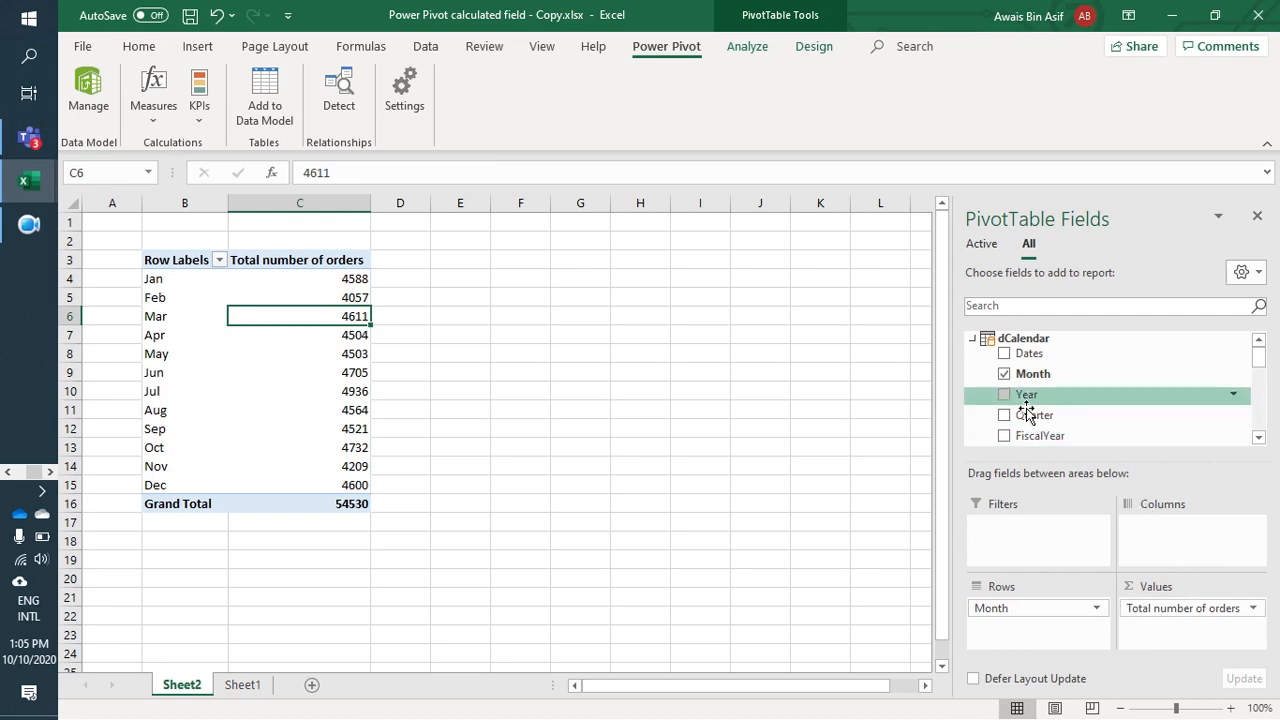
scroll(1030, 410, "down", 10)
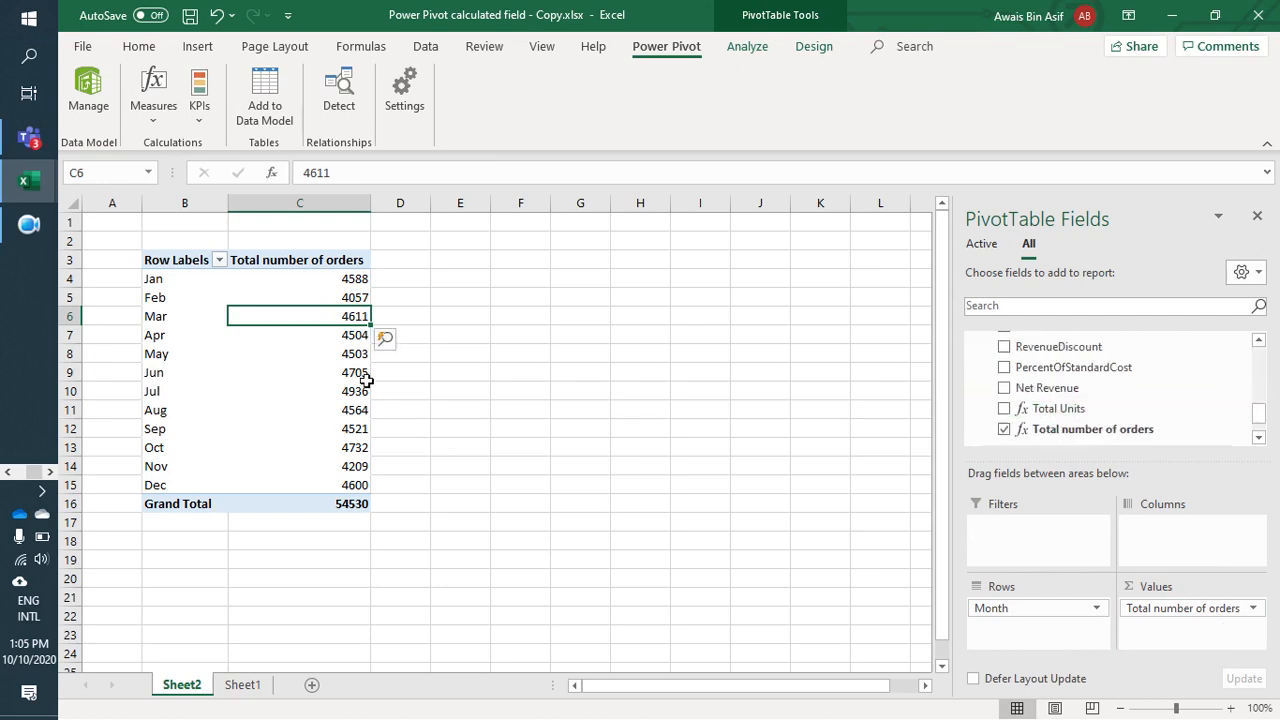
key("Down")
key("Down")
key("Down")
key("Down")
key("Down")
key("Up")
key("Up")
key("Up")
key("Up")
key("Up")
key("Up")
key("Up")
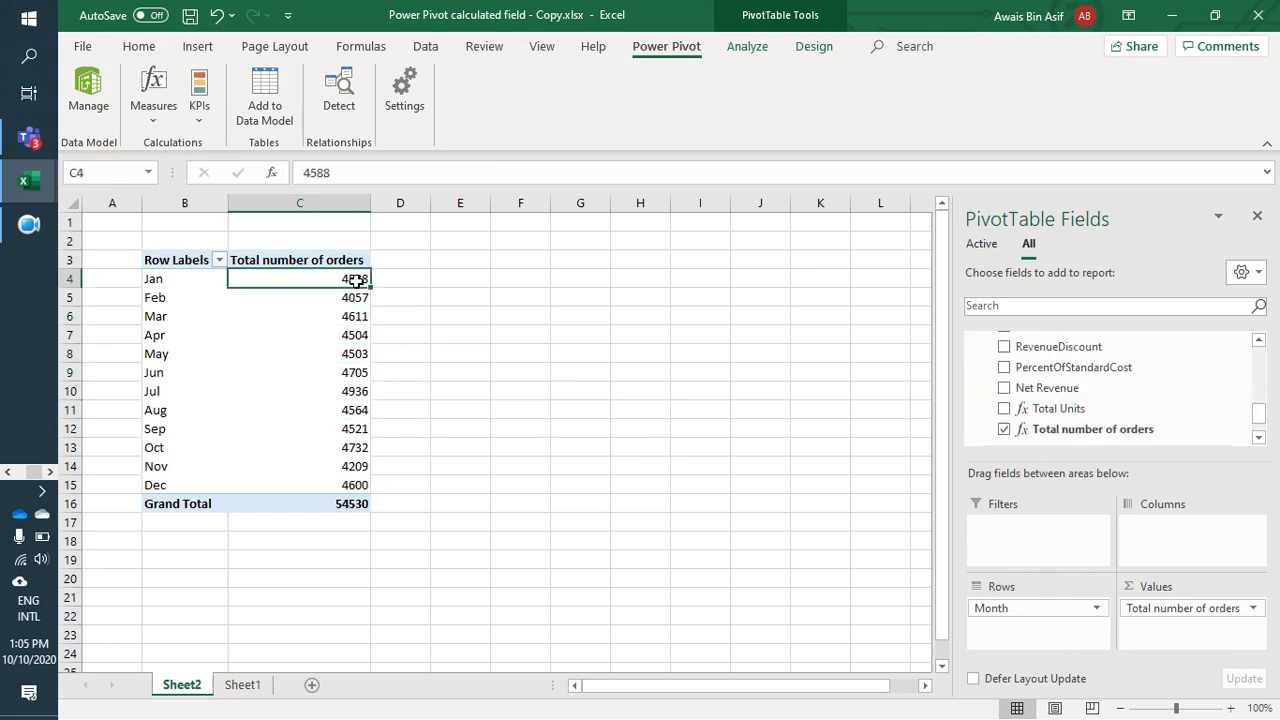
key("Down")
key("Down")
key("Down")
key("Down")
key("Down")
key("Down")
key("Down")
key("Down")
key("Down")
key("Down")
key("Down")
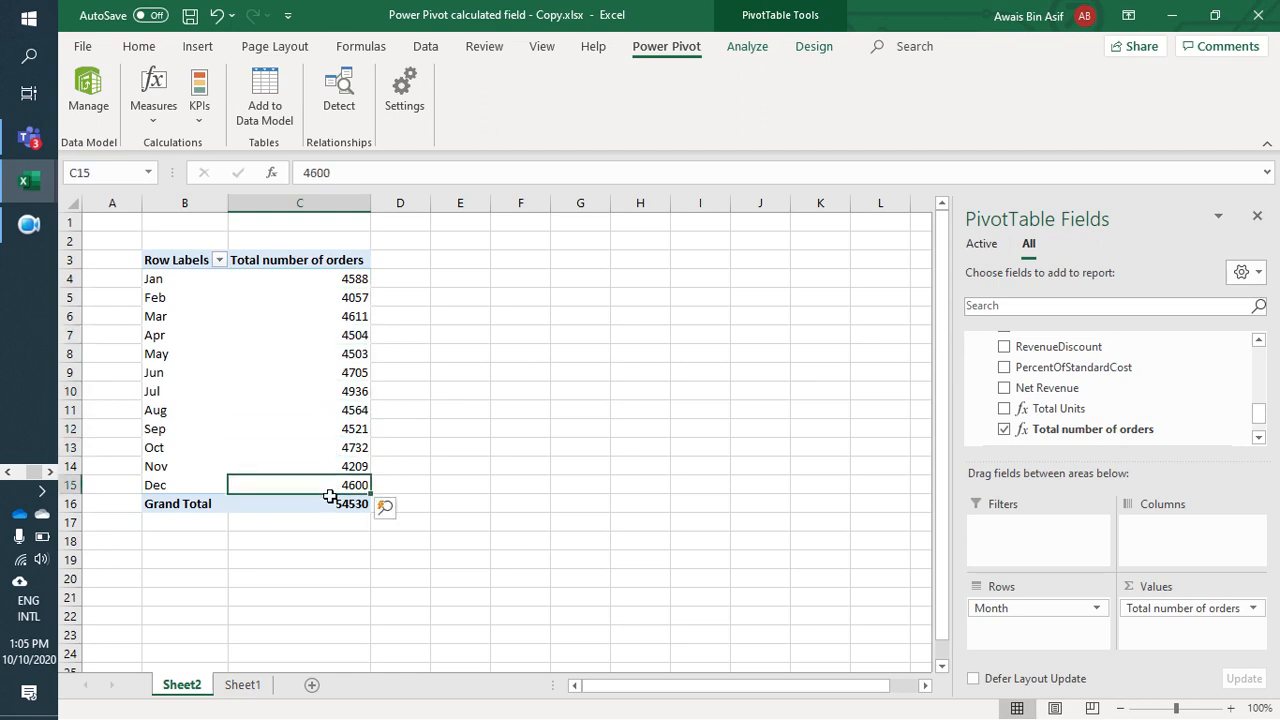
key("Up")
key("Up")
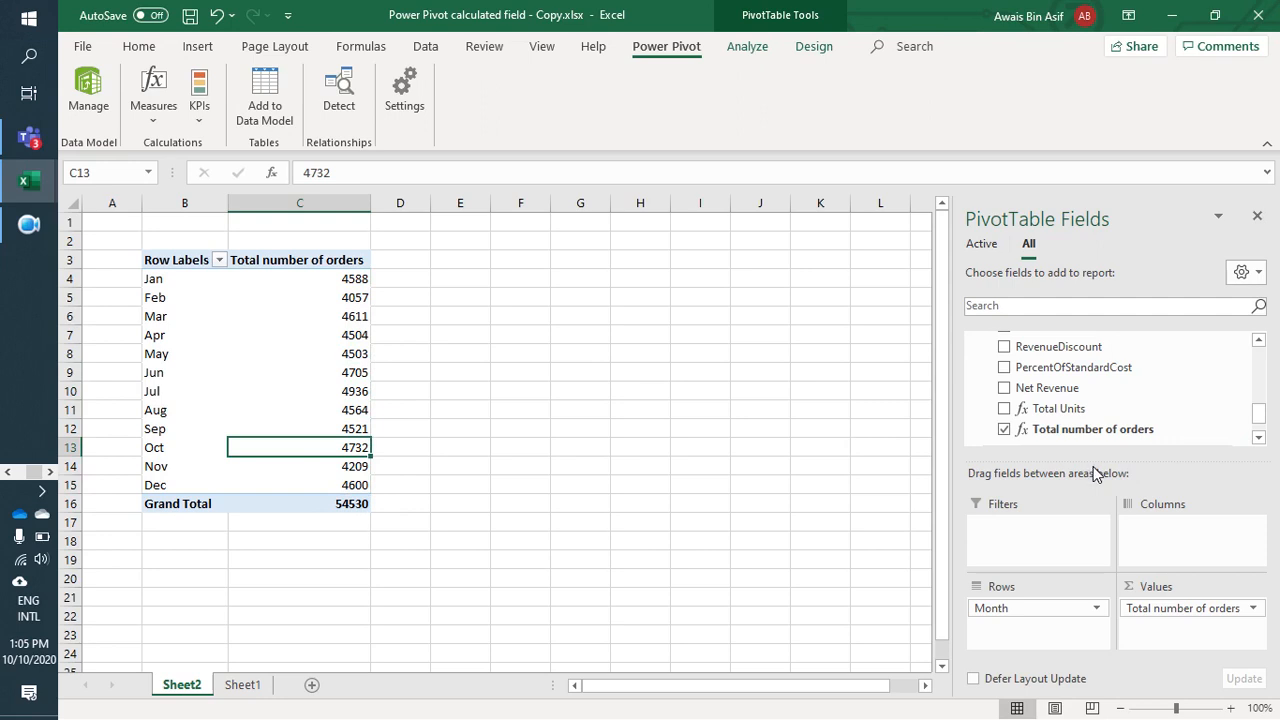
Step: Switch to Power Pivot and review the Total Units and Total number of orders formulas in the fSales table
left_click(1176, 14)
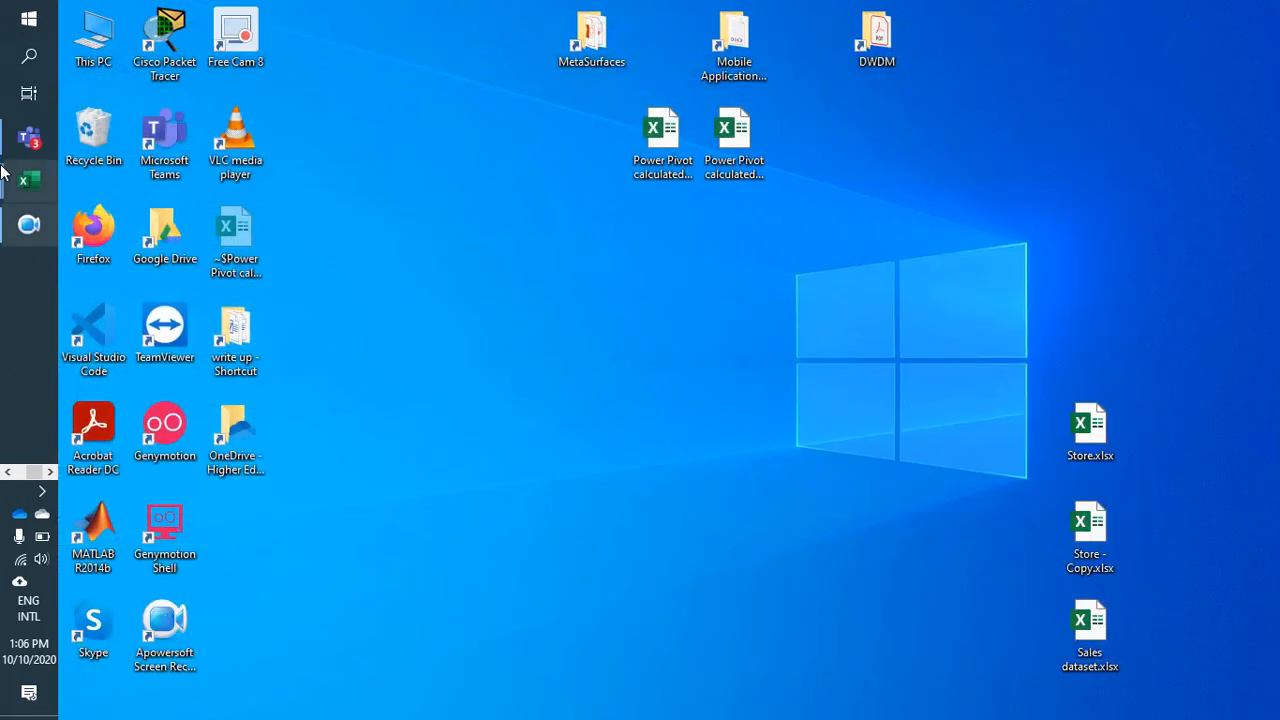
mouse_move(28, 181)
left_click(155, 205)
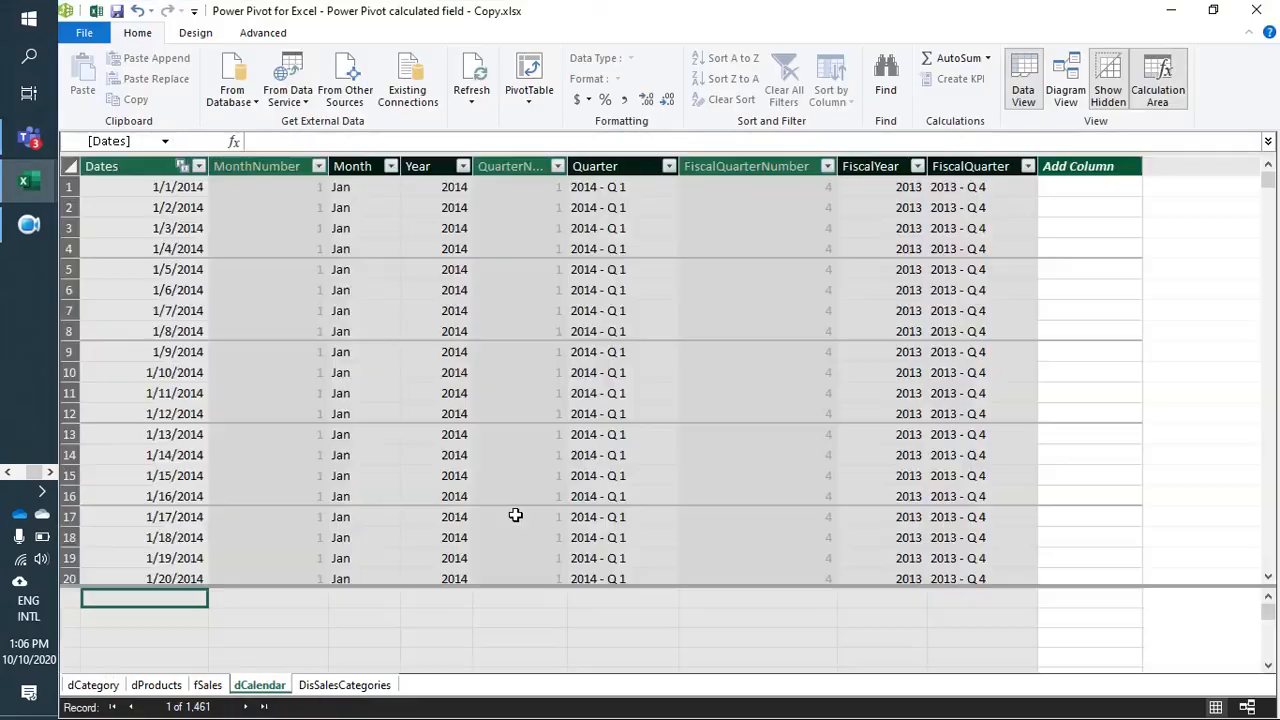
left_click(208, 685)
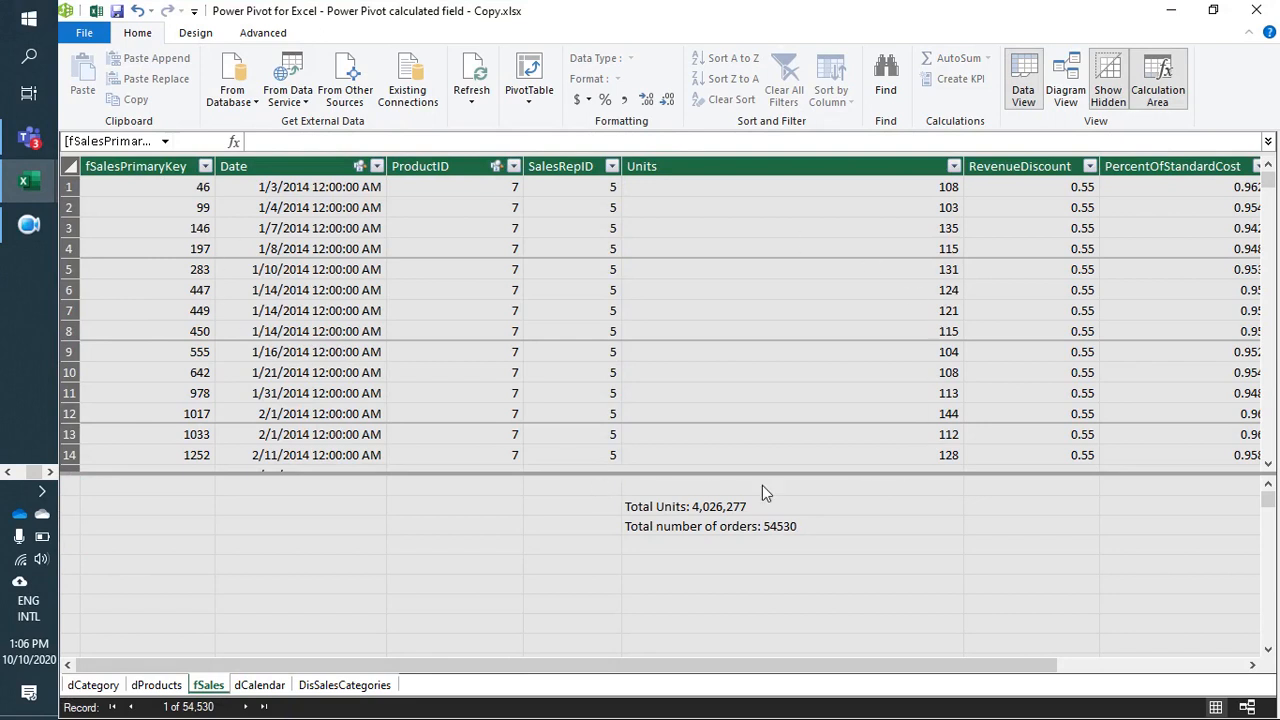
left_click(654, 527)
left_click(658, 510)
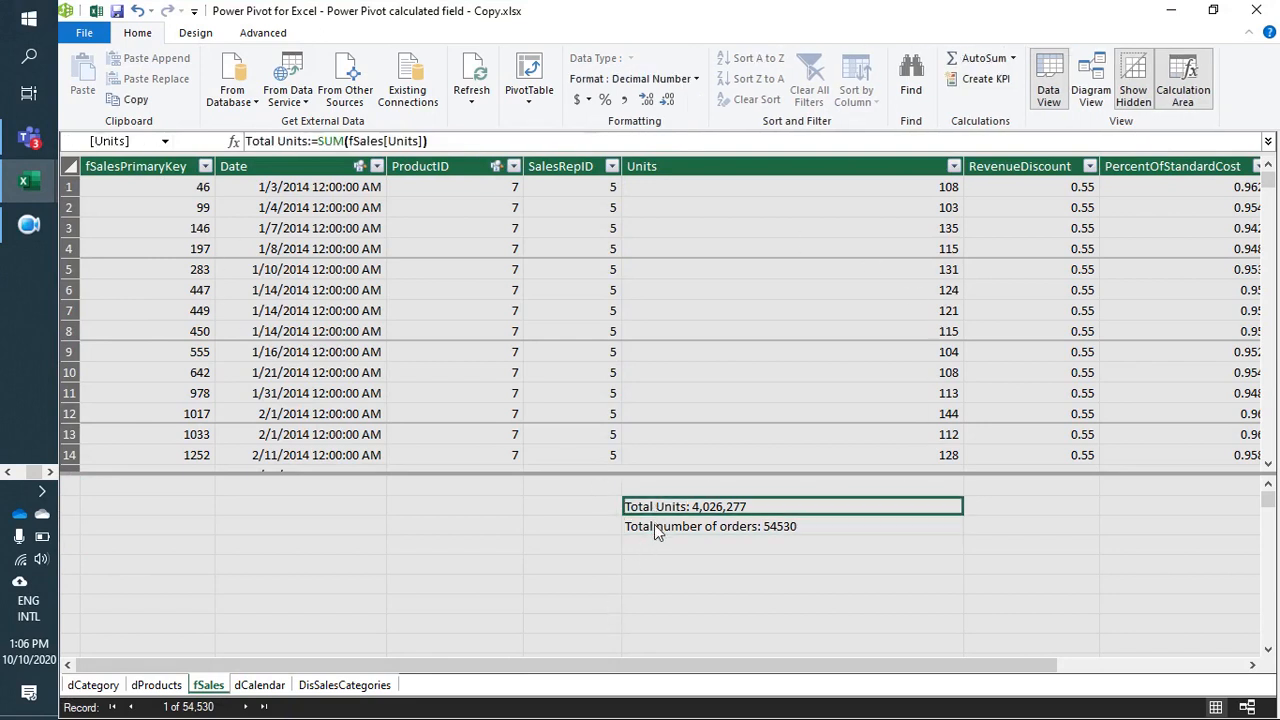
left_click(657, 527)
left_click(658, 508)
left_click(657, 527)
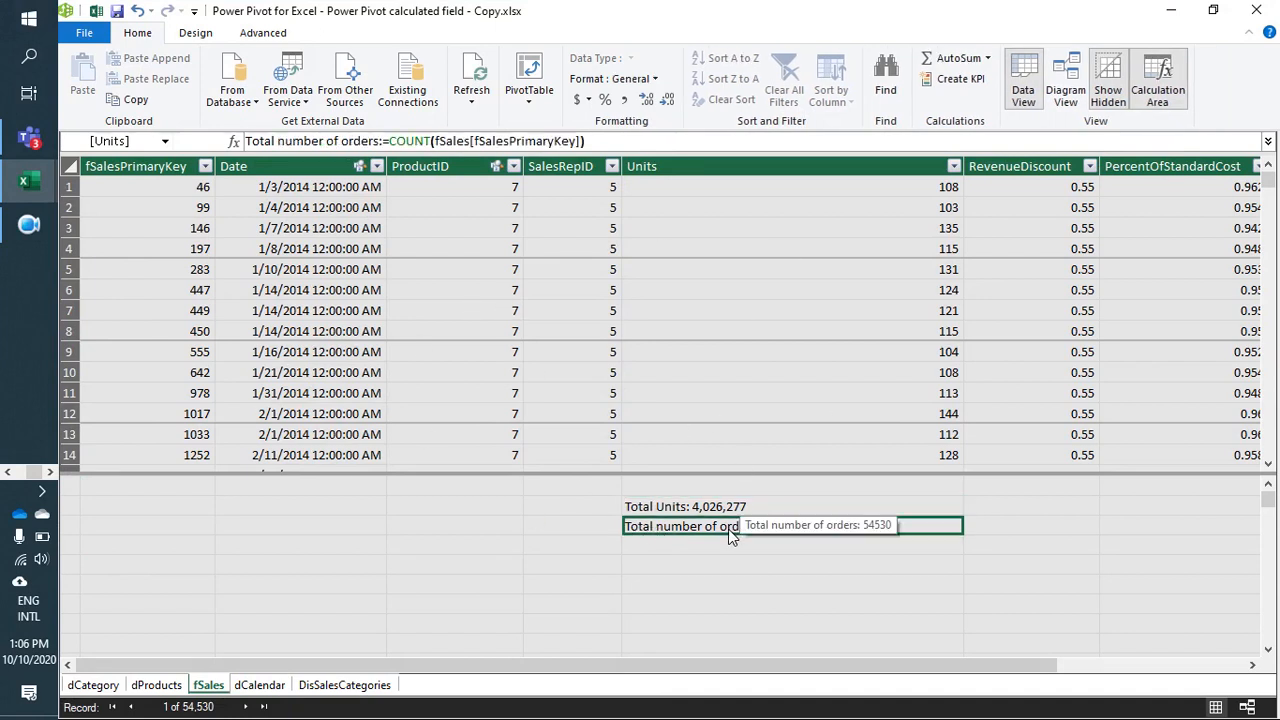
Step: Switch back to the Excel workbook and select the June order count in the PivotTable
left_click(1172, 10)
mouse_move(48, 177)
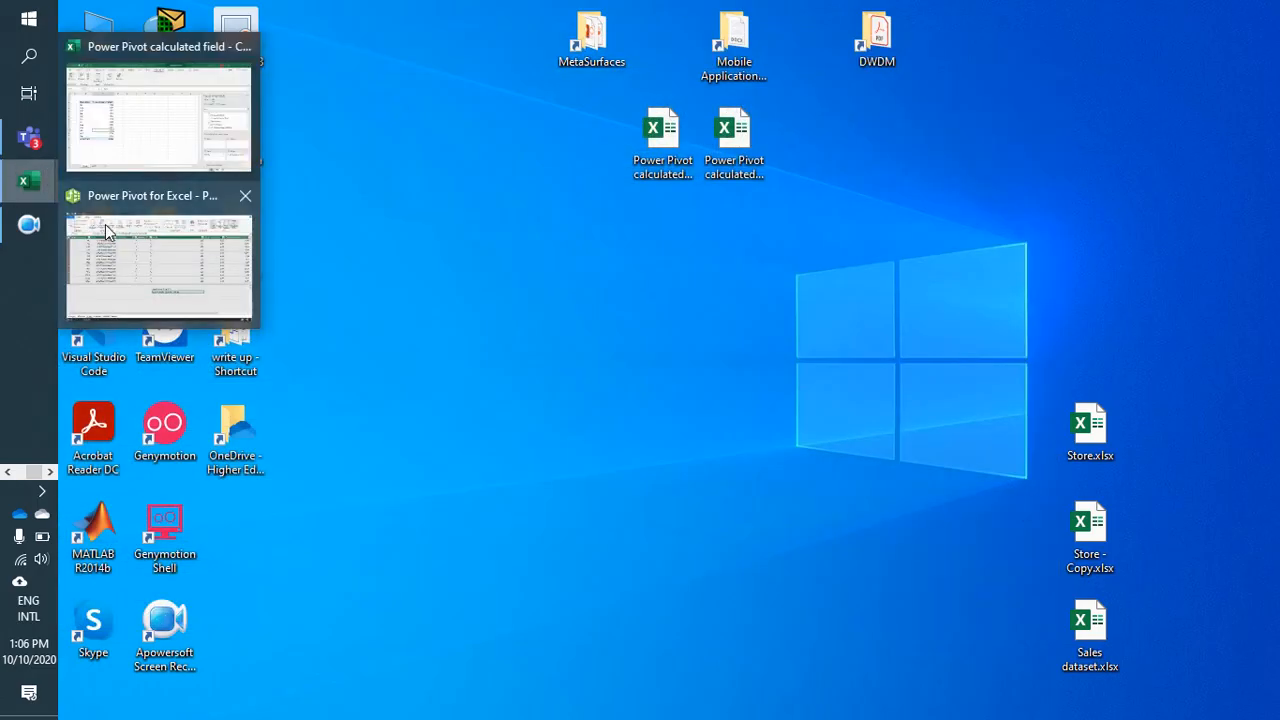
left_click(159, 146)
left_click(296, 378)
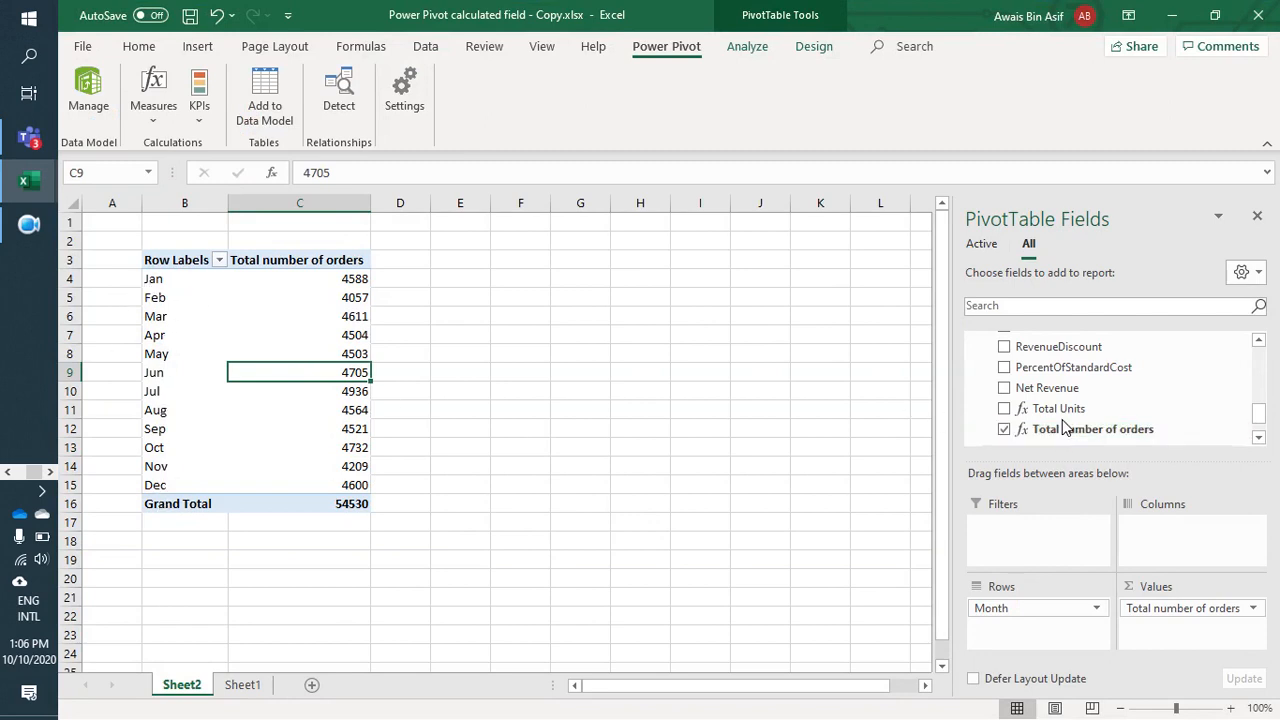
Step: Look through the dCalendar fields and the fSales fields and measures available to the PivotTable
scroll(1062, 428, "up", 5)
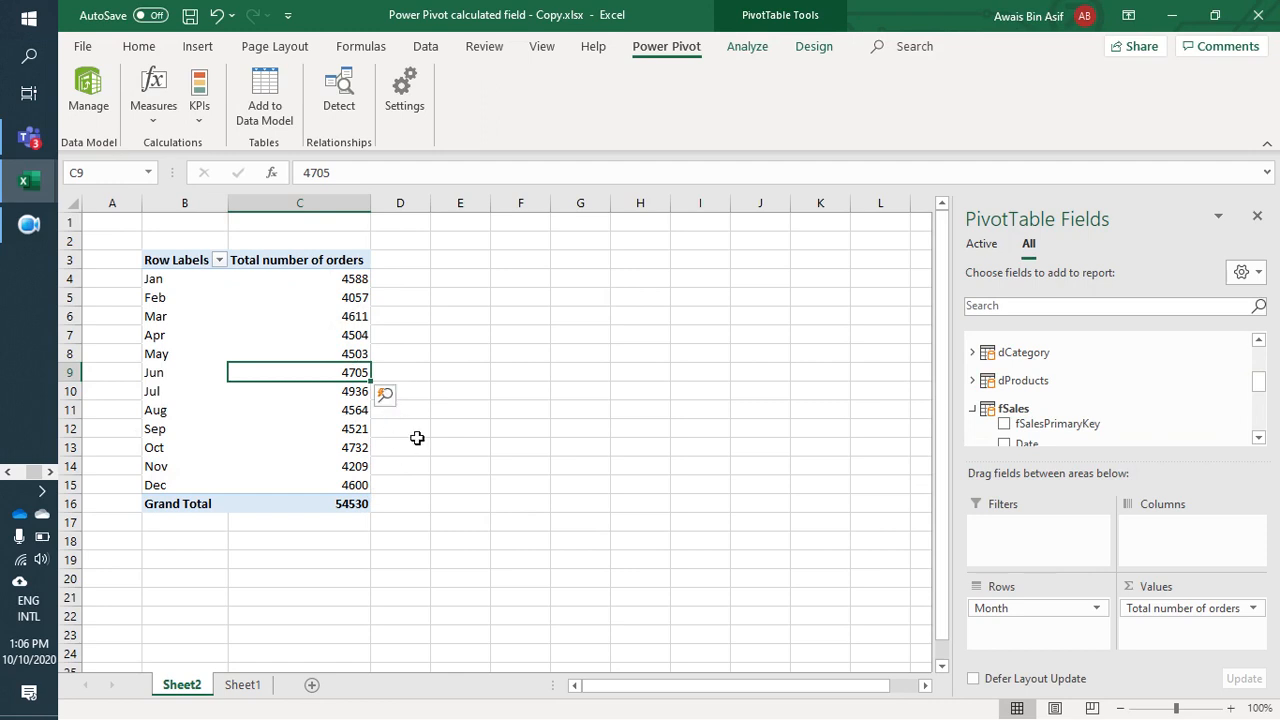
left_click(979, 379)
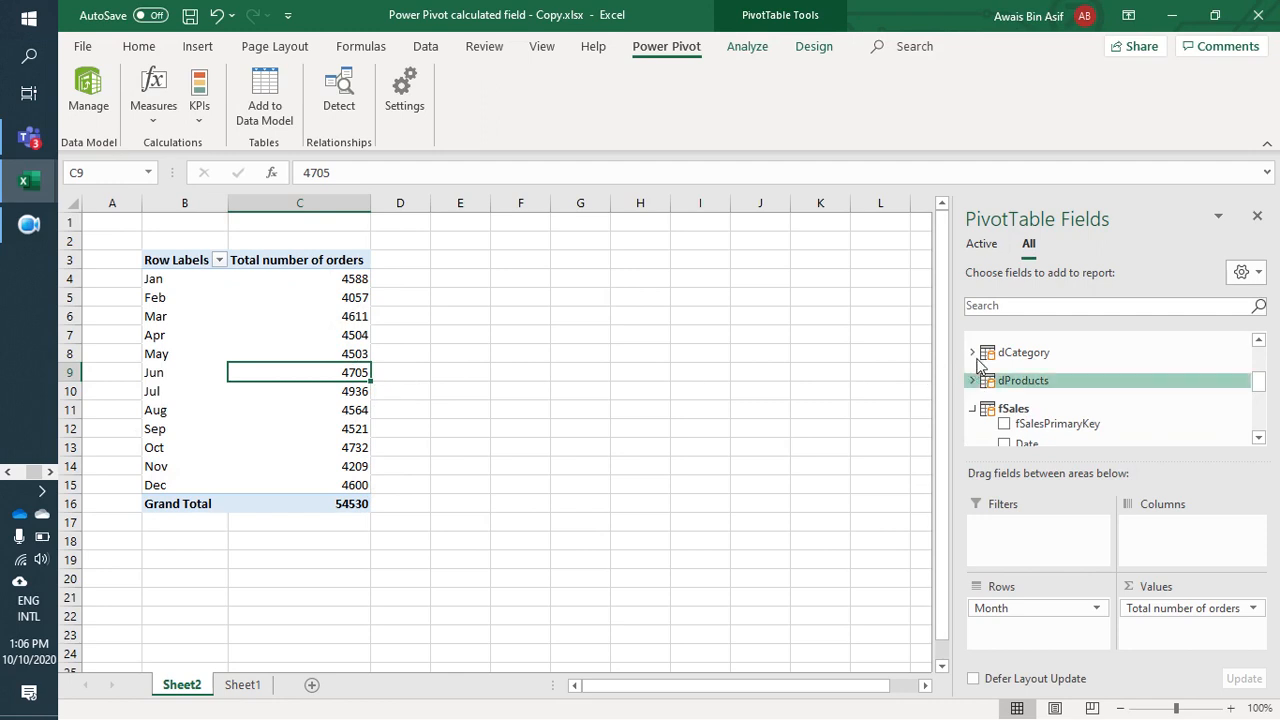
scroll(1000, 410, "up", 3)
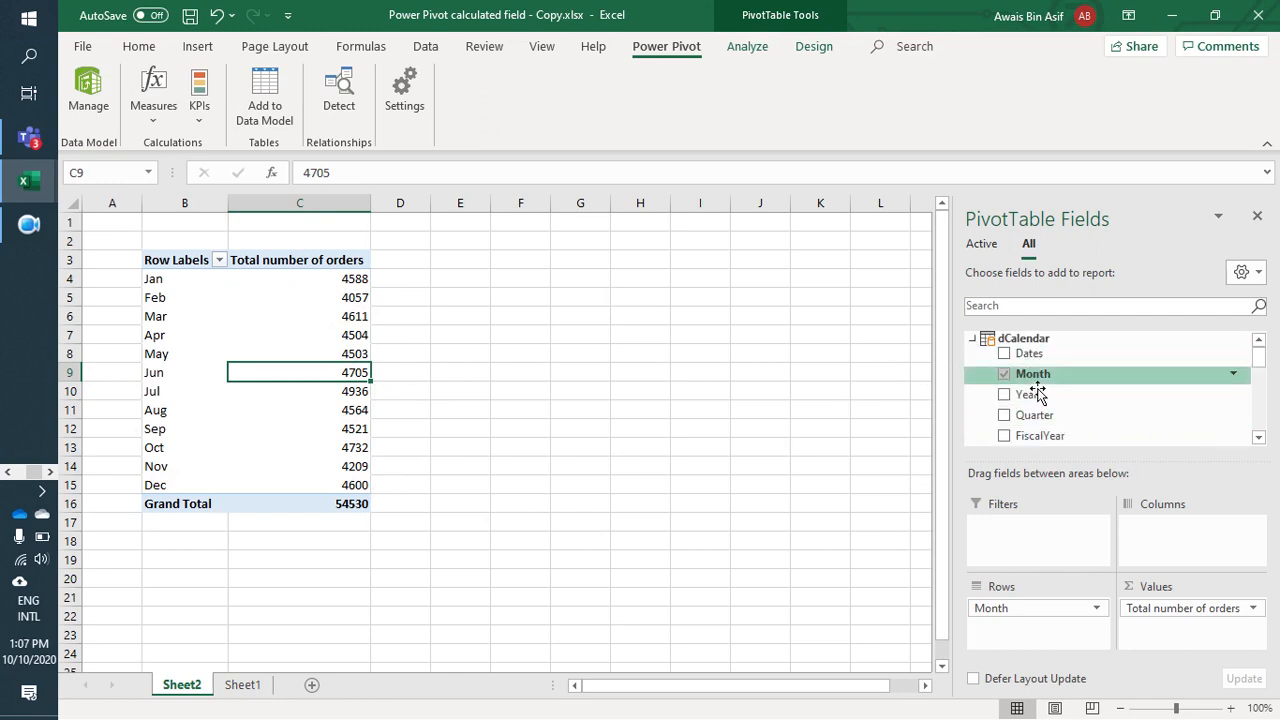
left_click(1258, 437)
left_click(1258, 437)
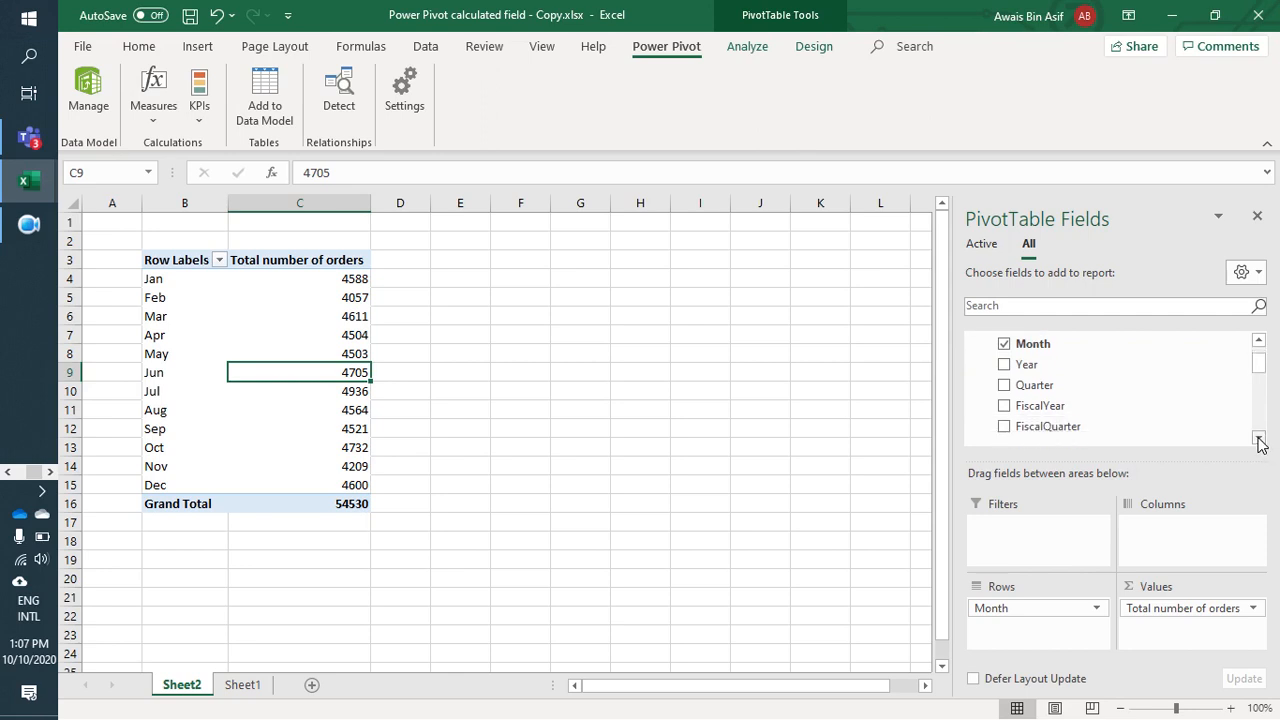
left_click(1259, 439)
left_click(1259, 439)
left_click(1259, 439)
left_click(1259, 439)
left_click(1259, 439)
left_click(1259, 439)
left_click(1259, 439)
left_click(1259, 439)
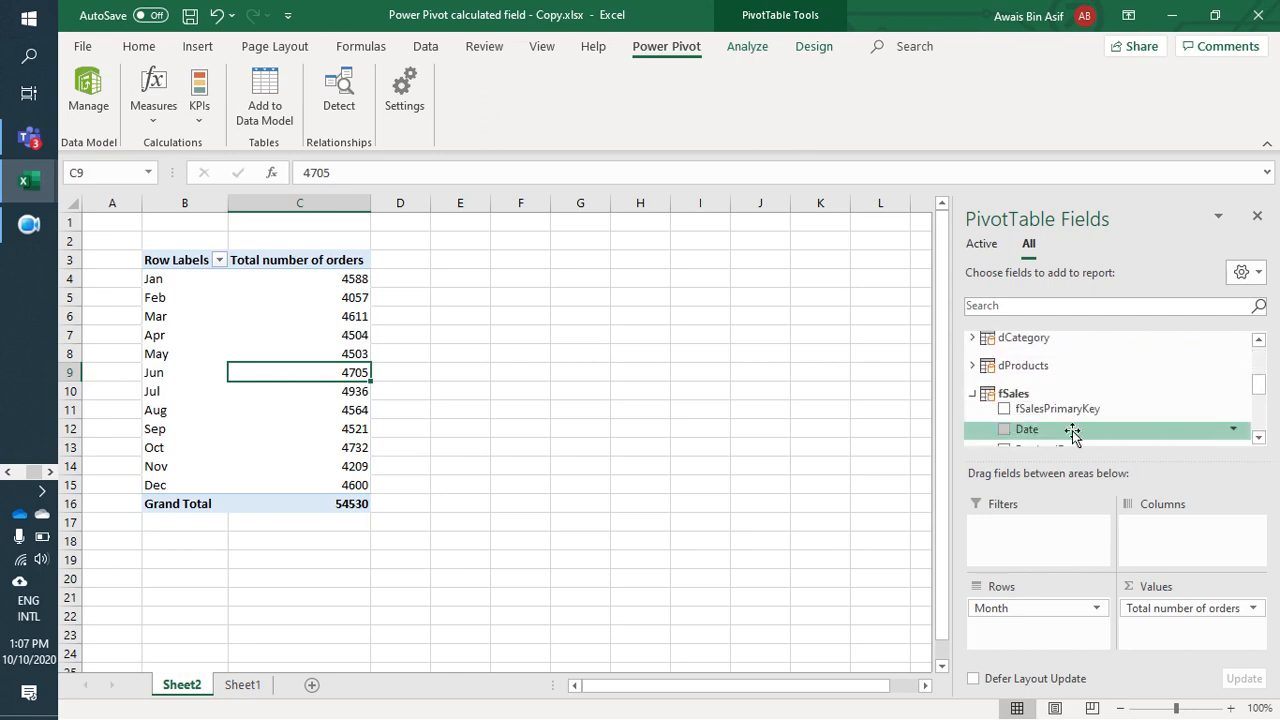
scroll(1071, 432, "down", 3)
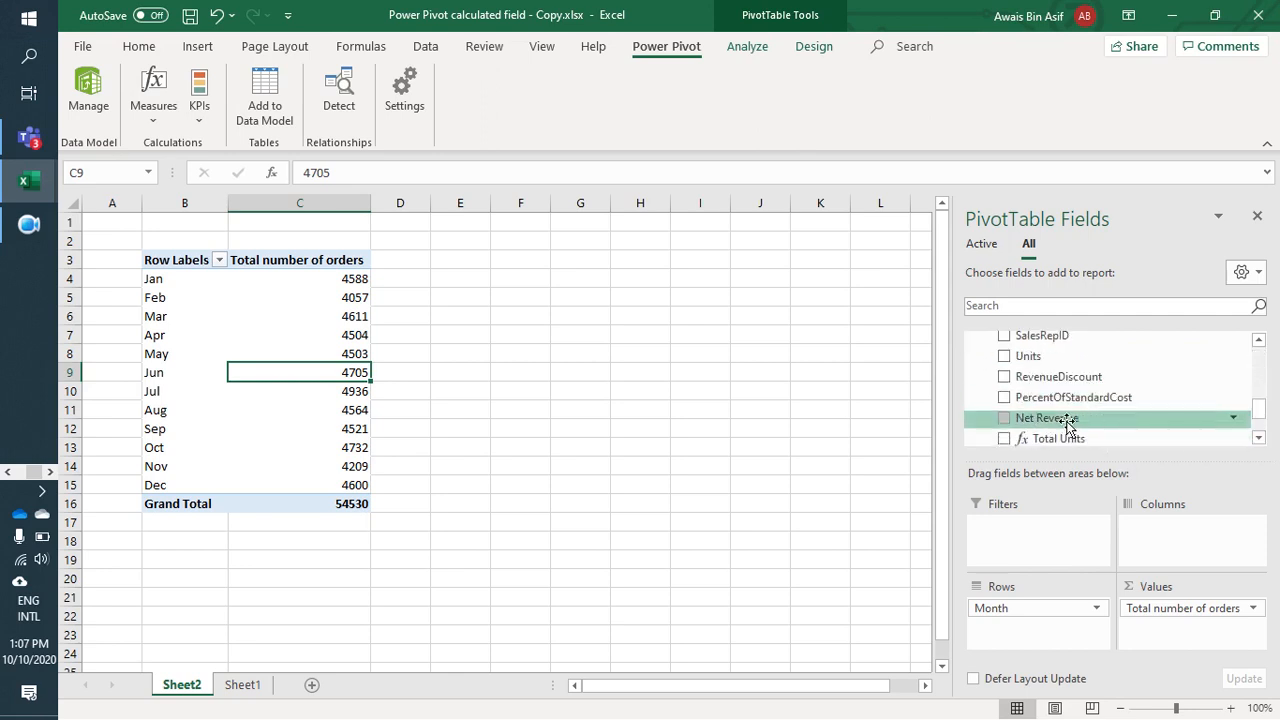
scroll(1060, 418, "down", 1)
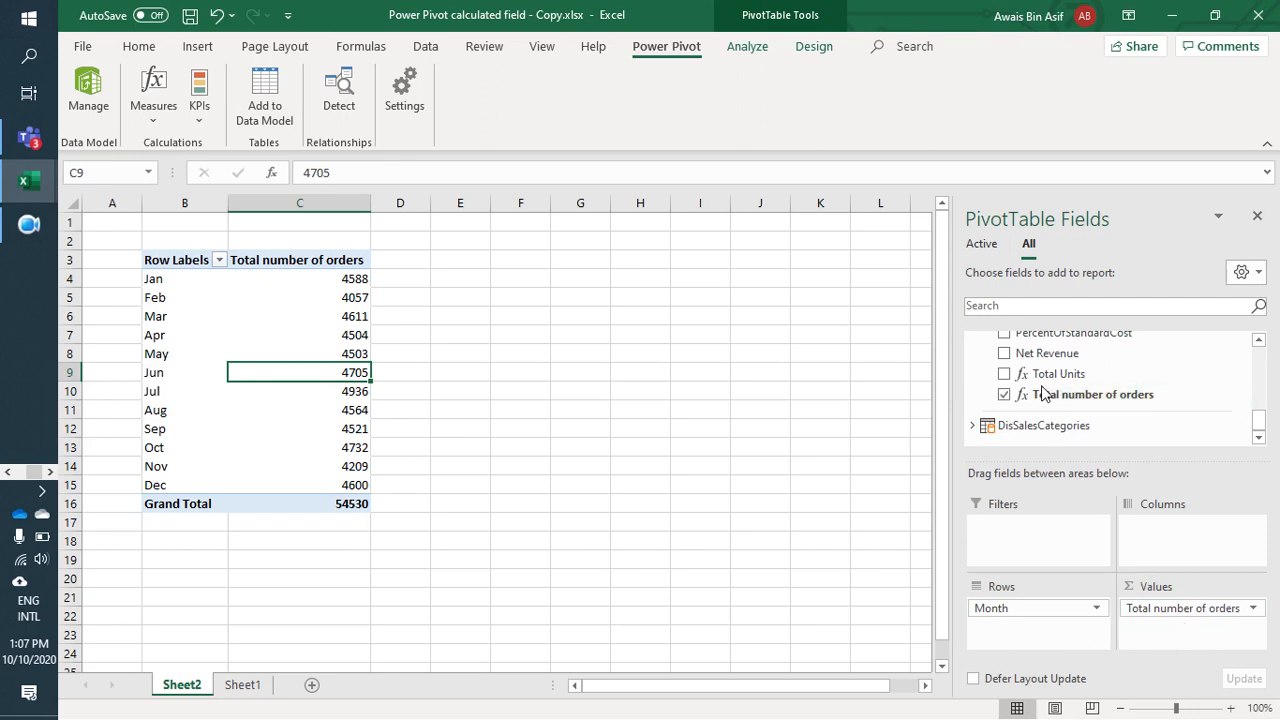
scroll(1060, 390, "up", 8)
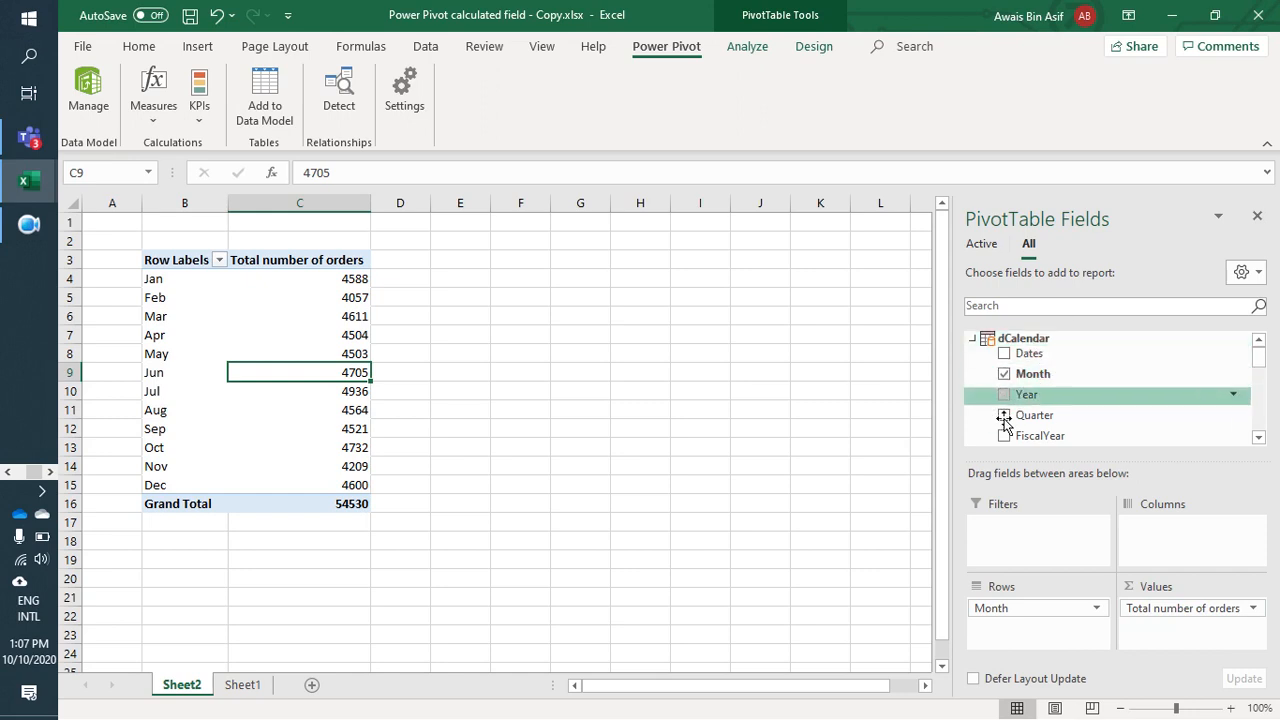
scroll(1035, 395, "down", 8)
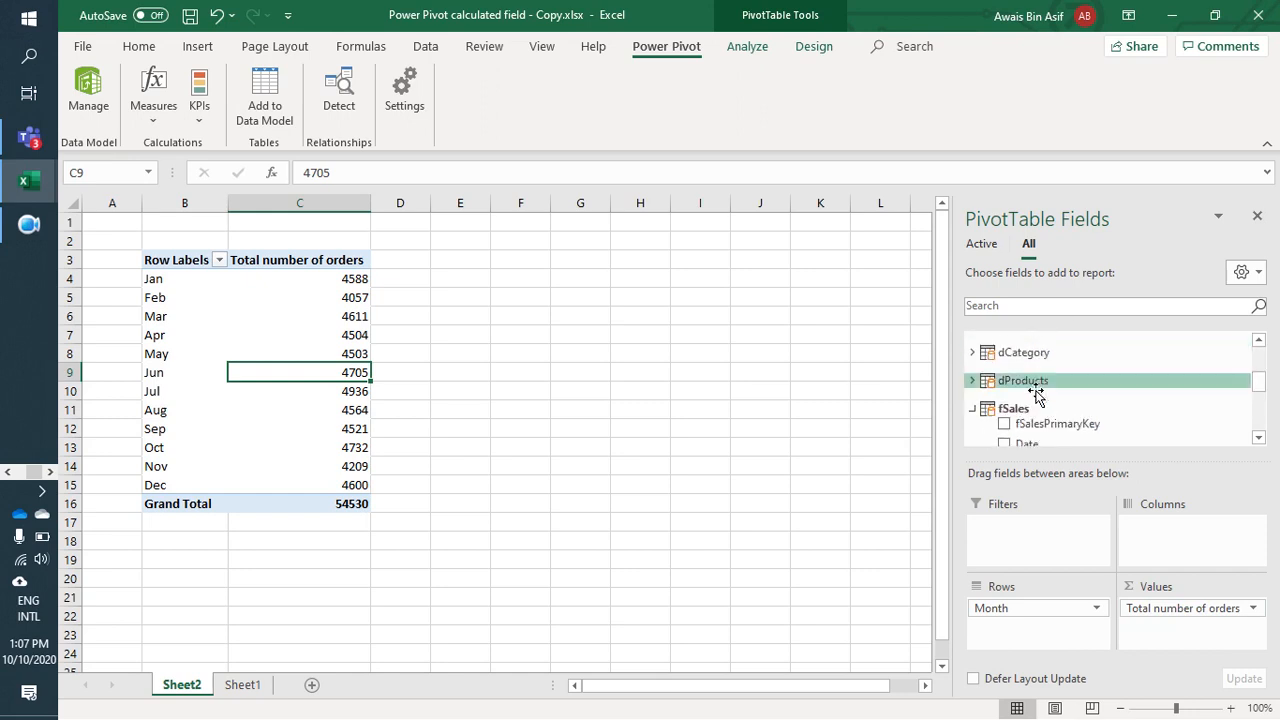
scroll(1040, 402, "down", 2)
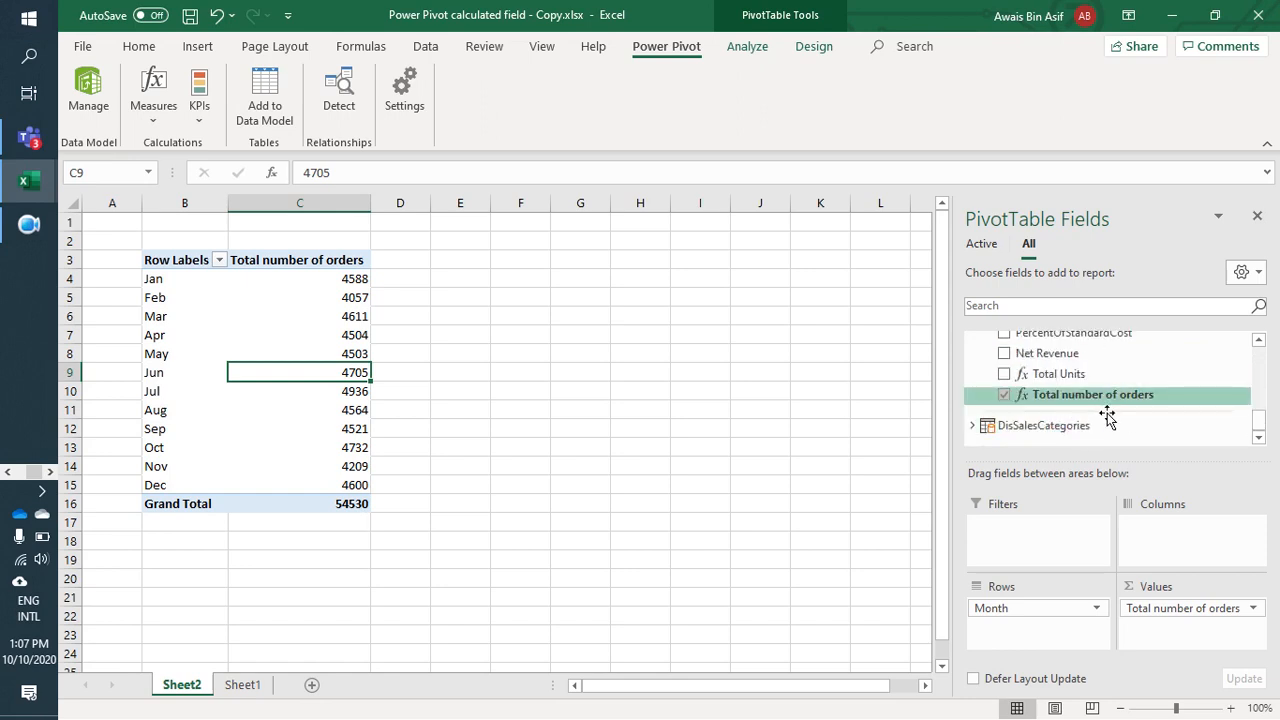
scroll(1110, 414, "up", 3)
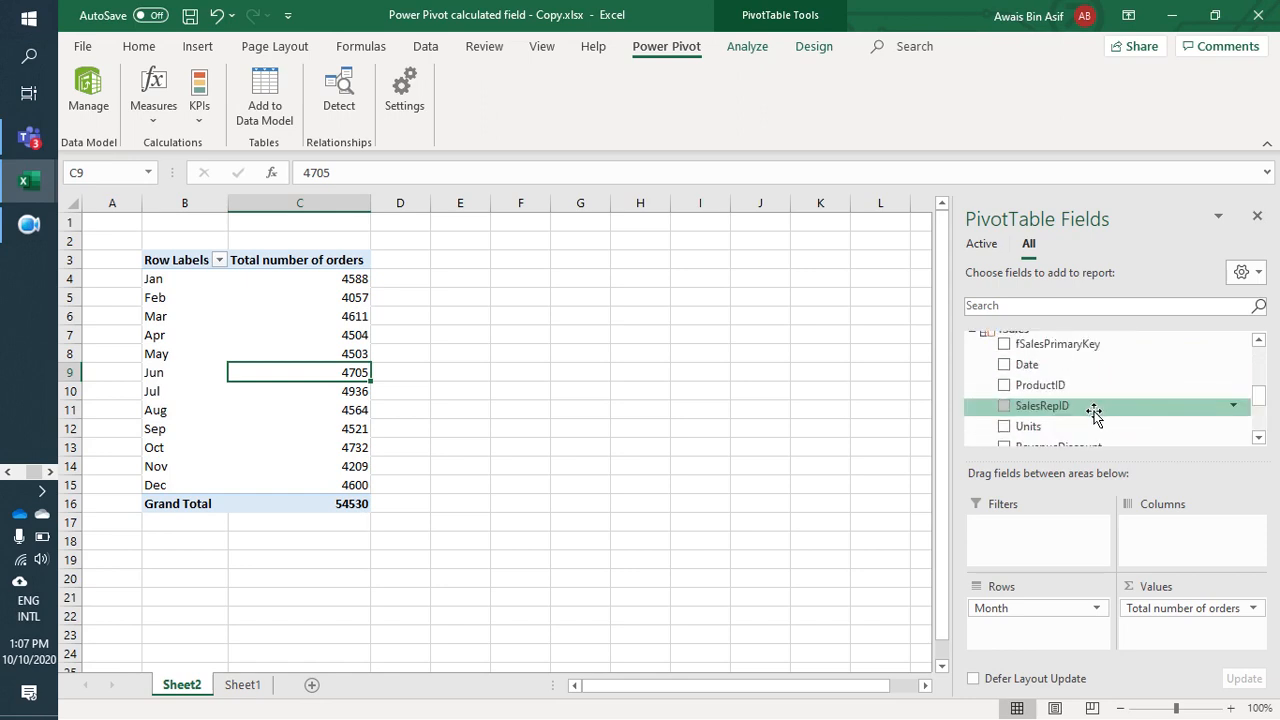
left_click(1174, 15)
mouse_move(29, 181)
left_click(115, 120)
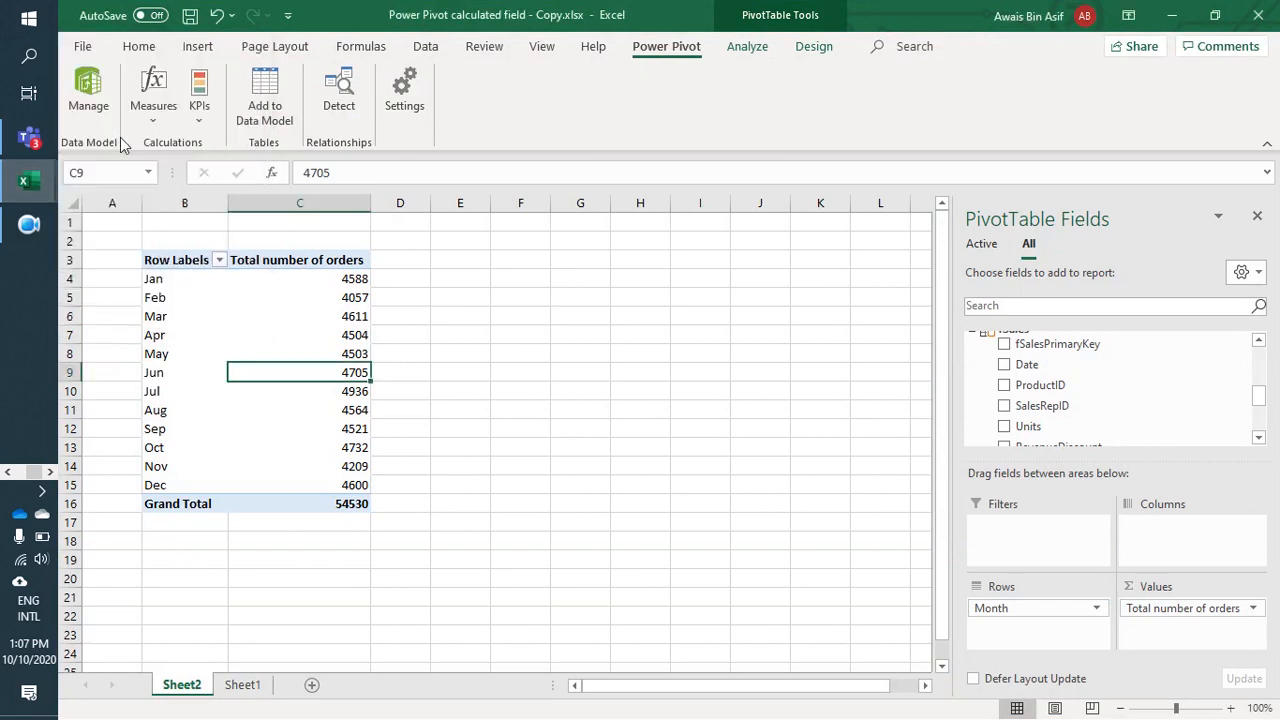
Step: Select the Total Revenue task on Sheet1 and switch to the Power Pivot window
left_click(242, 684)
left_click(333, 479)
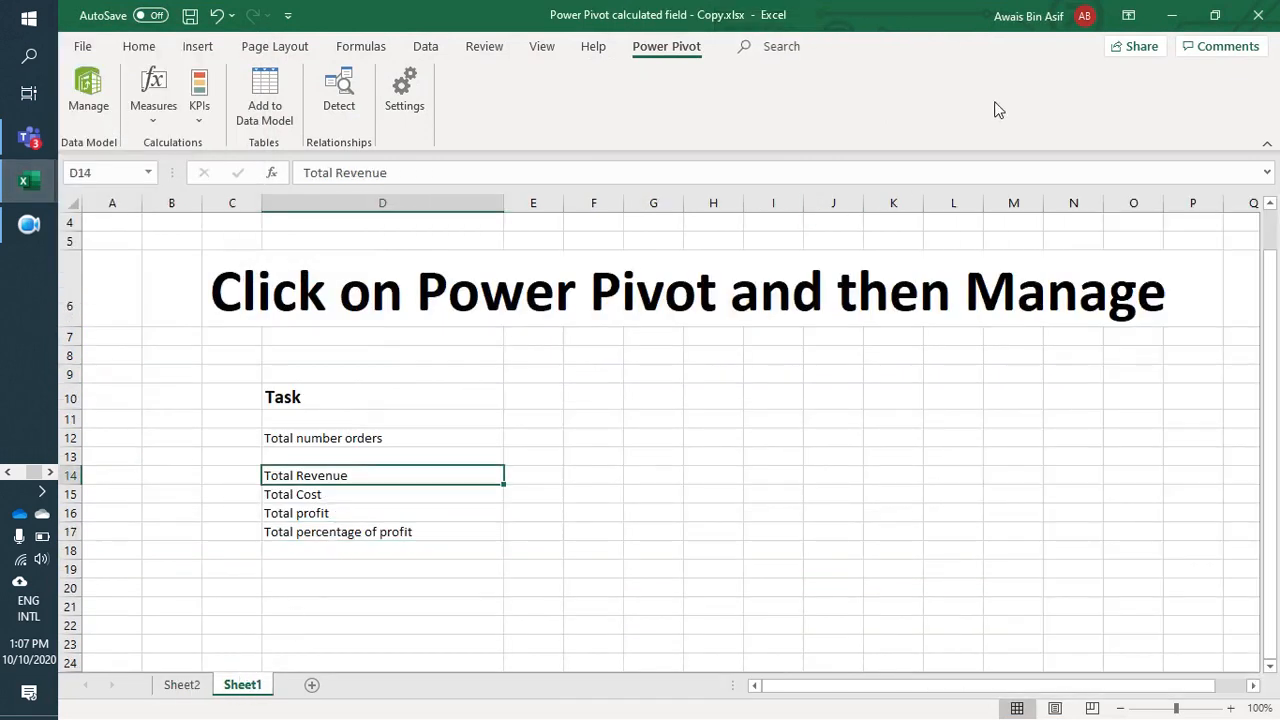
key("alt+Tab")
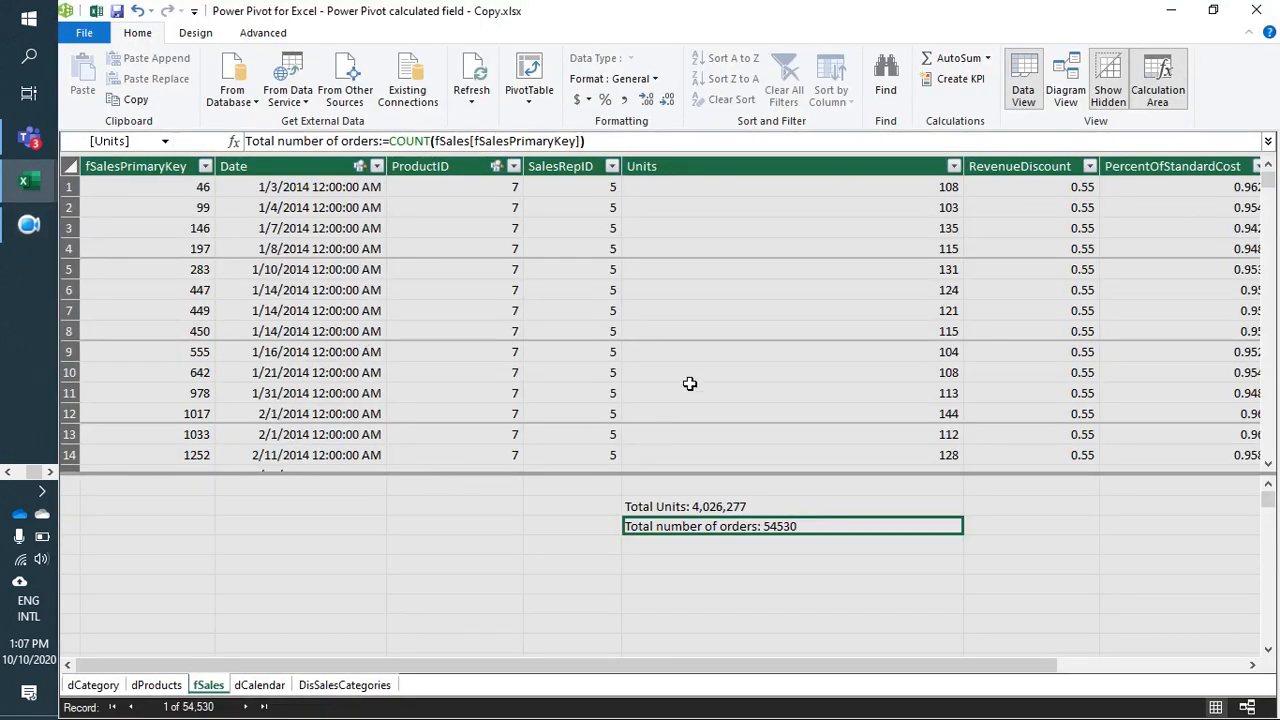
Step: Review the formula of the Net Revenue column in the fSales table
left_click(758, 333)
key("Right")
key("Right")
key("Right")
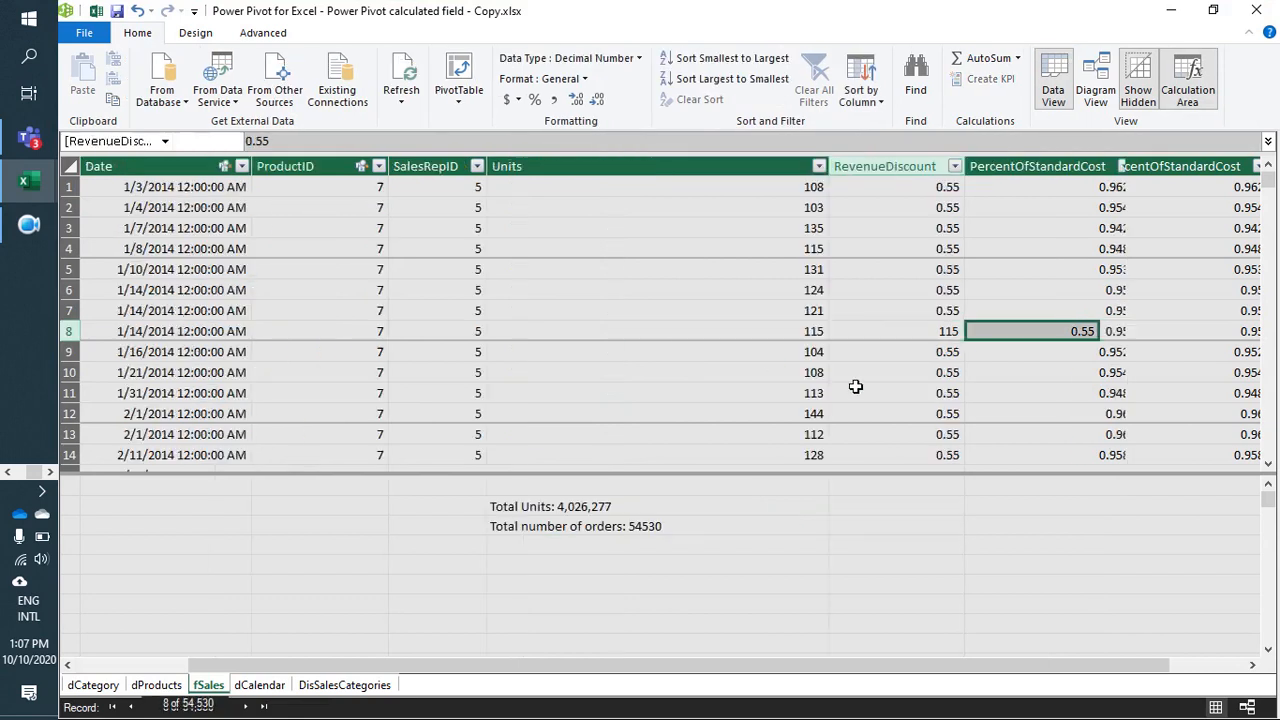
key("Right")
key("Left")
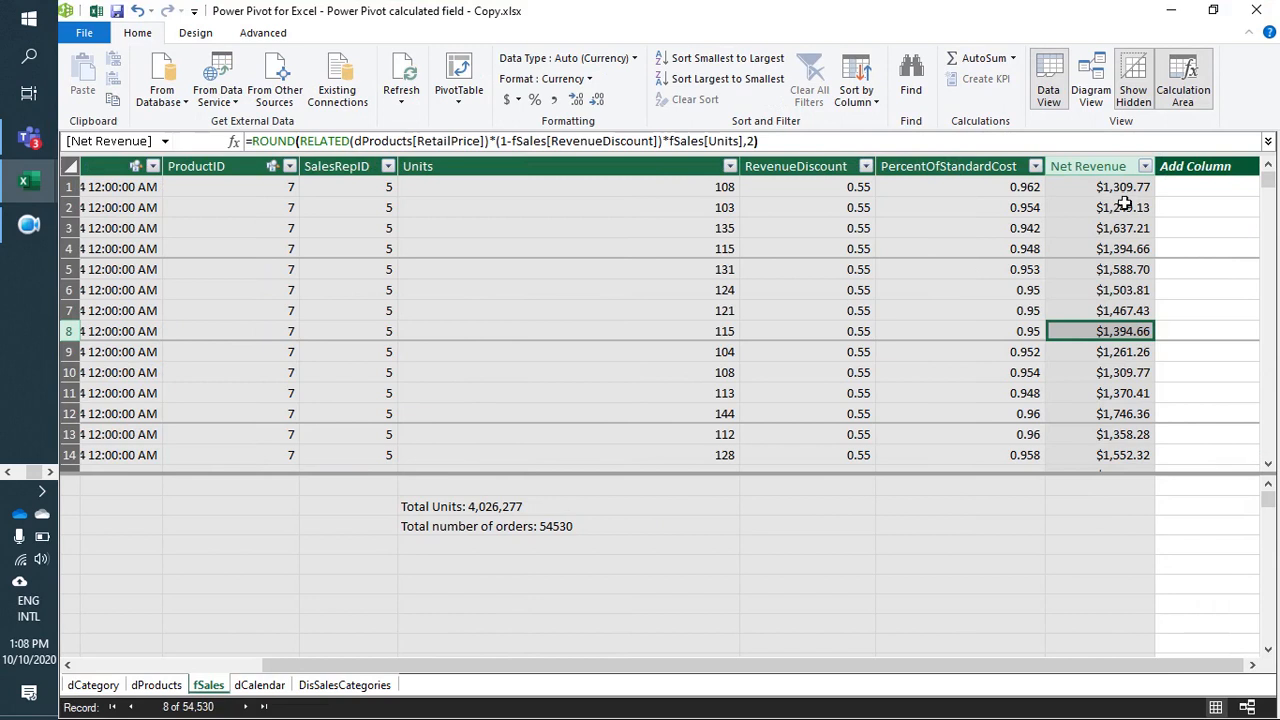
key("ctrl+Up")
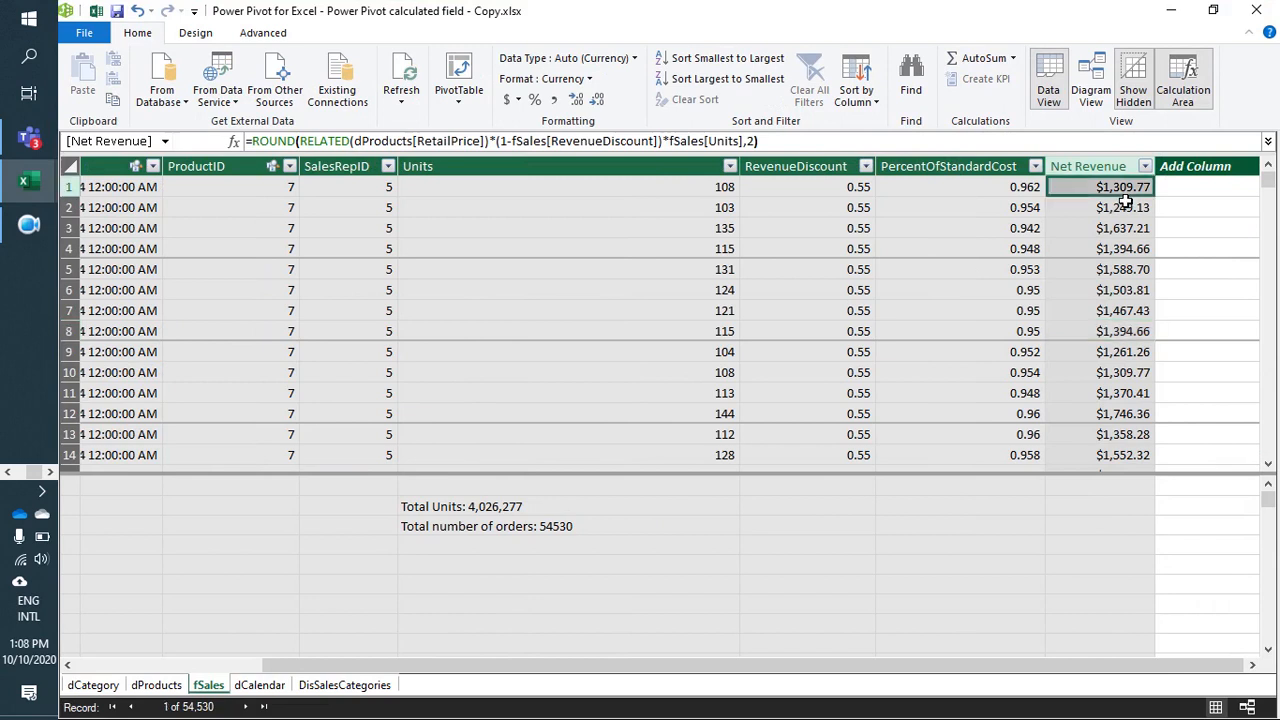
Step: Start a measure named Total Revenue in the calculation area cell below Total number of orders
left_click(461, 549)
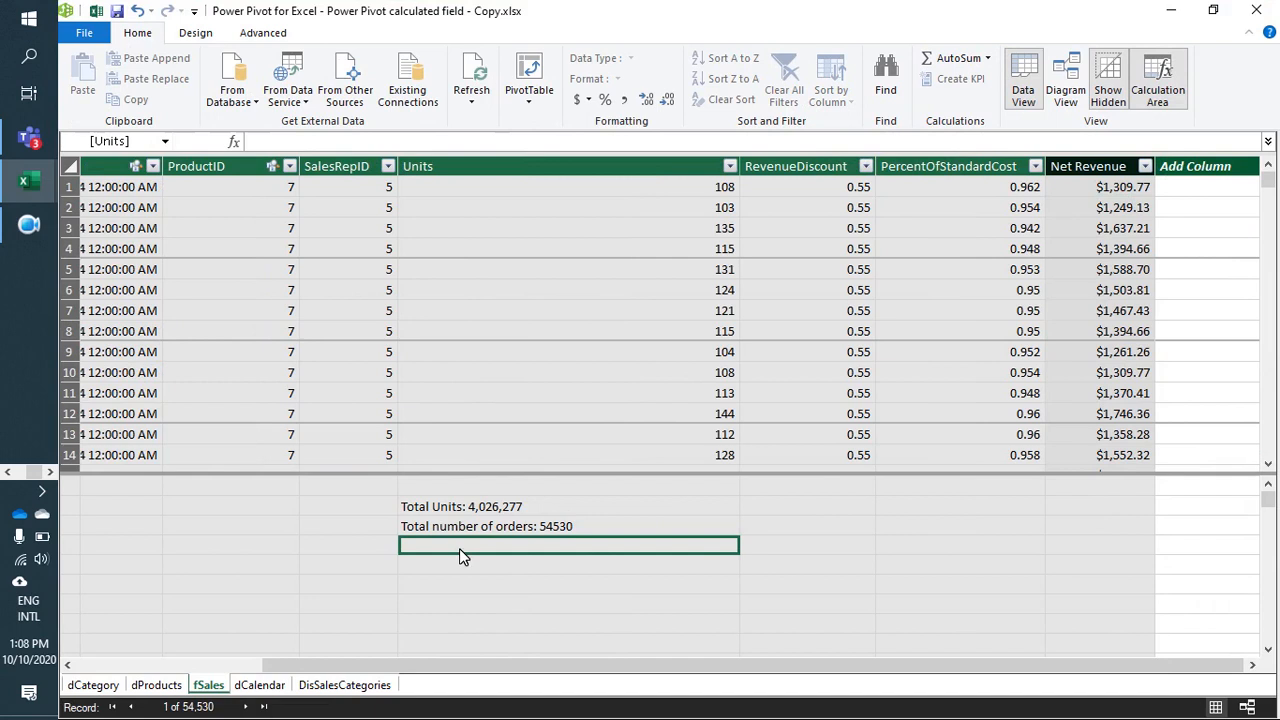
type("Total ")
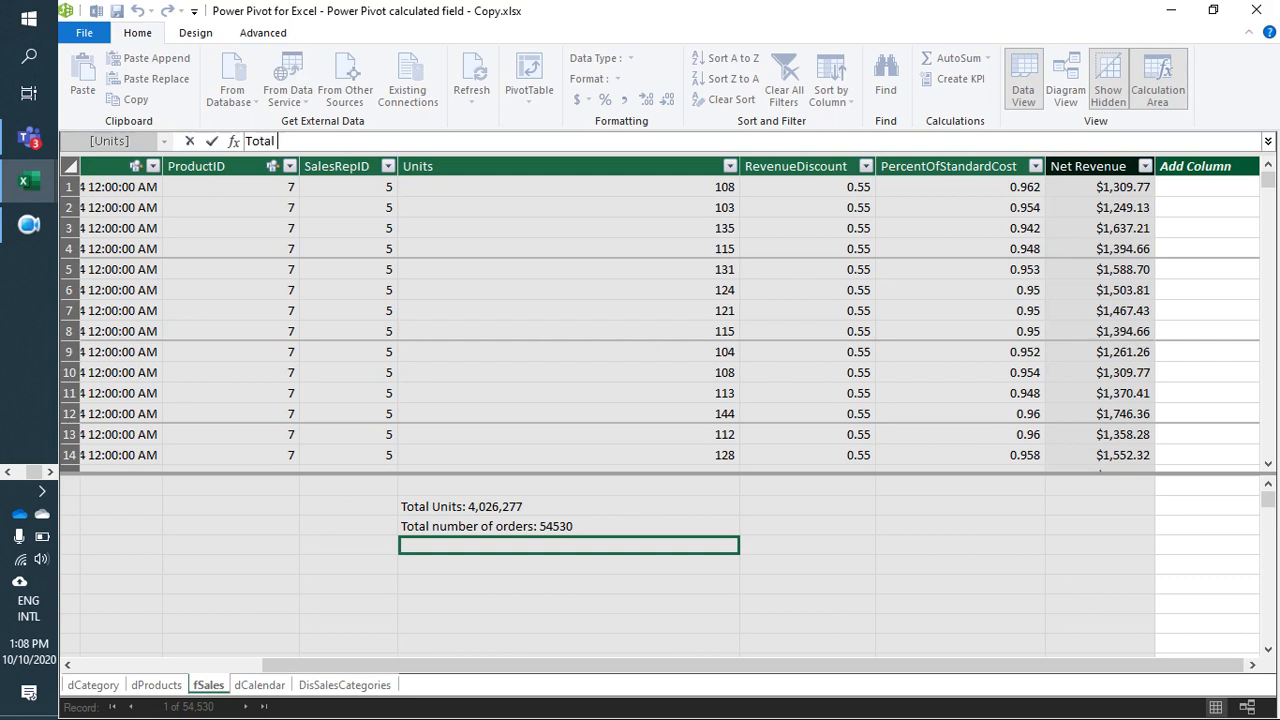
type("Revenue:=")
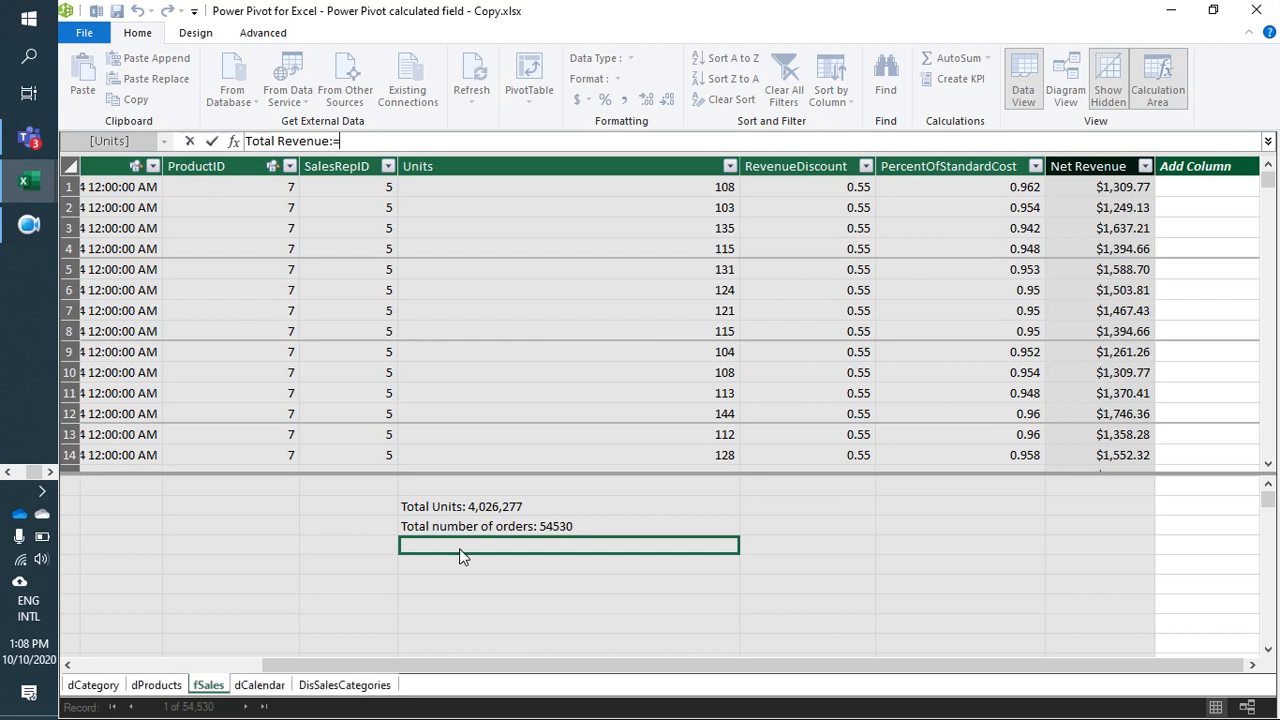
type("sum")
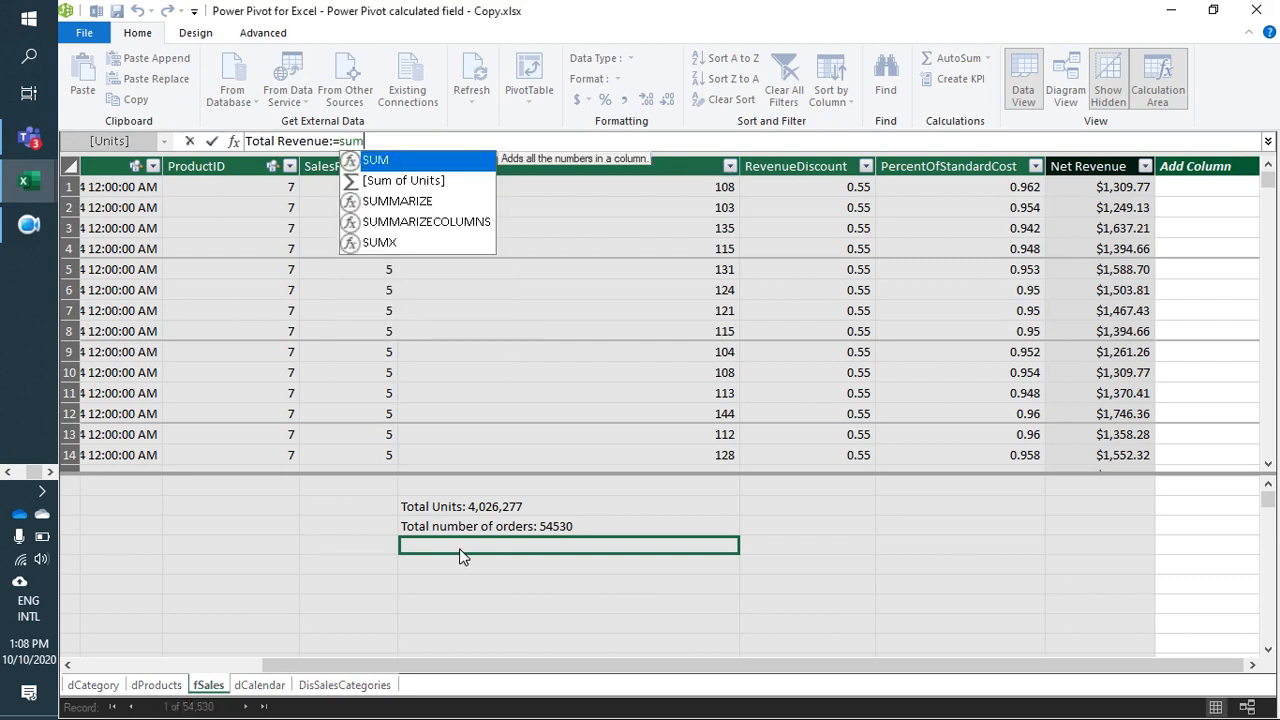
Step: Define the Total Revenue measure as SUM(fSales[Net Revenue])
key("Tab")
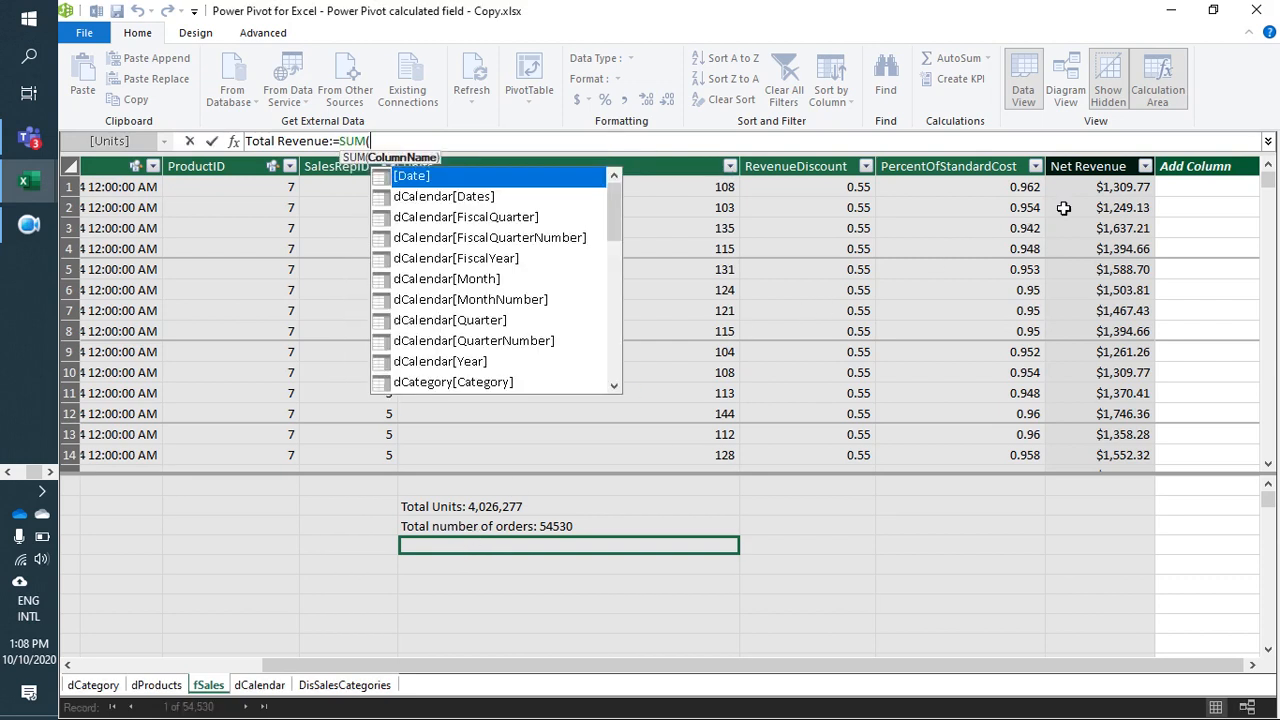
left_click(1100, 180)
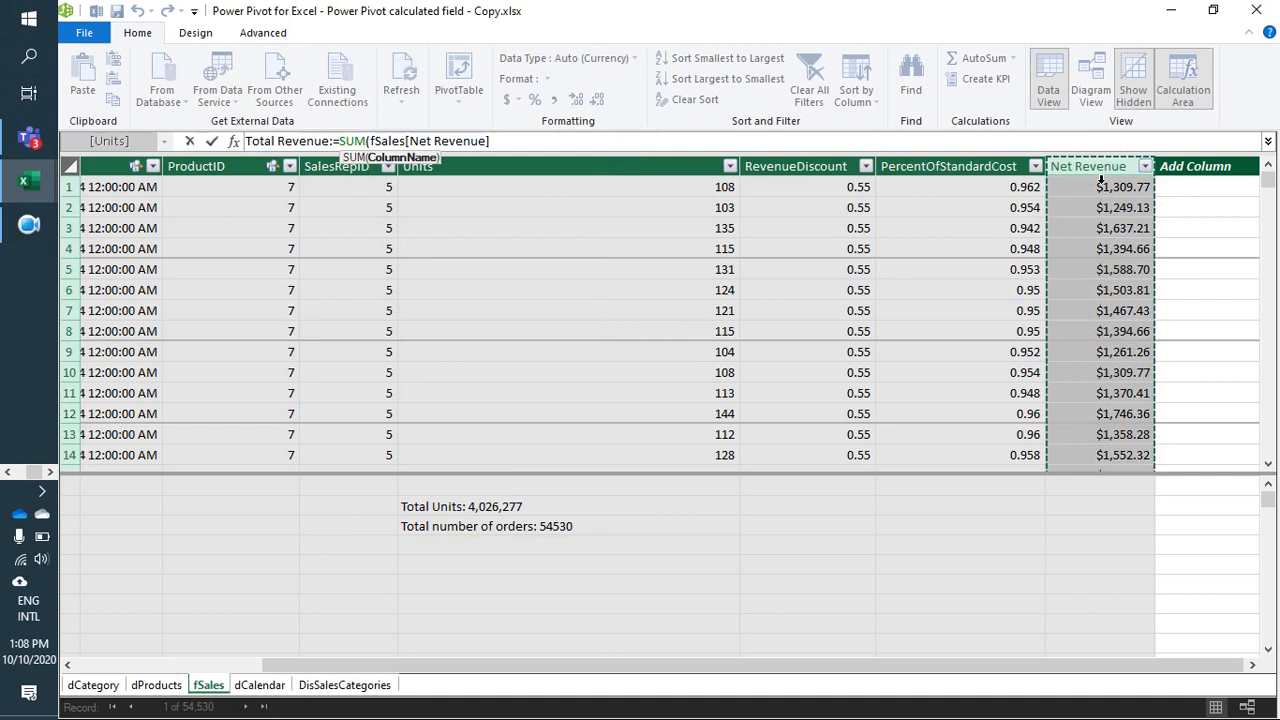
type(")")
key("Return")
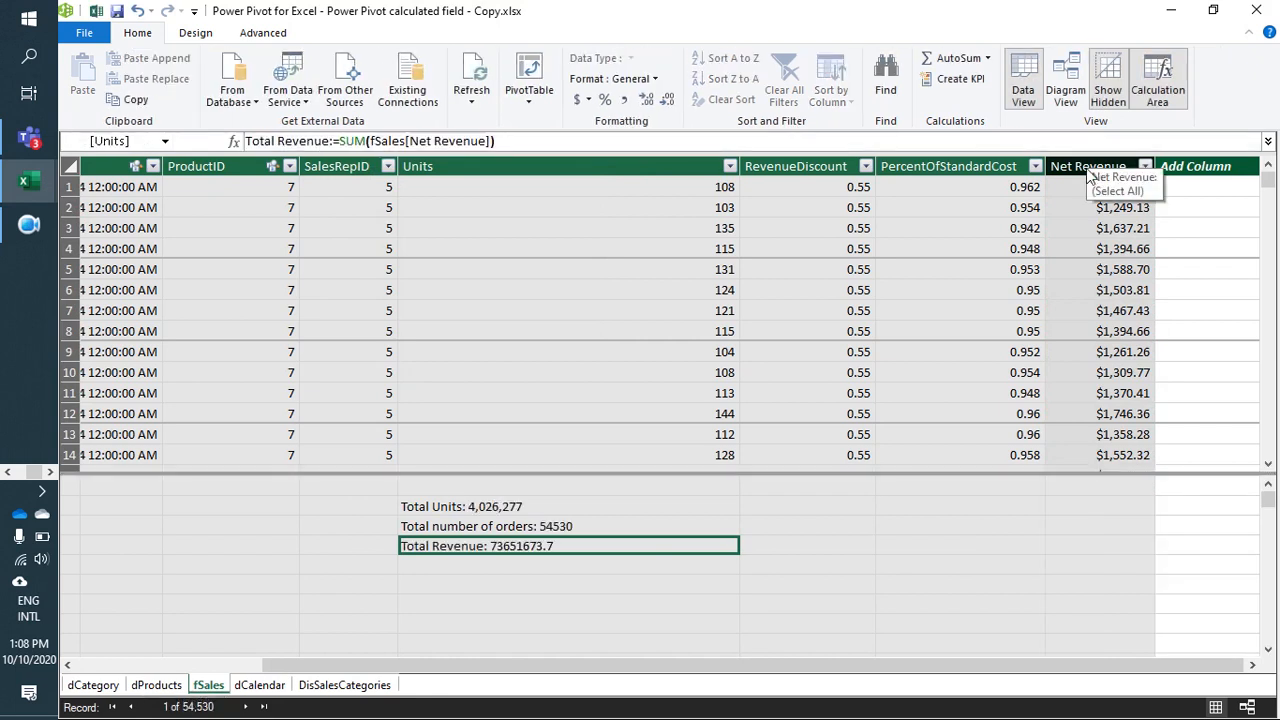
Step: Start a measure named Total cost directly below Total Revenue, opening its formula with the RELATED function
key("Down")
key("Down")
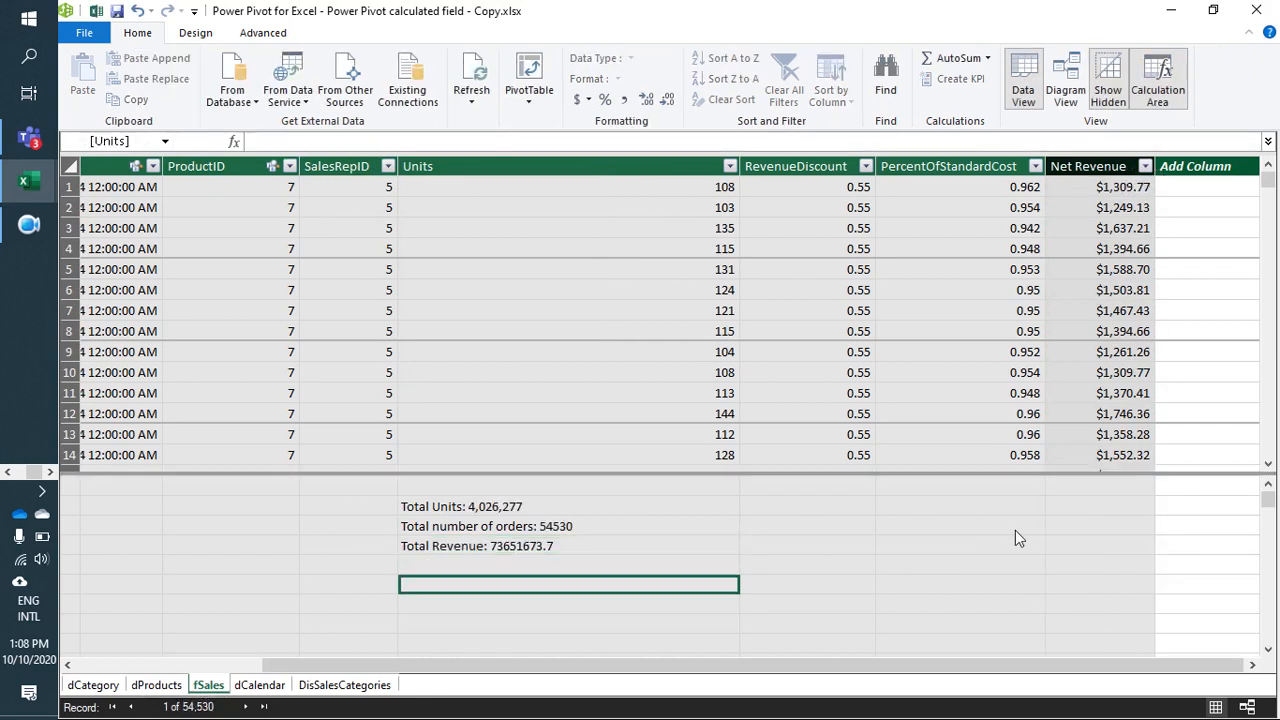
left_click(563, 566)
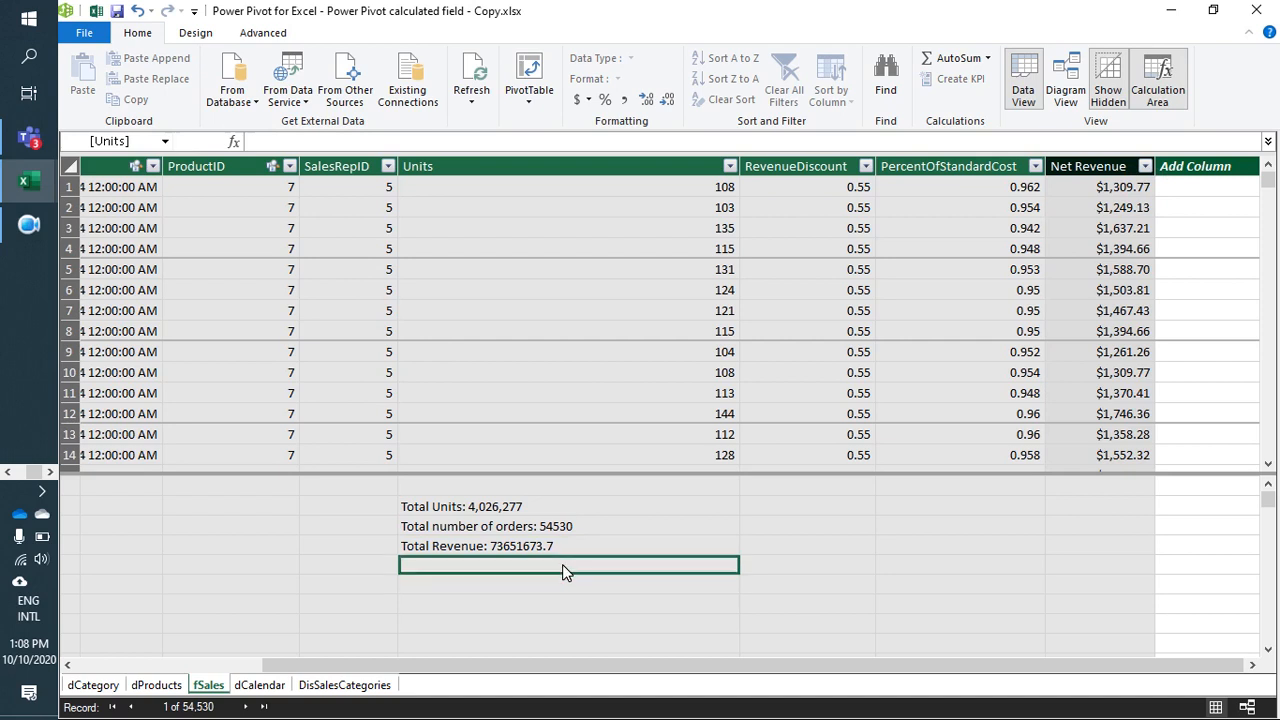
type("Total")
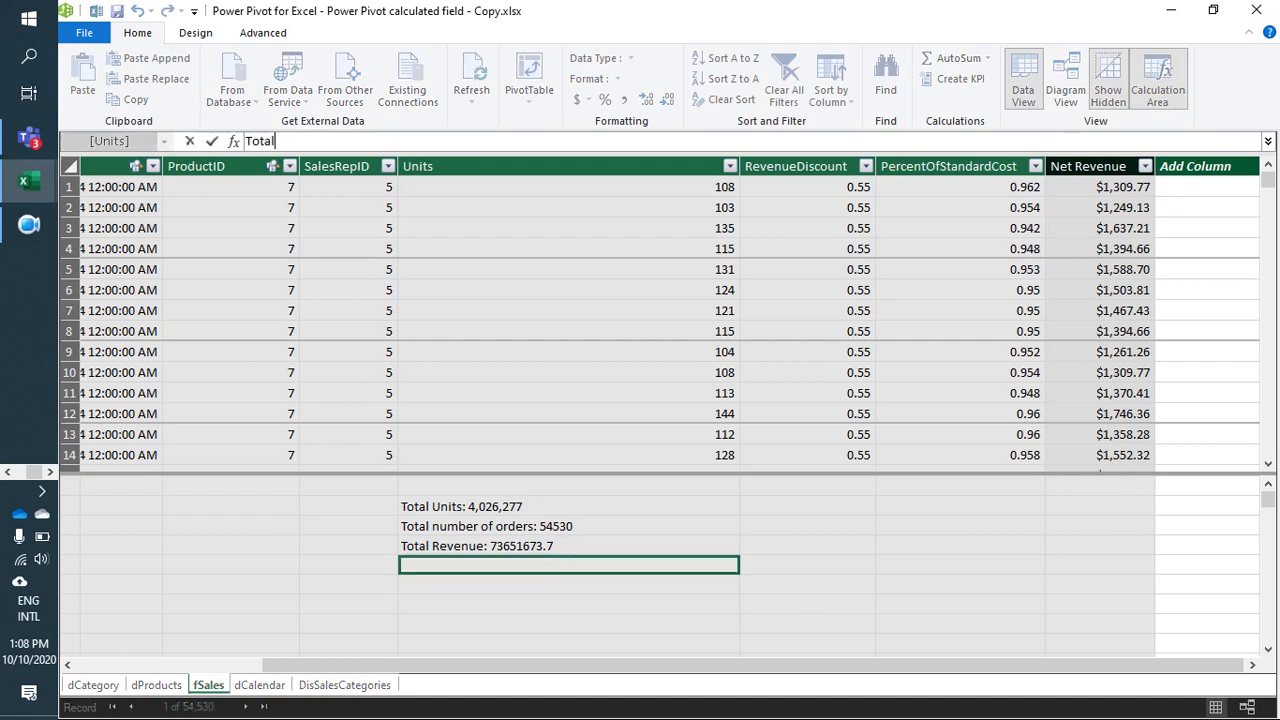
type(" cost:=")
type("rel")
key("Tab")
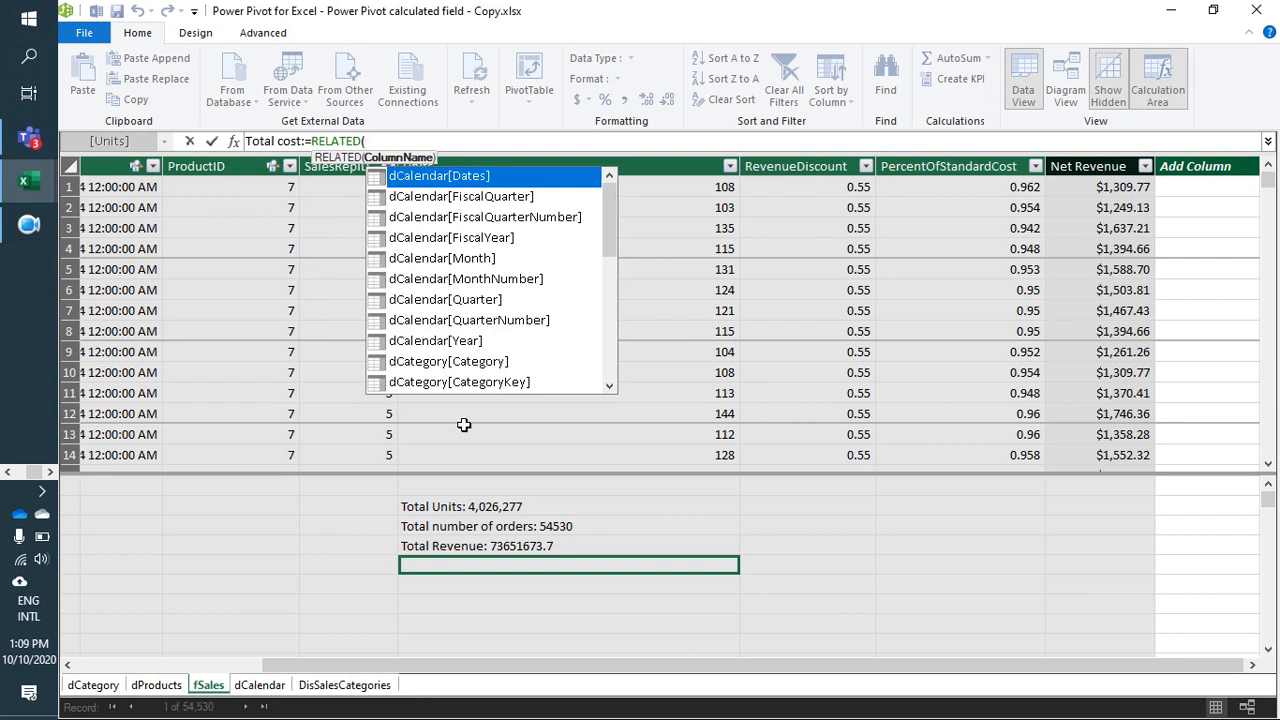
Step: Insert dProducts[StandardCost] as the column referenced by RELATED in the Total cost formula
key("Down")
key("Down")
key("Down")
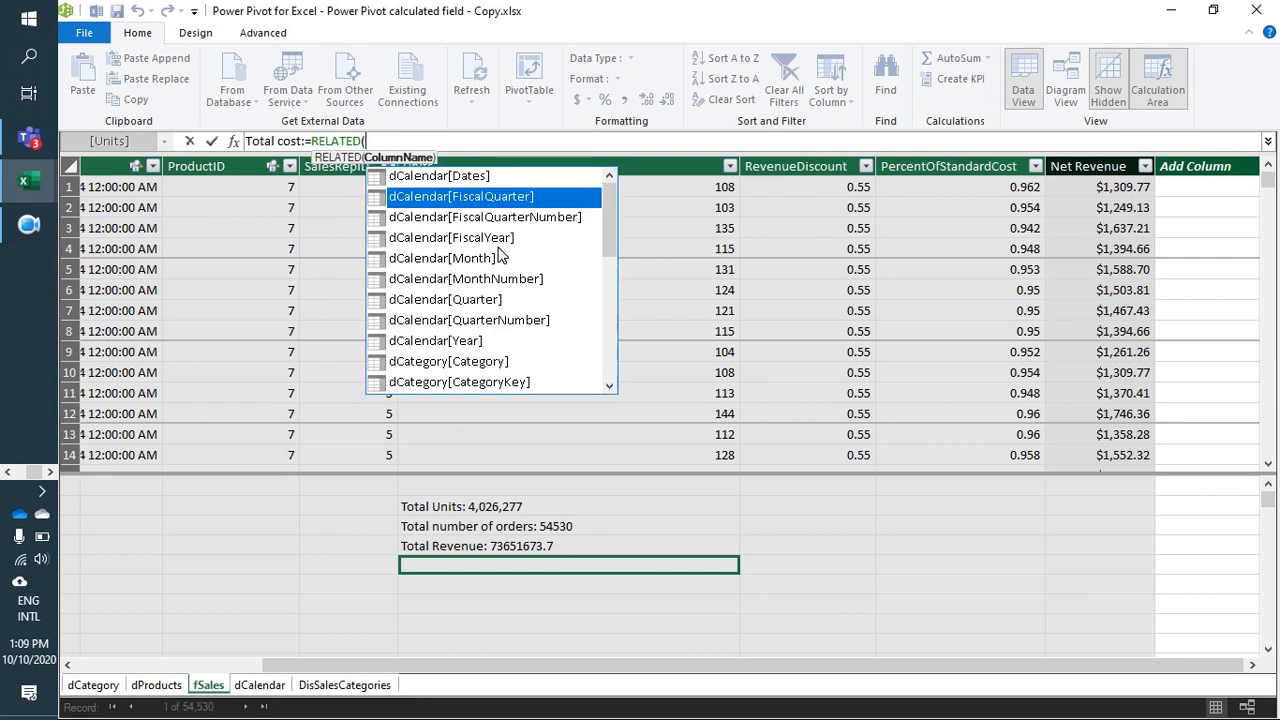
key("Down")
key("Down")
key("Down")
key("Down")
key("Down")
key("Down")
key("Down")
key("Down")
key("Down")
key("Down")
key("Down")
key("Down")
key("Down")
key("Down")
key("Down")
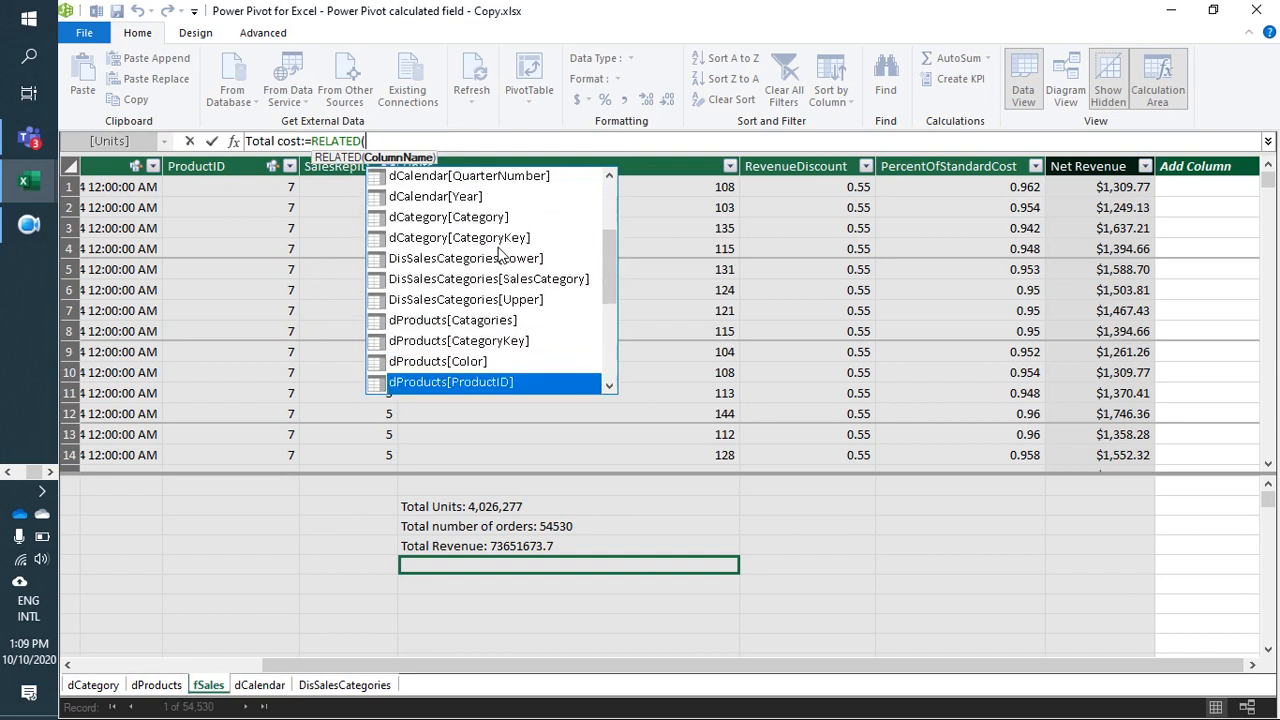
key("Up")
key("Up")
key("Up")
key("Down")
key("Down")
key("Down")
key("Down")
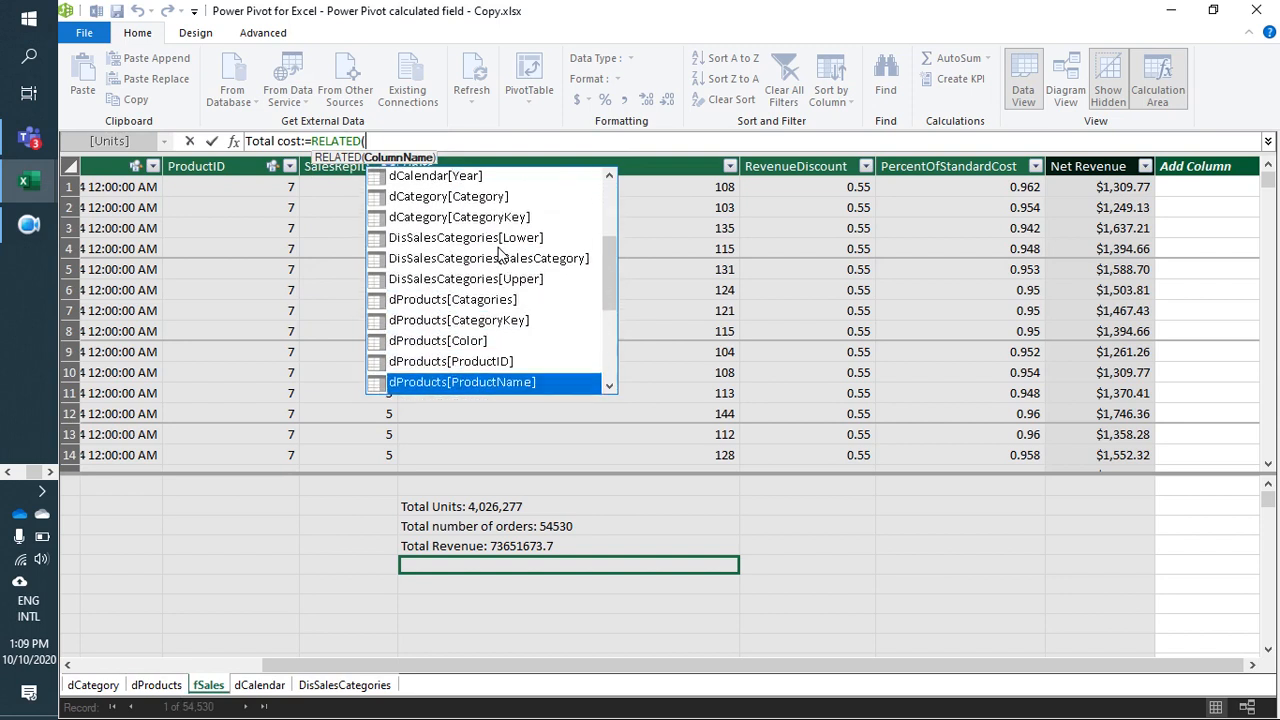
key("Down")
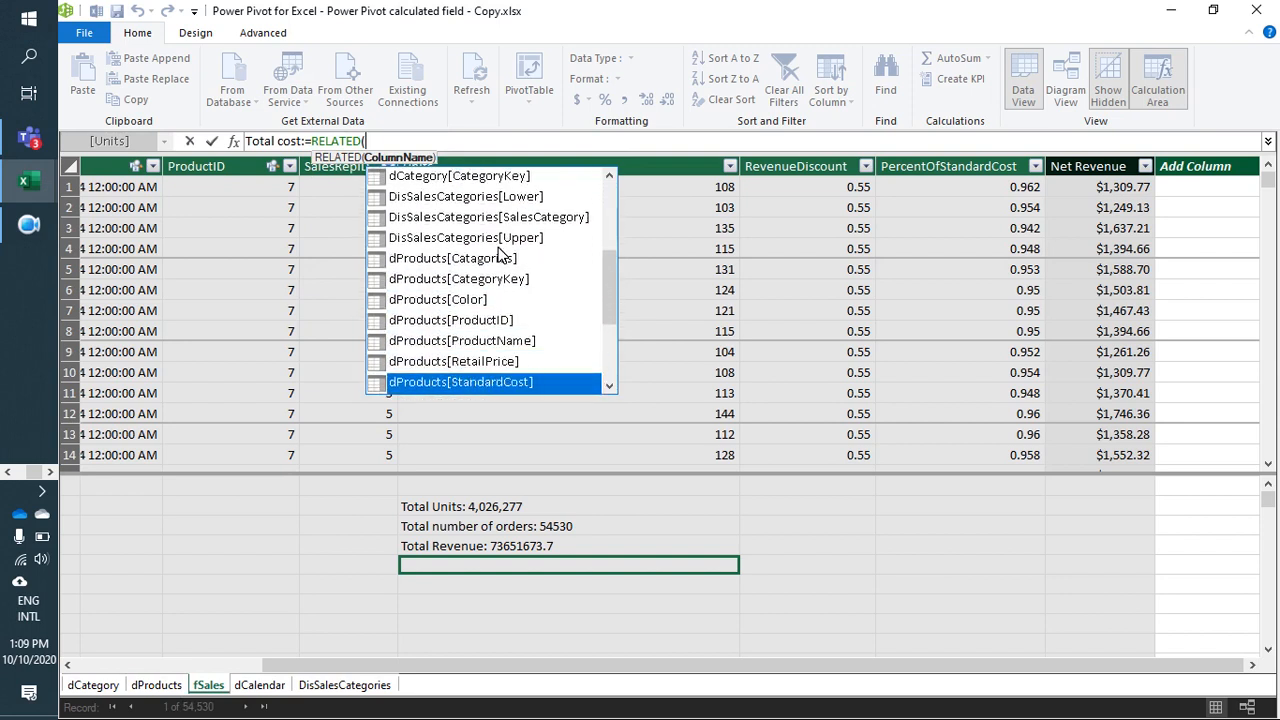
key("Tab")
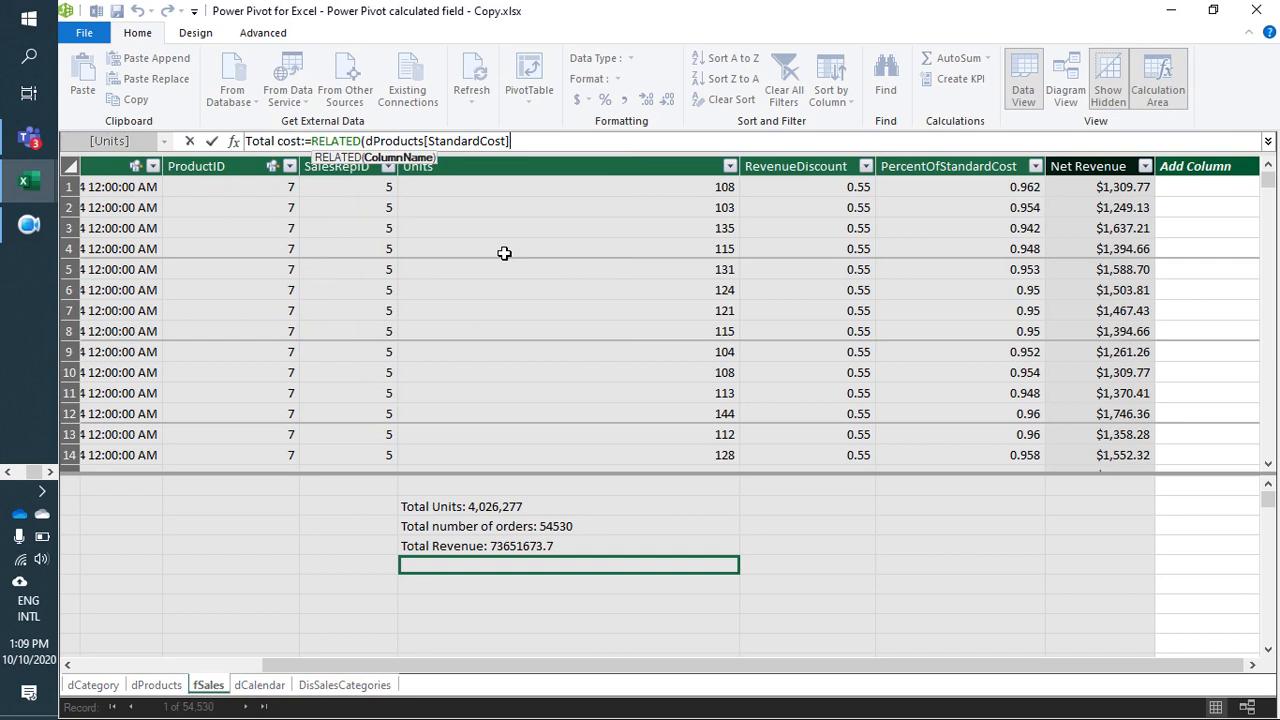
Step: Complete and commit the measure as Total cost:=RELATED(dProducts[StandardCost])*fSales[PercentOfStandardCost]*fSales[Units]
type("*")
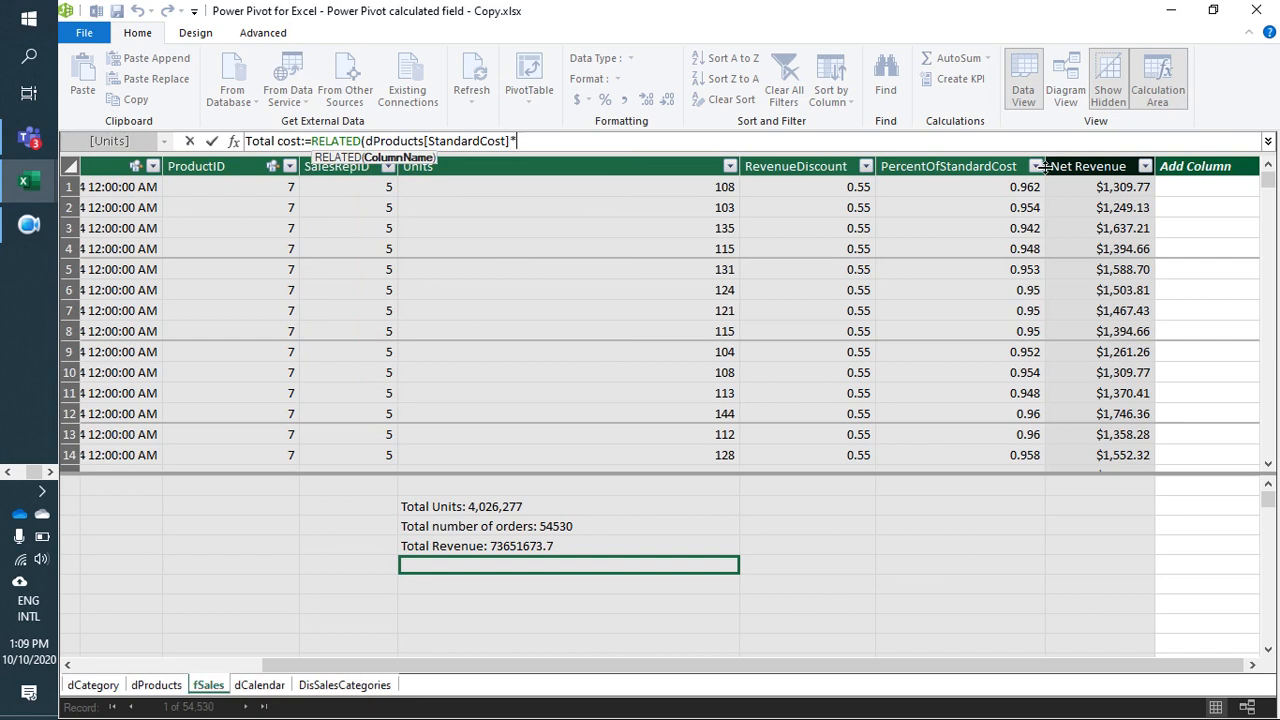
left_click(1000, 181)
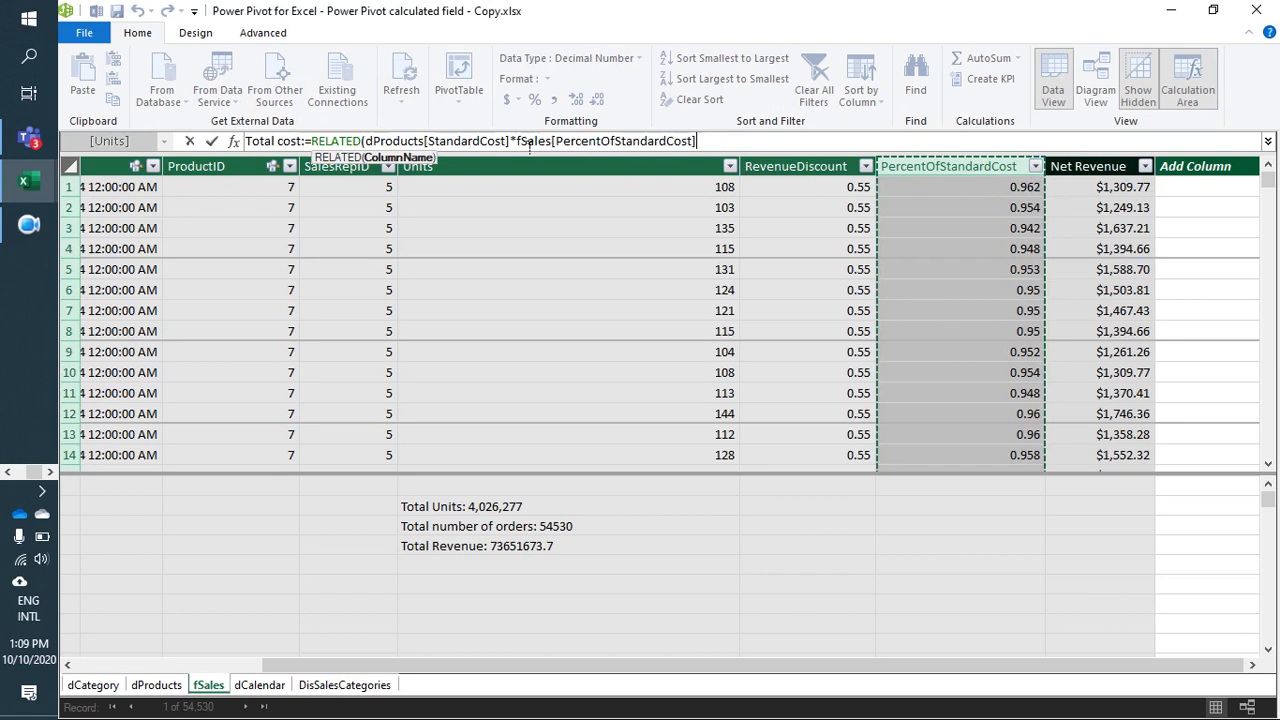
key("Return")
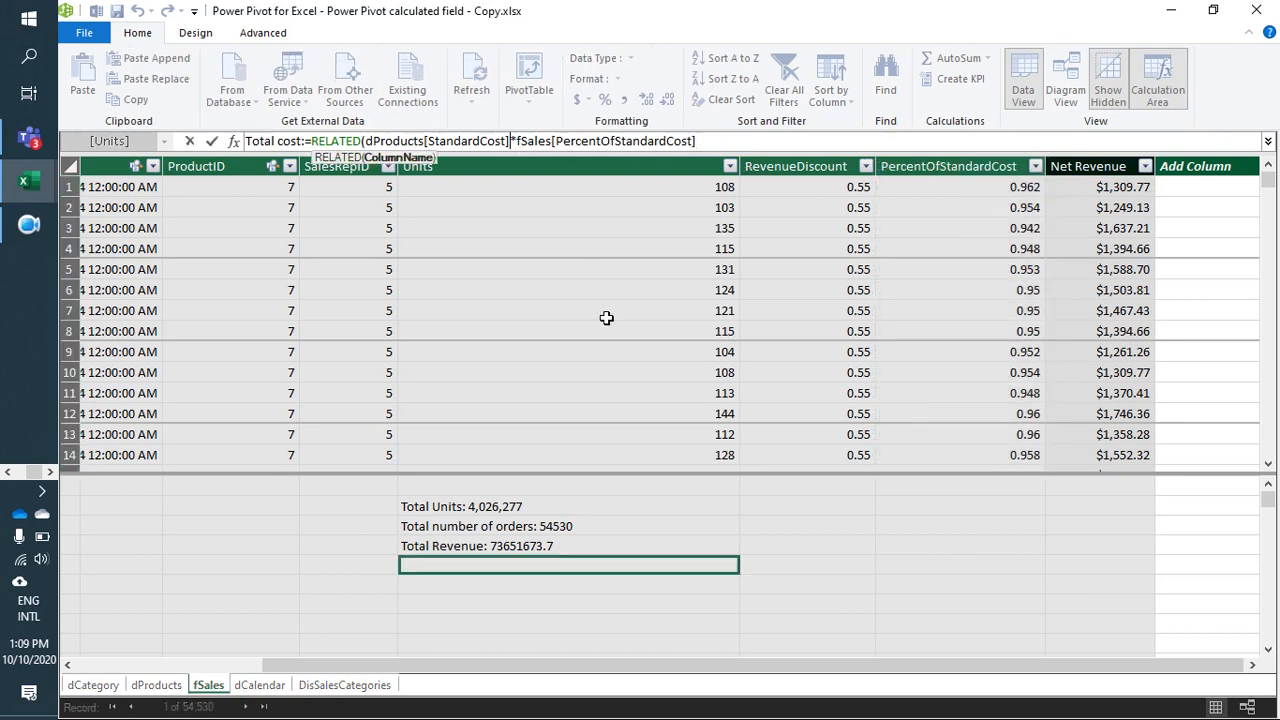
type(")")
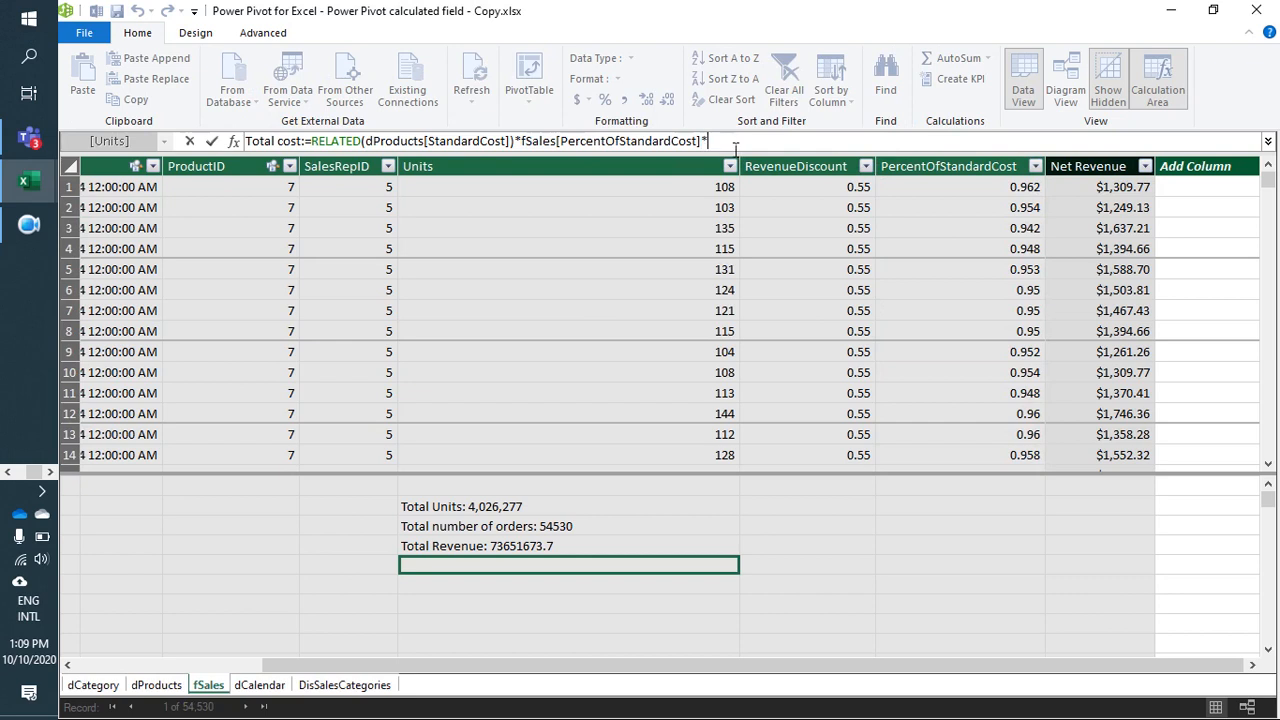
type("*")
left_click(684, 178)
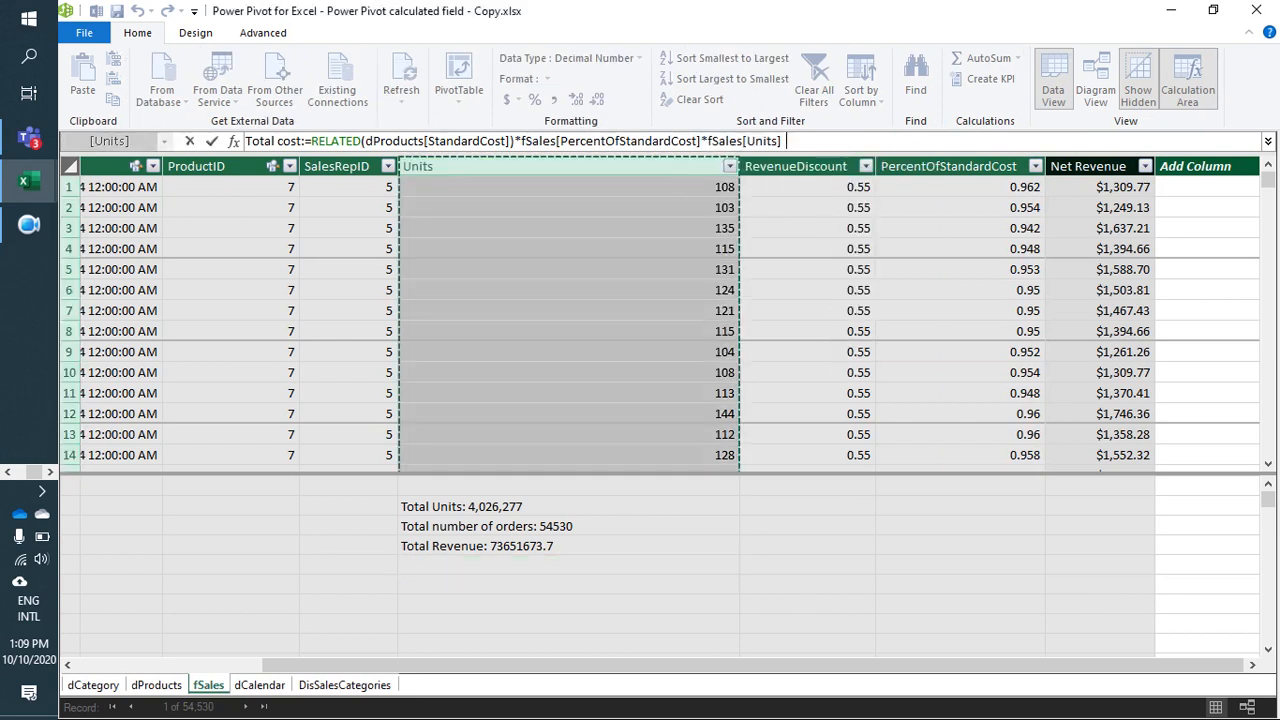
type(")")
key("Return")
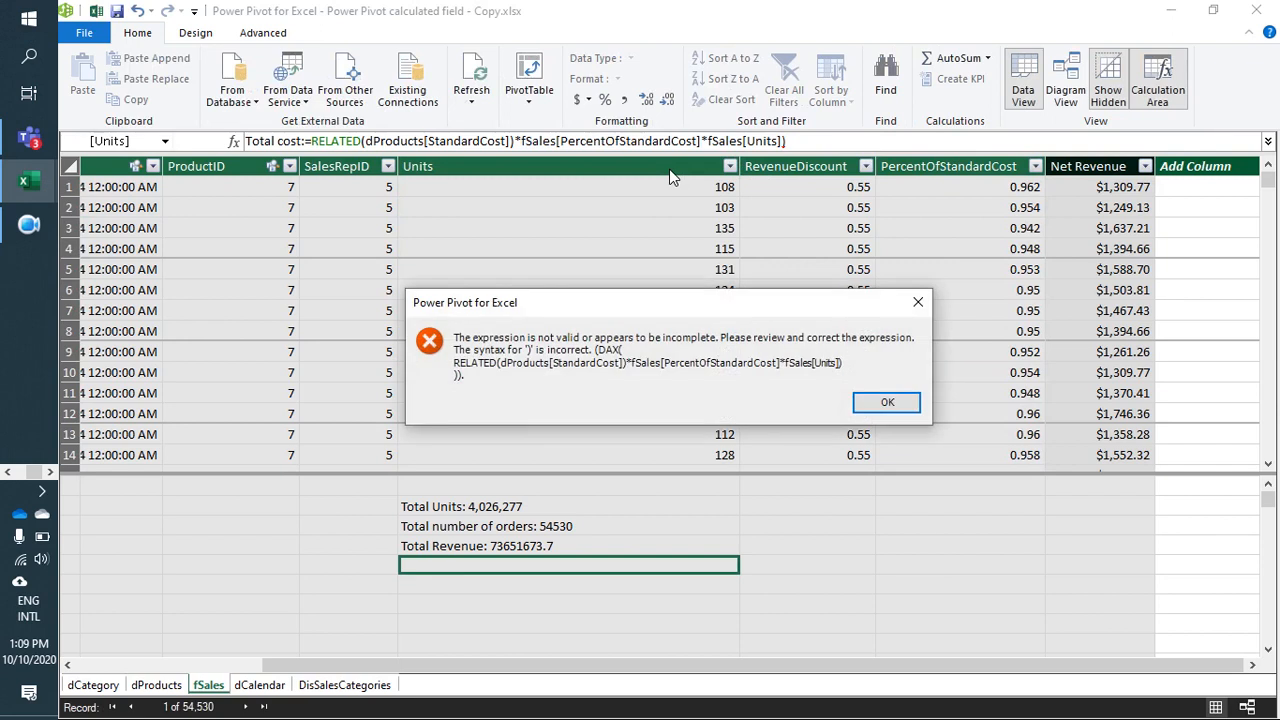
left_click(887, 403)
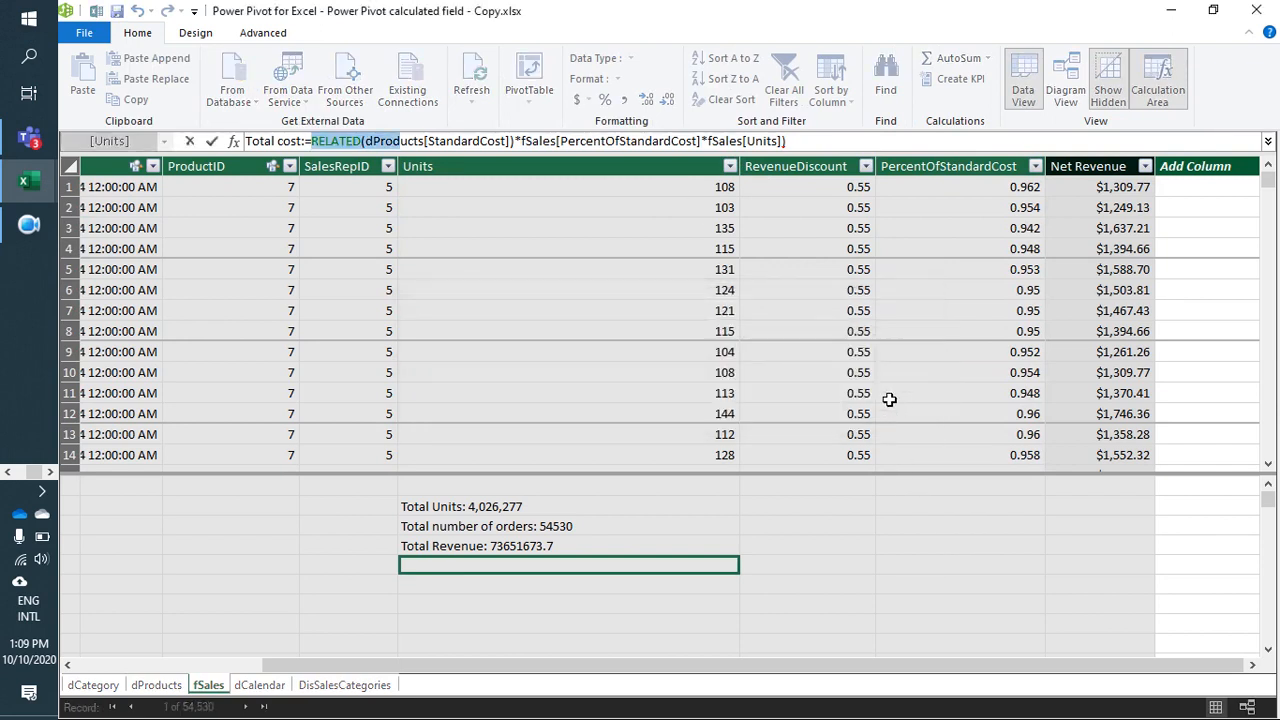
key("BackSpace")
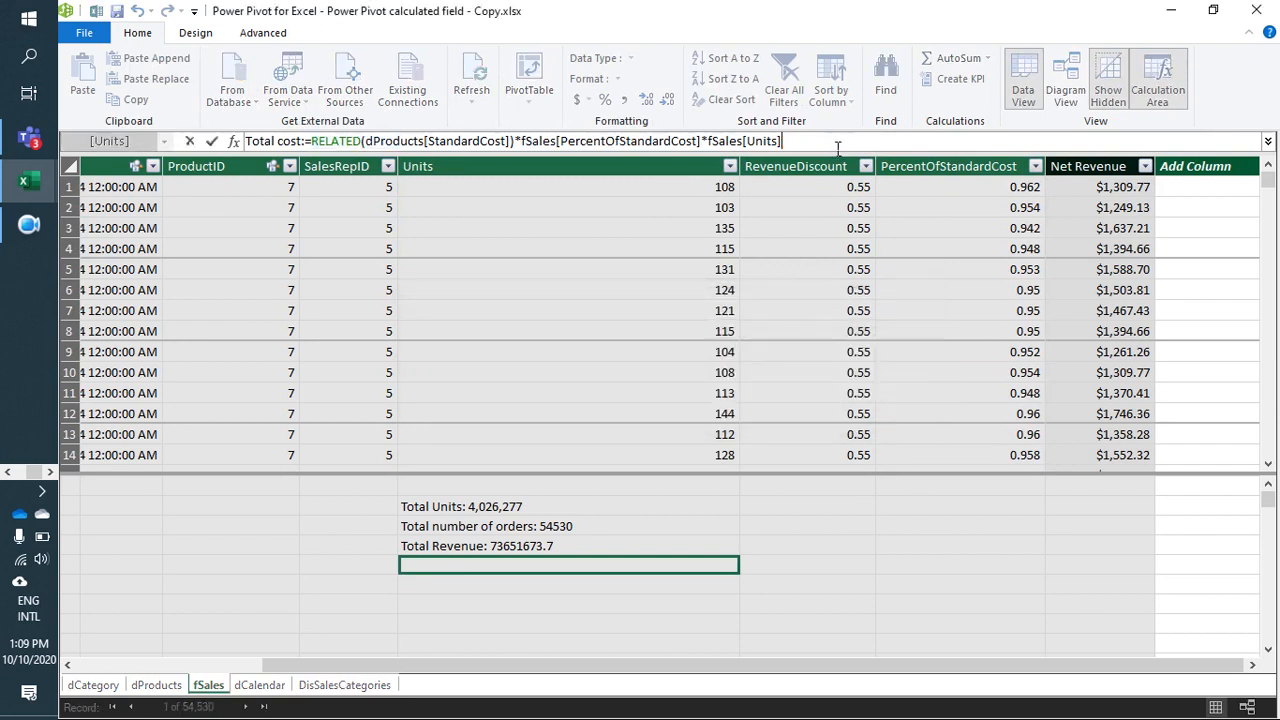
key("Return")
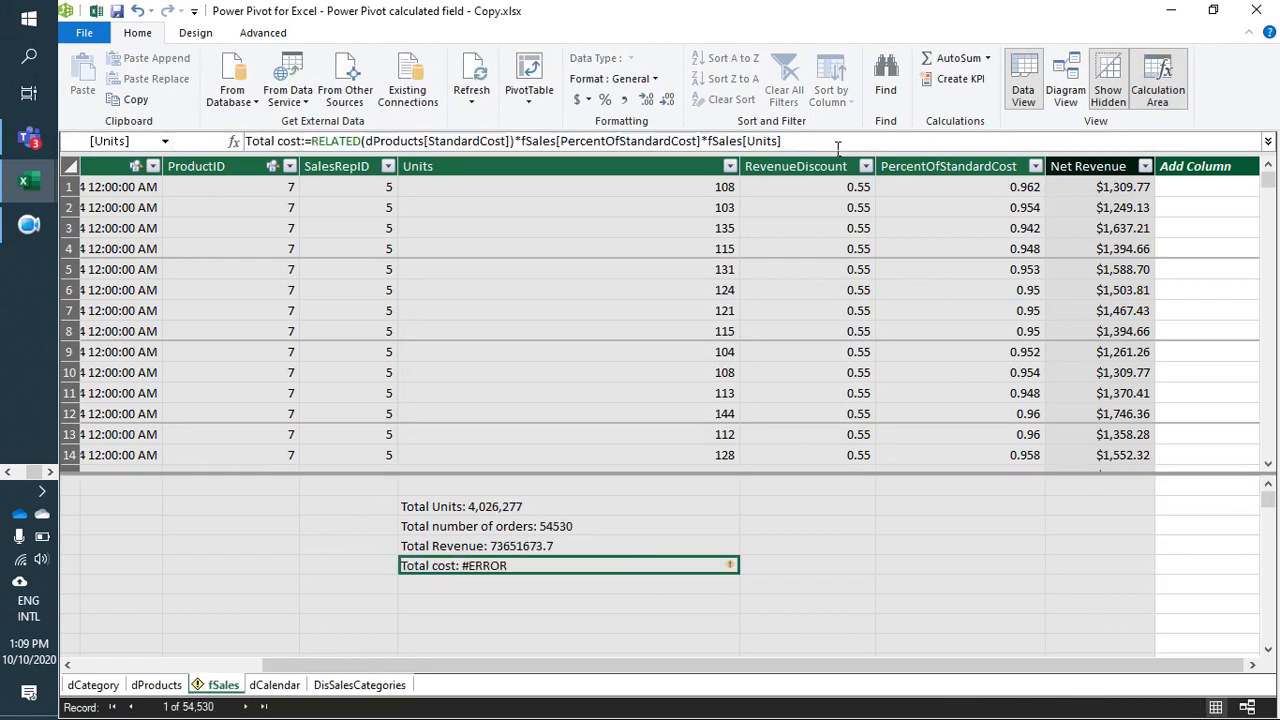
Step: Enclose fSales[PercentOfStandardCost] and fSales[Units] in separate parentheses in the Total cost formula and commit it
left_click(524, 141)
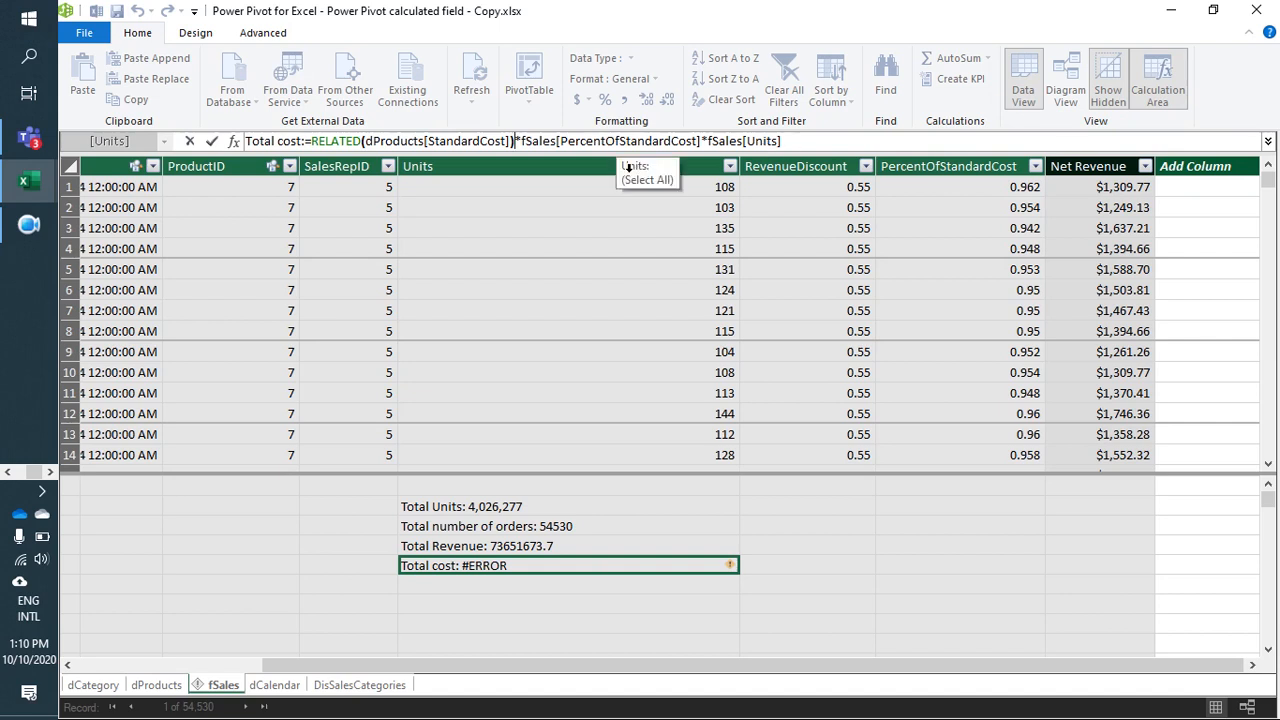
key("Right")
type("(")
key("Right")
key("Right")
key("Right")
key("Right")
key("Right")
key("Right")
key("Right")
key("Right")
key("Right")
key("Right")
key("Right")
key("Right")
key("Right")
key("Right")
key("Right")
key("Right")
key("Right")
key("Right")
key("Right")
key("Right")
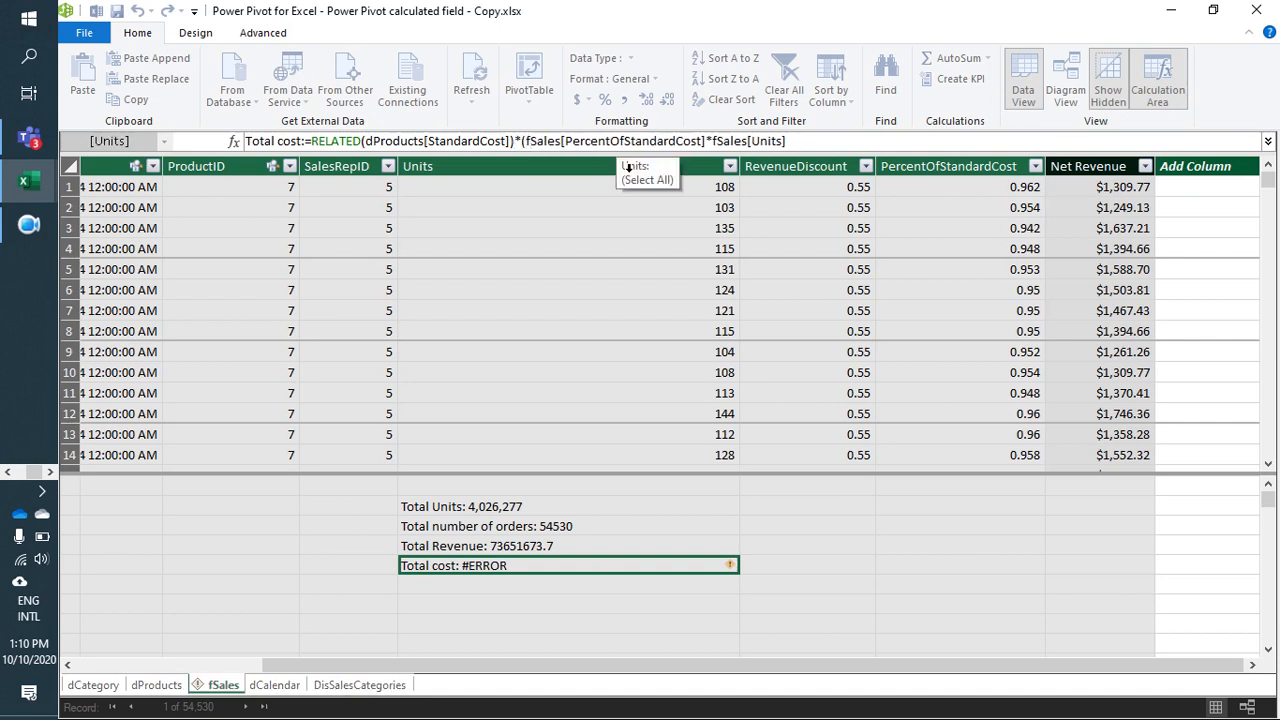
type(")")
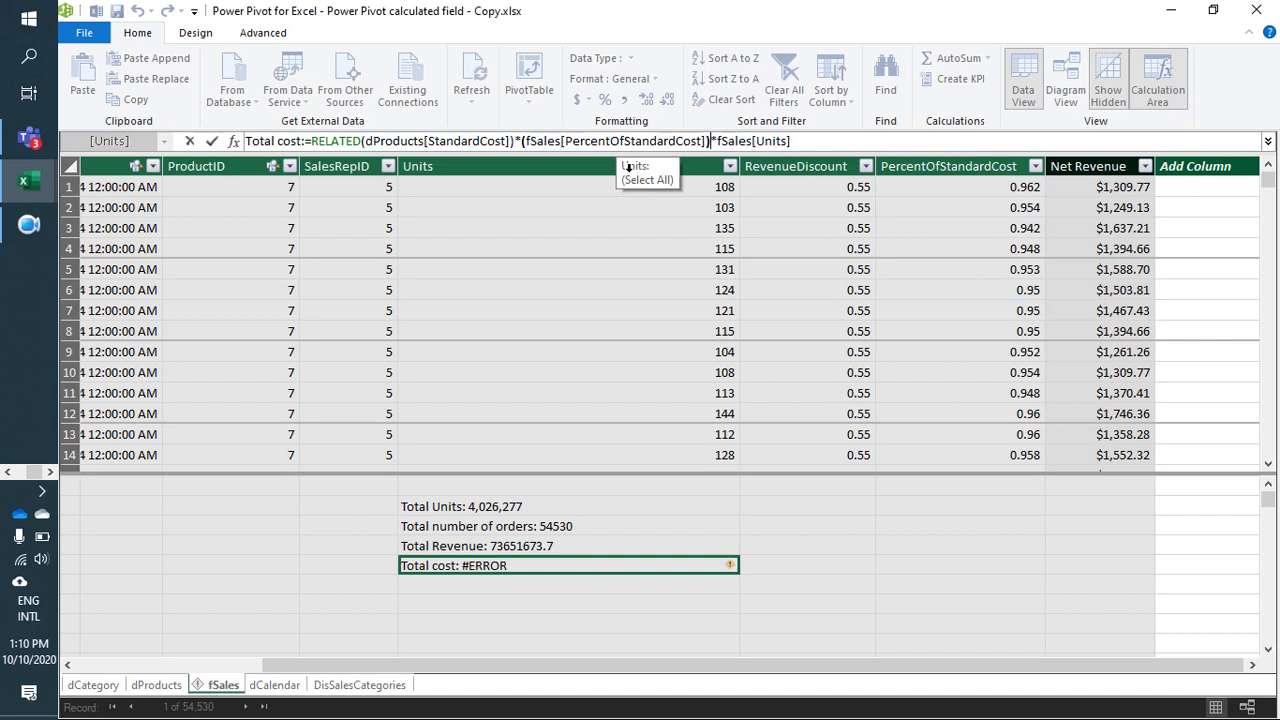
key("Right")
type("(")
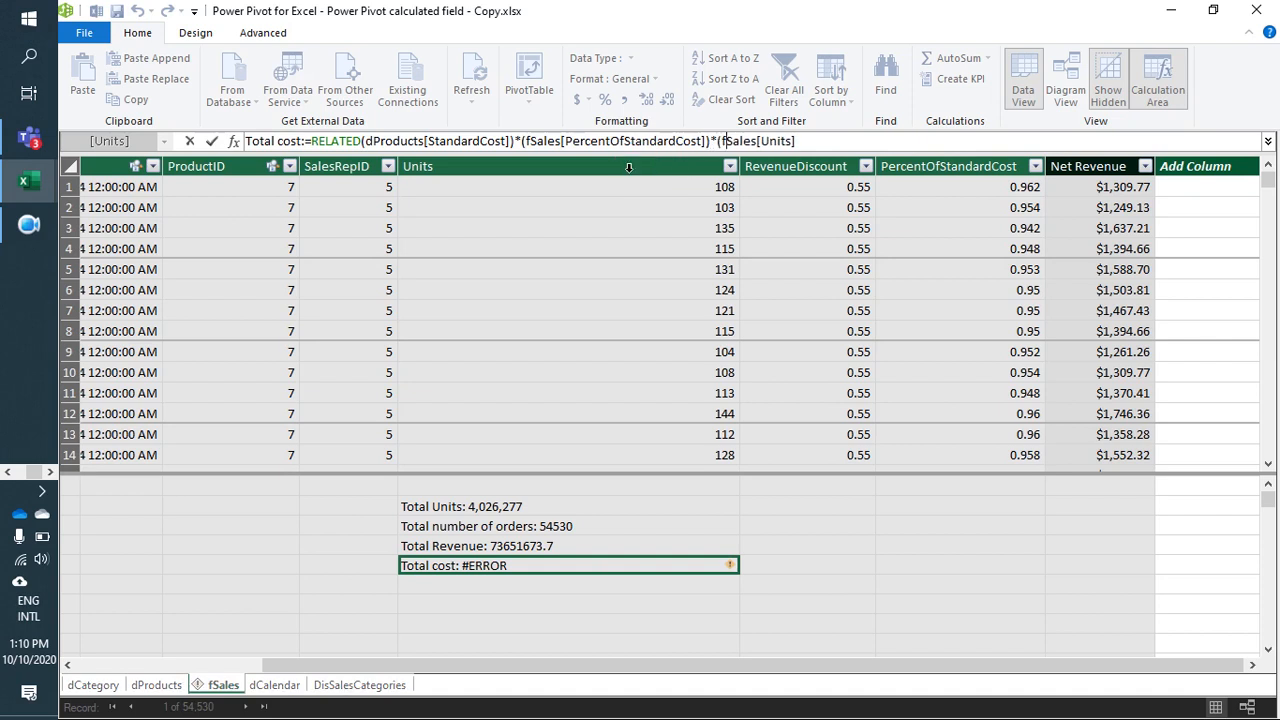
type(")")
key("Return")
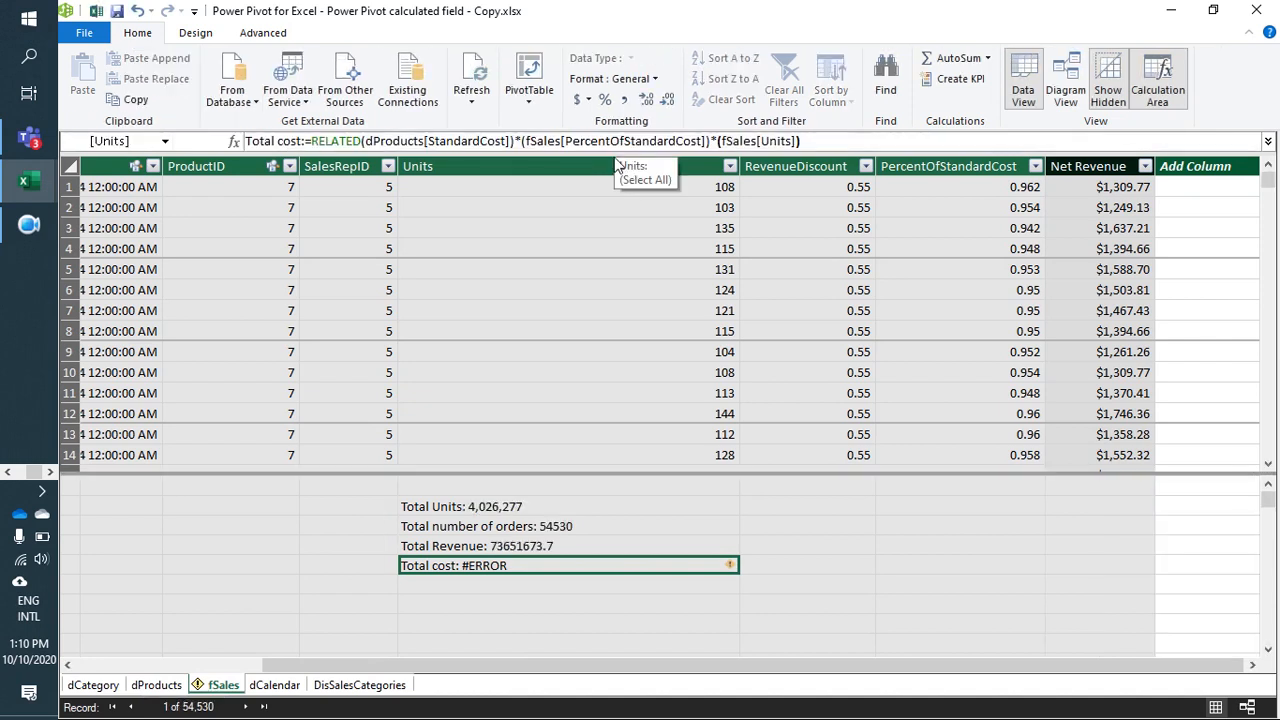
left_click(511, 145)
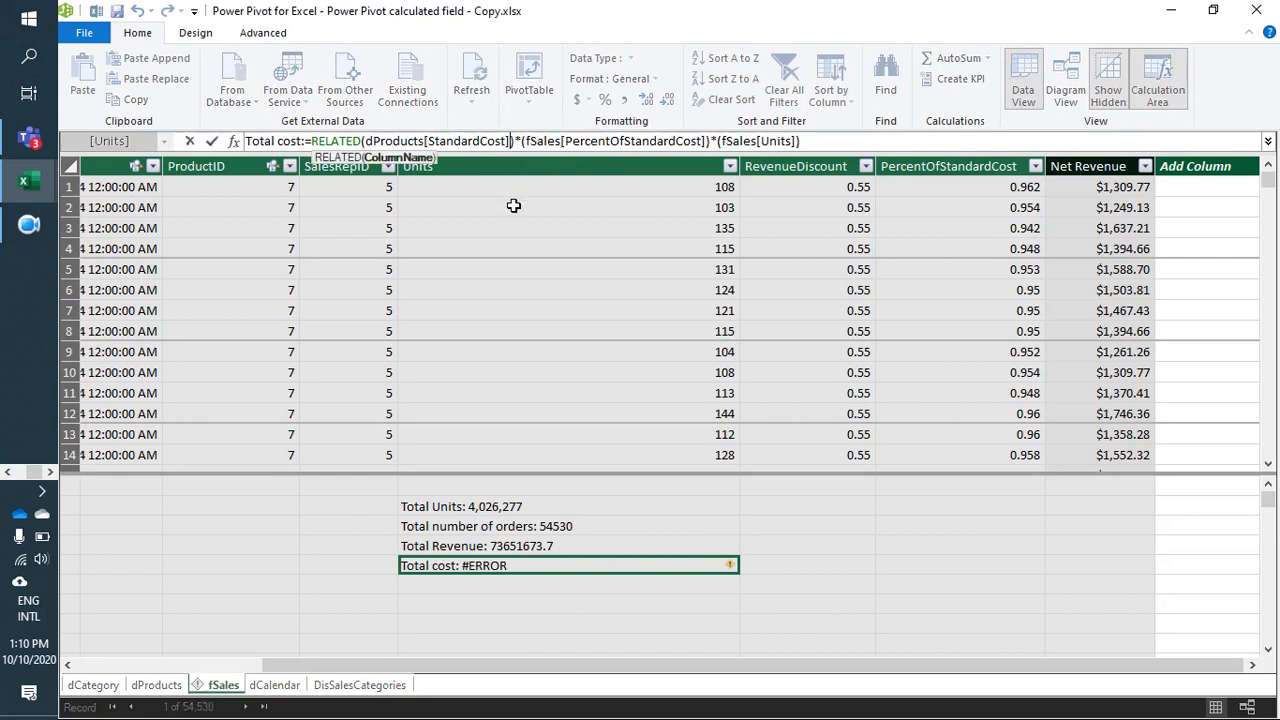
left_click(28, 225)
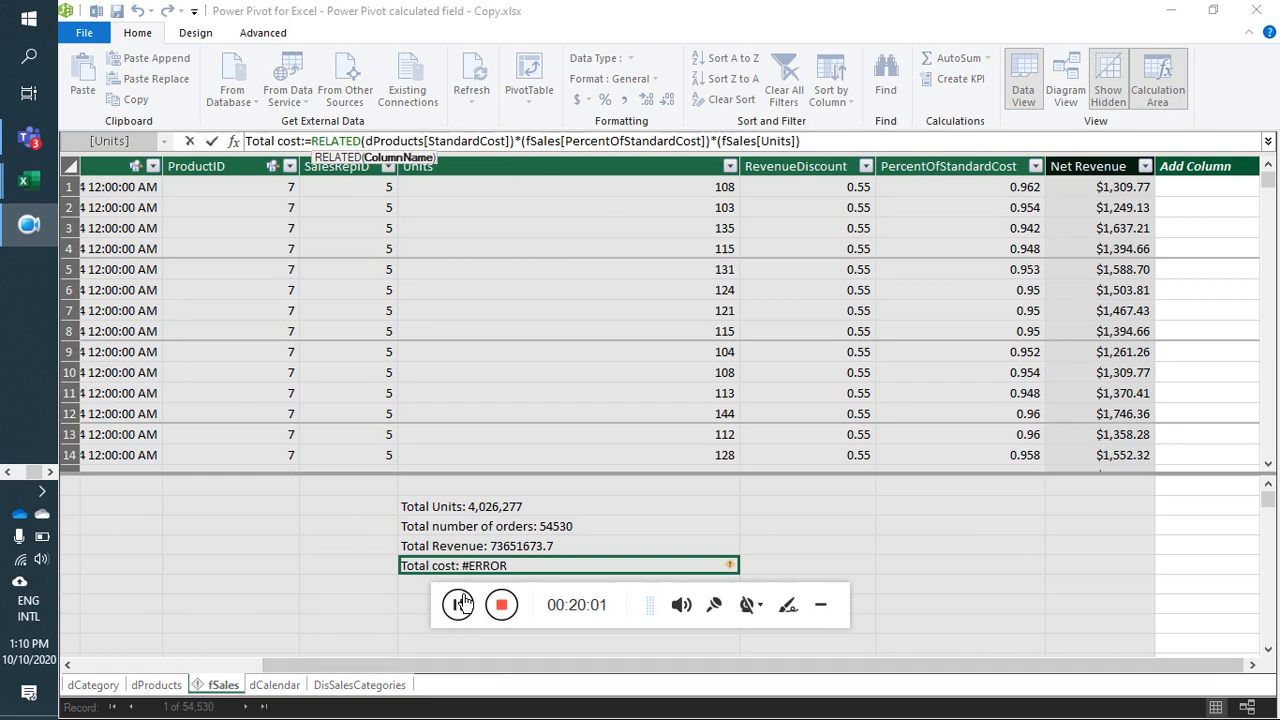
left_click(392, 587)
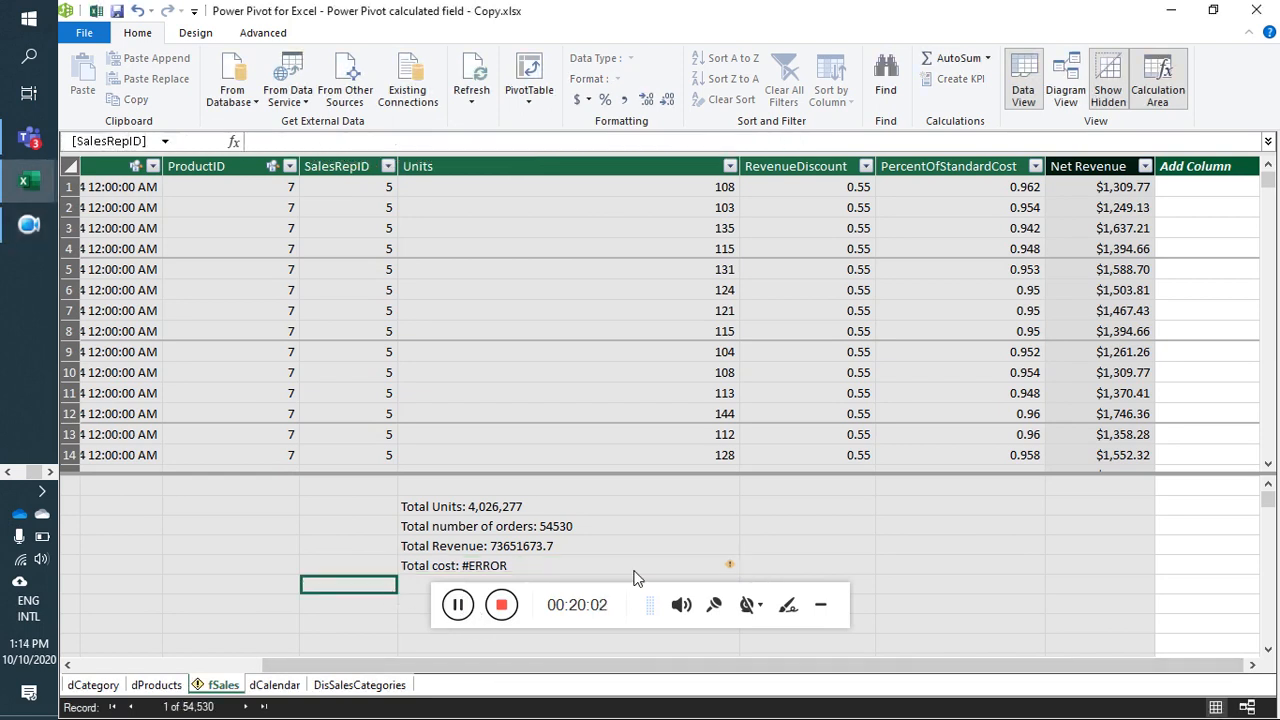
left_click(820, 604)
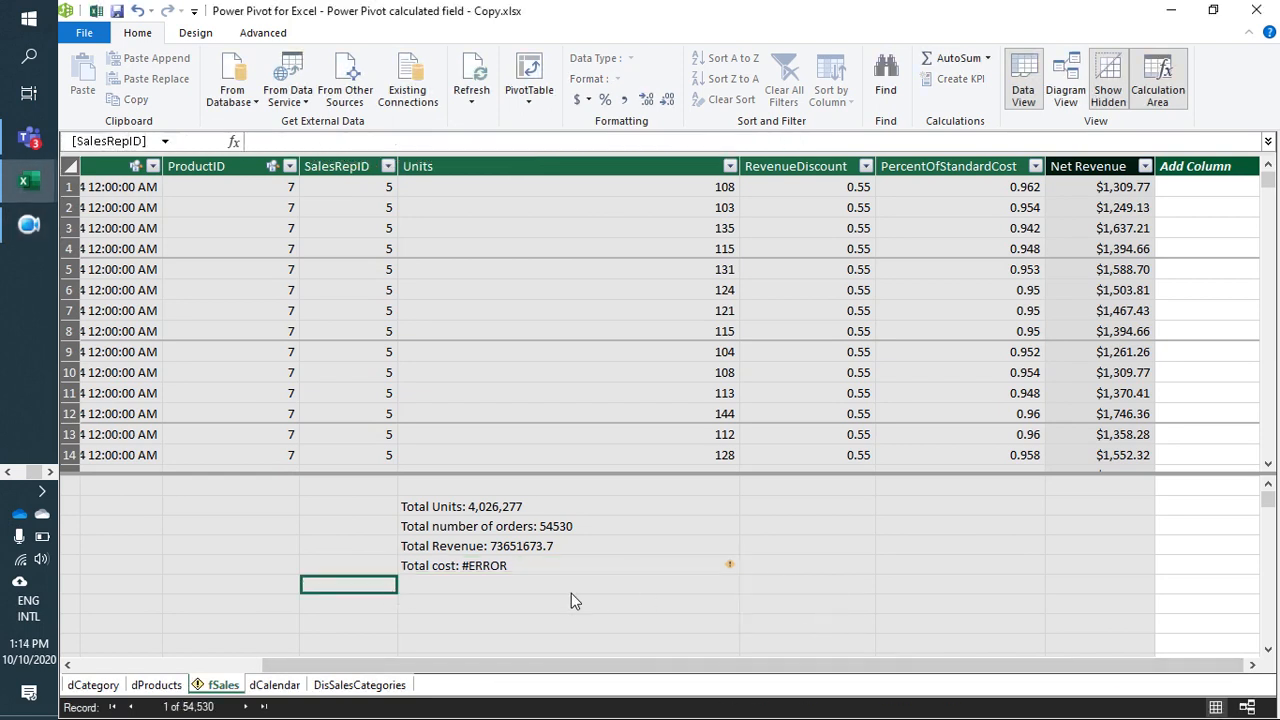
Step: Insert the SUMX function directly before RELATED in the Total cost measure's formula
left_click(533, 566)
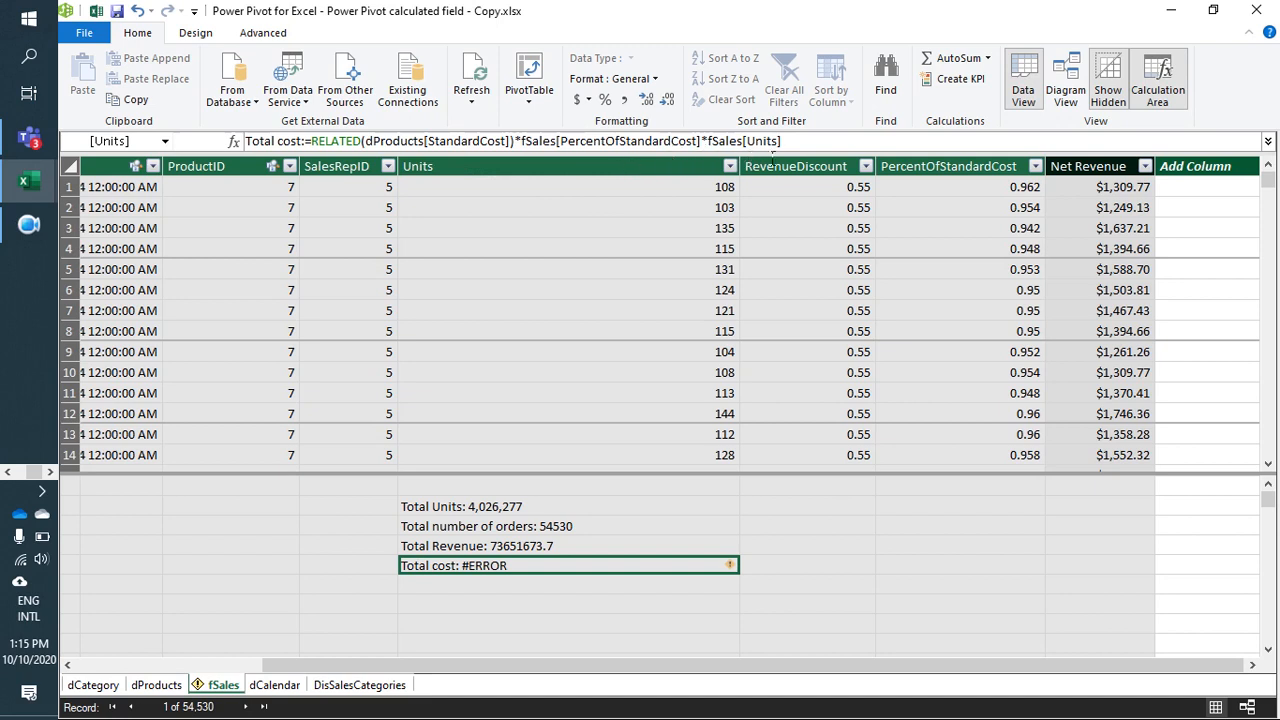
left_click(875, 145)
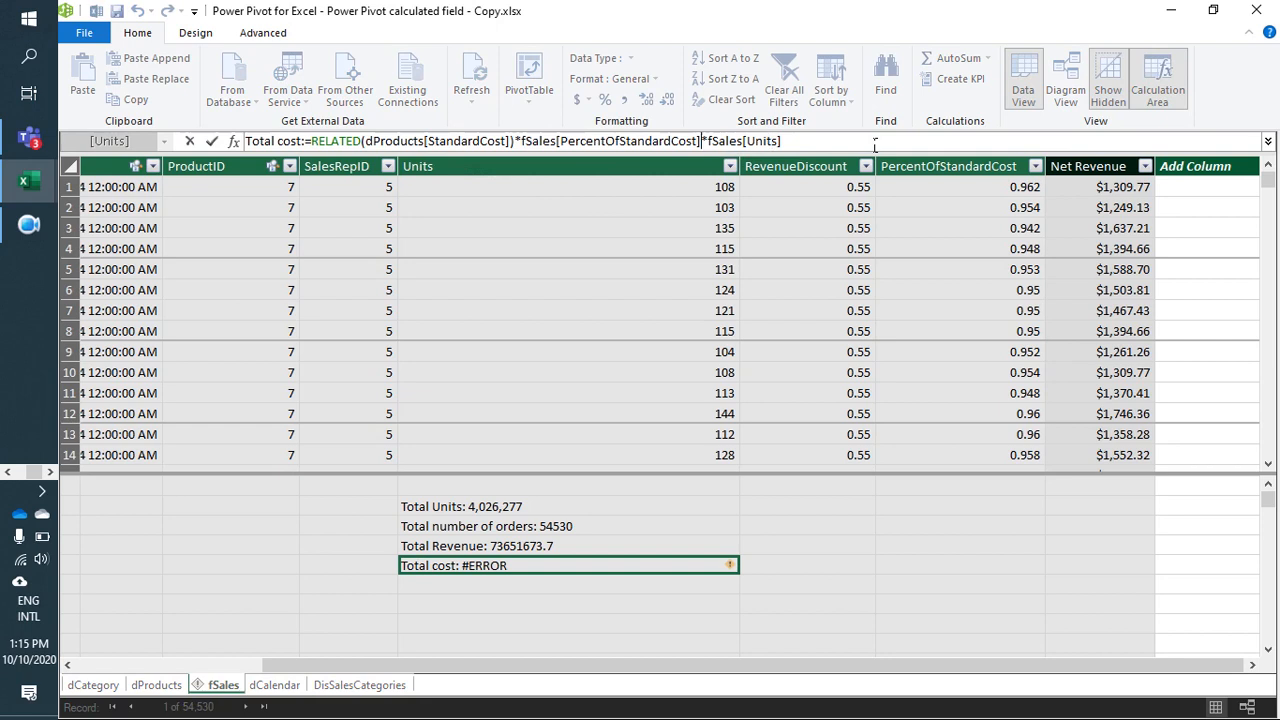
key("Left")
key("Left")
key("Left")
key("Left")
key("Left")
key("Left")
key("Left")
key("Left")
key("Left")
key("Left")
key("Left")
key("Left")
key("Left")
key("Left")
key("Left")
key("Left")
key("Left")
key("Left")
key("Left")
key("Left")
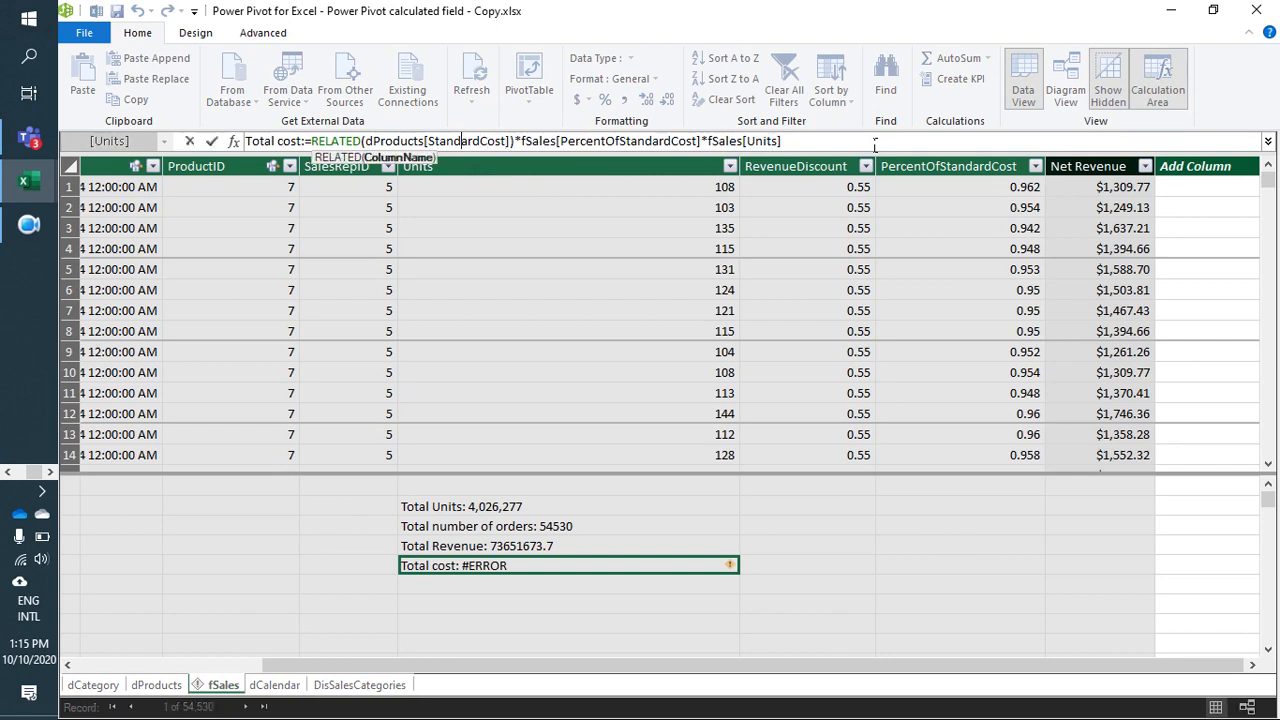
key("ctrl+Left")
key("ctrl+Left")
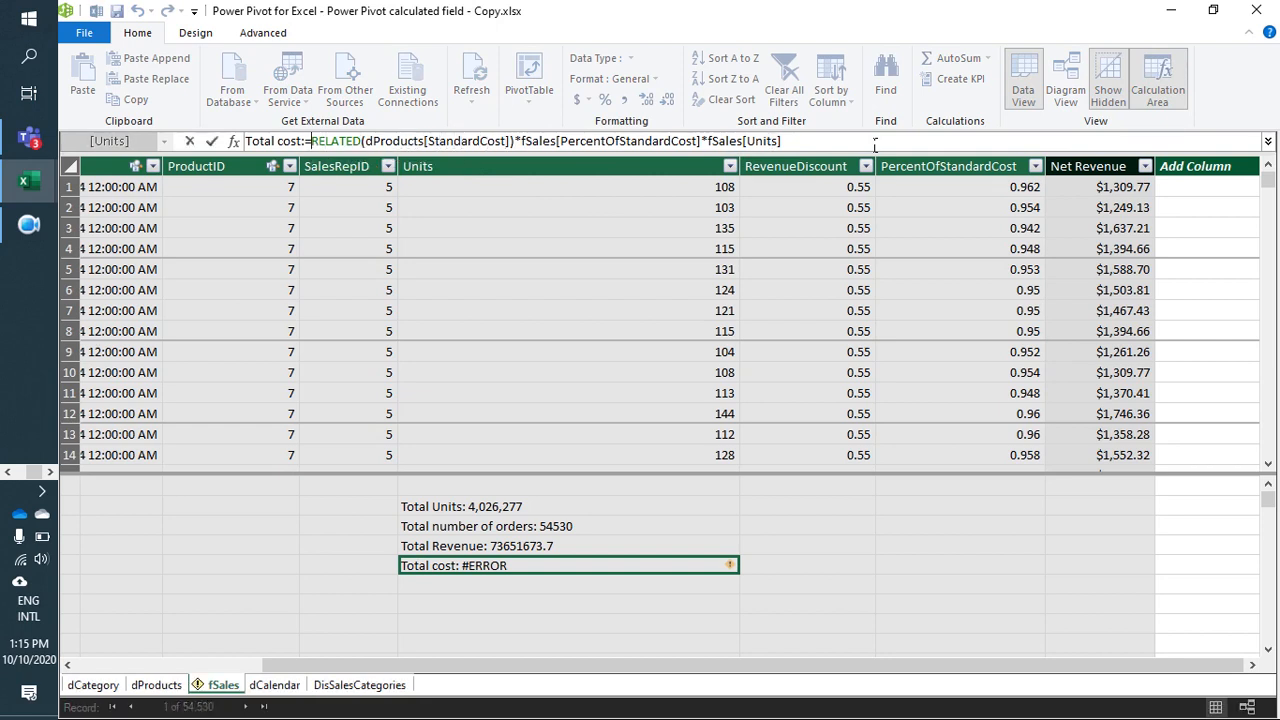
type("sum")
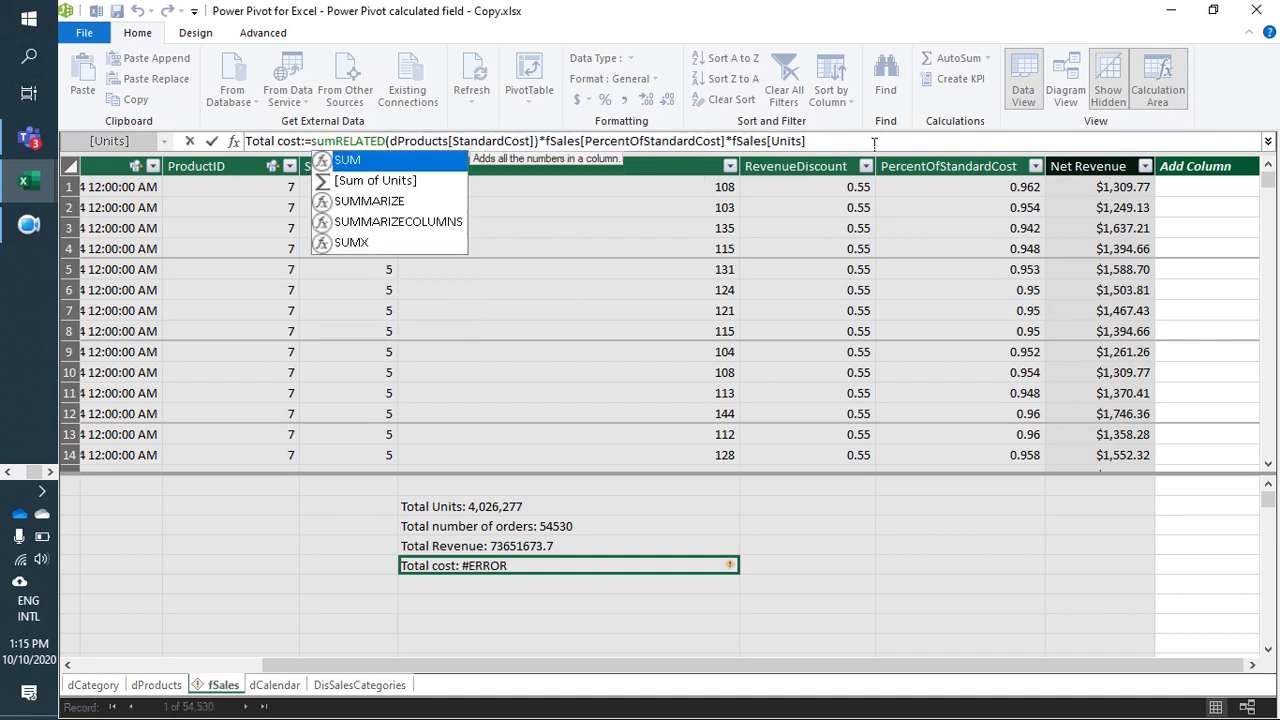
key("Down")
key("Down")
key("Down")
key("Down")
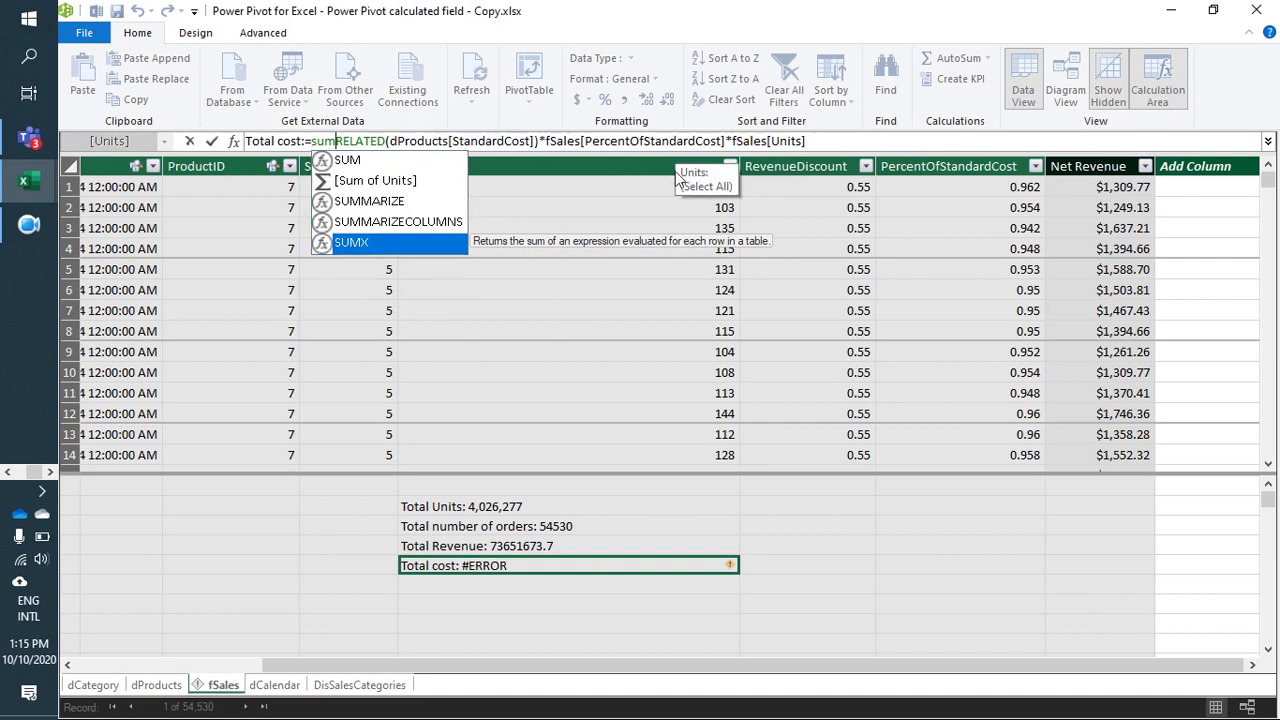
key("Tab")
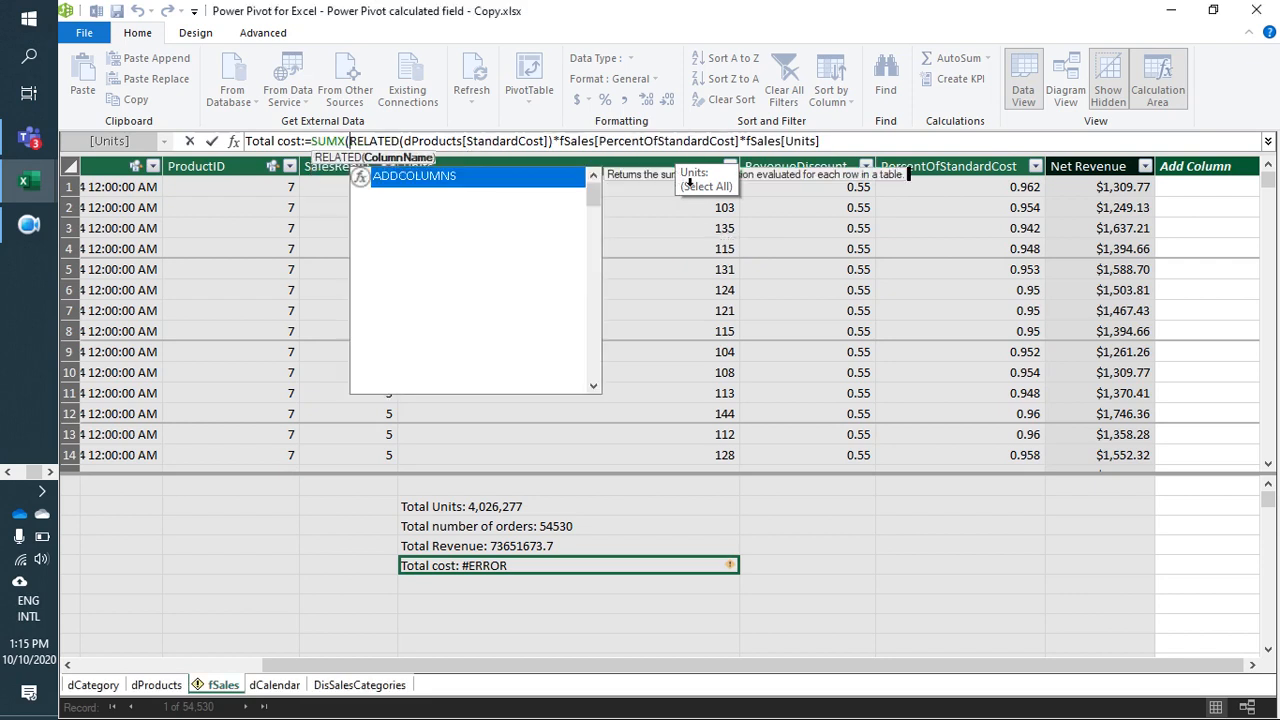
Step: Supply fSales as the table argument of SUMX, close the function after fSales[Units], and commit the Total cost formula
type("fs")
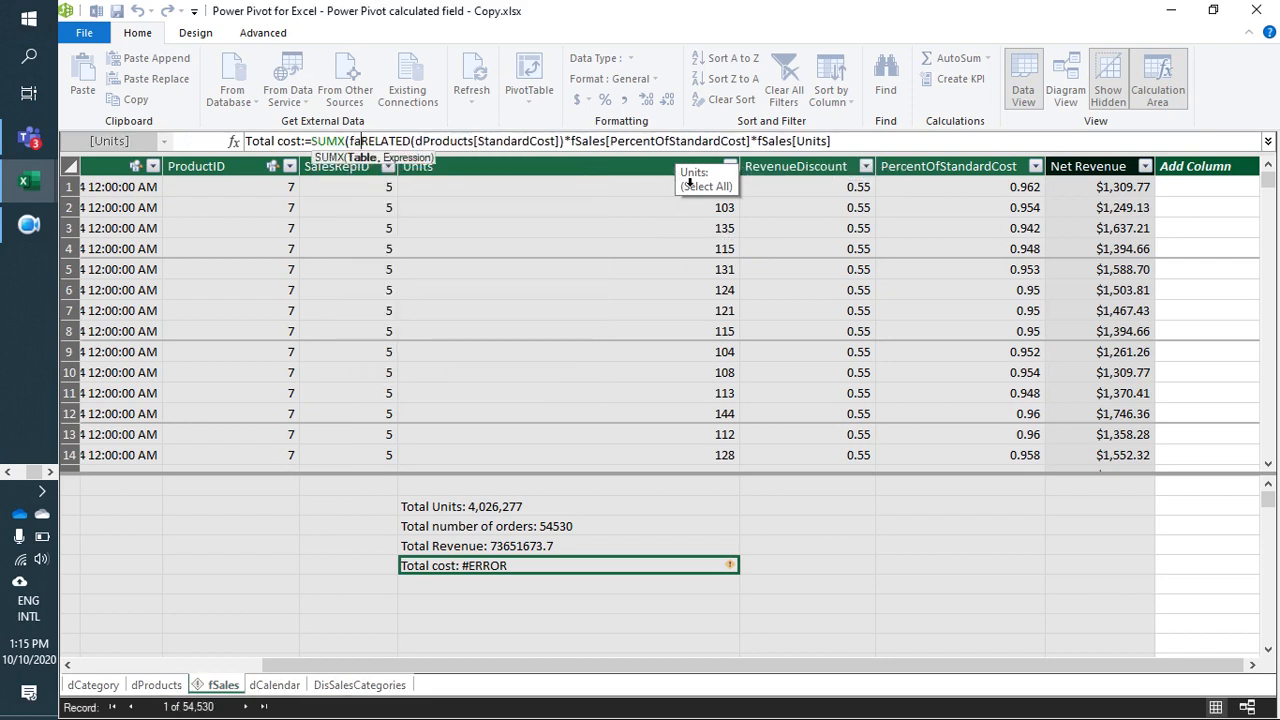
key("Tab")
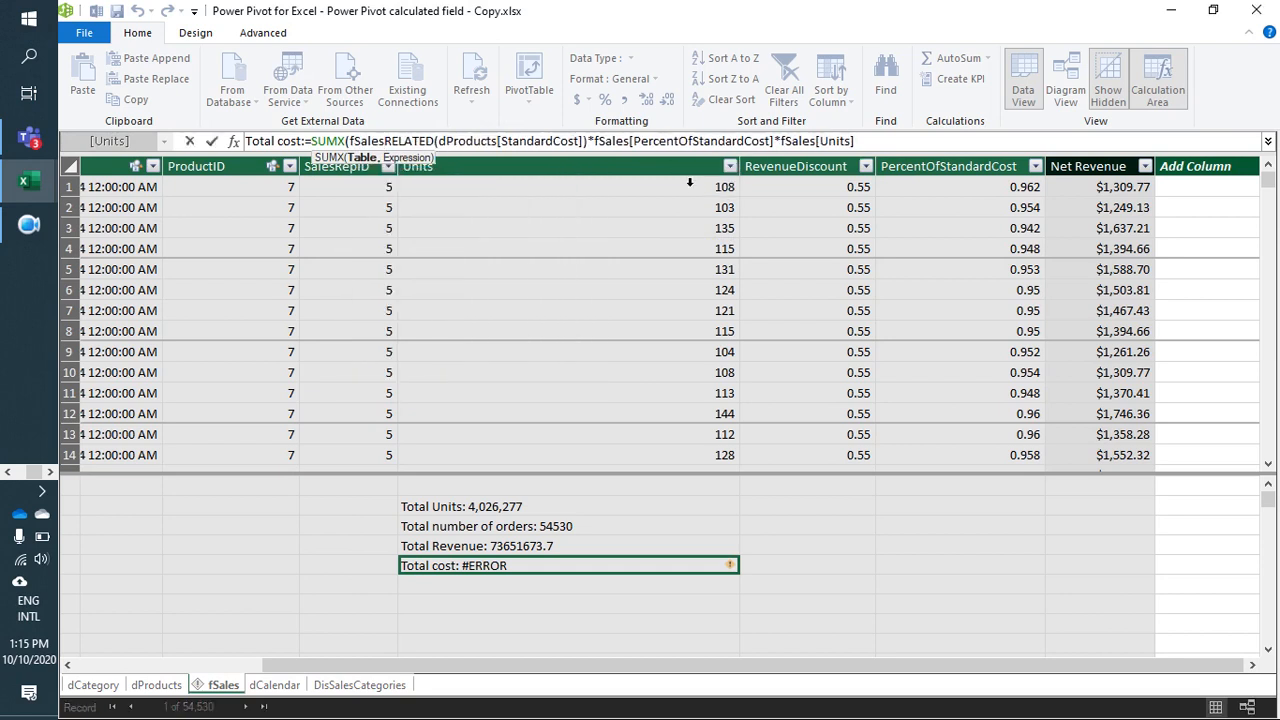
type(",")
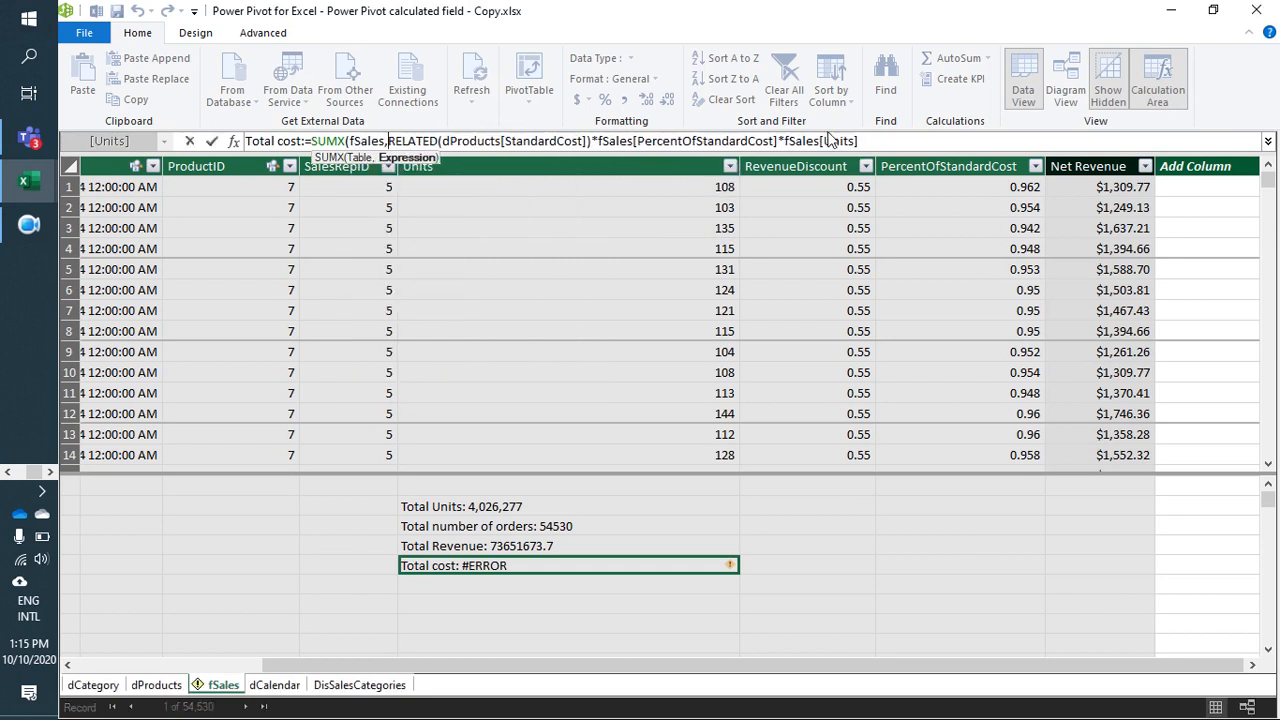
left_click(885, 143)
type(")")
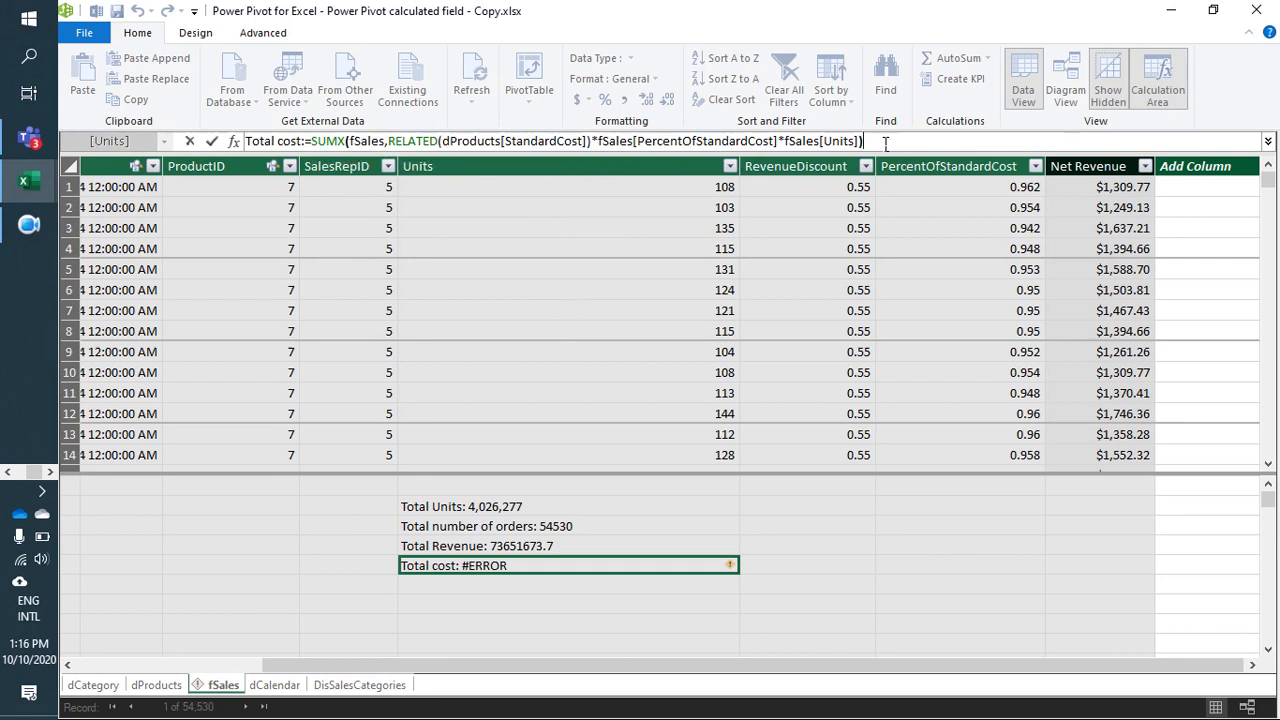
key("Return")
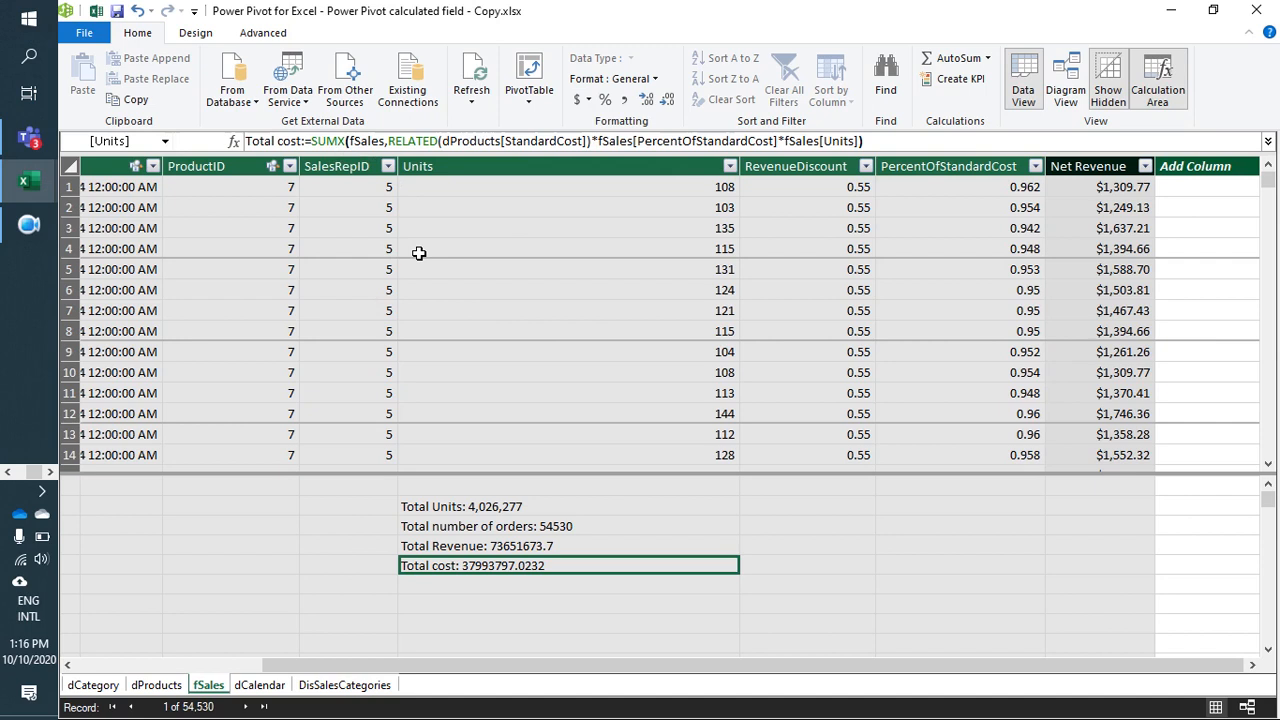
Step: Select the cell two rows below Total cost, then check the task list on Sheet1 in Excel and return to Power Pivot
left_click(458, 606)
scroll(458, 611, "down", 1)
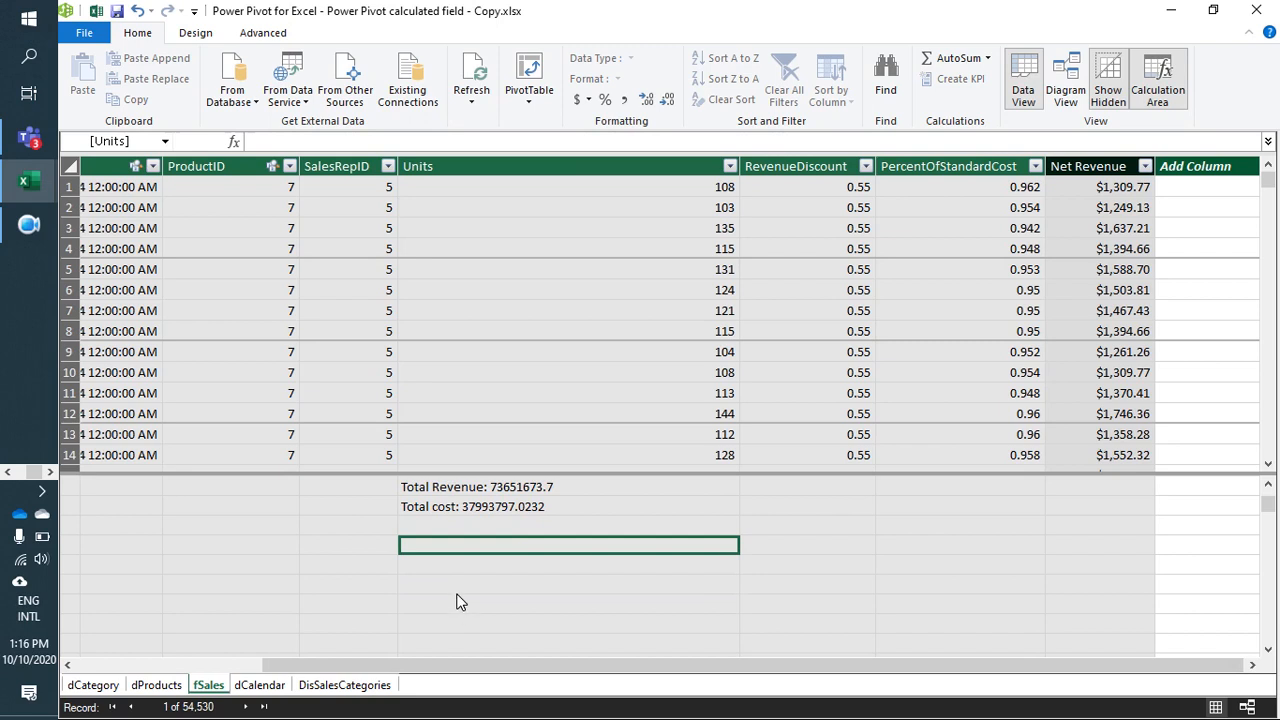
scroll(460, 606, "up", 1)
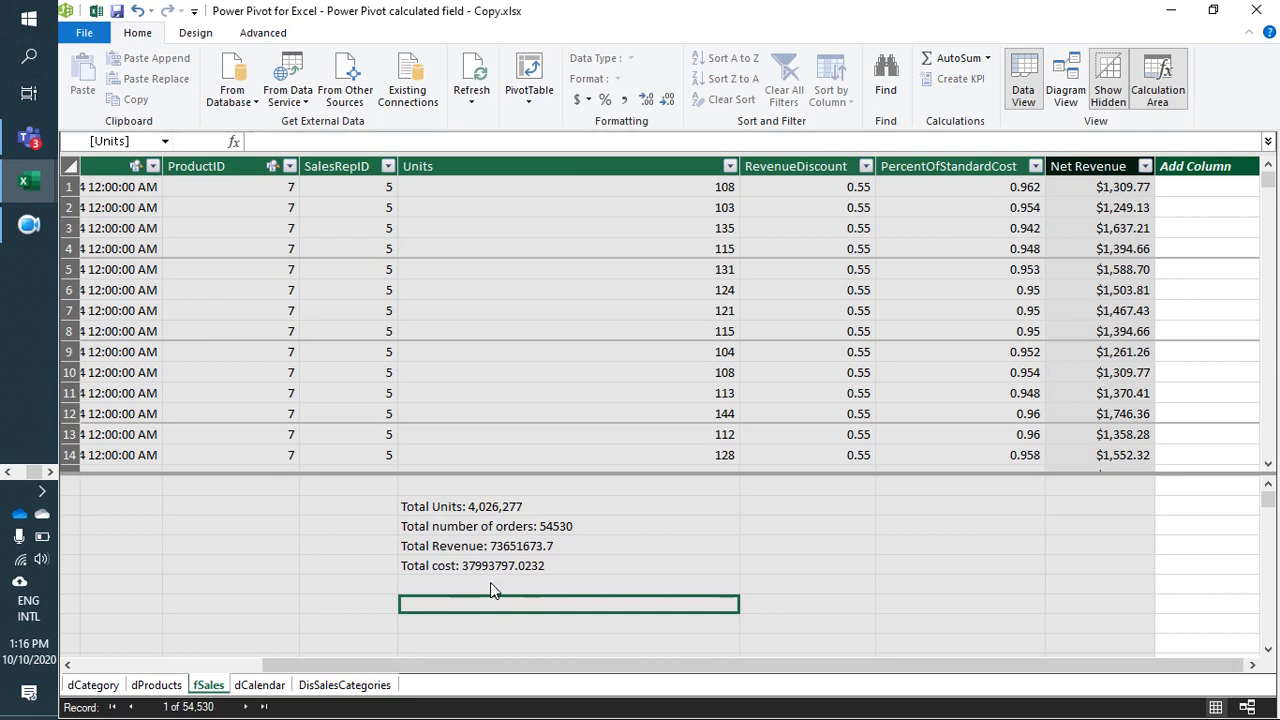
key("alt+Tab")
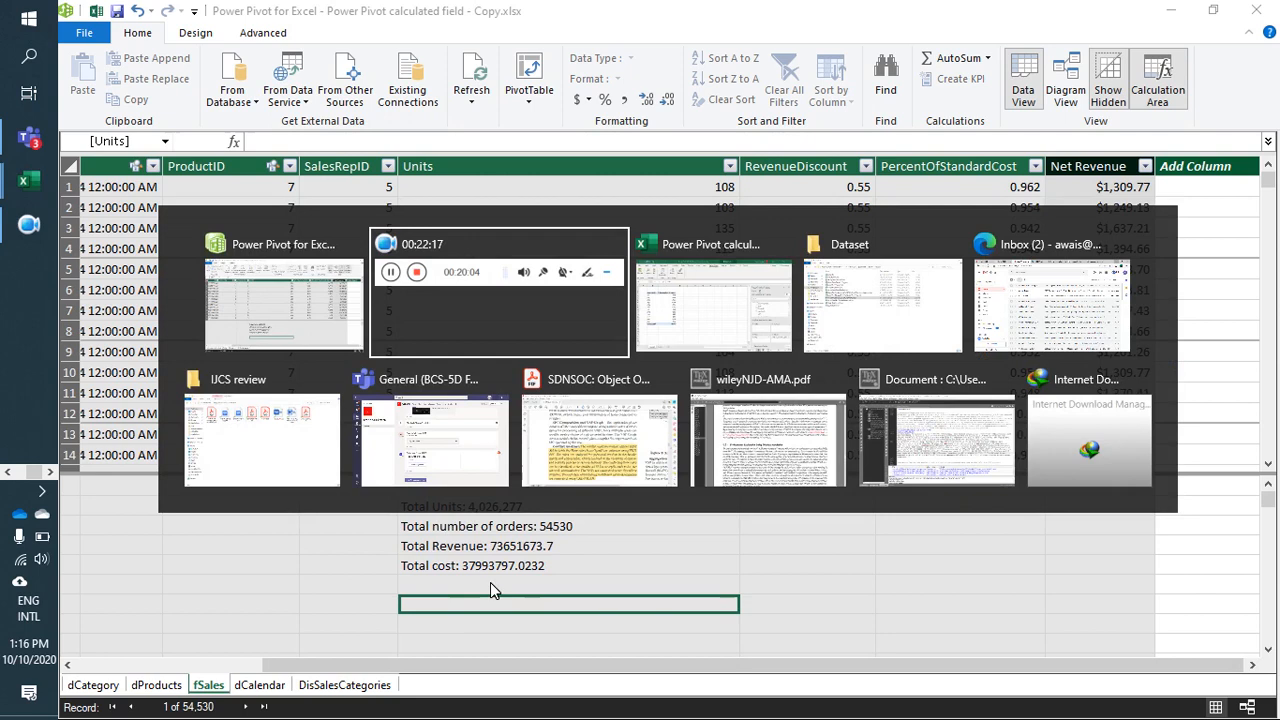
key("alt+Tab")
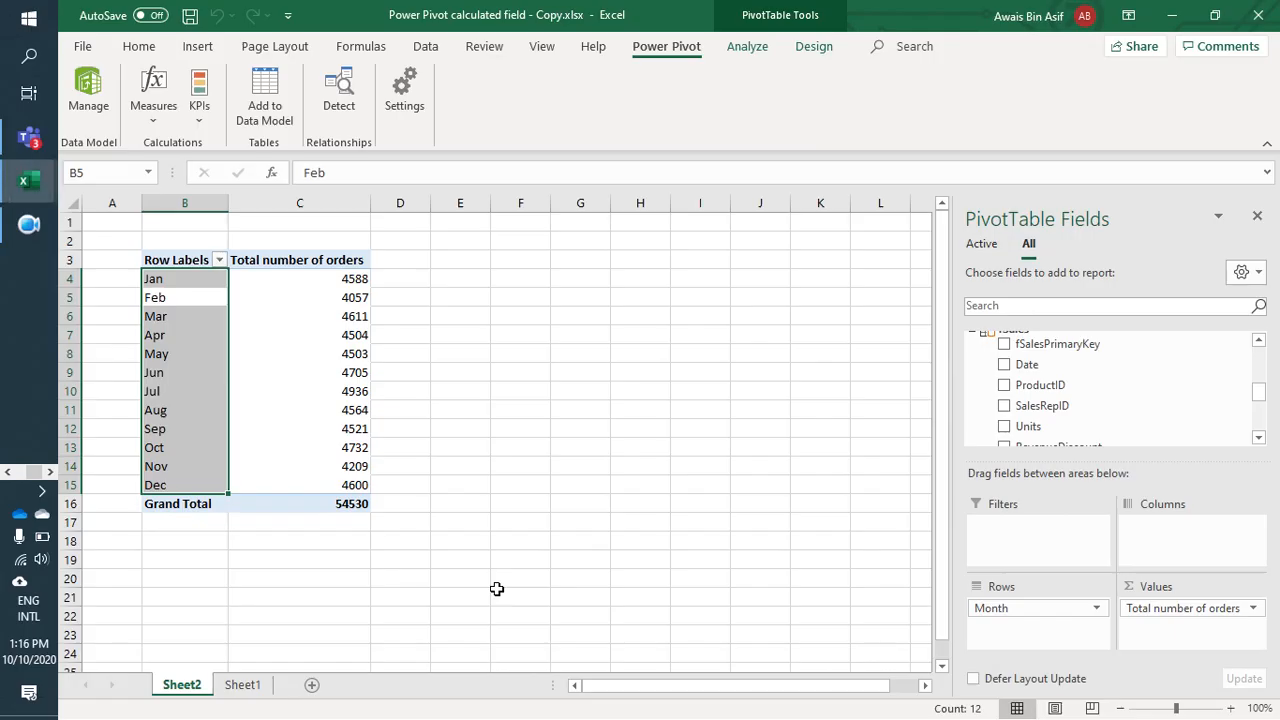
left_click(229, 690)
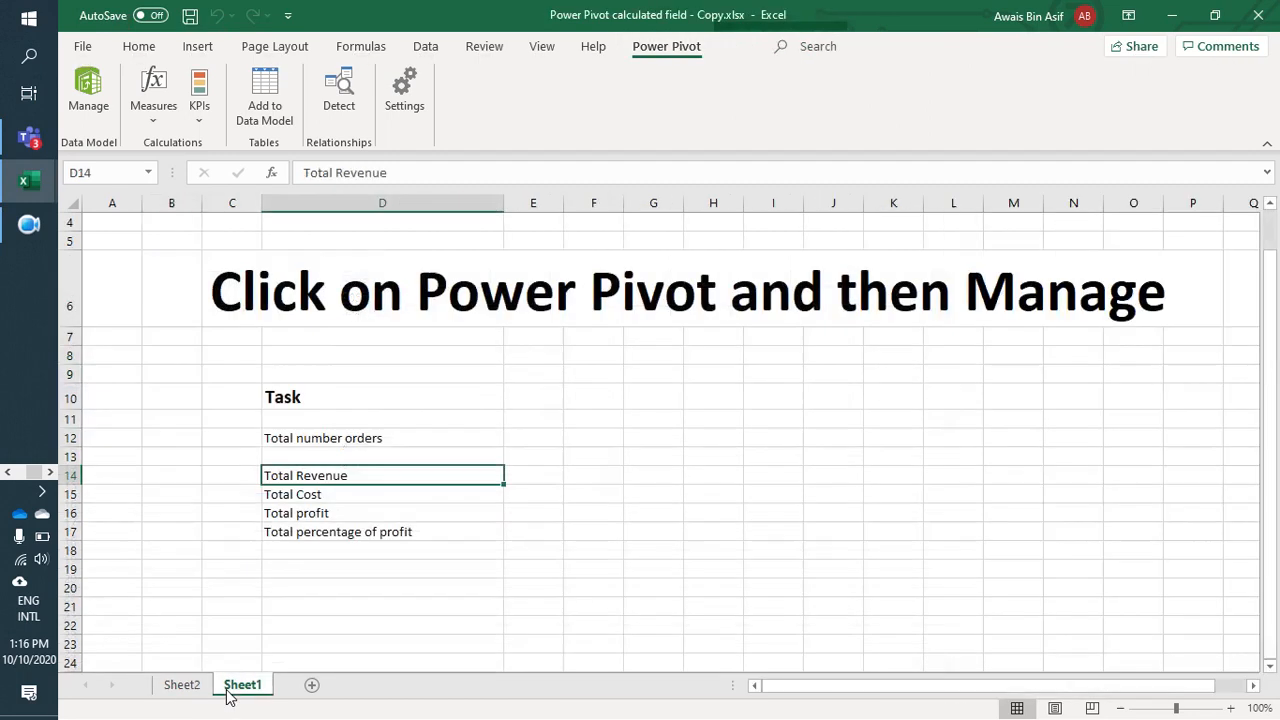
key("alt+Tab")
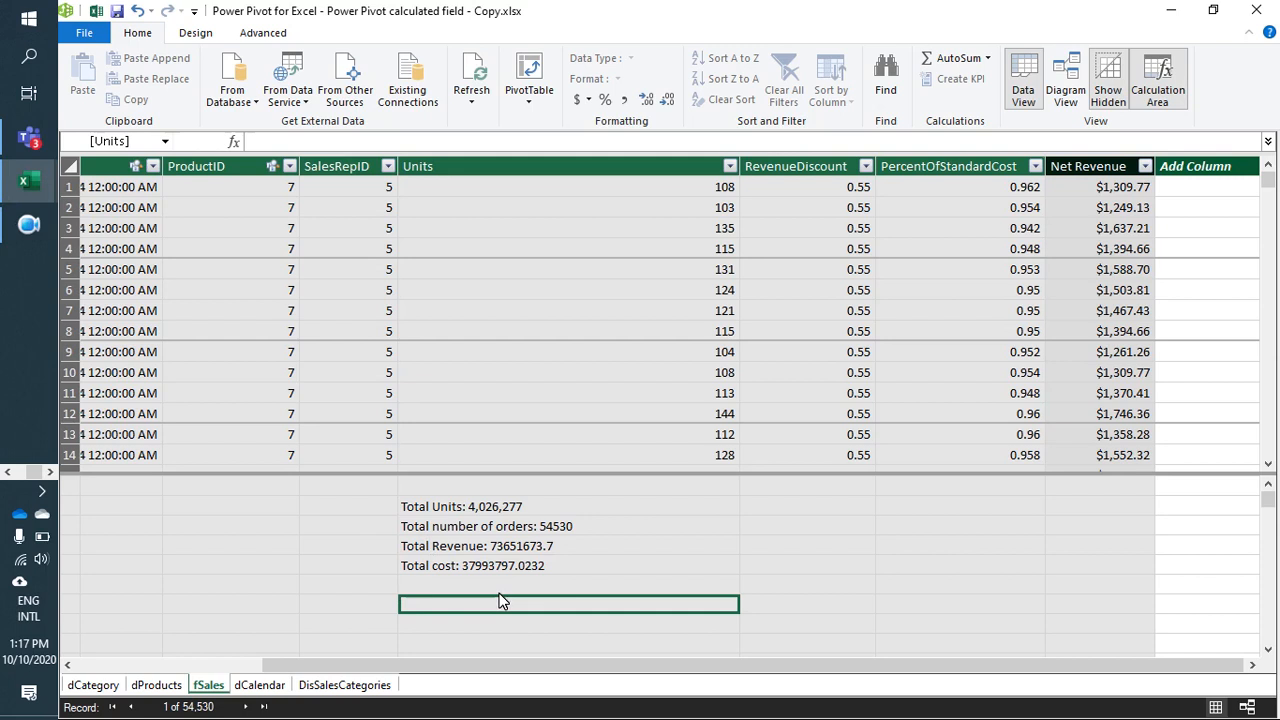
Step: Create the measure Total Profit:=[Total Revenue]-[Total cost] in the selected cell two rows below Total cost
type("T")
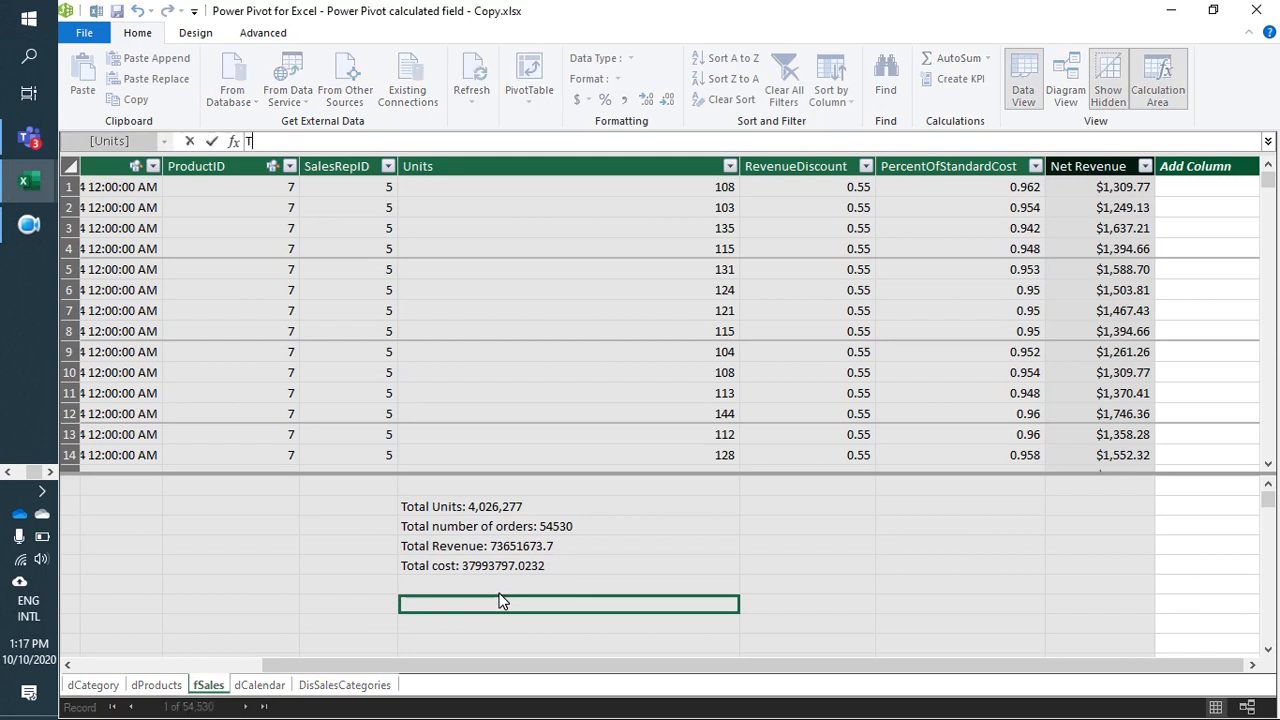
type("otal Profit:=")
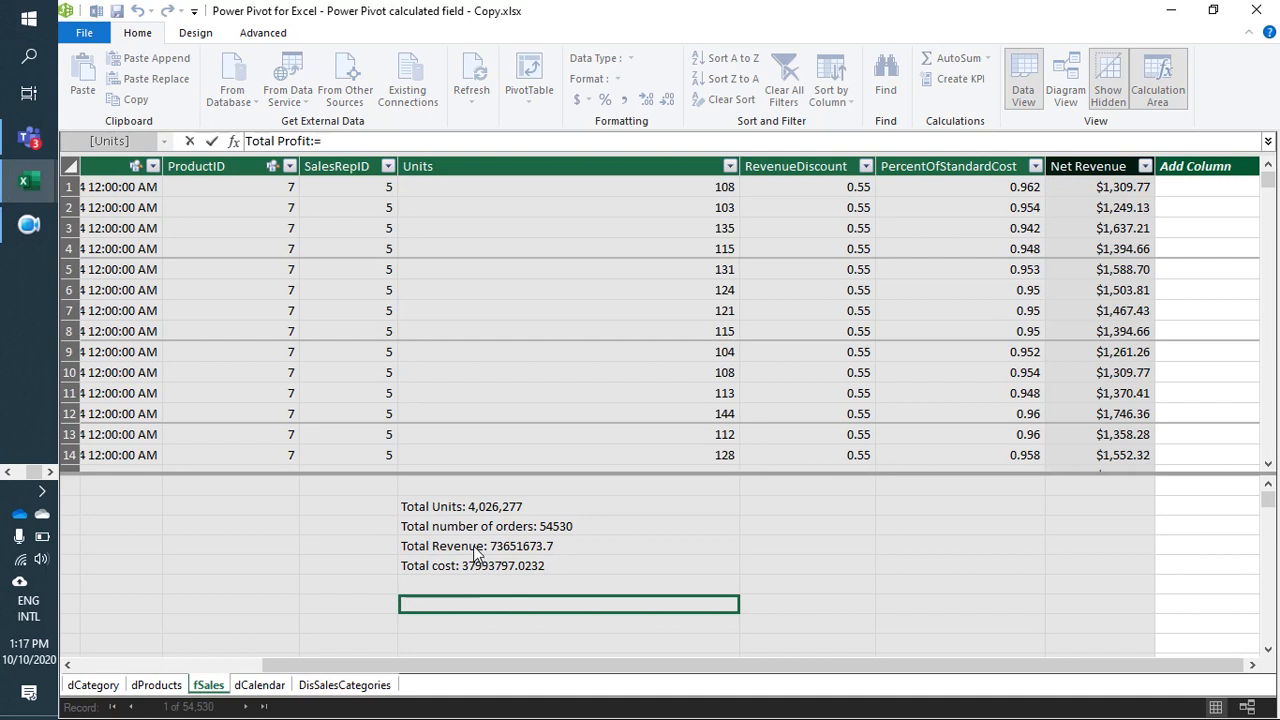
left_click(476, 549)
type("-")
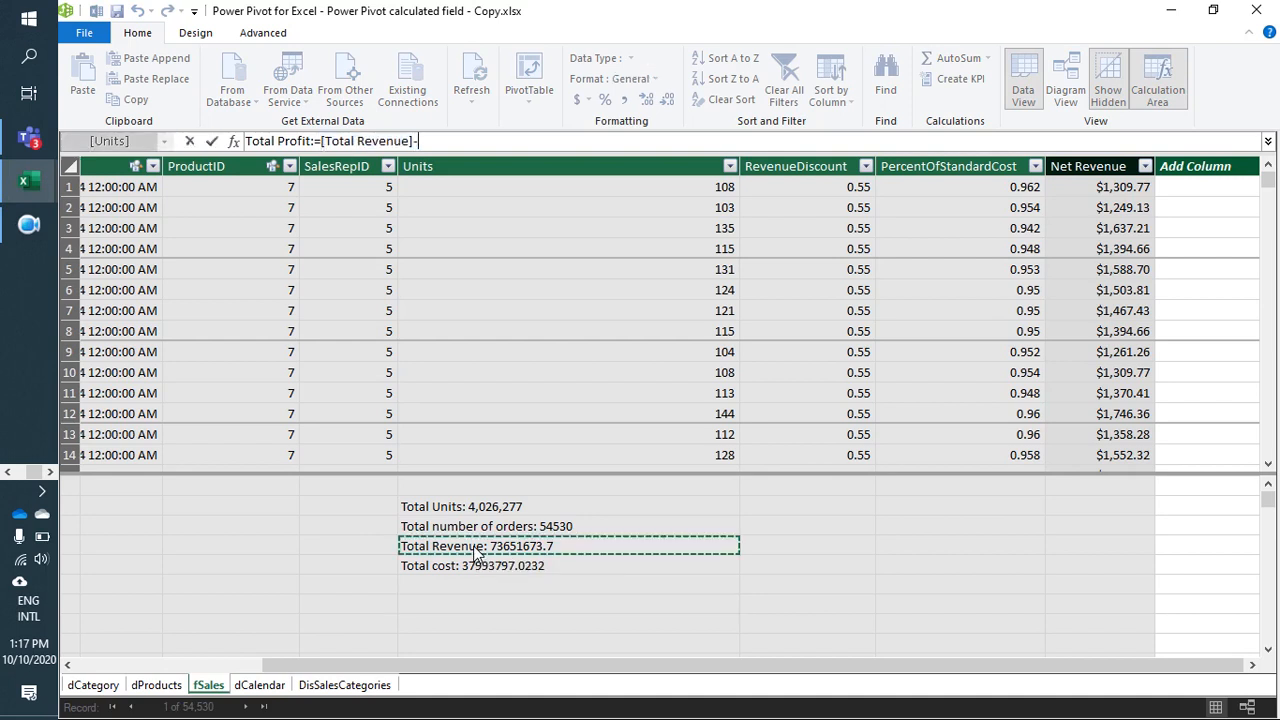
left_click(474, 566)
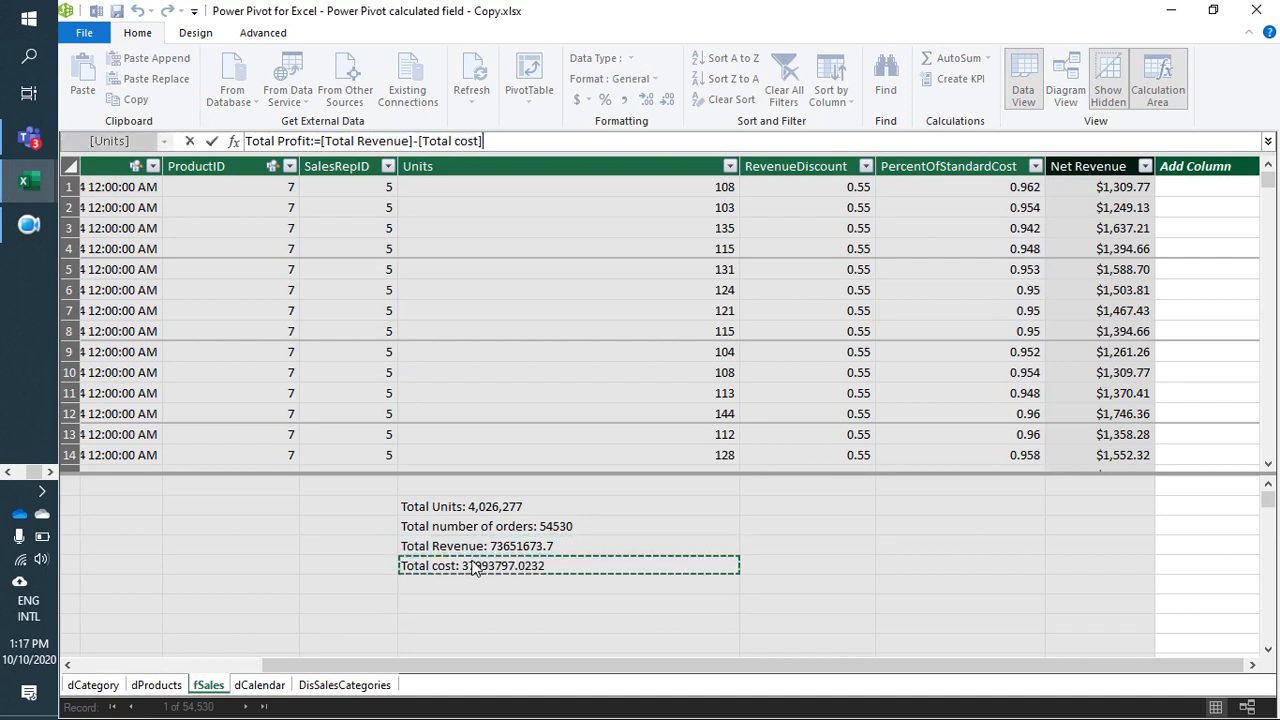
key("Return")
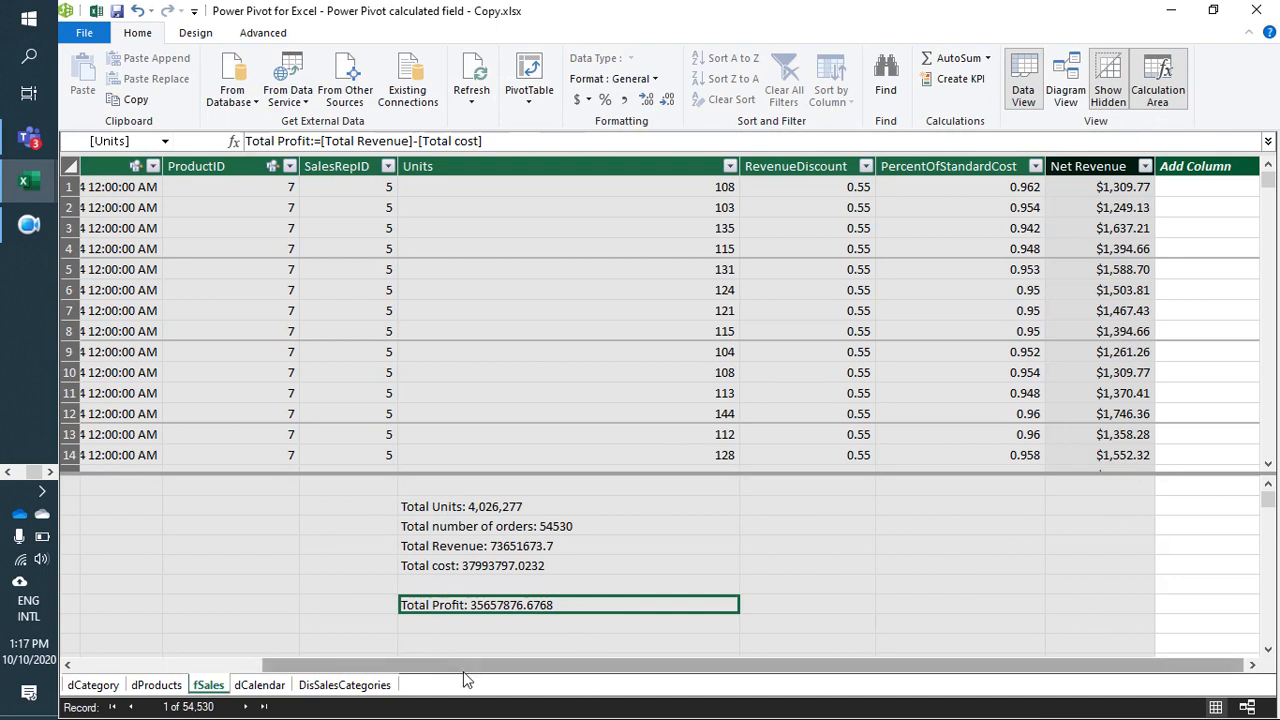
Step: Review the formulas of the Total Units, Total number of orders, Total Revenue, Total cost and Total Profit measures
left_click_drag(526, 666, 278, 652)
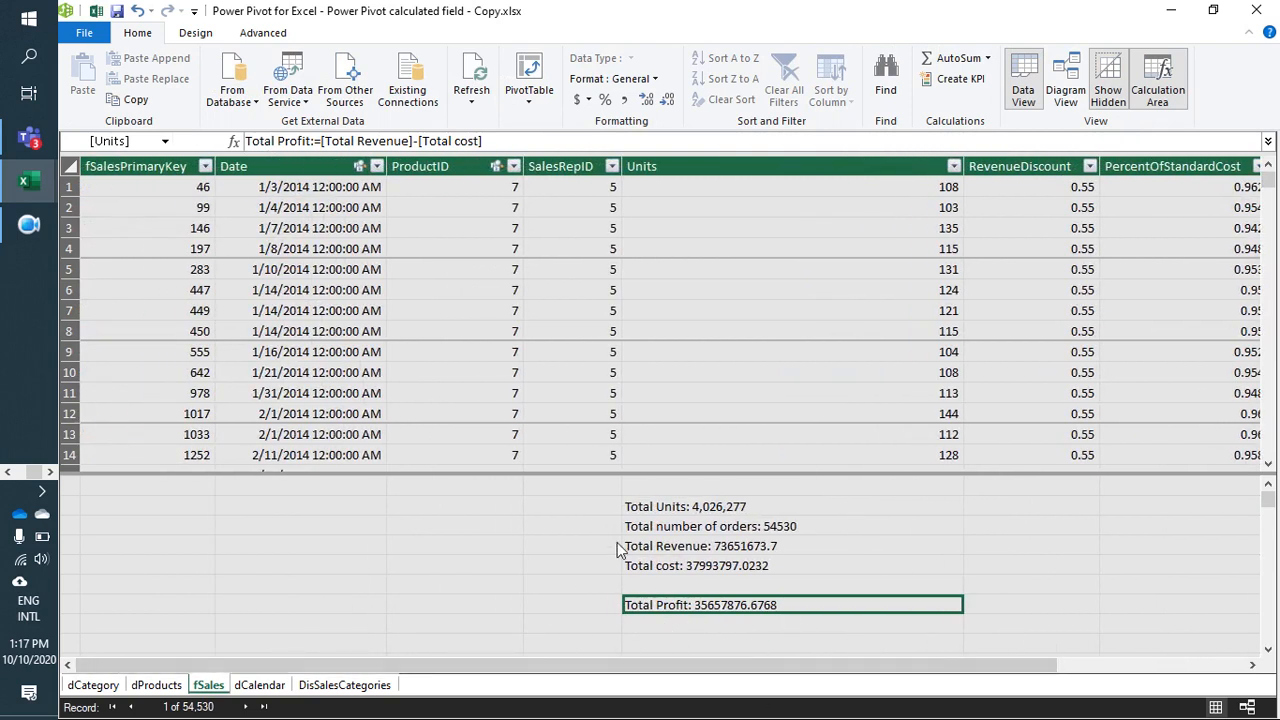
left_click_drag(715, 667, 743, 665)
left_click(695, 511)
left_click(699, 527)
left_click(699, 547)
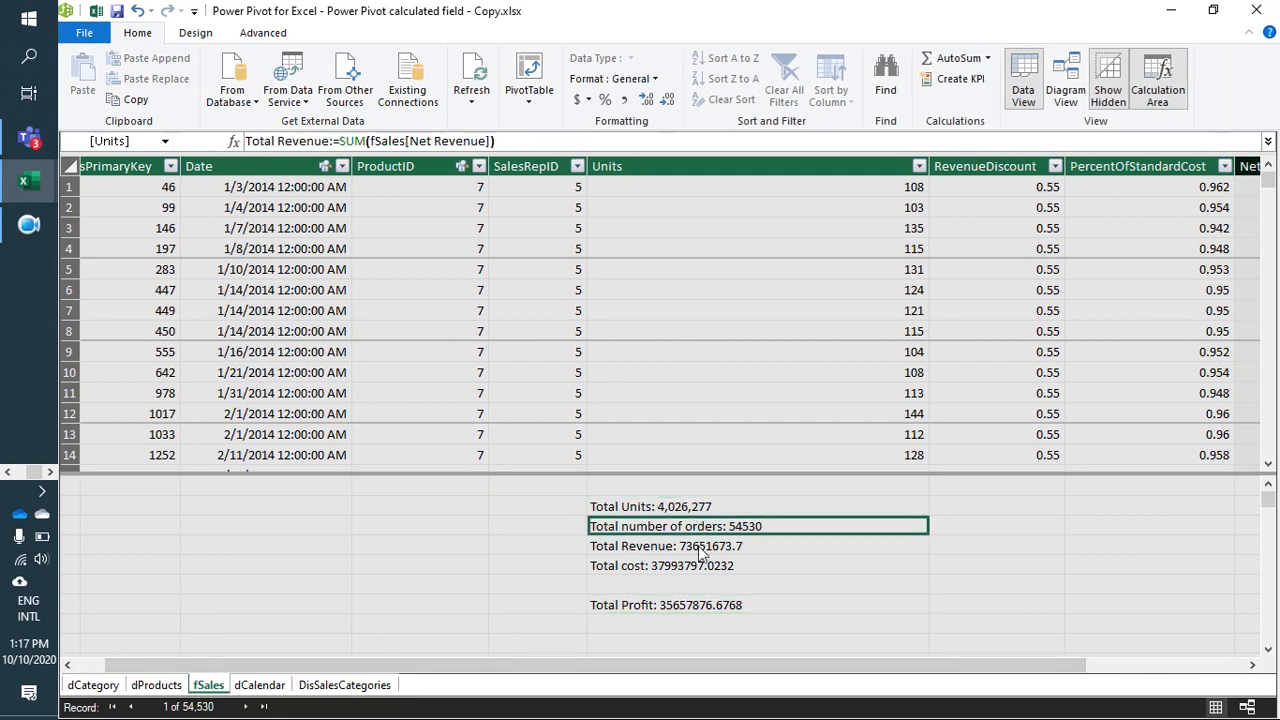
left_click(702, 566)
left_click(697, 605)
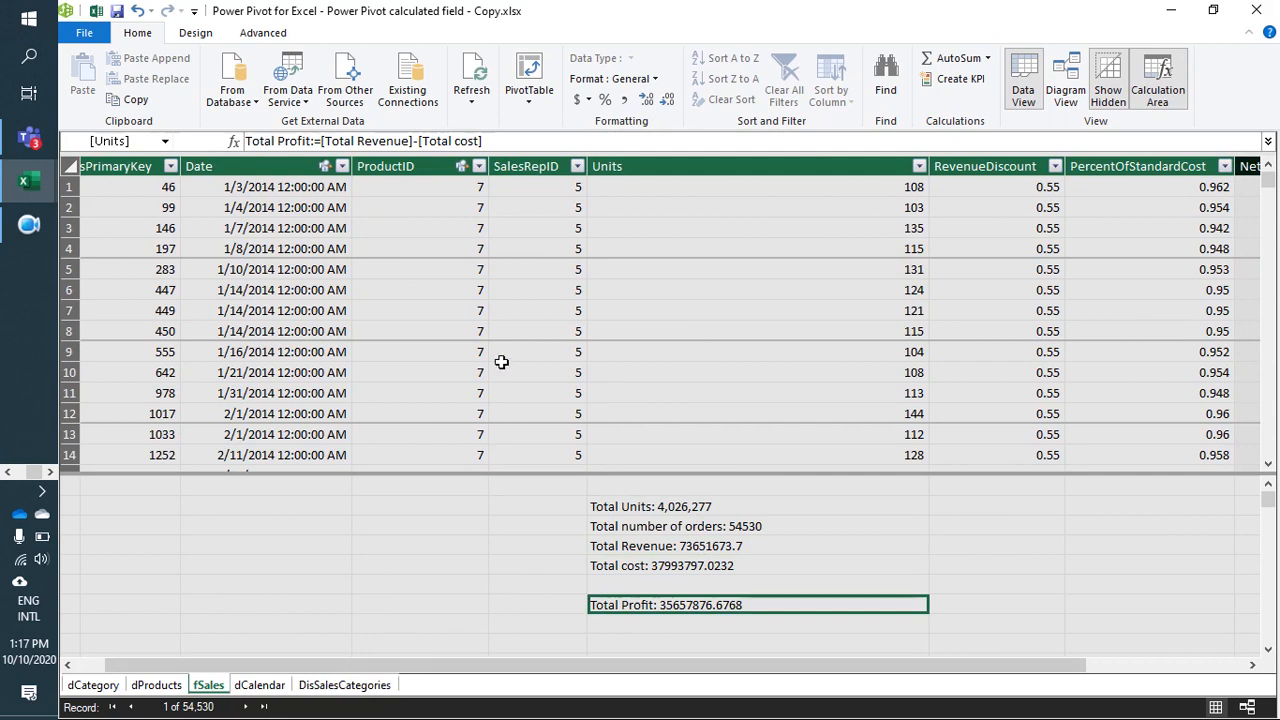
Step: Look at the dProducts and dCalendar tables and return to the fSales table
left_click(157, 686)
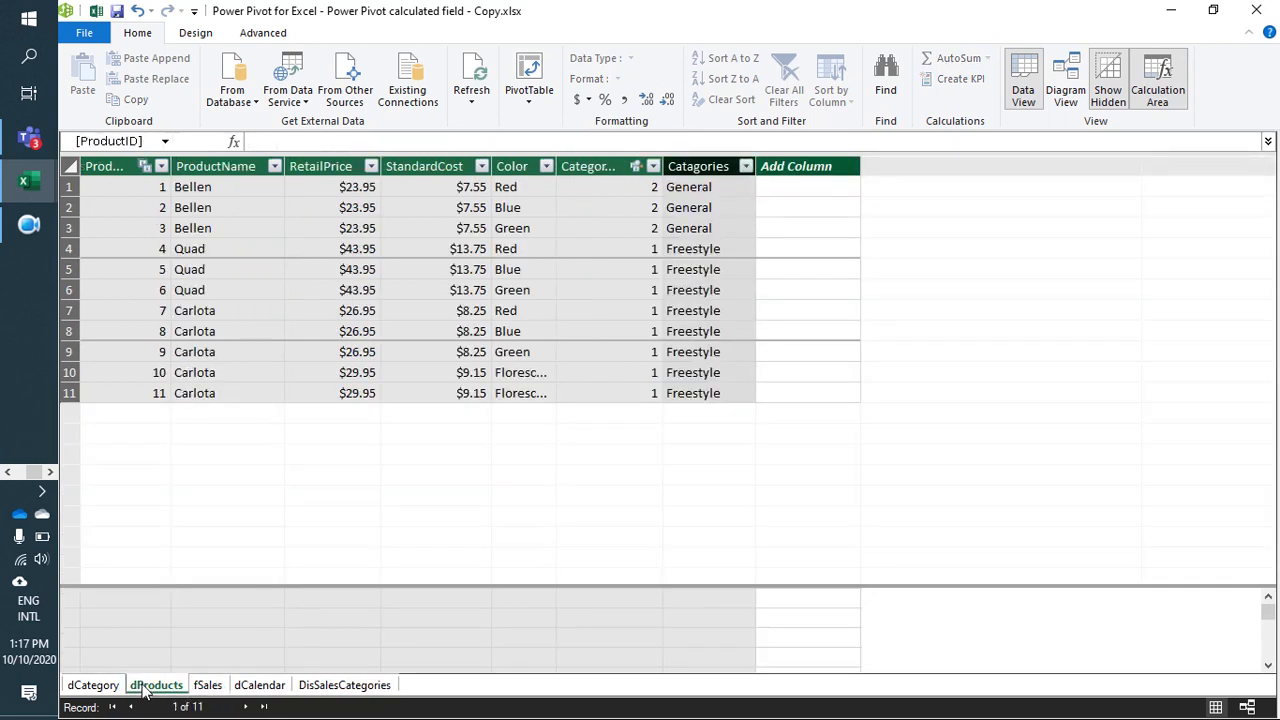
left_click(259, 685)
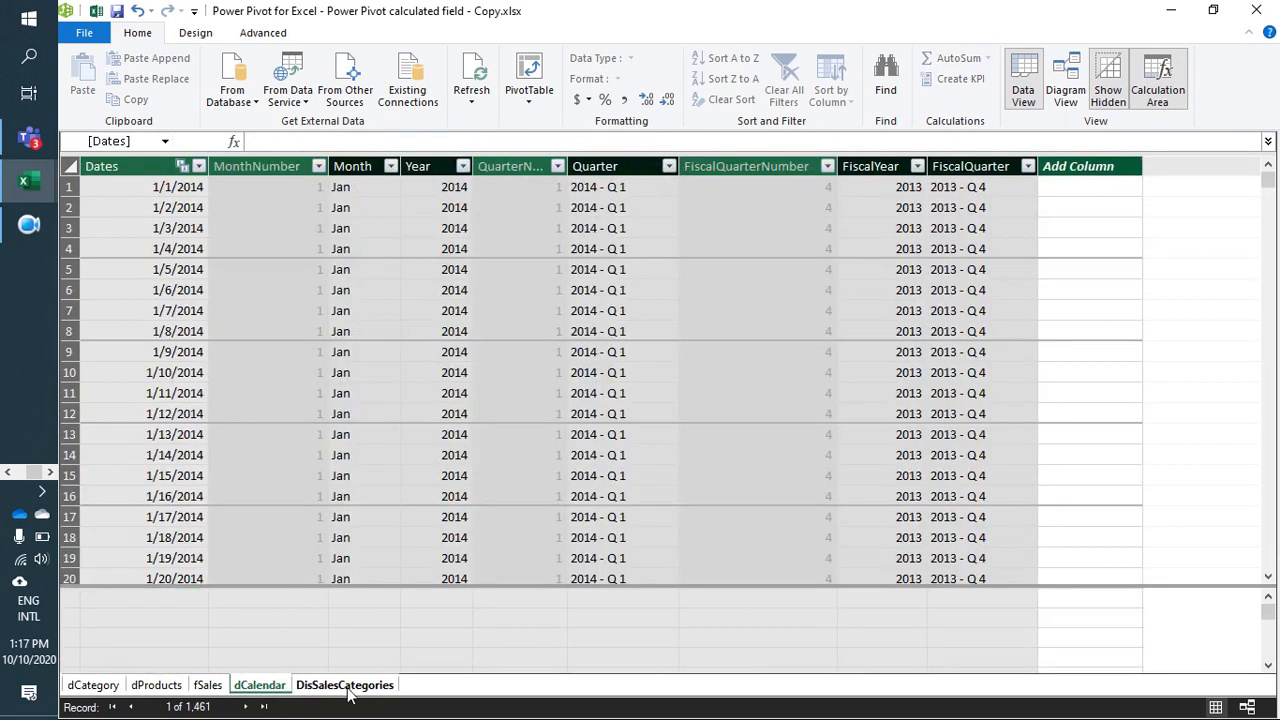
left_click(208, 685)
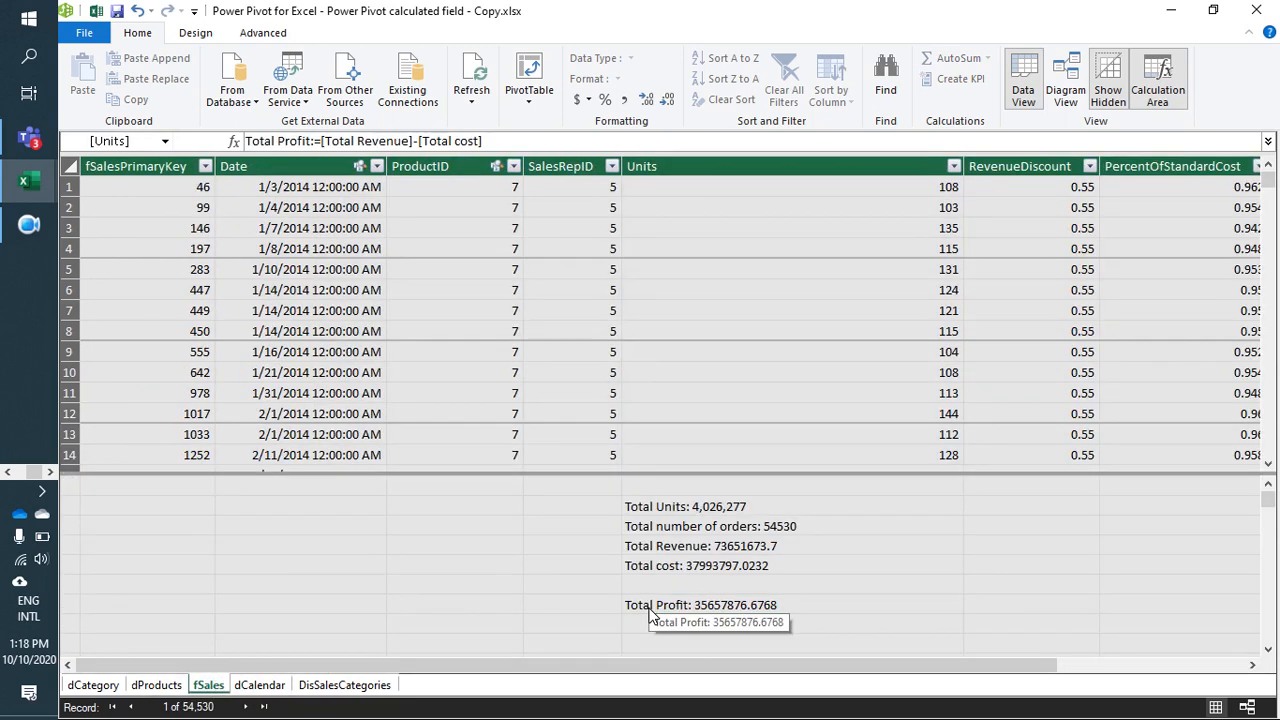
Step: Create a PivotTable from the data model on a new worksheet, with ProductName from dProducts as rows
left_click(557, 294)
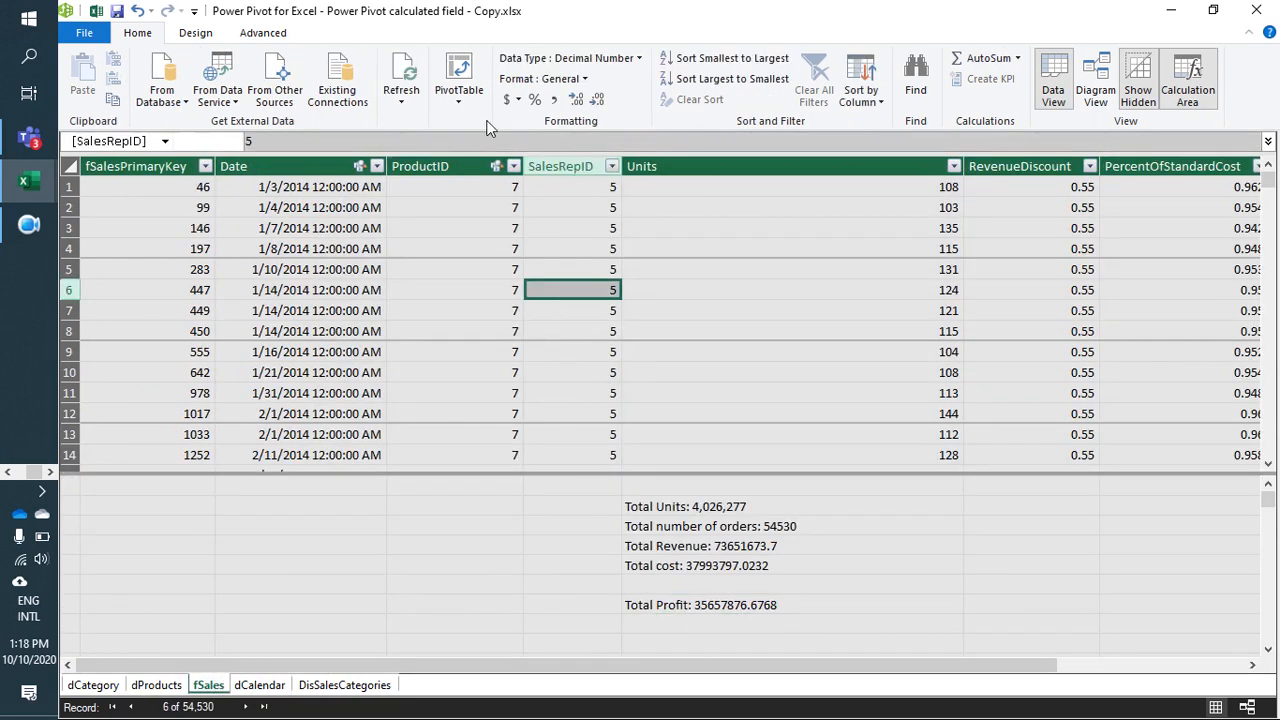
left_click(459, 75)
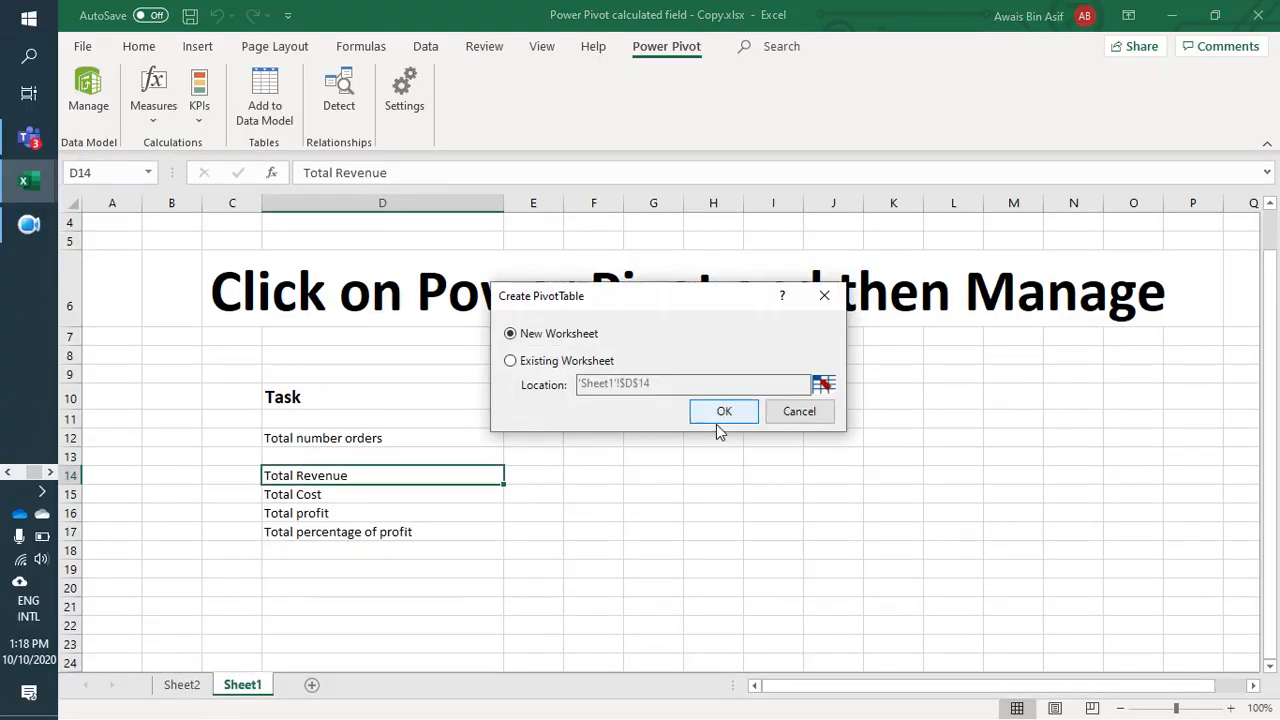
left_click(717, 421)
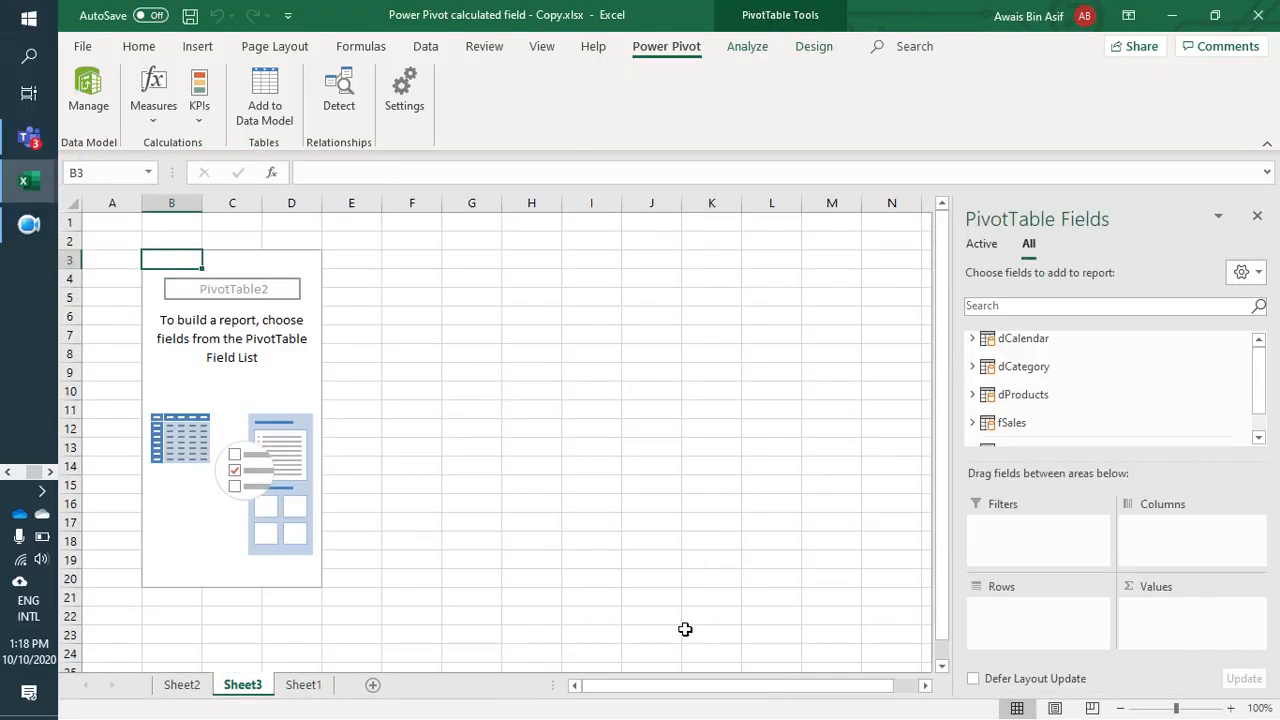
mouse_move(1265, 375)
left_mouse_down()
mouse_move(1264, 395)
mouse_move(1258, 368)
left_mouse_up()
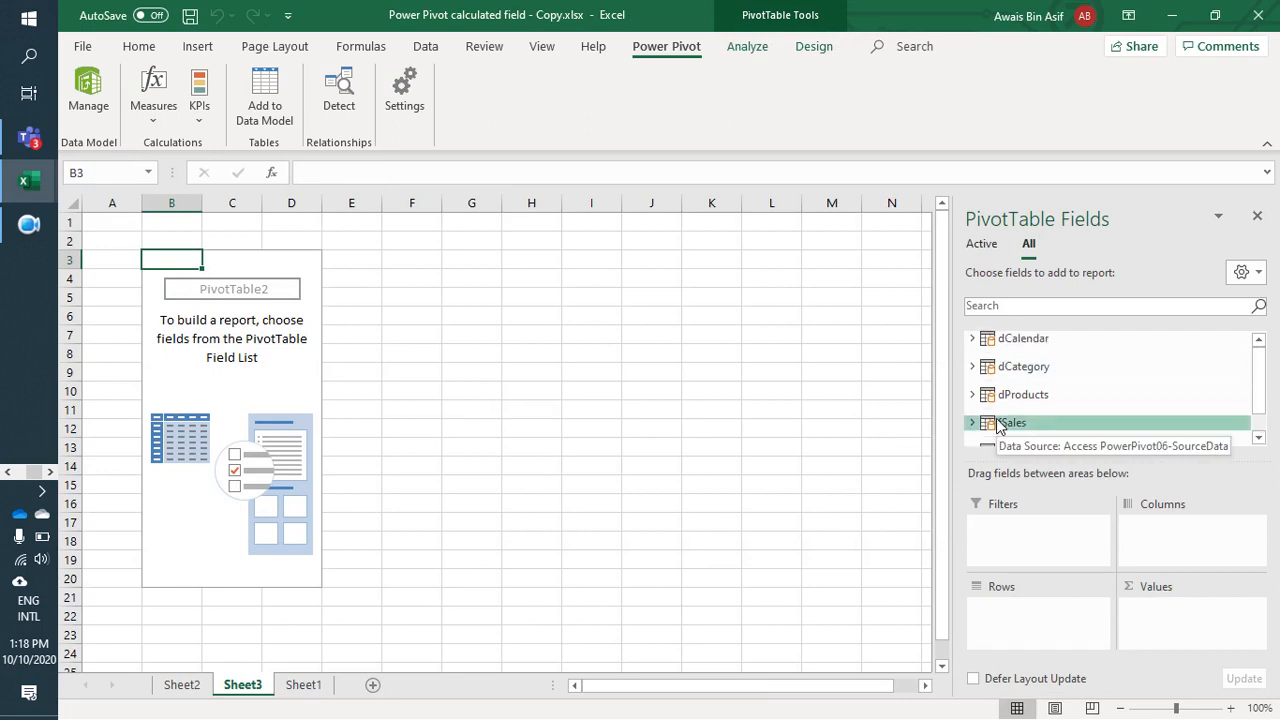
left_click(972, 394)
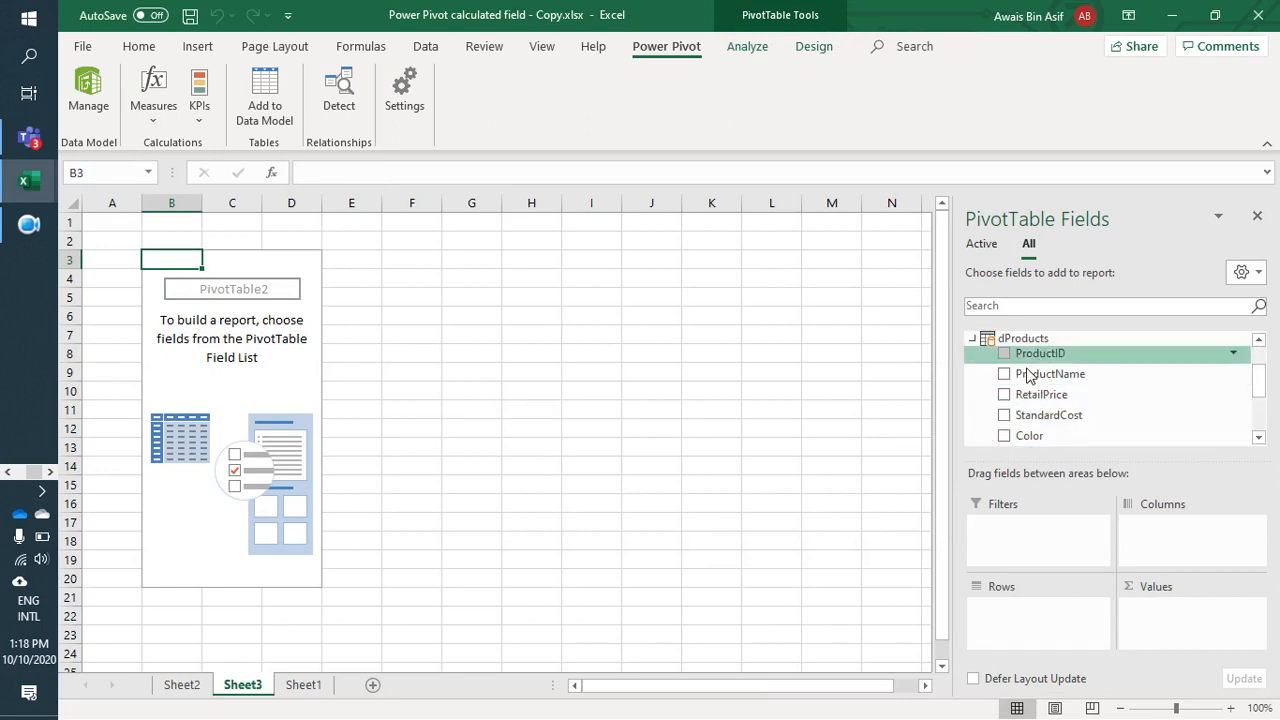
left_click(1004, 374)
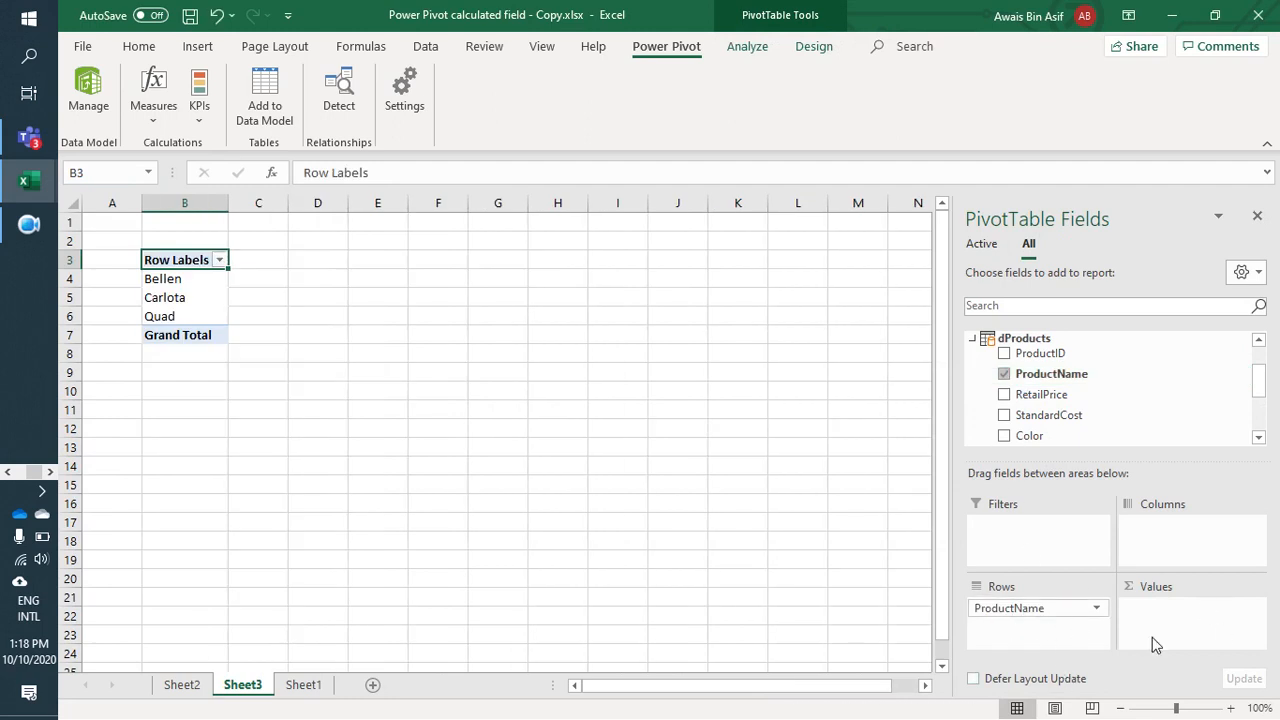
Step: Add the Total Profit measure from fSales to the PivotTable's values
left_click(972, 341)
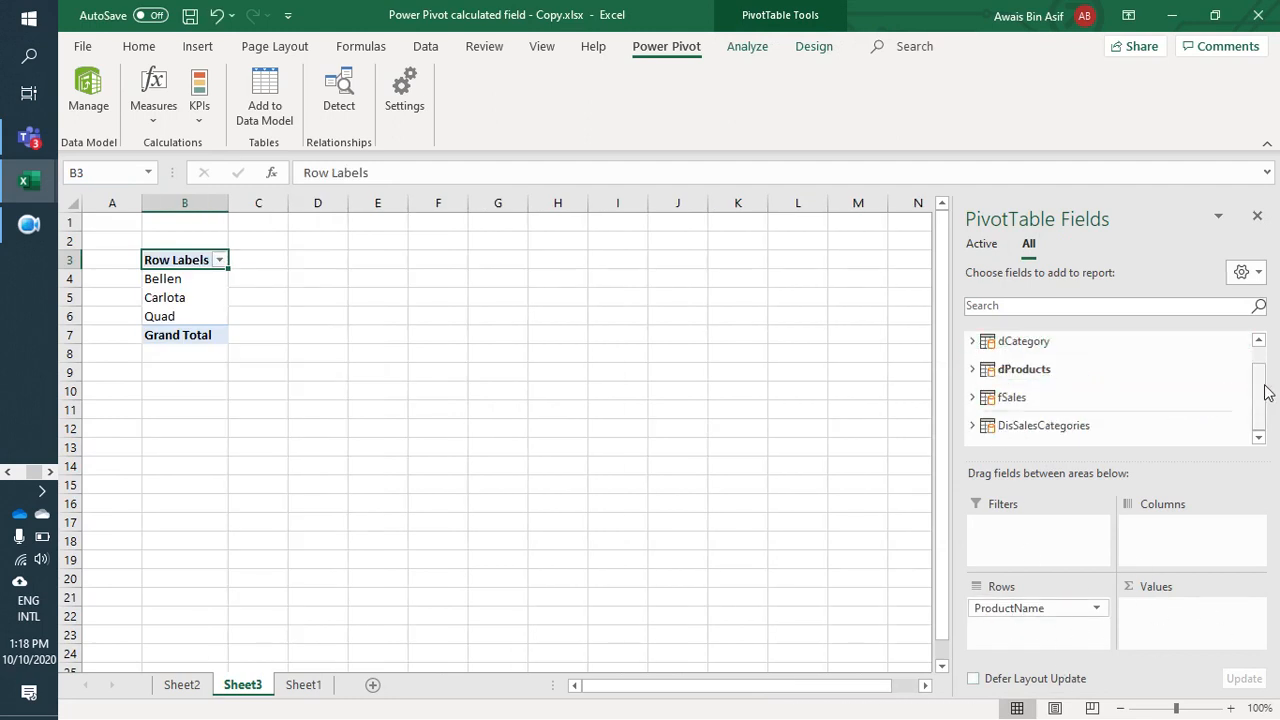
left_click(973, 397)
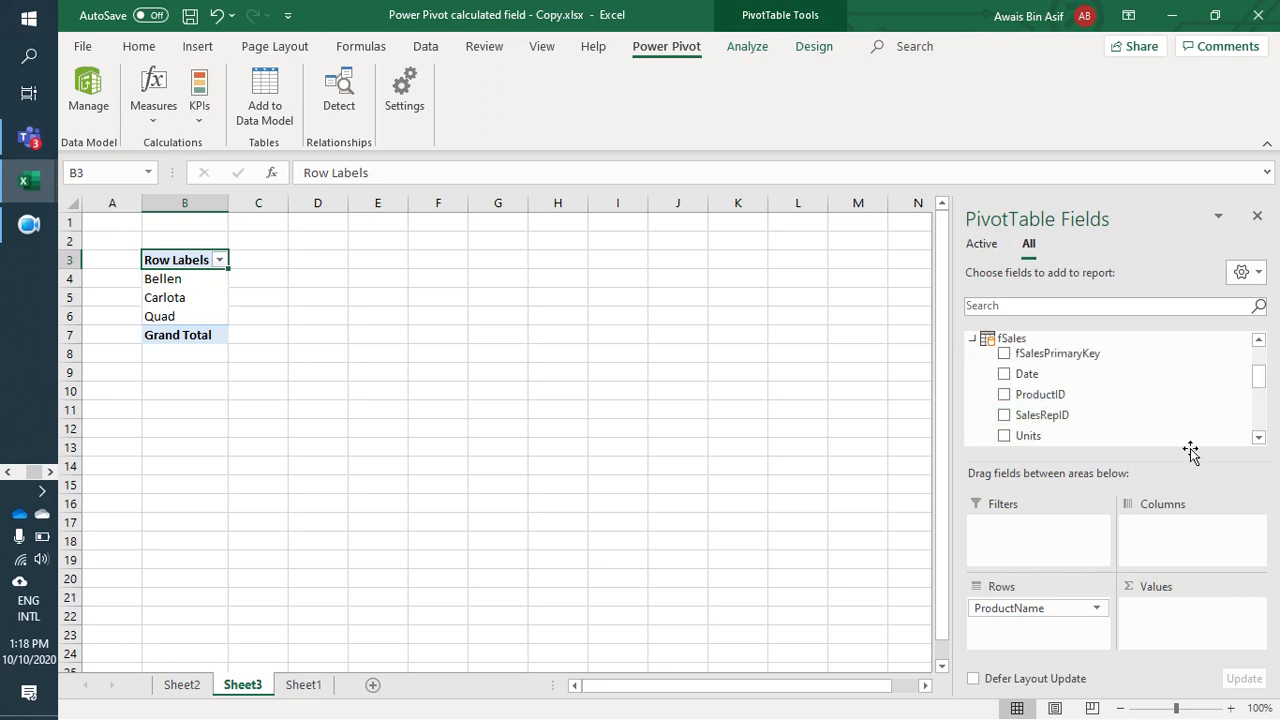
scroll(1262, 390, "down", 1)
scroll(1260, 390, "down", 3)
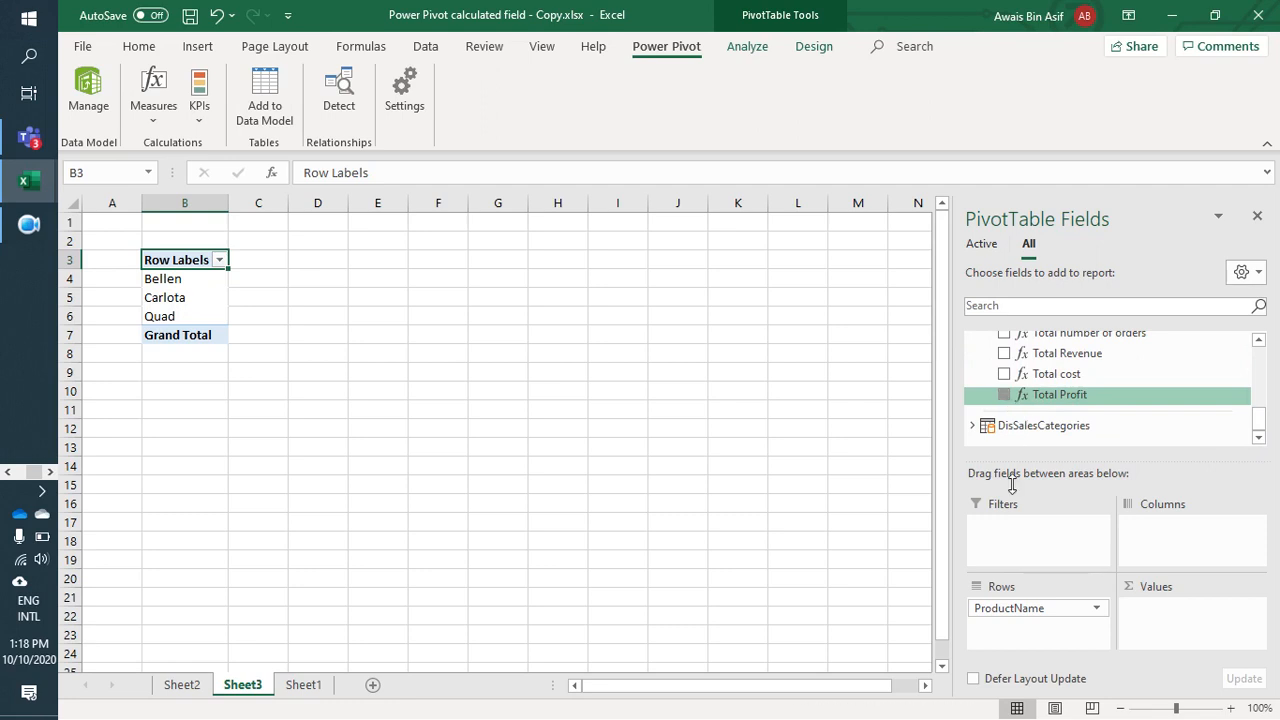
left_click_drag(1012, 484, 1190, 625)
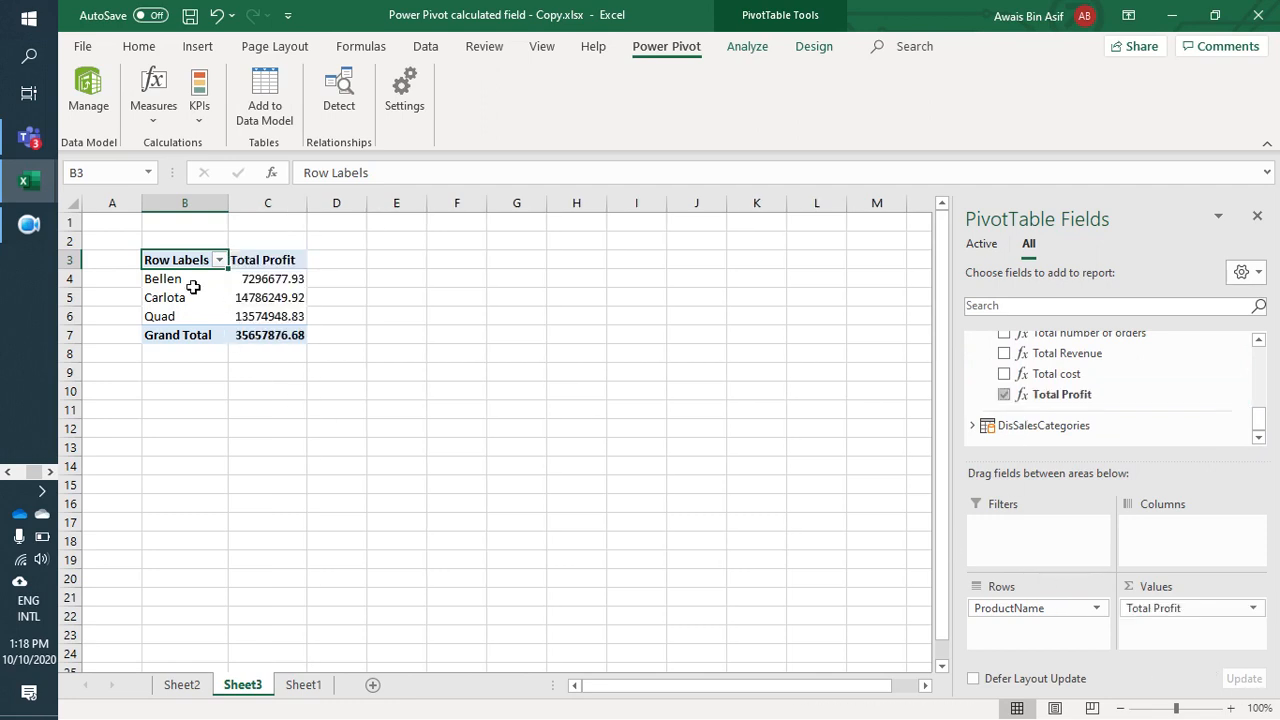
Step: Insert a pie PivotChart based on the Total Profit by product PivotTable
left_click(272, 301)
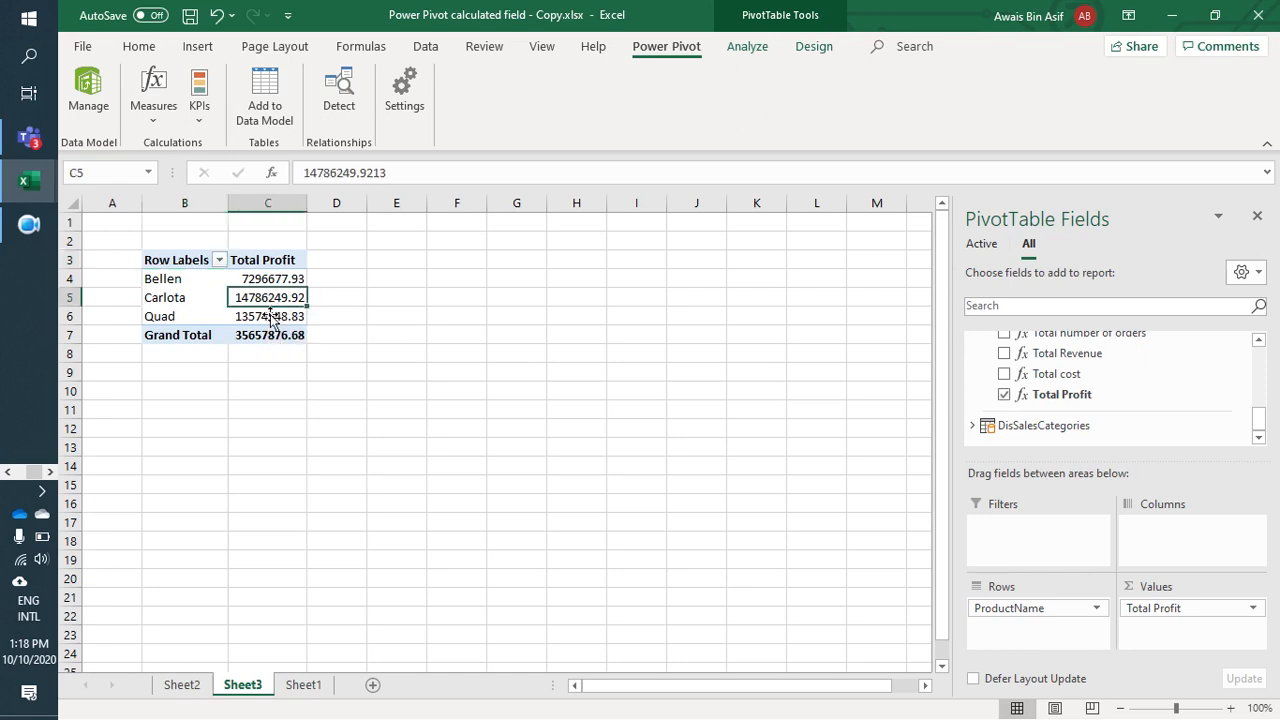
left_click(209, 326)
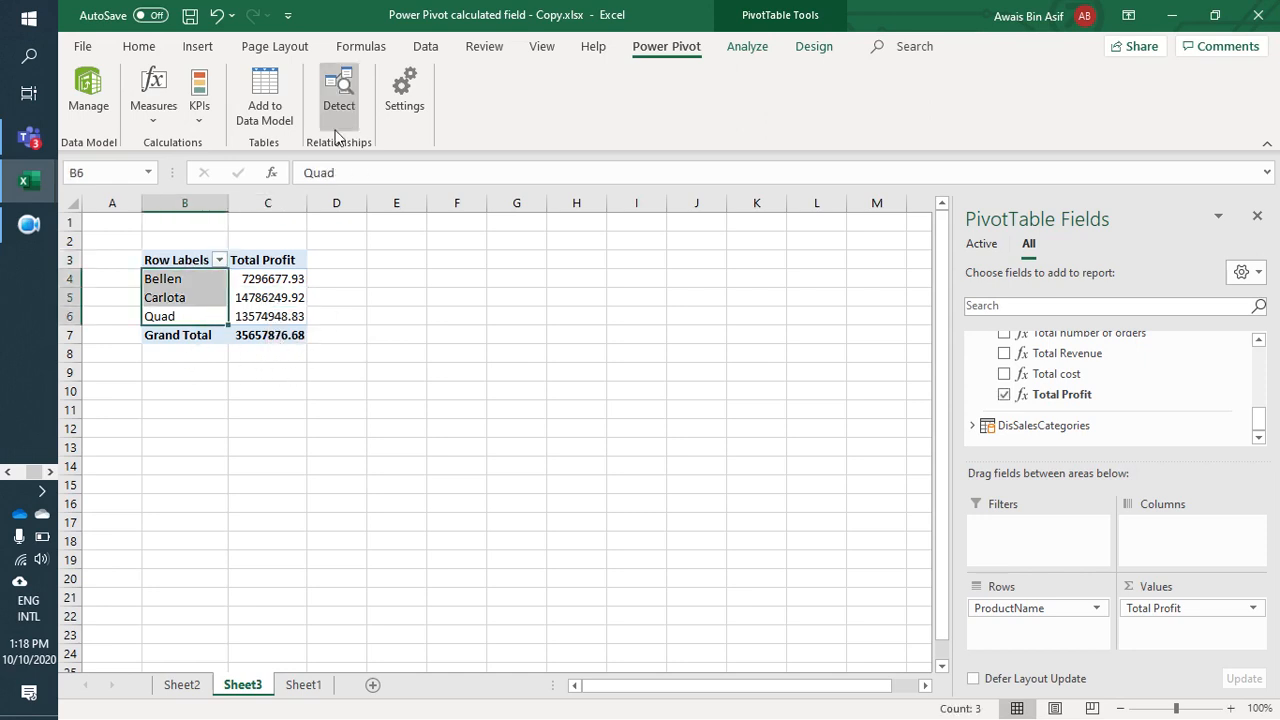
left_click(227, 305)
left_click(261, 302)
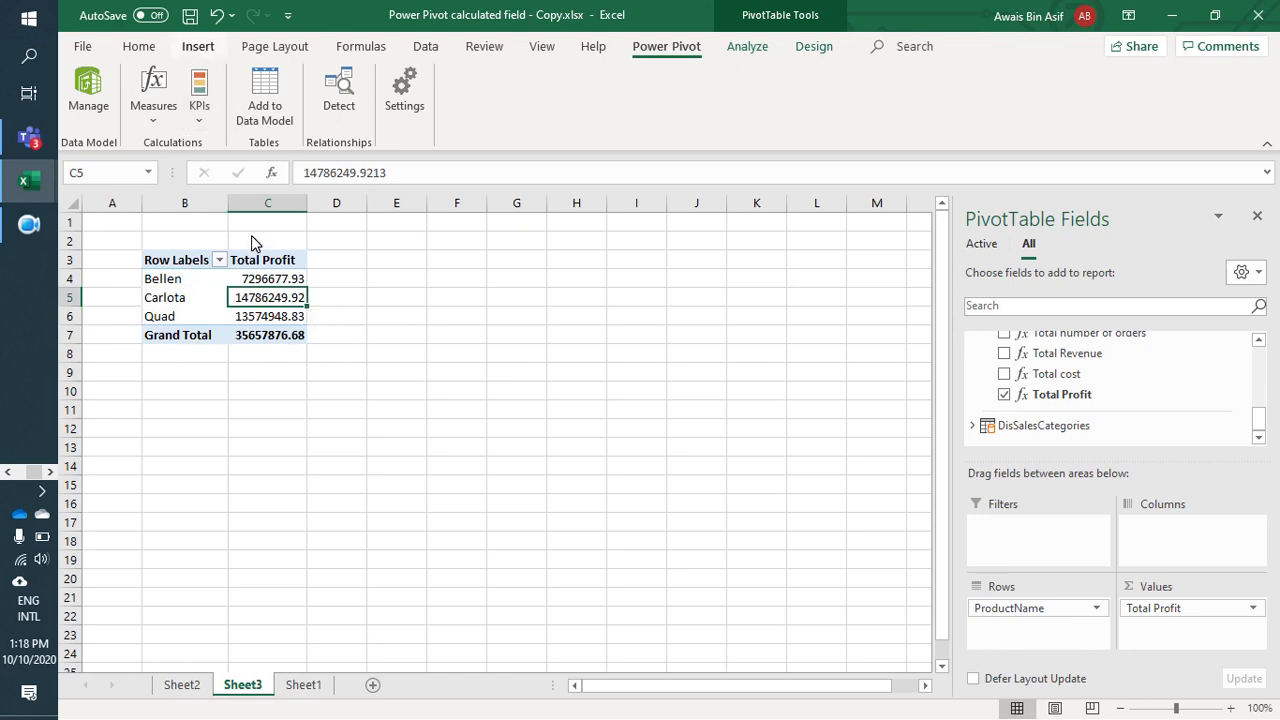
left_click(198, 47)
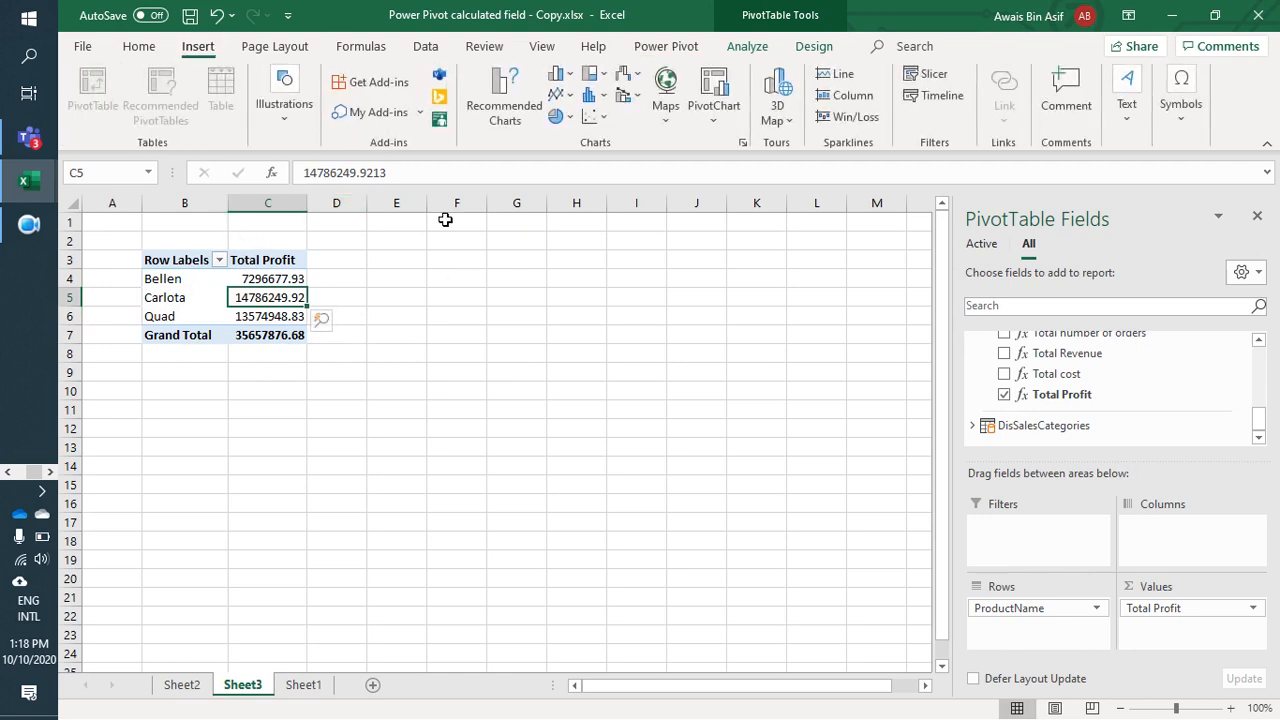
left_click(738, 86)
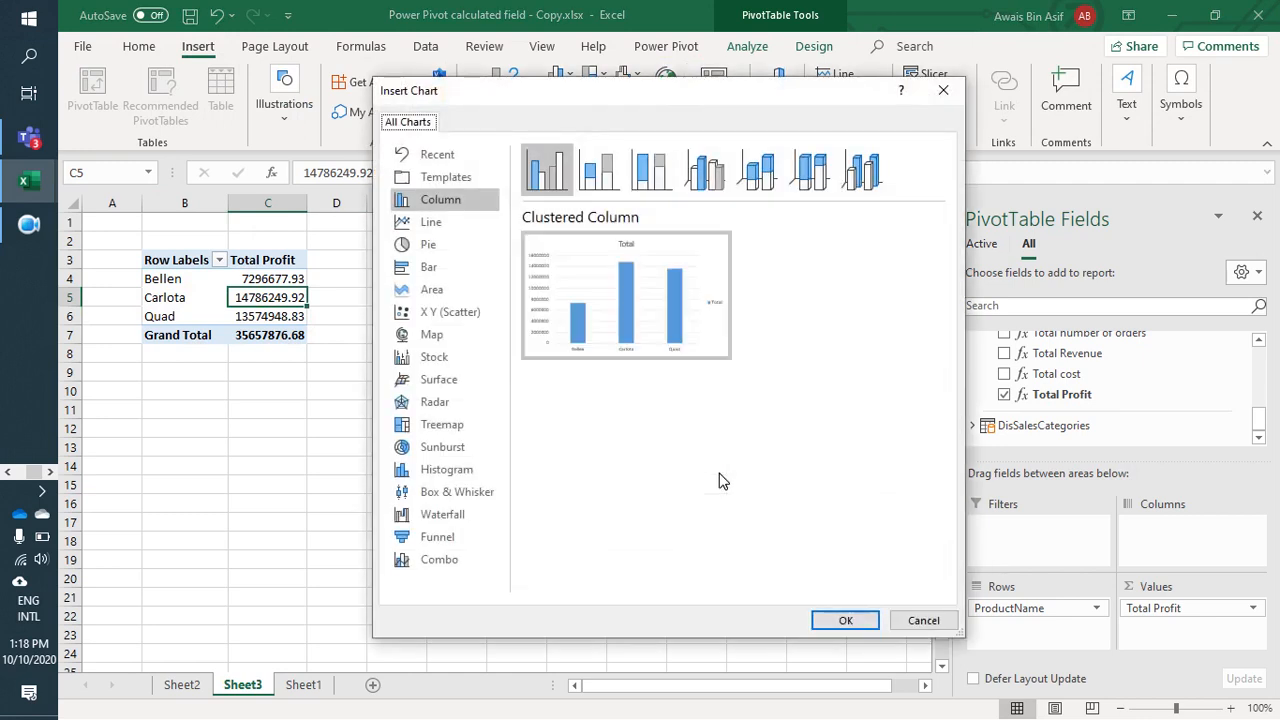
left_click(445, 247)
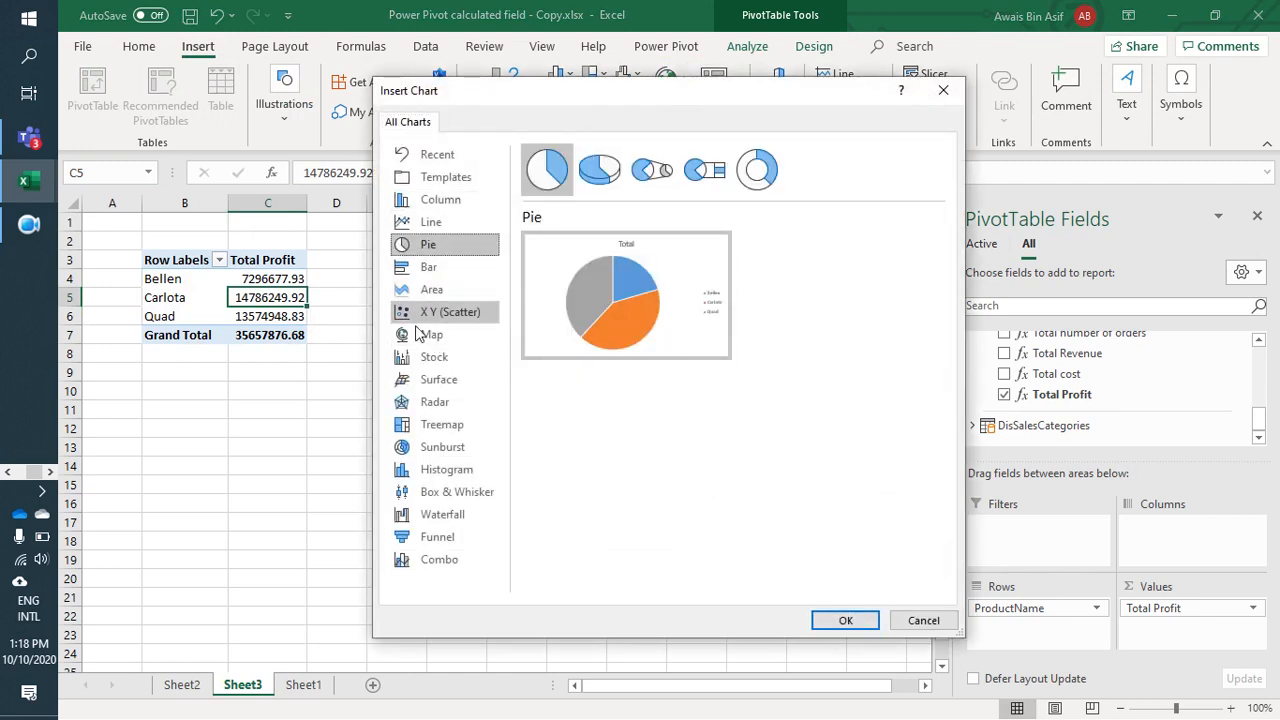
left_click(845, 620)
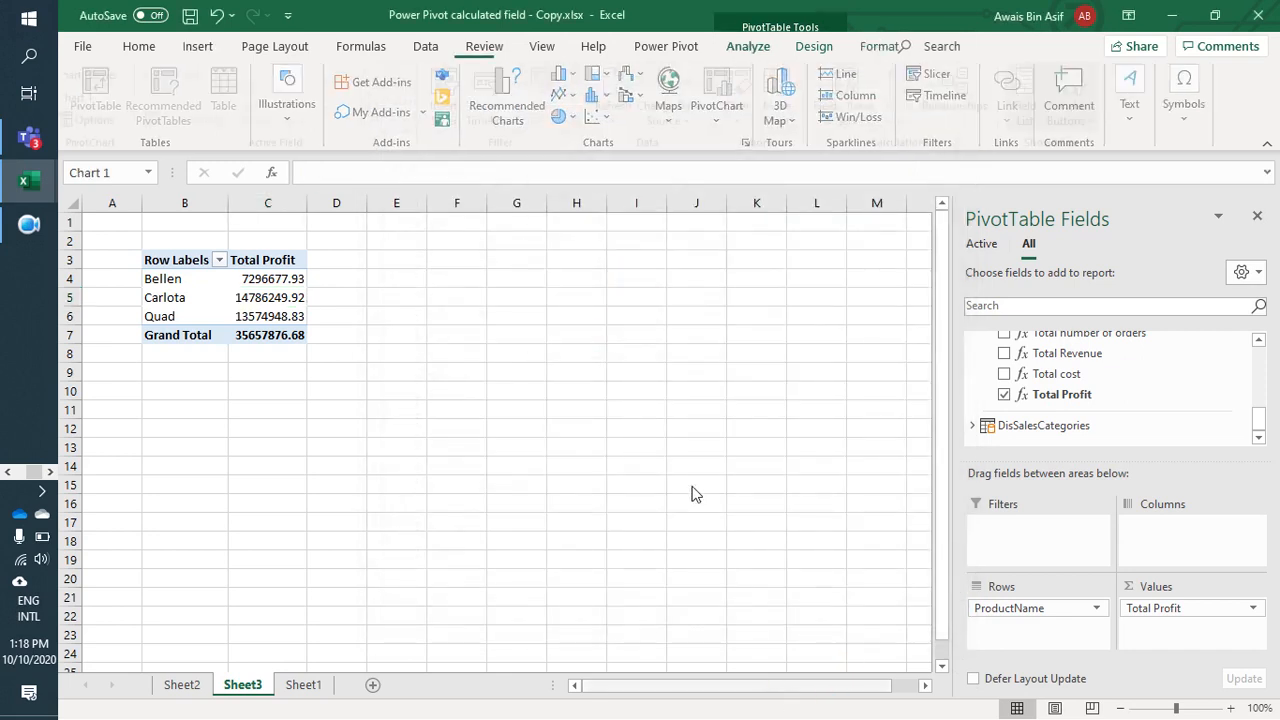
Step: Reposition the pie chart on the sheet beside the PivotTable, across columns E to L
left_click_drag(593, 406, 731, 329)
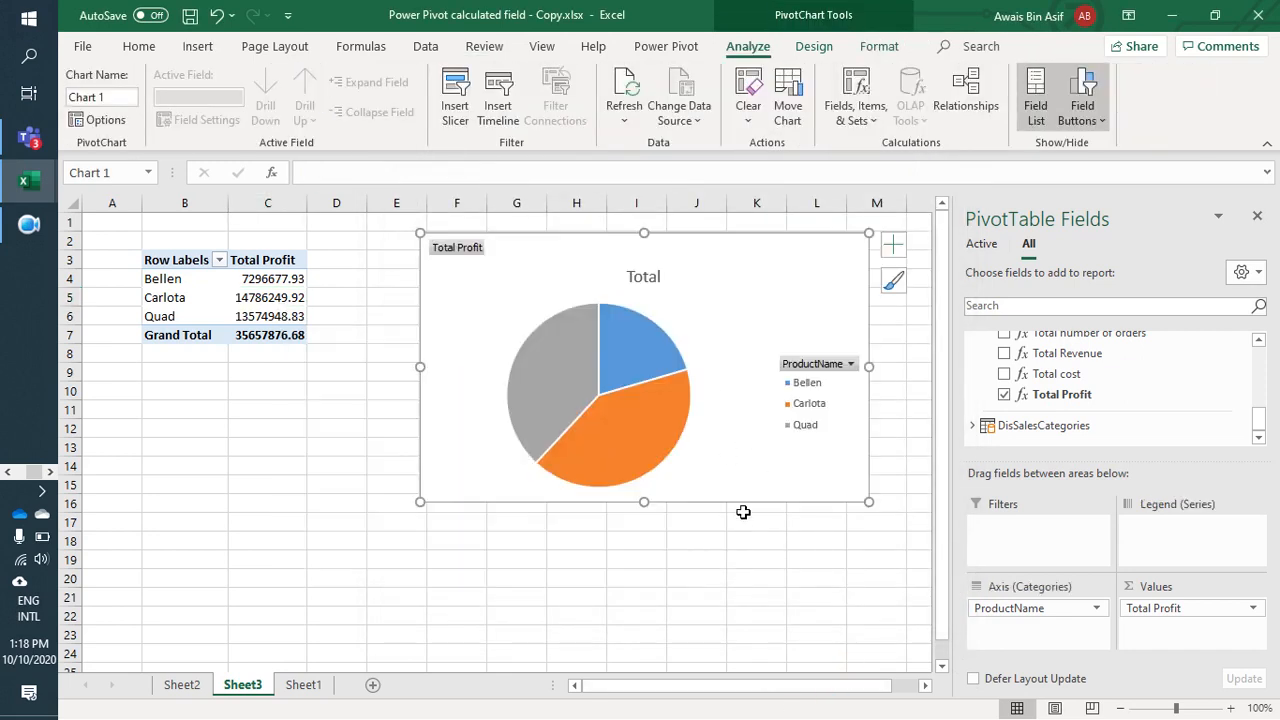
left_click_drag(735, 466, 717, 492)
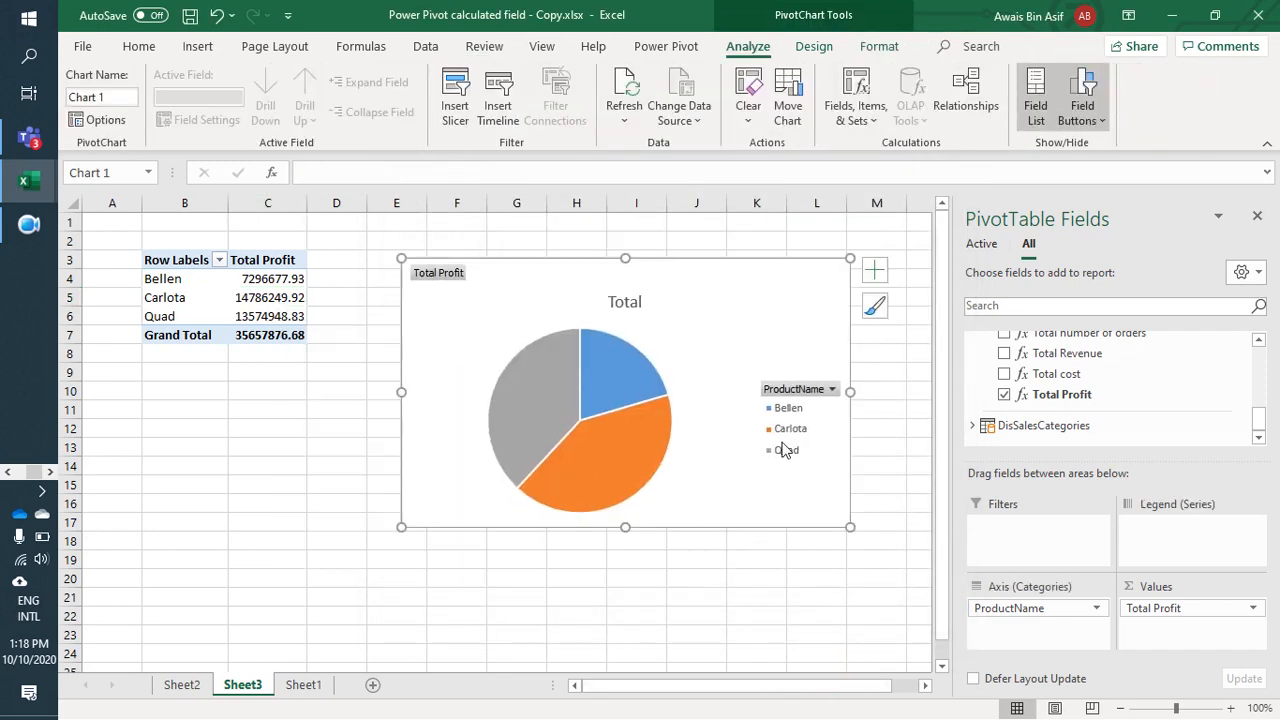
right_click(756, 307)
left_click(692, 310)
Step: Show data labels on the pie chart, then enlarge it and shift it up to span about rows 2 to 18
left_click(877, 280)
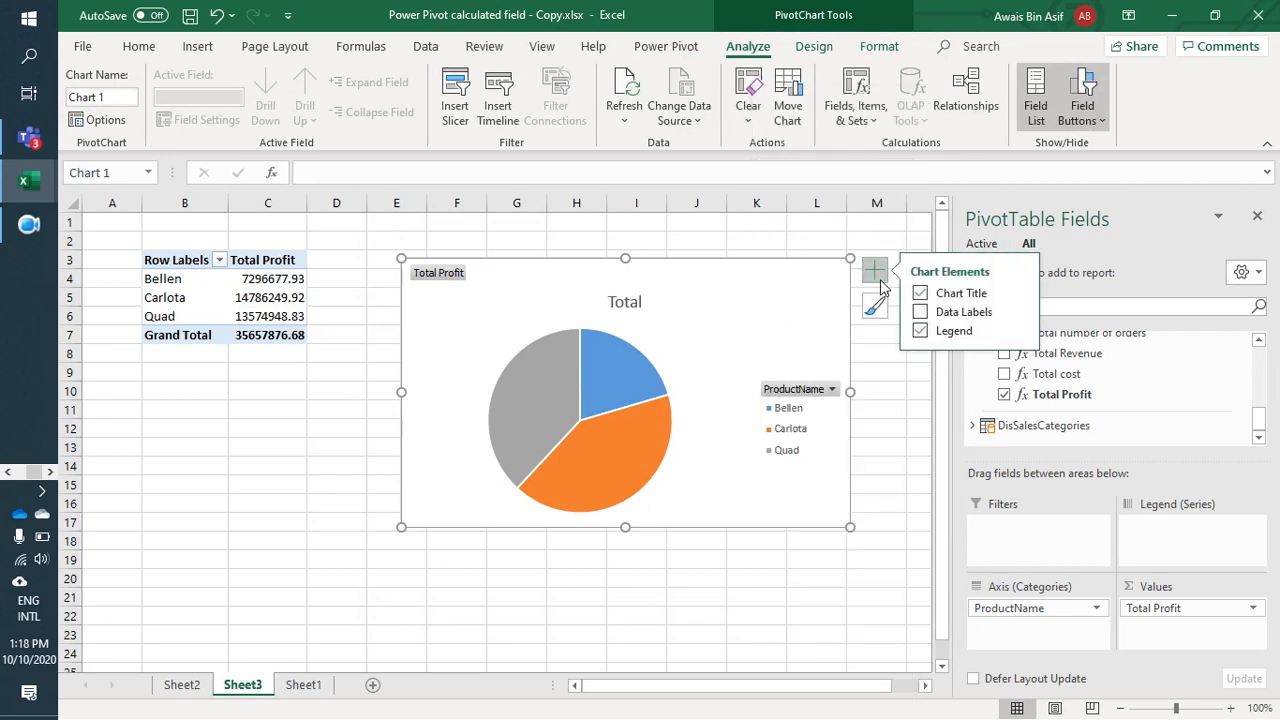
left_click(921, 312)
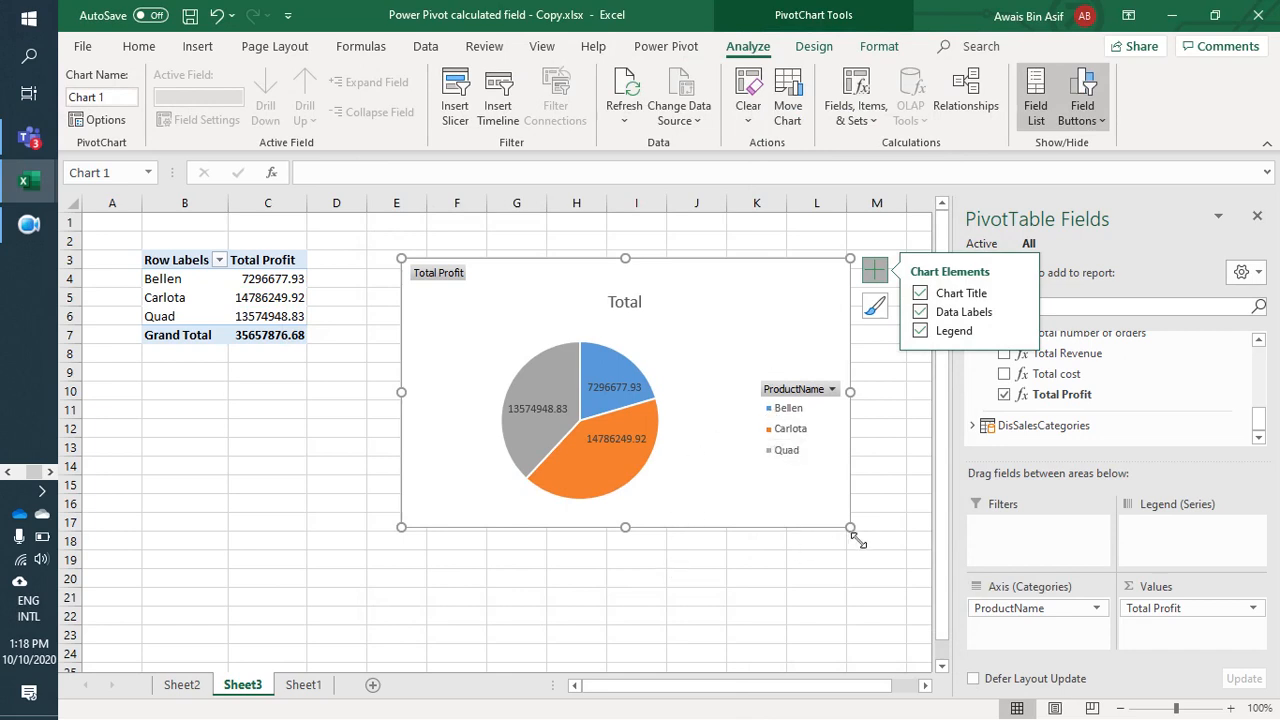
left_click_drag(850, 528, 851, 583)
left_click_drag(751, 591, 734, 564)
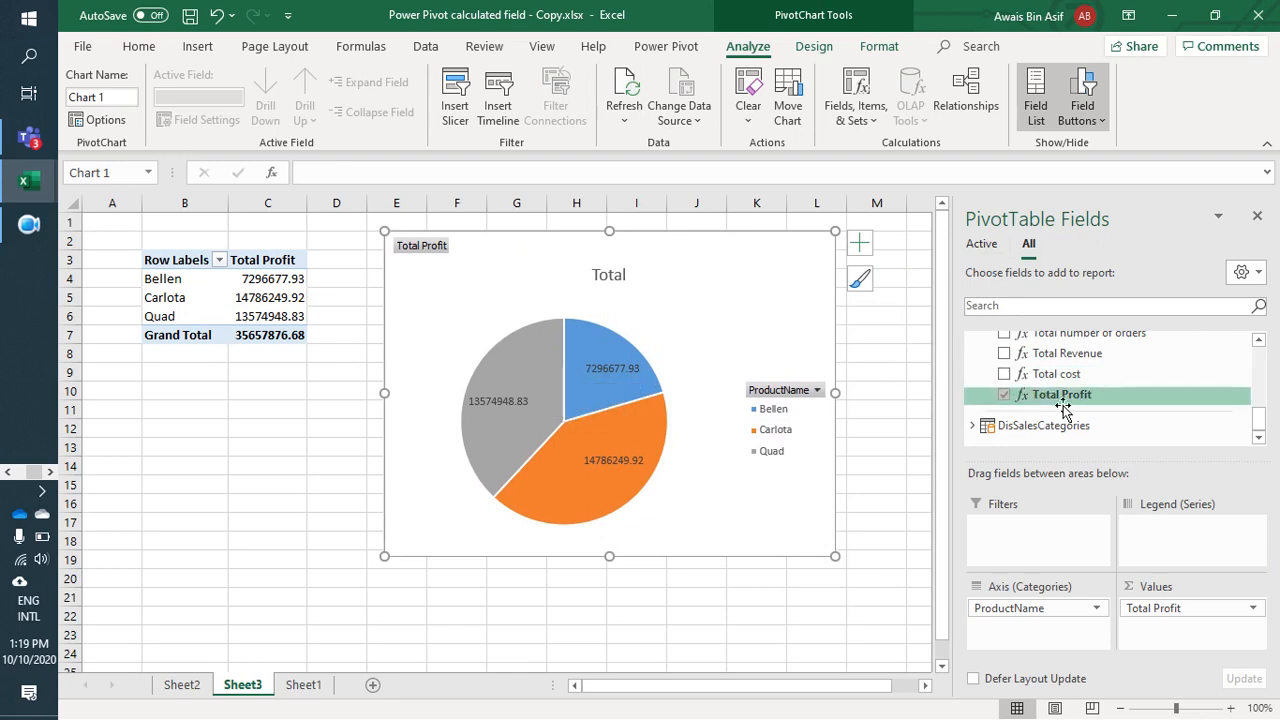
left_click_drag(1050, 412, 1060, 405)
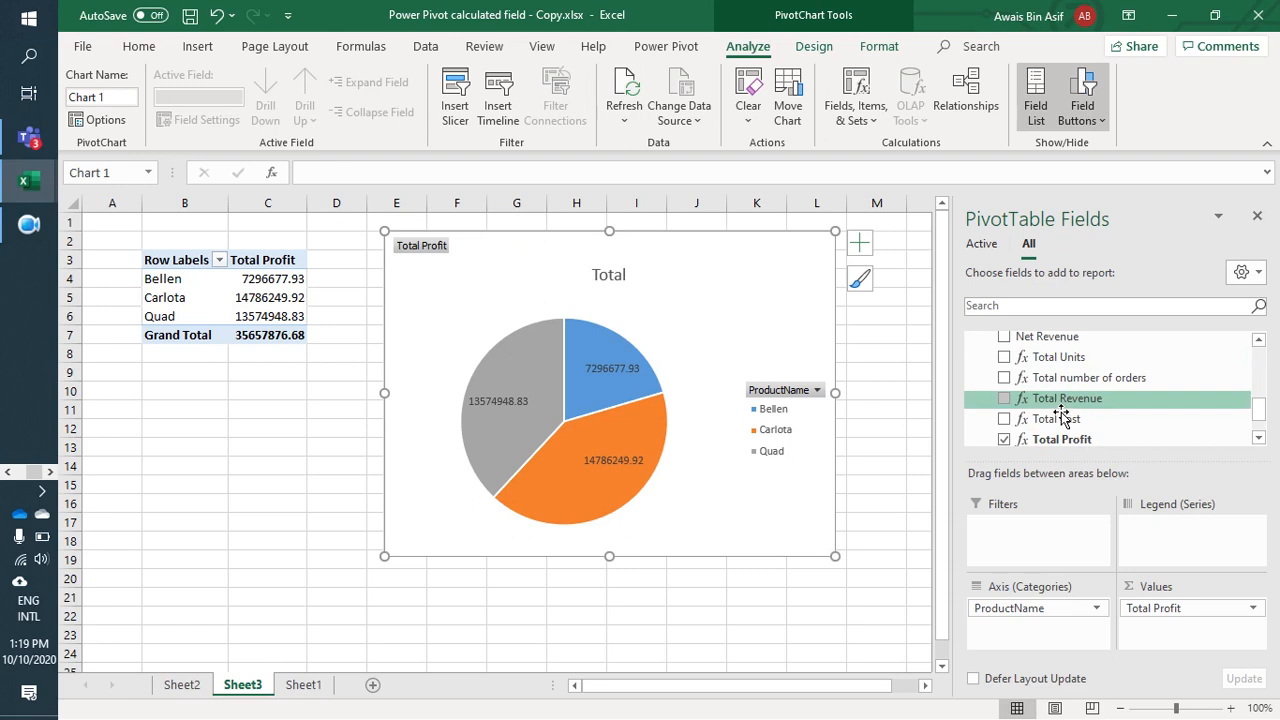
left_click(1215, 610)
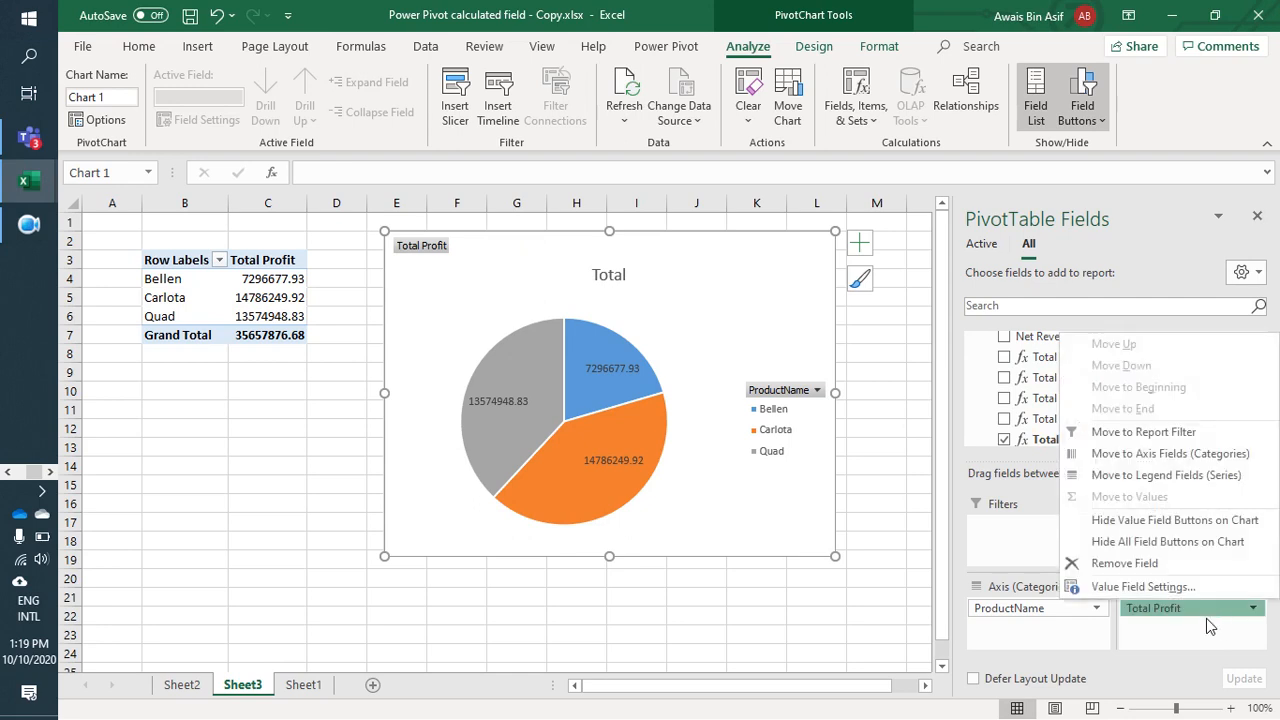
left_click(894, 553)
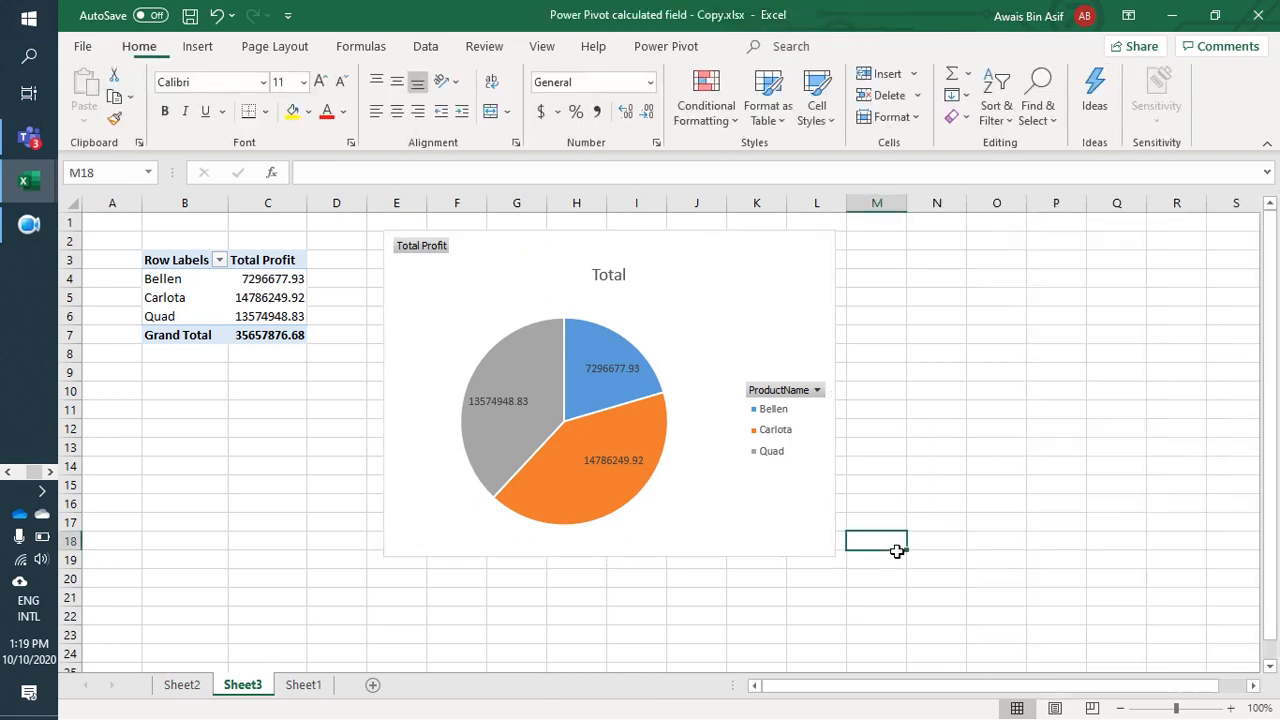
left_click(765, 412)
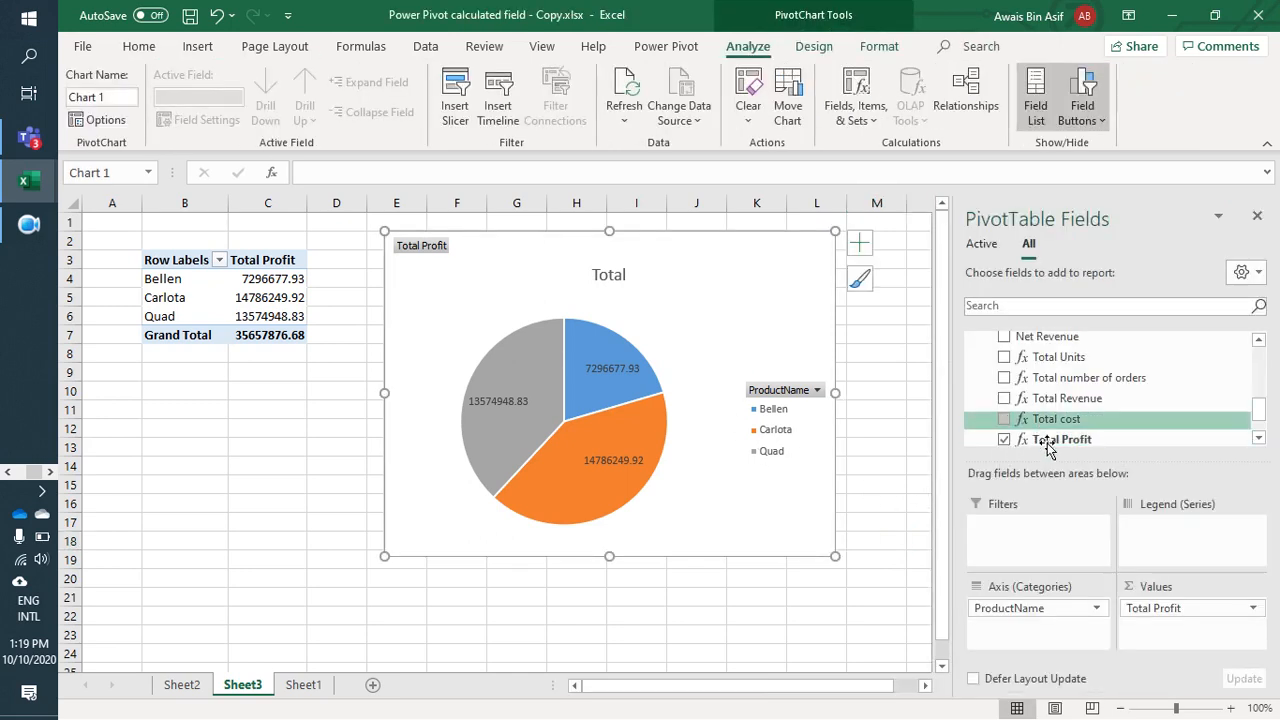
Step: Examine the dProducts and fSales fields and measures in the field list, comparing them with the profit PivotTable and pie chart
scroll(1010, 440, "down", 1)
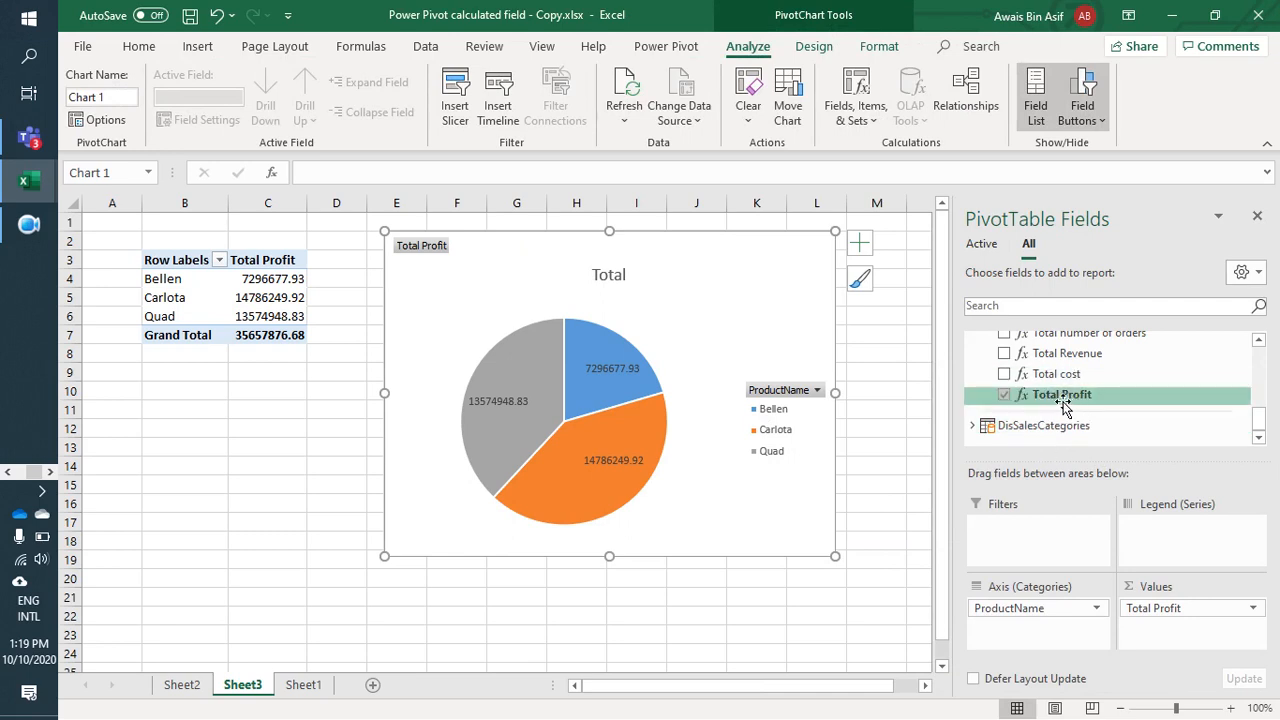
scroll(1063, 410, "up", 10)
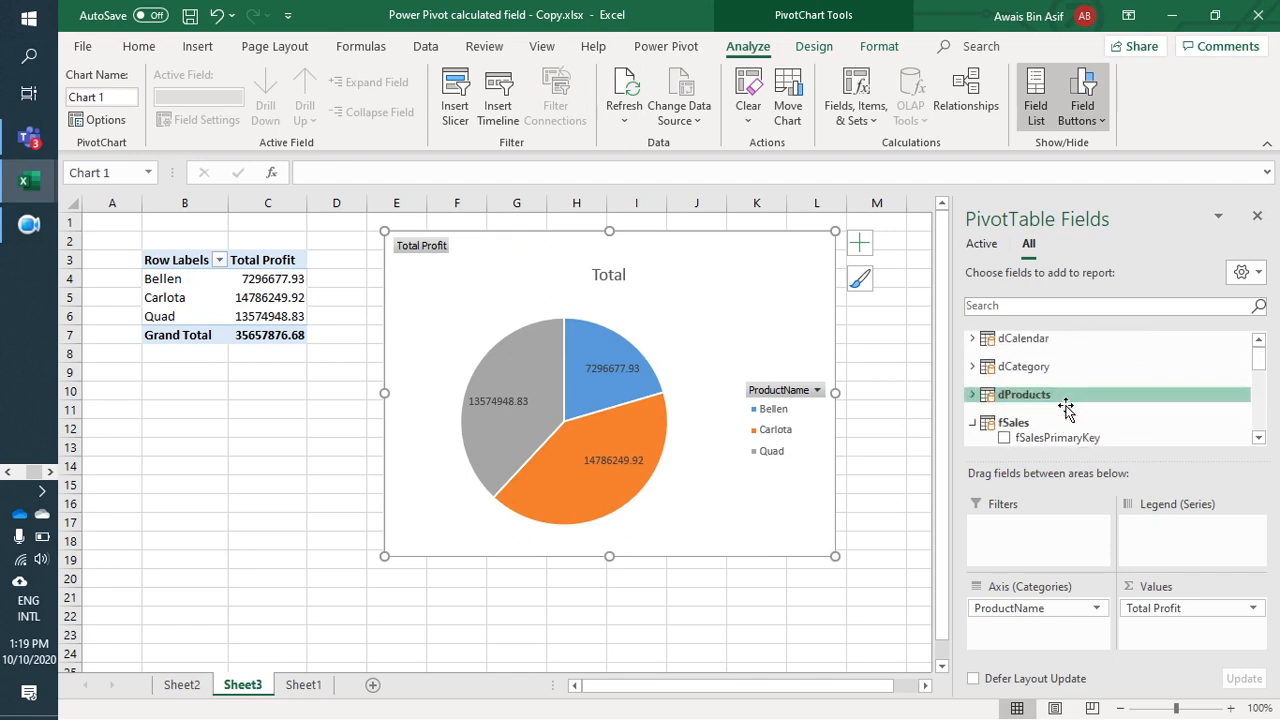
left_click(972, 394)
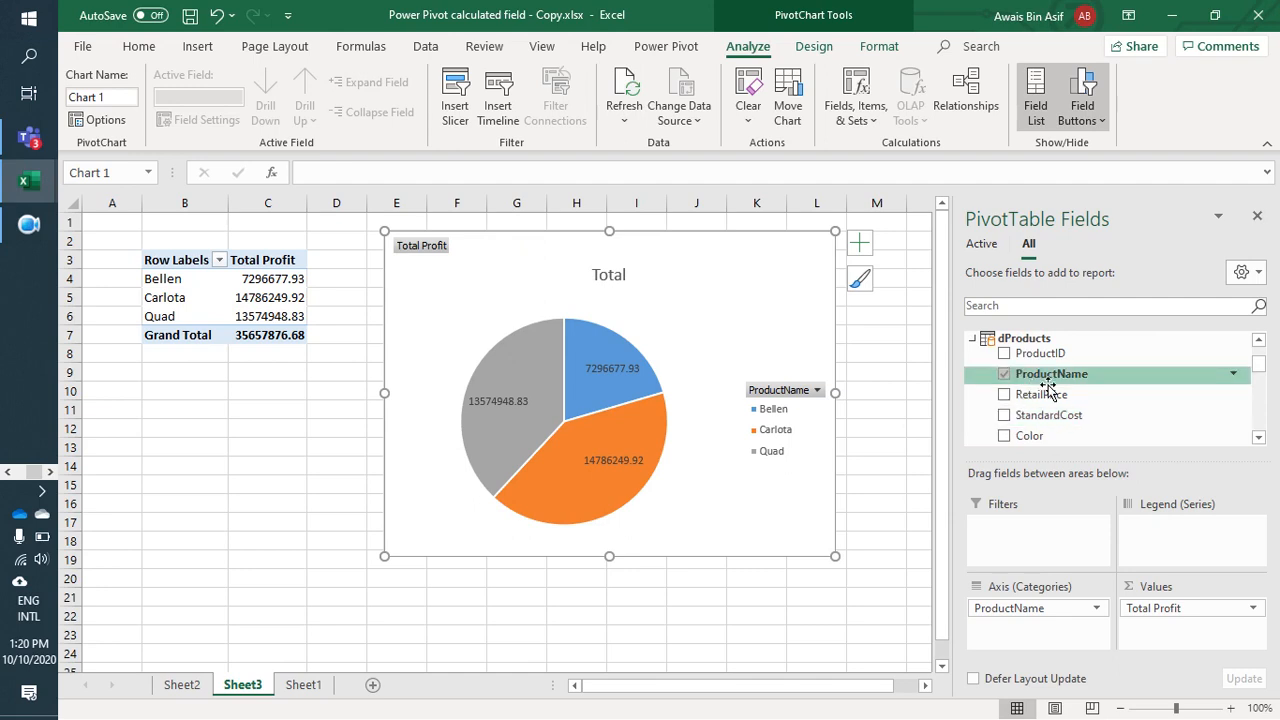
scroll(1052, 392, "down", 2)
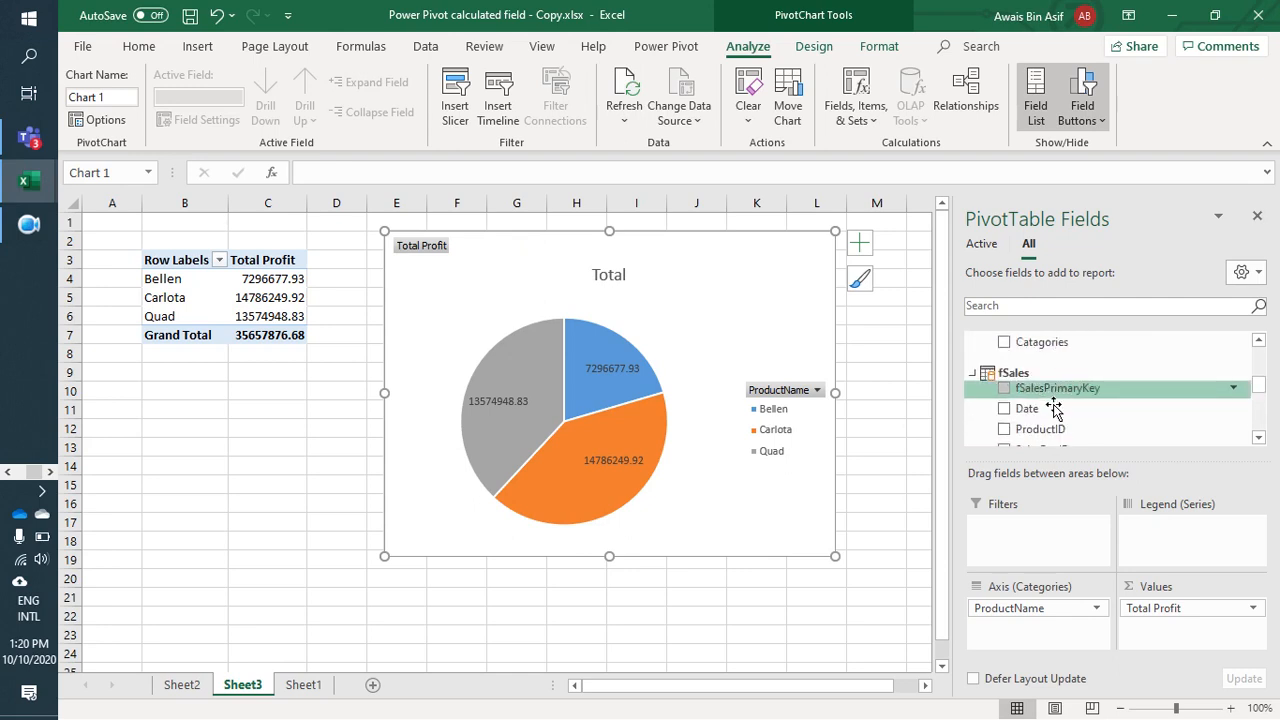
scroll(1055, 410, "down", 3)
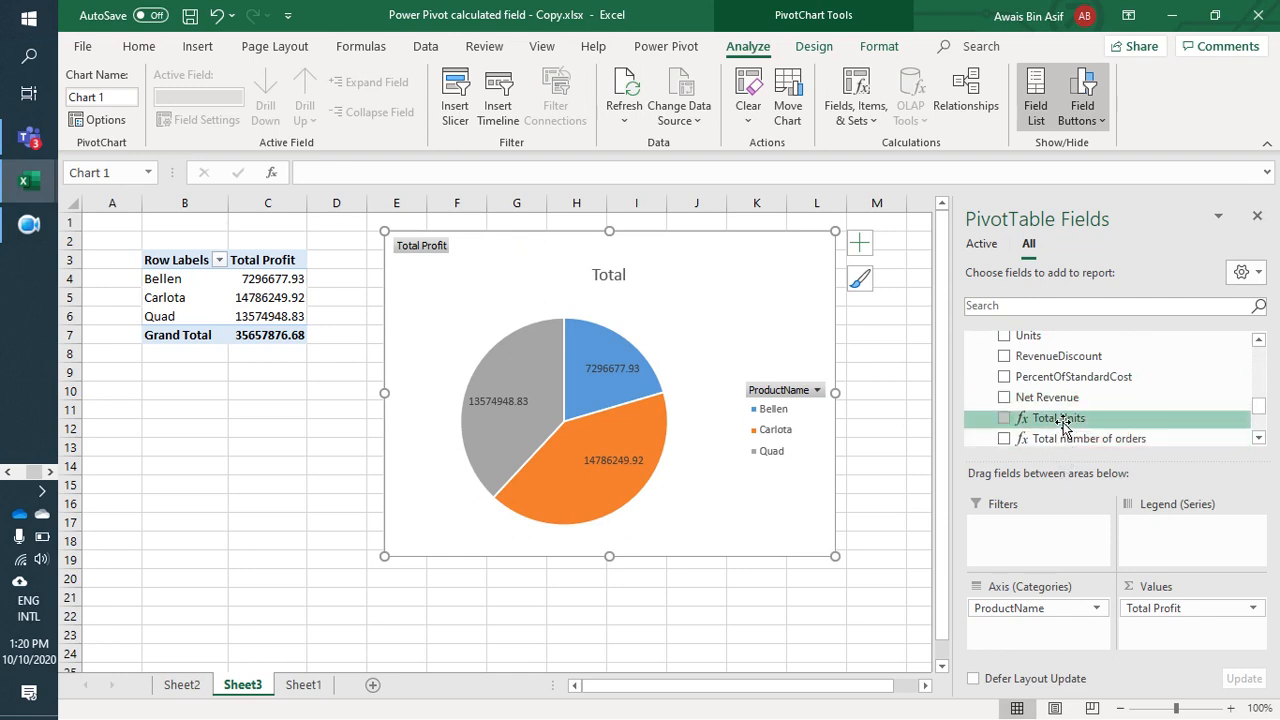
scroll(1063, 423, "down", 2)
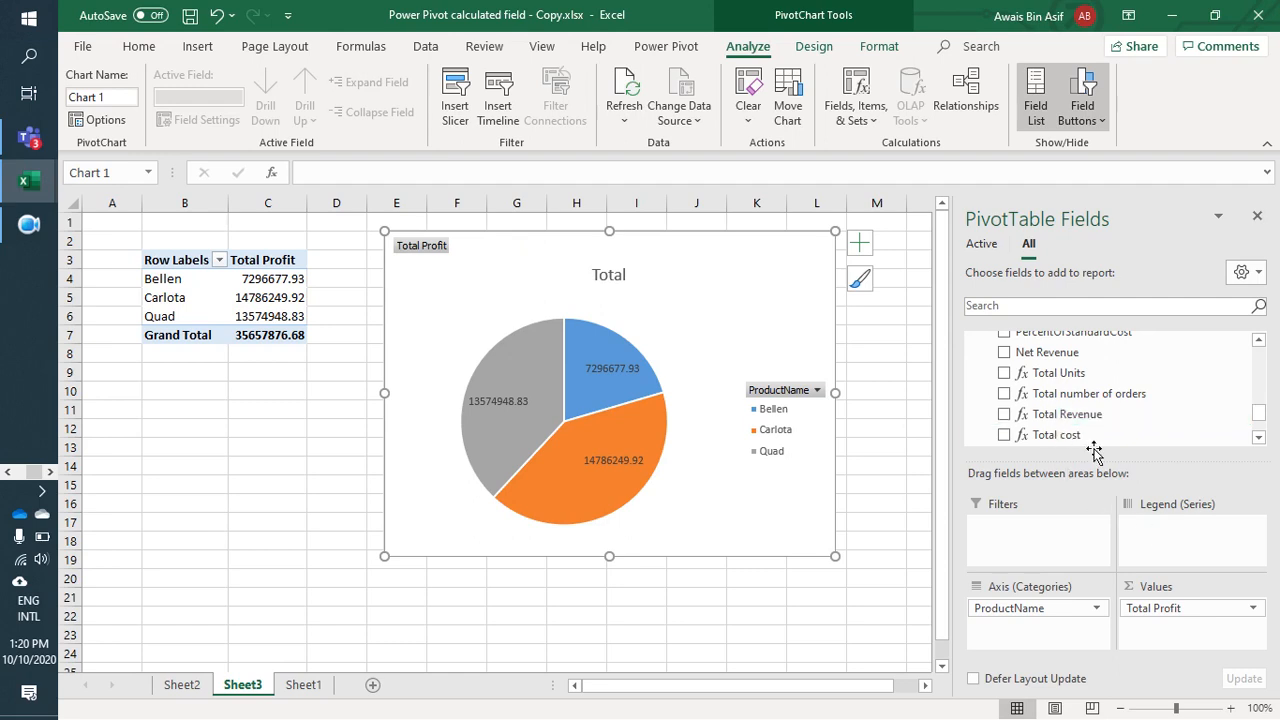
scroll(1070, 434, "down", 1)
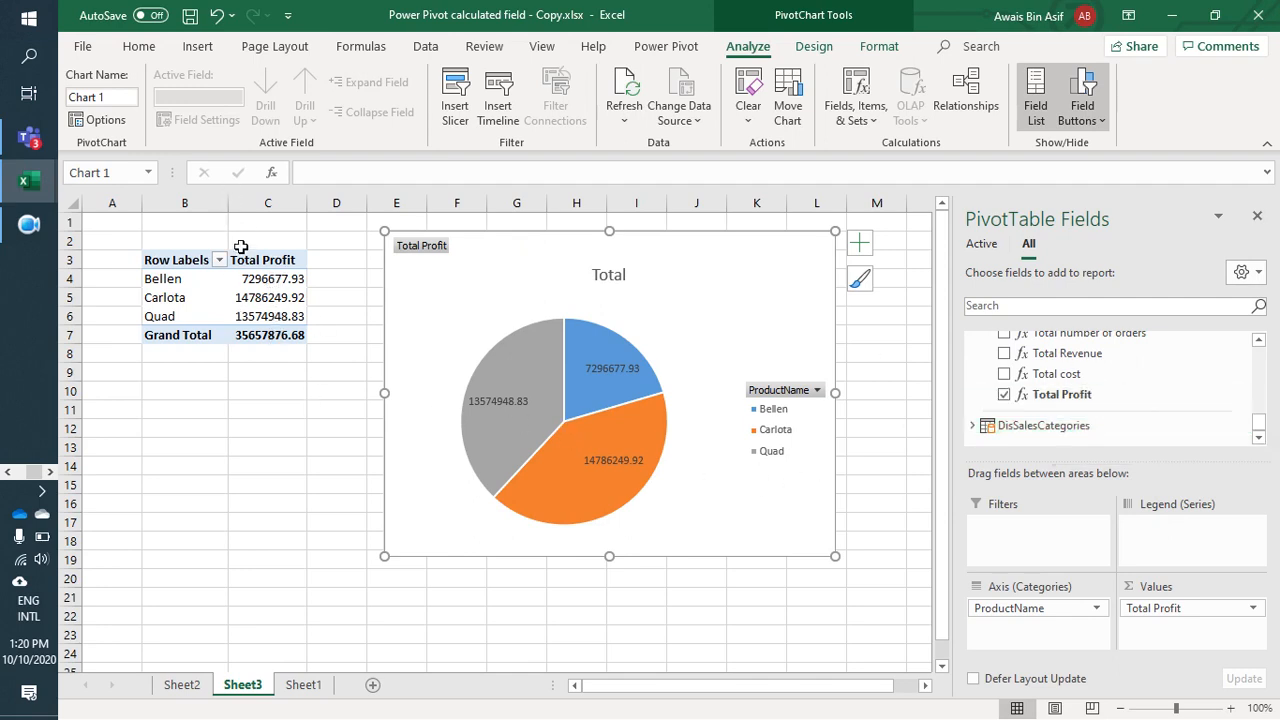
mouse_move(283, 325)
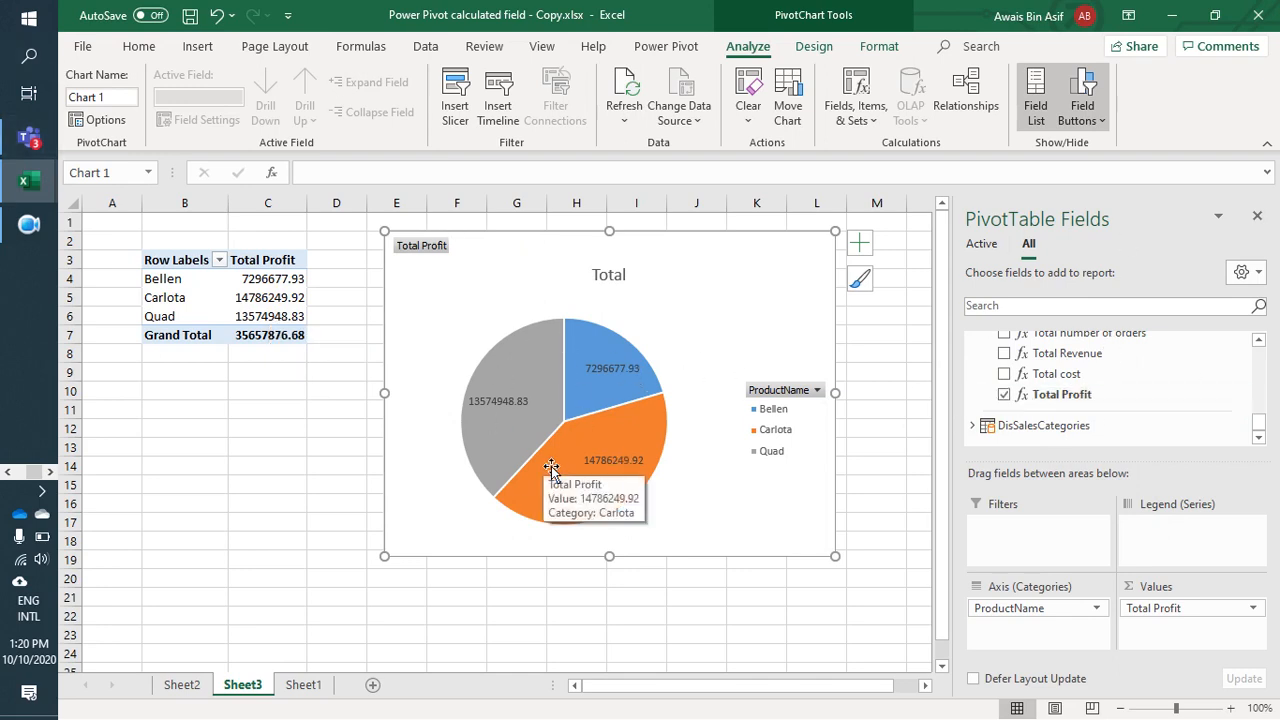
scroll(1078, 398, "up", 3)
scroll(1078, 398, "down", 1)
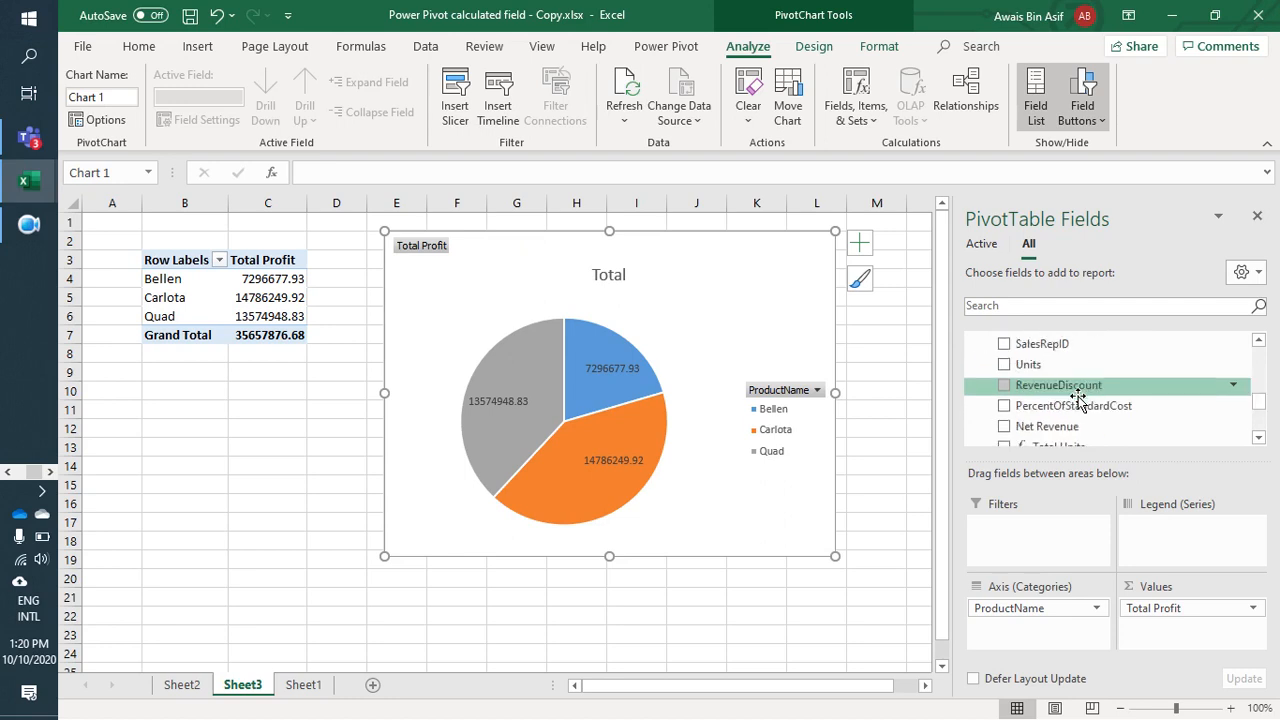
scroll(1078, 398, "down", 2)
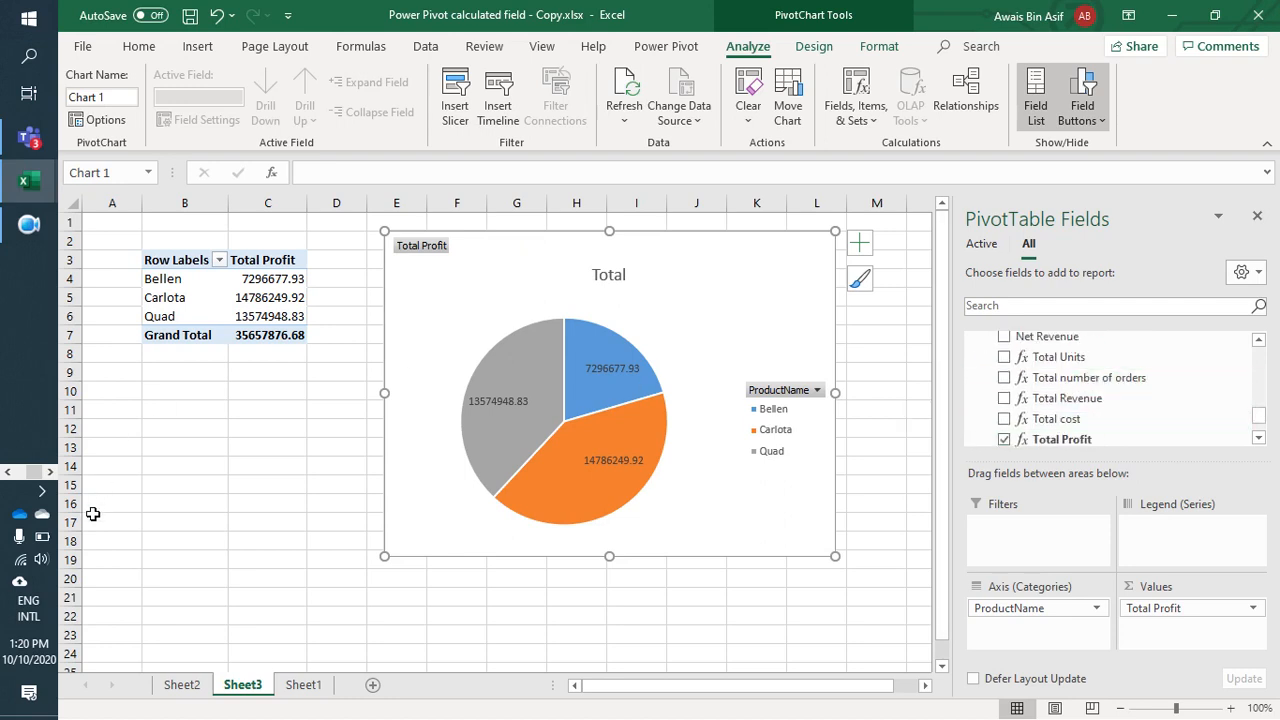
left_click(14, 235)
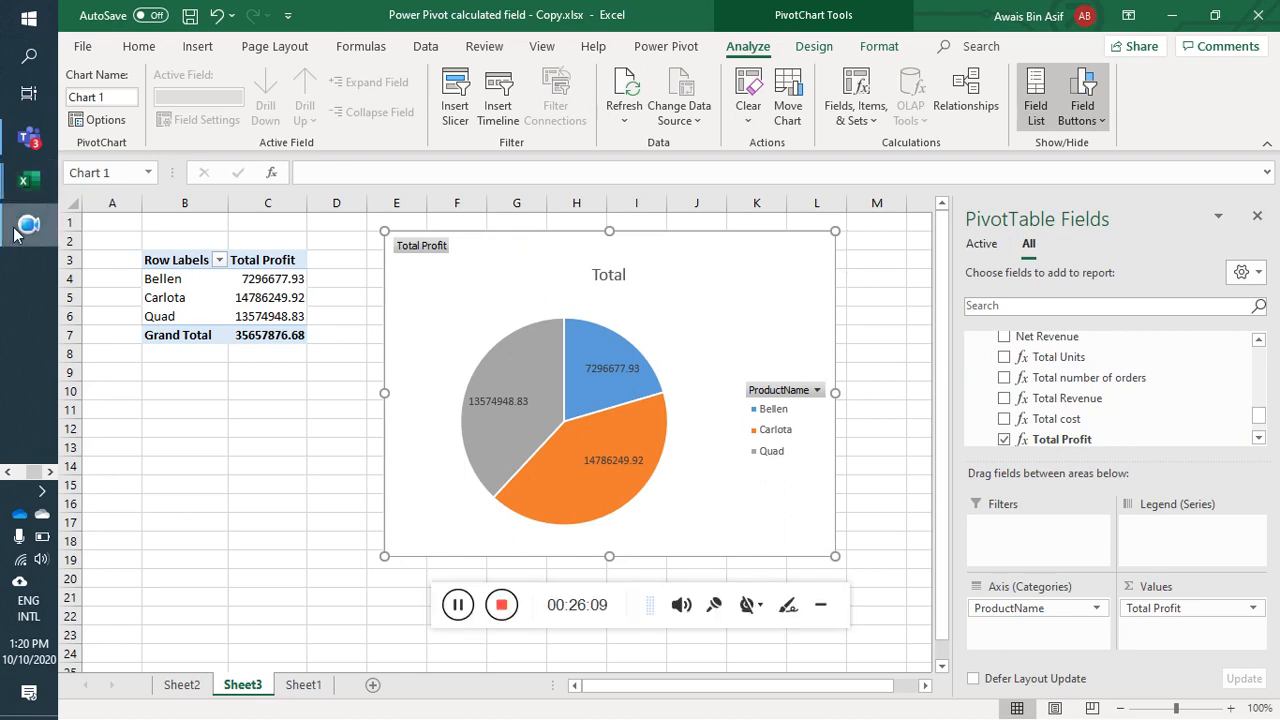